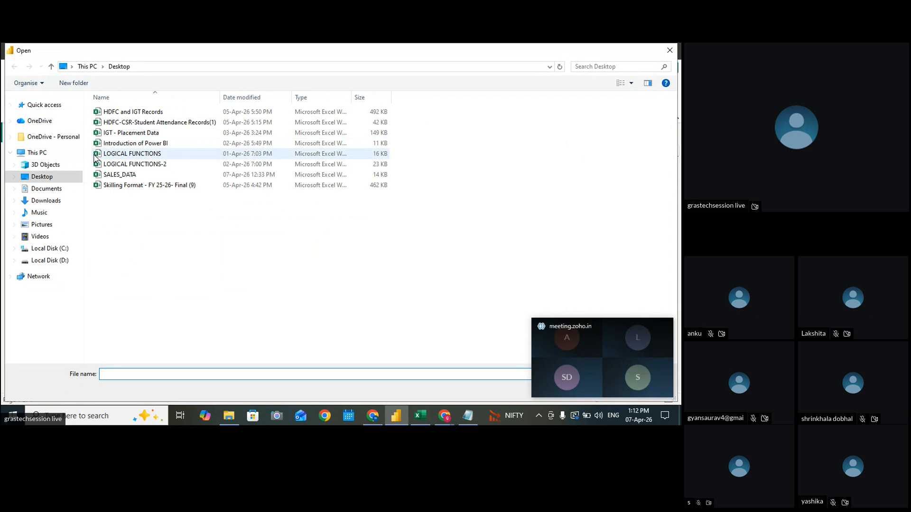
# Browse the Data, Dashboard, data and Project 5 folders on Local Disk (D:) for a dataset to import
pyautogui.click(50, 261)
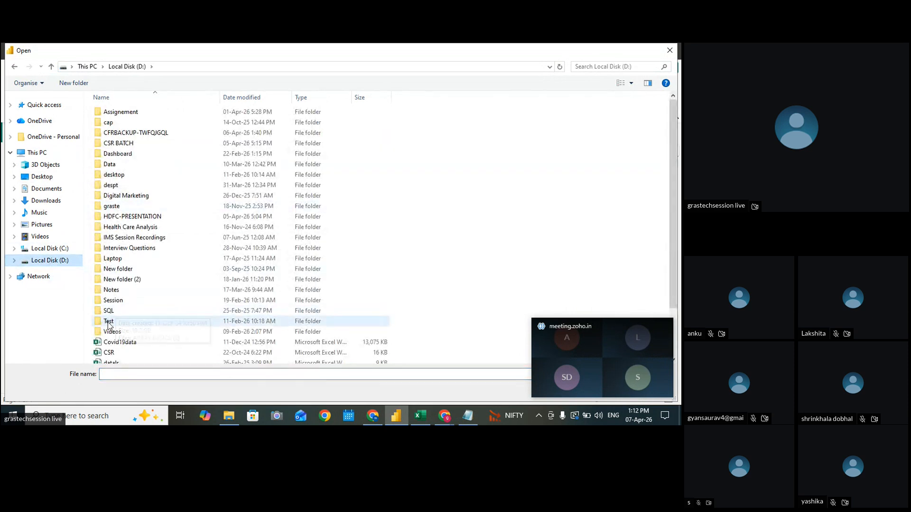
pyautogui.click(123, 163)
pyautogui.doubleClick(123, 164)
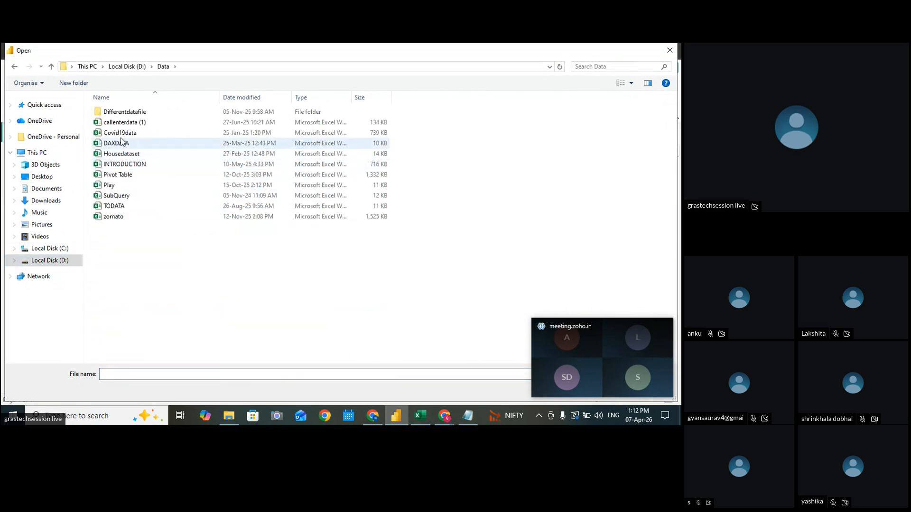
pyautogui.press('BackSpace')
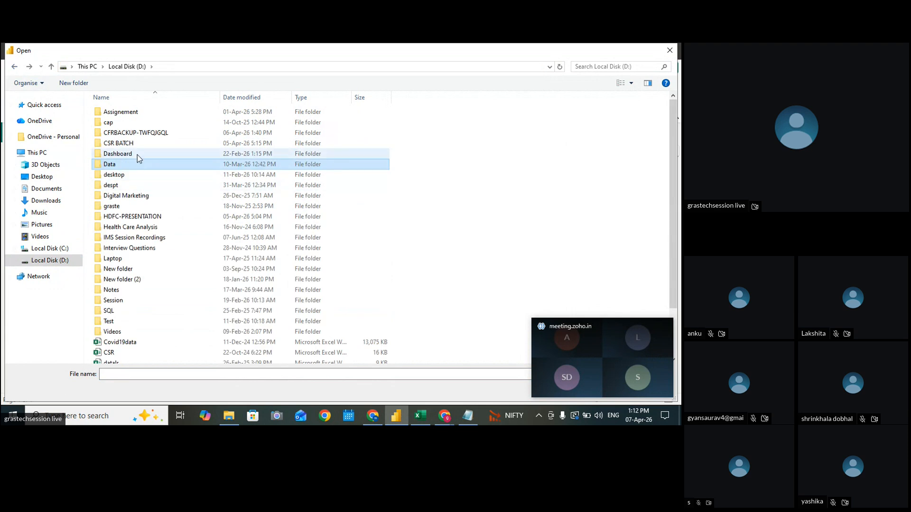
pyautogui.doubleClick(124, 153)
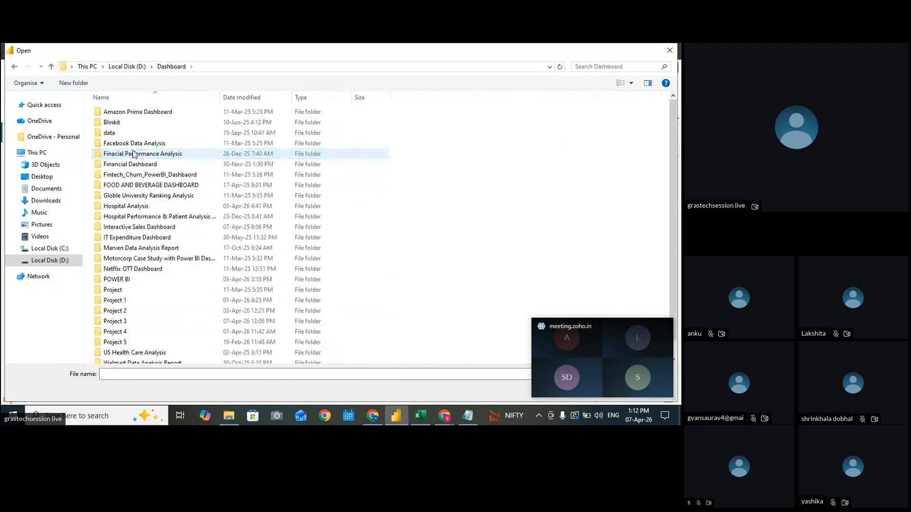
pyautogui.doubleClick(121, 133)
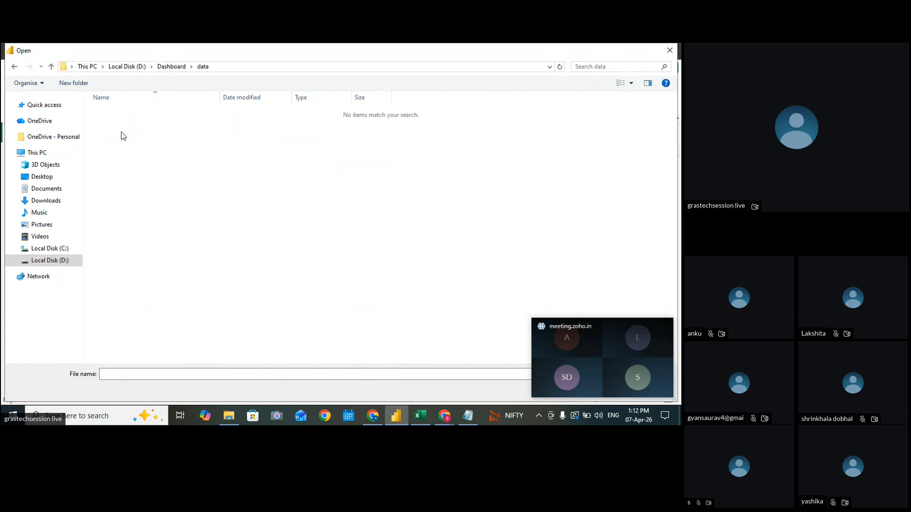
pyautogui.click(14, 67)
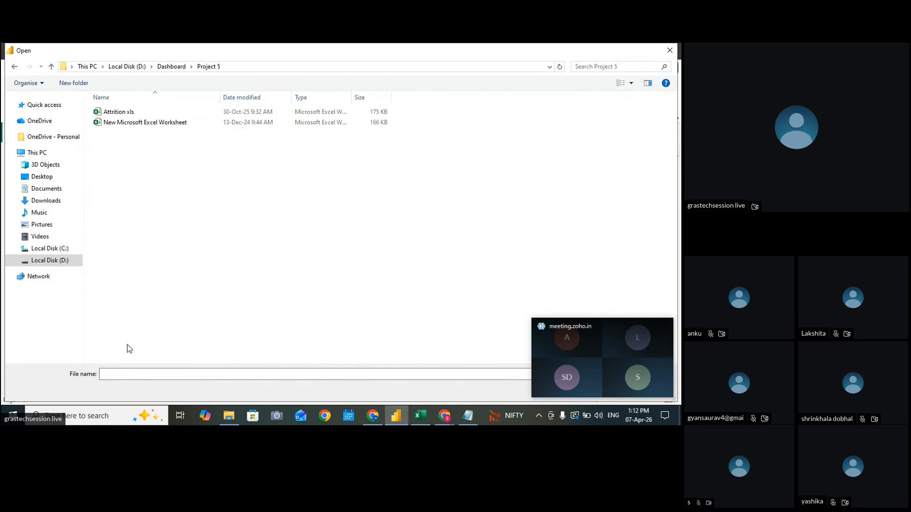
pyautogui.click(14, 67)
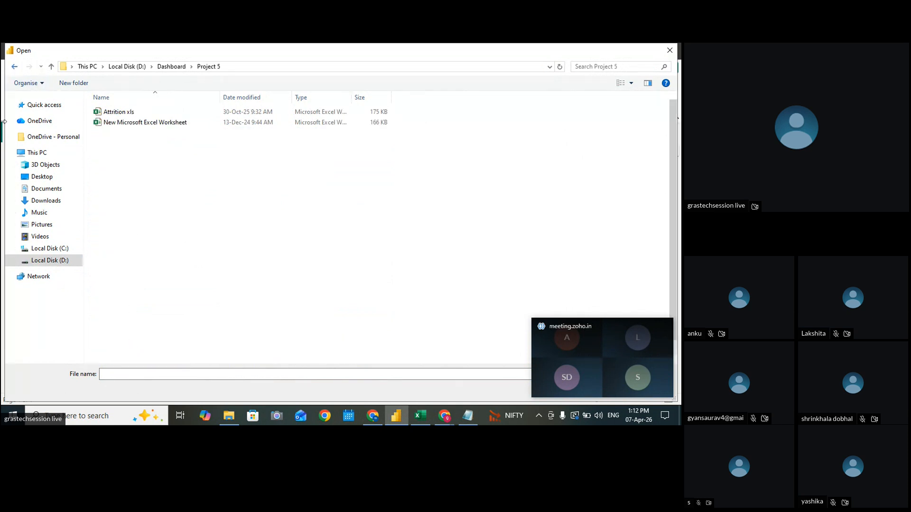
# Open the SuperStore CSV file from the Dashboard folder's Project 4 subfolder, with the file filter set to All Files
pyautogui.doubleClick(121, 332)
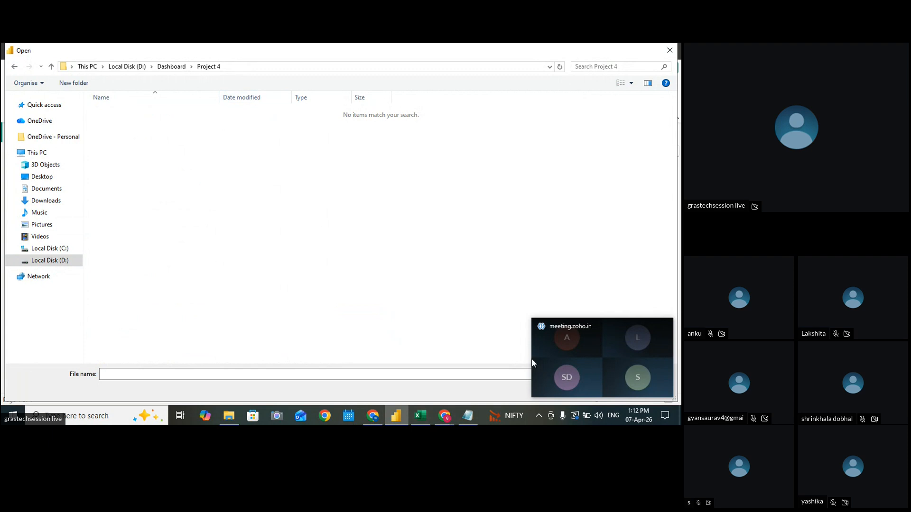
pyautogui.click(641, 327)
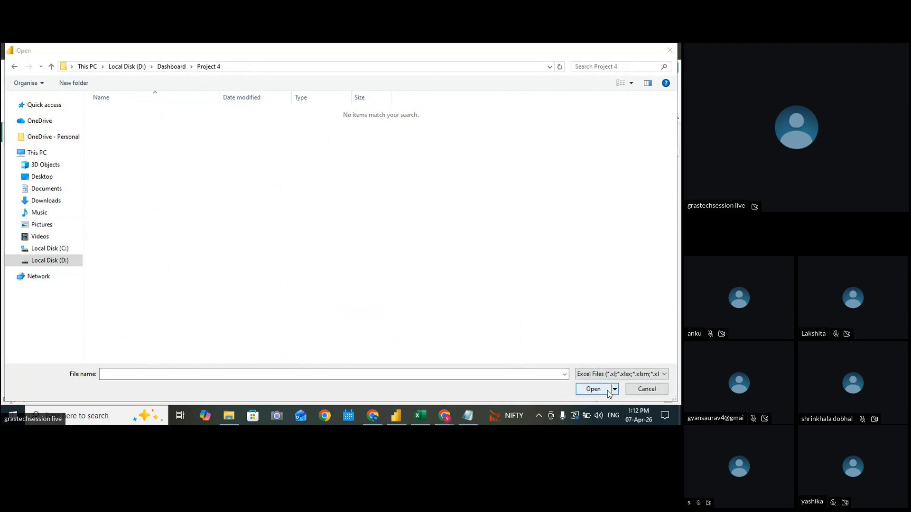
pyautogui.click(617, 374)
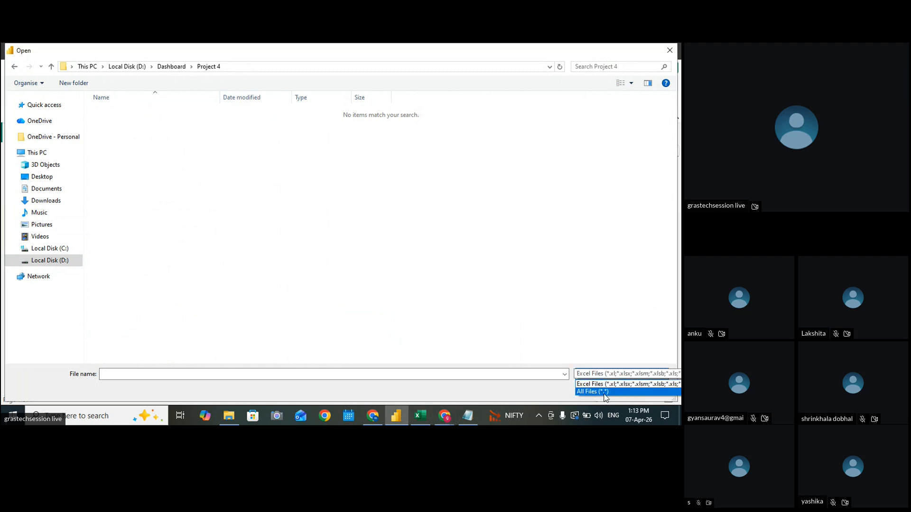
pyautogui.click(617, 392)
pyautogui.click(127, 133)
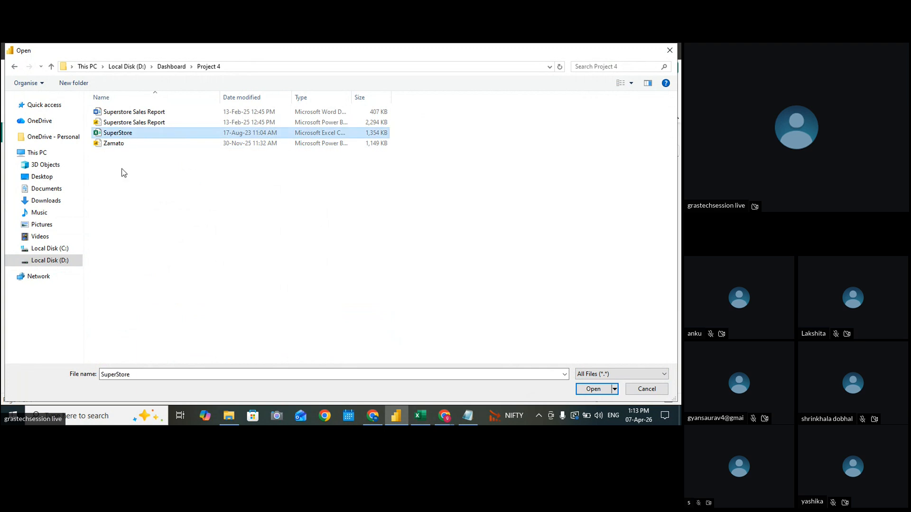
pyautogui.click(588, 391)
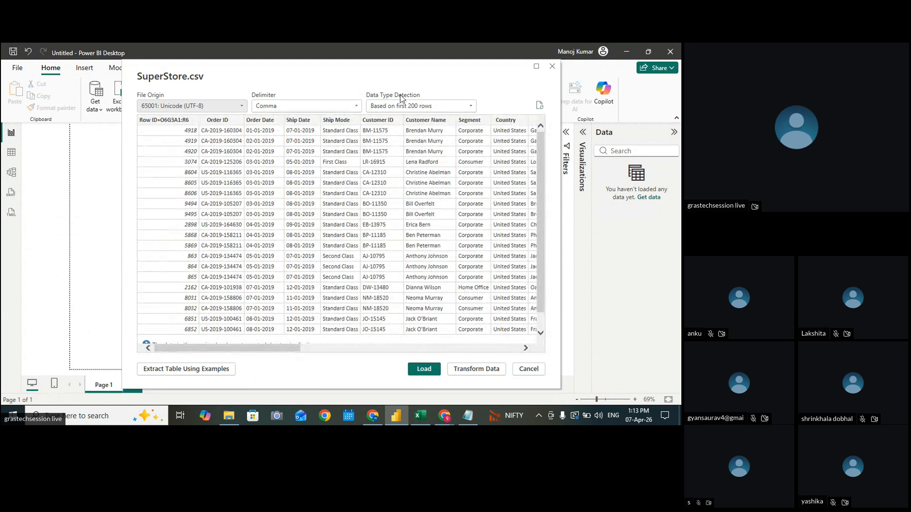
# Review the SuperStore.csv preview columns, load the data, and expand the SuperStore table to list its fields
pyautogui.moveTo(287, 348); pyautogui.dragTo(441, 354)
pyautogui.moveTo(367, 351); pyautogui.dragTo(122, 355)
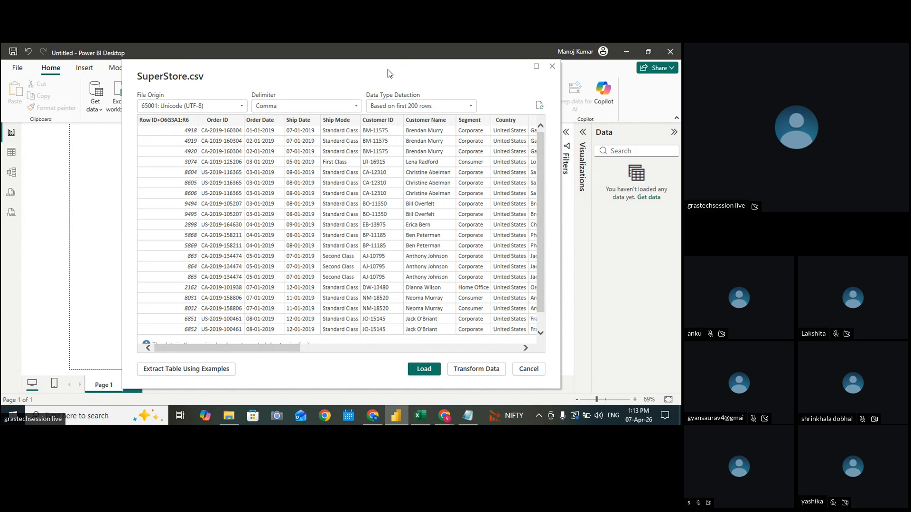
pyautogui.moveTo(388, 73); pyautogui.dragTo(425, 63)
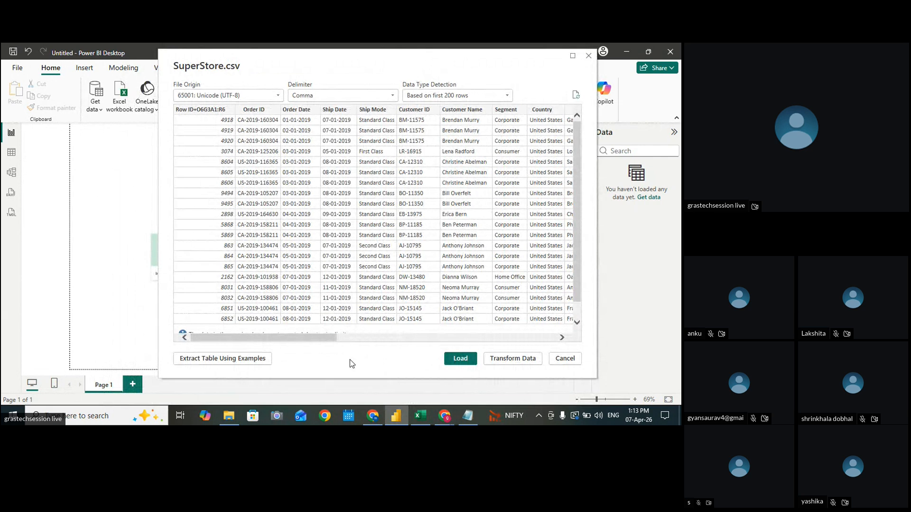
pyautogui.click(459, 363)
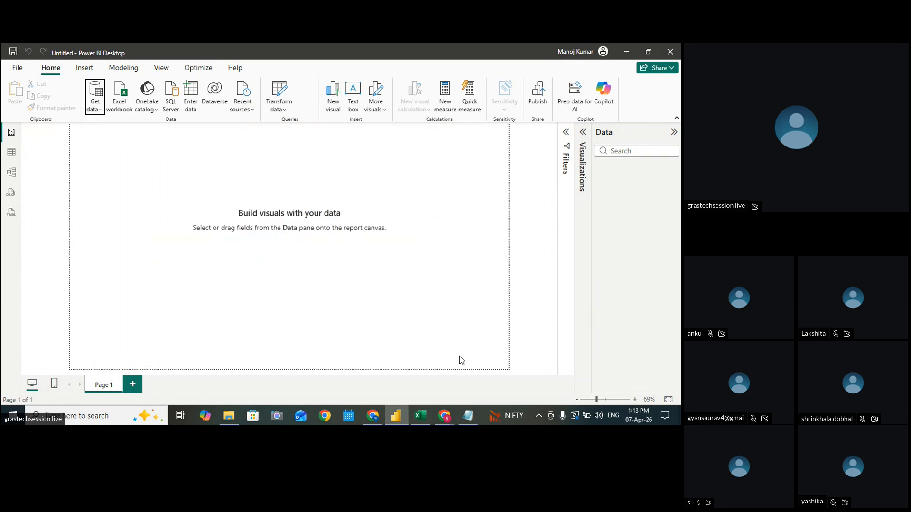
pyautogui.click(617, 168)
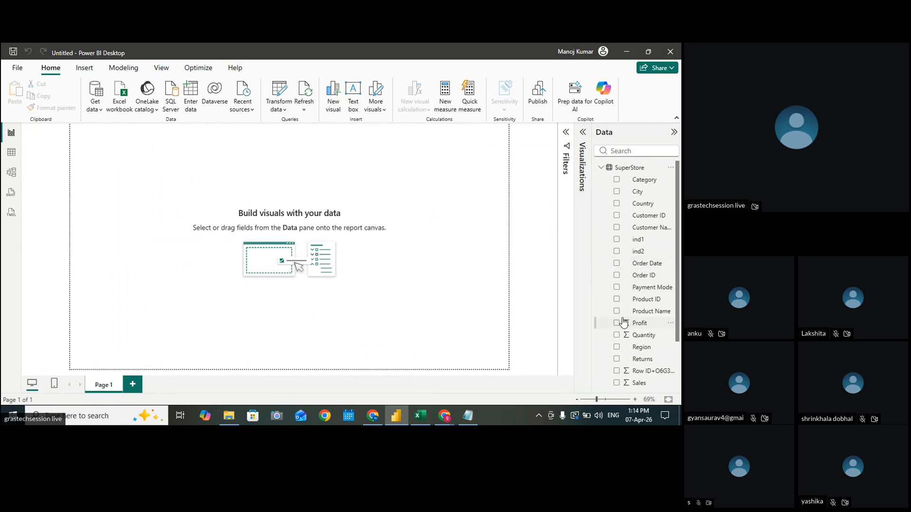
pyautogui.scroll(-2, 630, 383)
pyautogui.scroll(2, 630, 382)
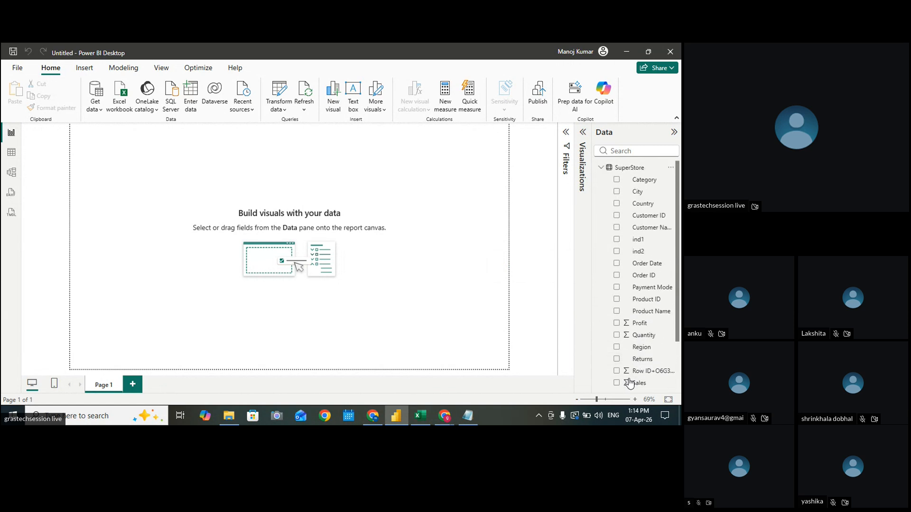
# Change the data type of the SuperStore table's Order Date column to Date and accept the conversion
pyautogui.click(642, 266)
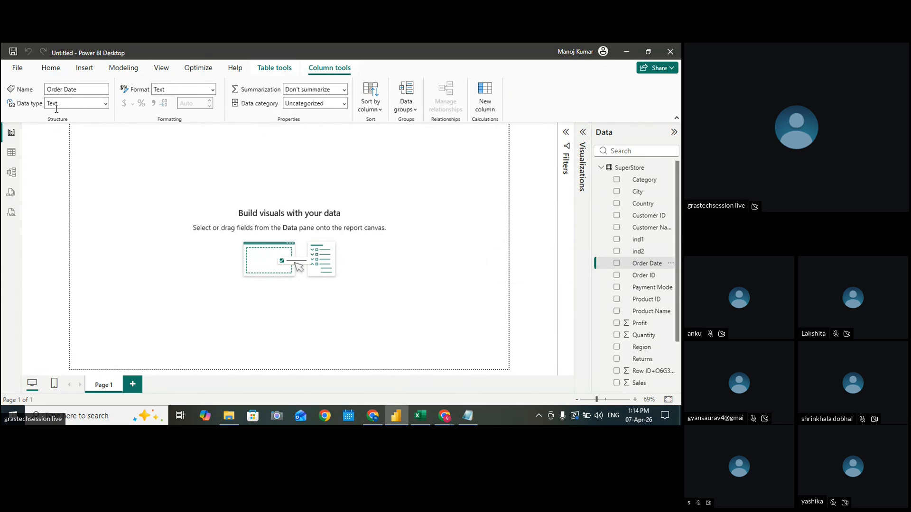
pyautogui.click(105, 103)
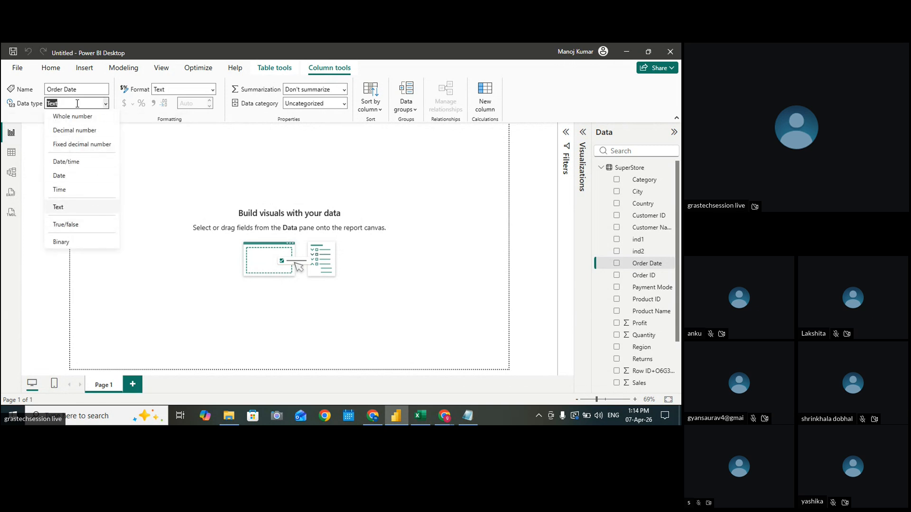
pyautogui.click(59, 177)
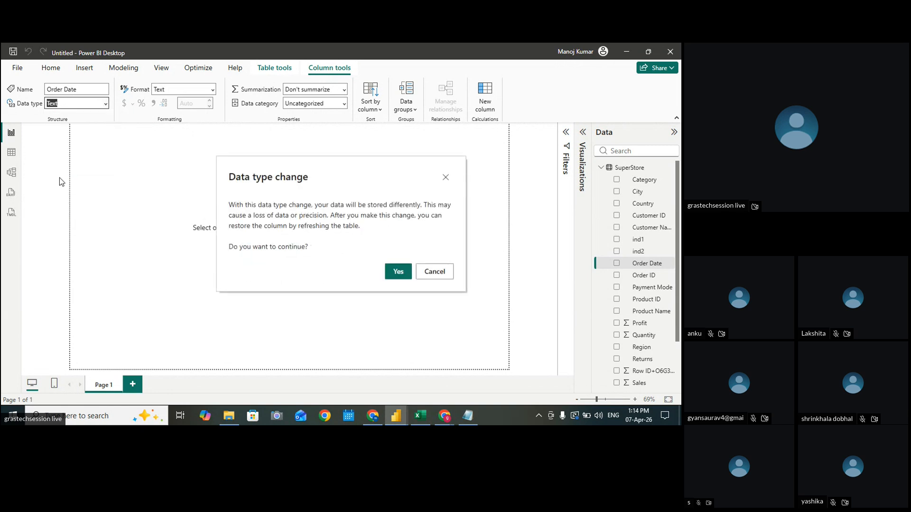
pyautogui.click(397, 271)
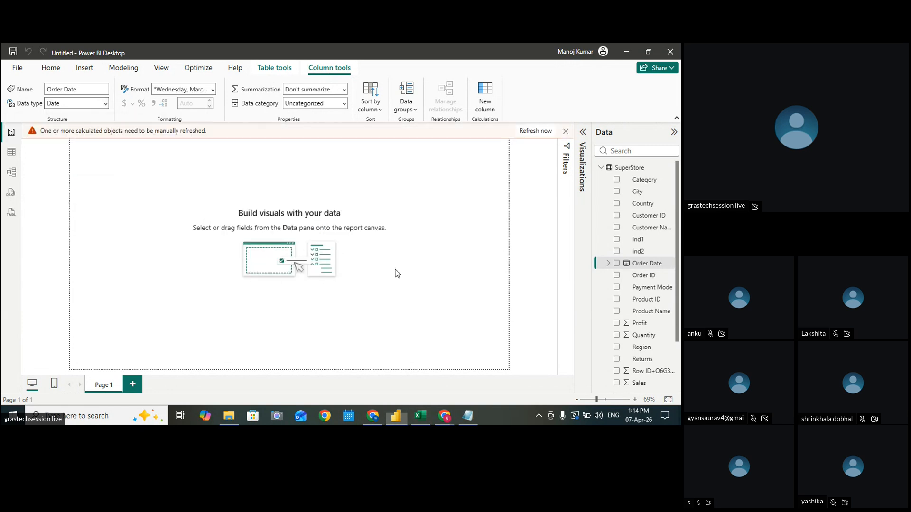
pyautogui.click(229, 164)
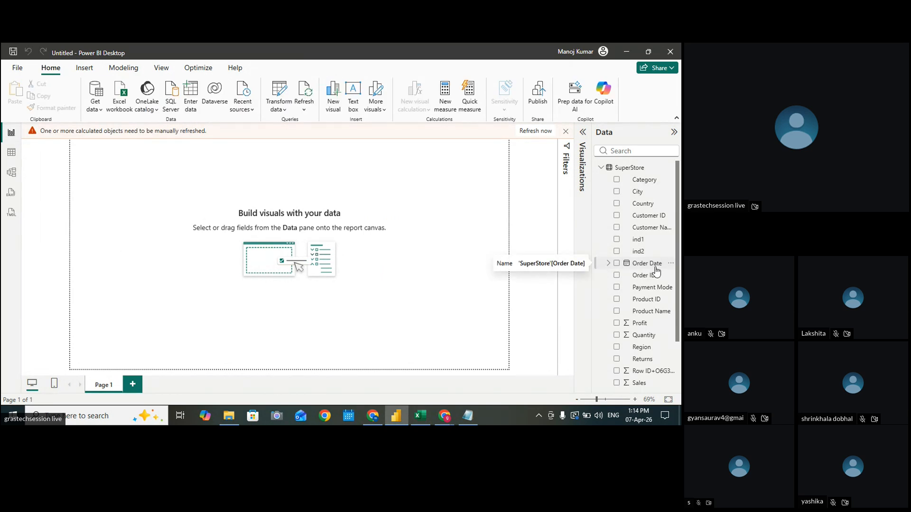
pyautogui.scroll(-2, 667, 362)
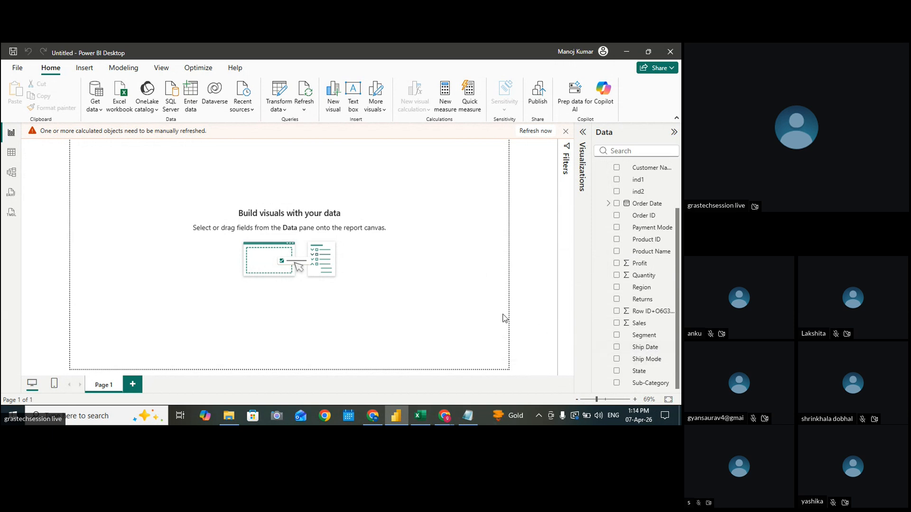
# Switch to the Notepad notes and add a dashed separator, the heading "Get data" and an indented "---import data" line below it
pyautogui.click(463, 415)
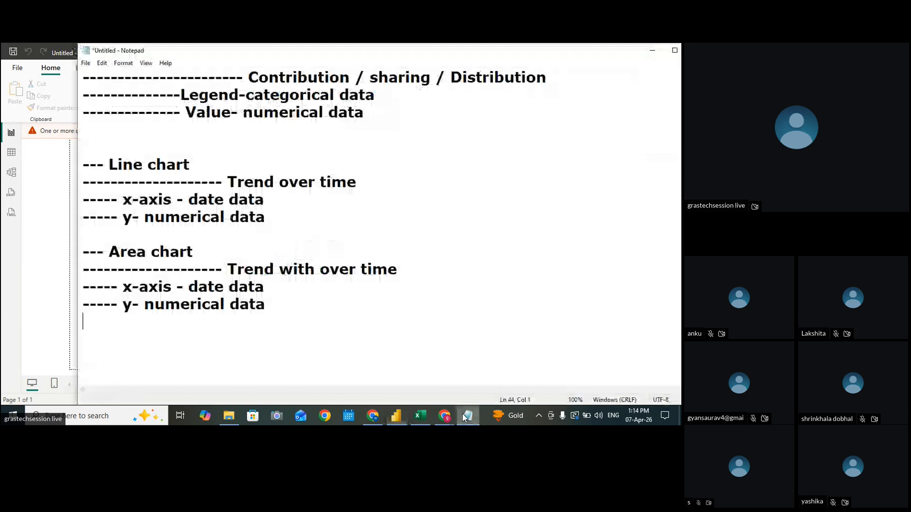
pyautogui.press('Return')
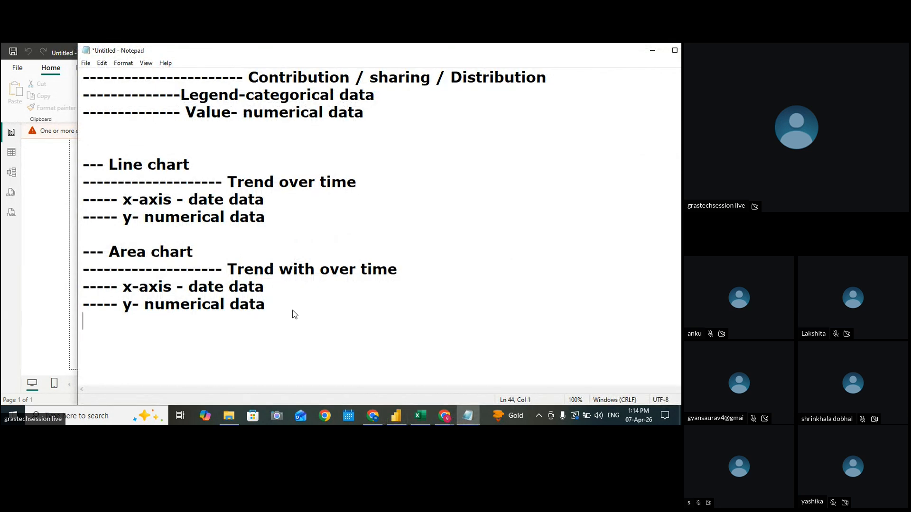
pyautogui.write('-----------  ')
pyautogui.write('Get')
pyautogui.write(' data')
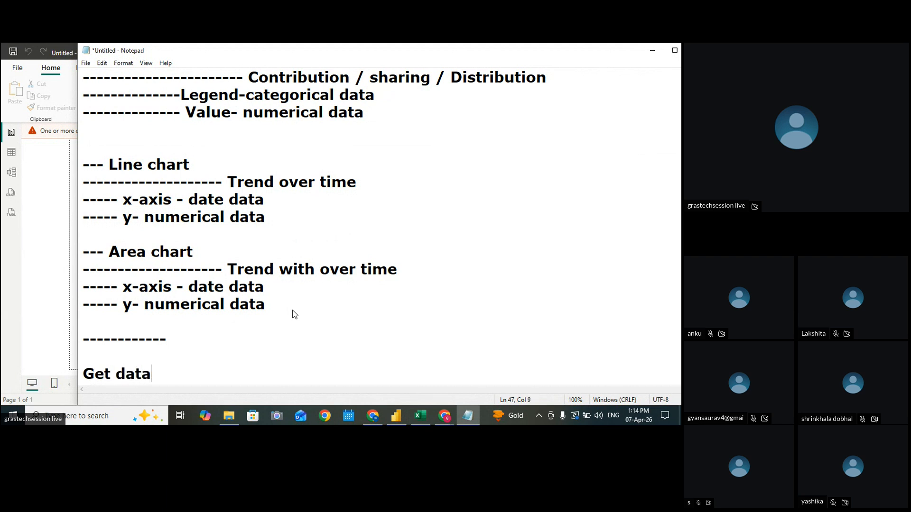
pyautogui.press('Return')
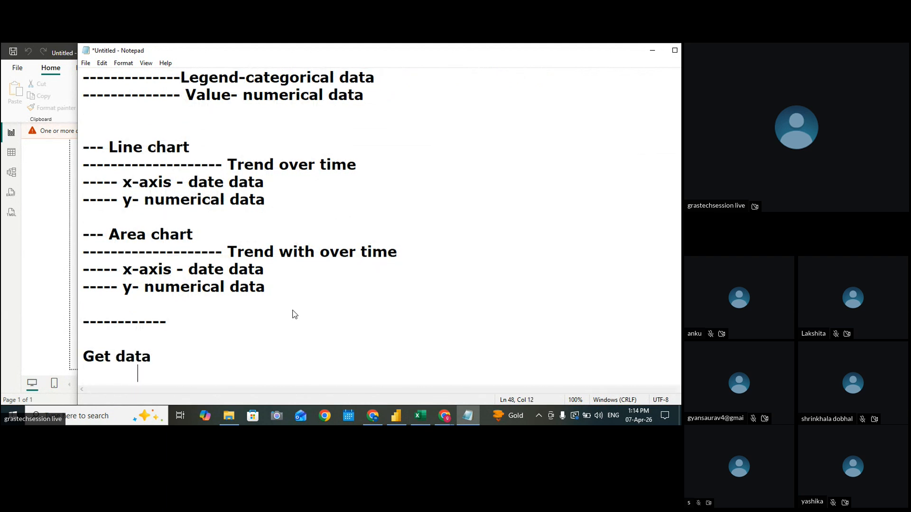
pyautogui.write('---import data')
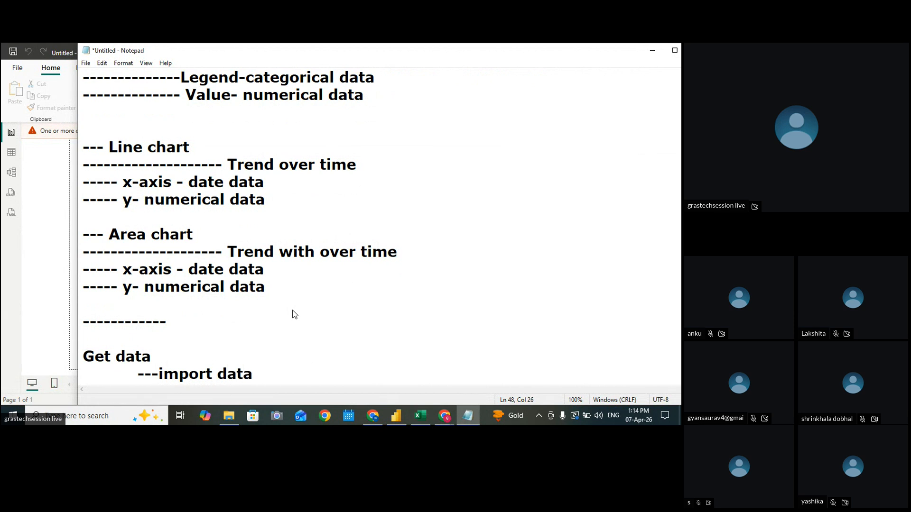
# Add the heading "Check data type" to the notes, with a dashed line underneath
pyautogui.press('Return')
pyautogui.press('Return')
pyautogui.write('Cha')
pyautogui.press('BackSpace')
pyautogui.write('eck data type')
pyautogui.press('Return')
pyautogui.write('-------------')
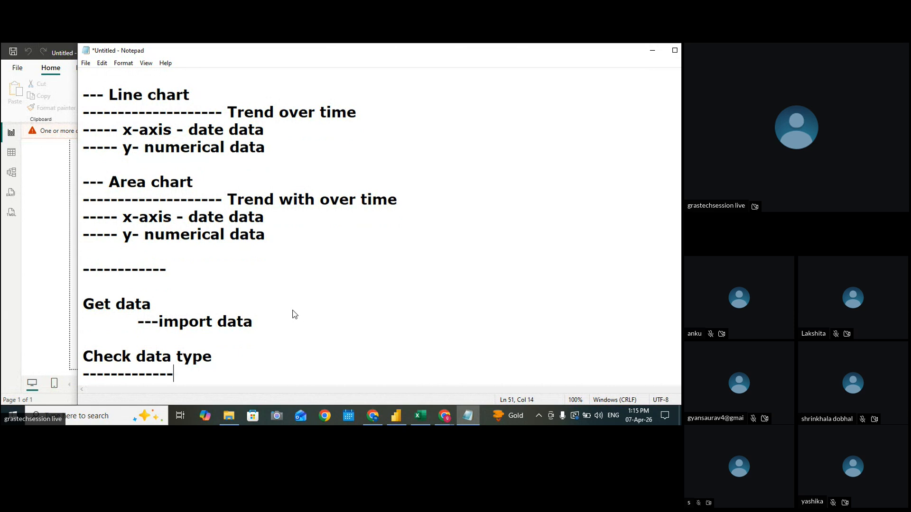
# Return to Power BI Desktop and examine the data type and format of the Profit column
pyautogui.click(55, 232)
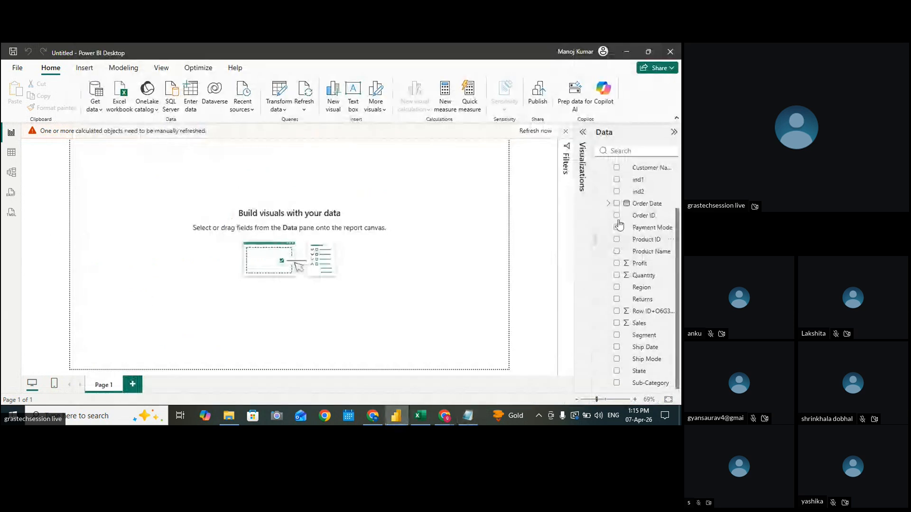
pyautogui.scroll(3, 679, 245)
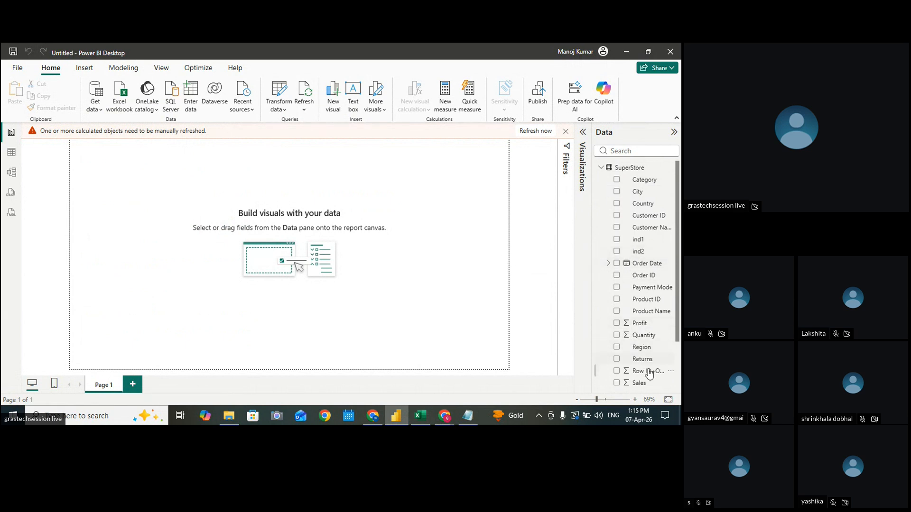
pyautogui.scroll(-1, 675, 338)
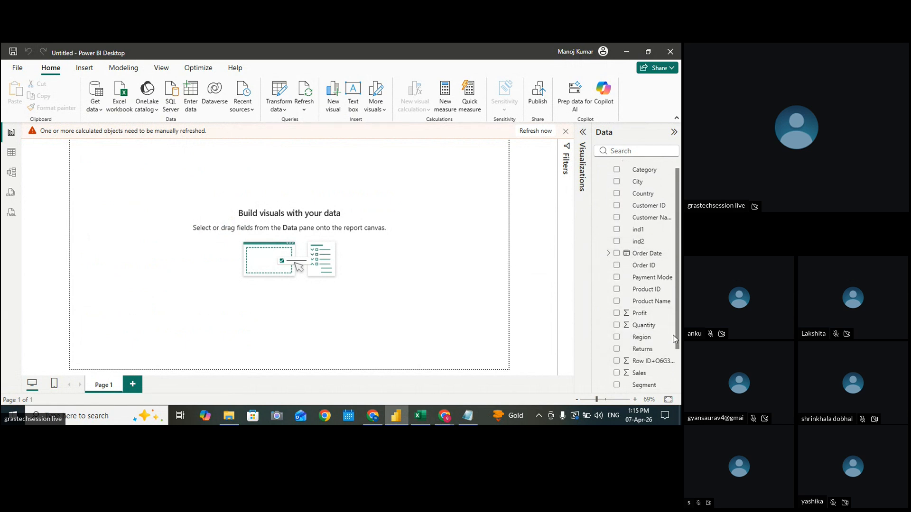
pyautogui.click(638, 315)
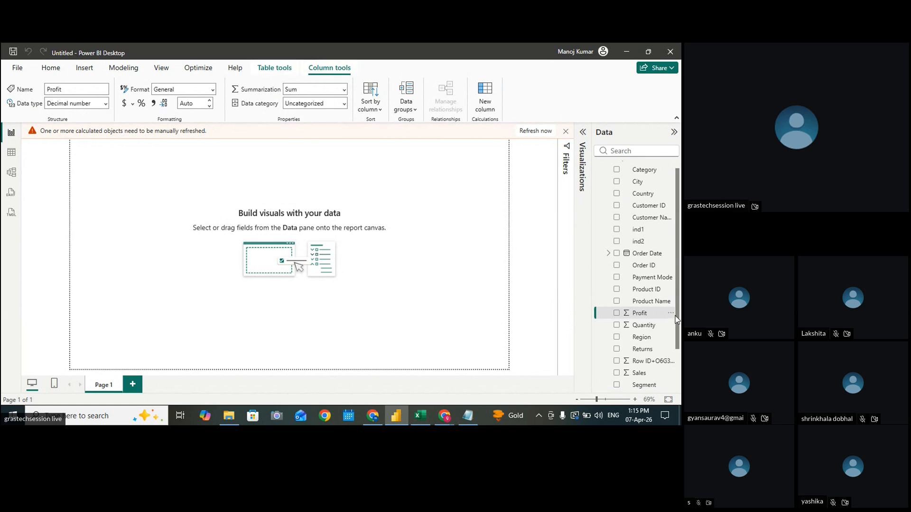
pyautogui.click(454, 319)
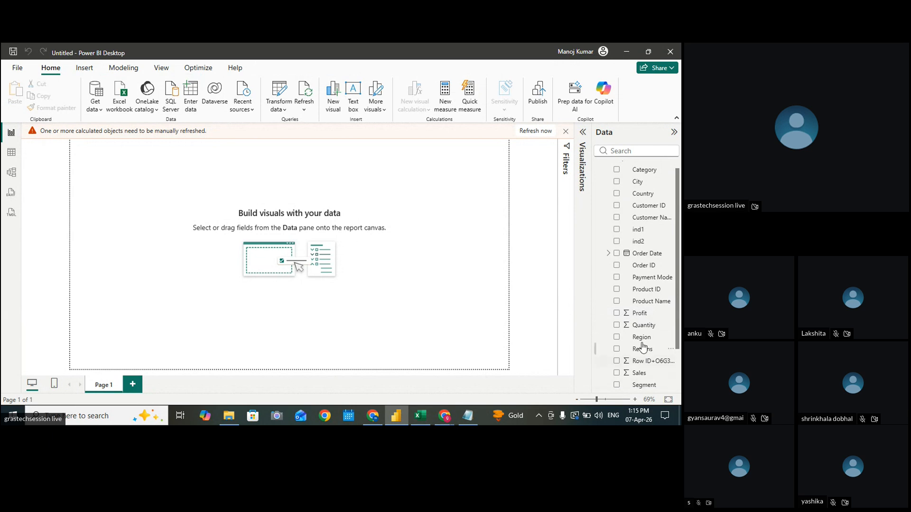
pyautogui.click(639, 314)
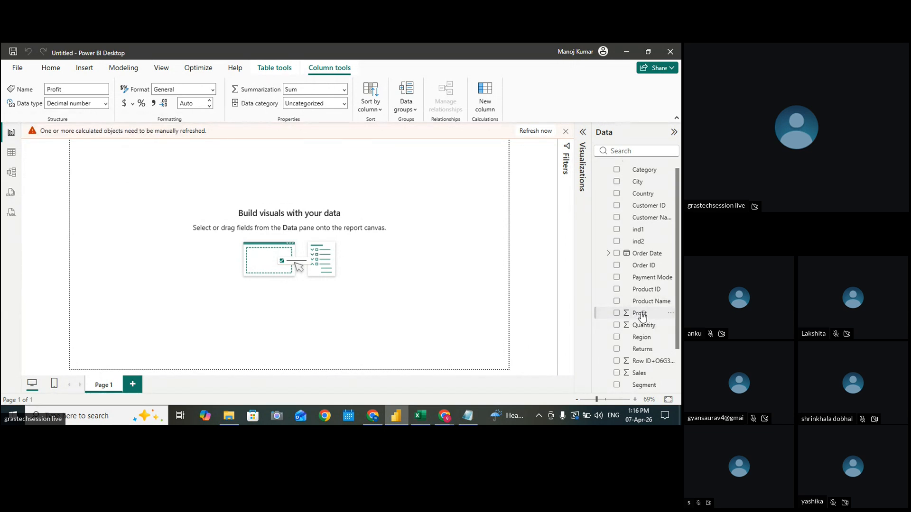
# Review the data types available for the Profit column, keeping the current one
pyautogui.click(105, 105)
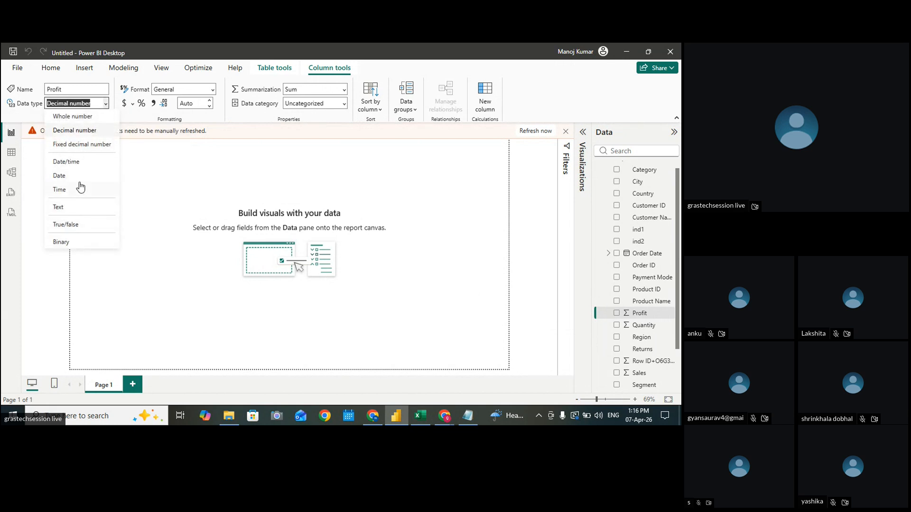
pyautogui.click(386, 221)
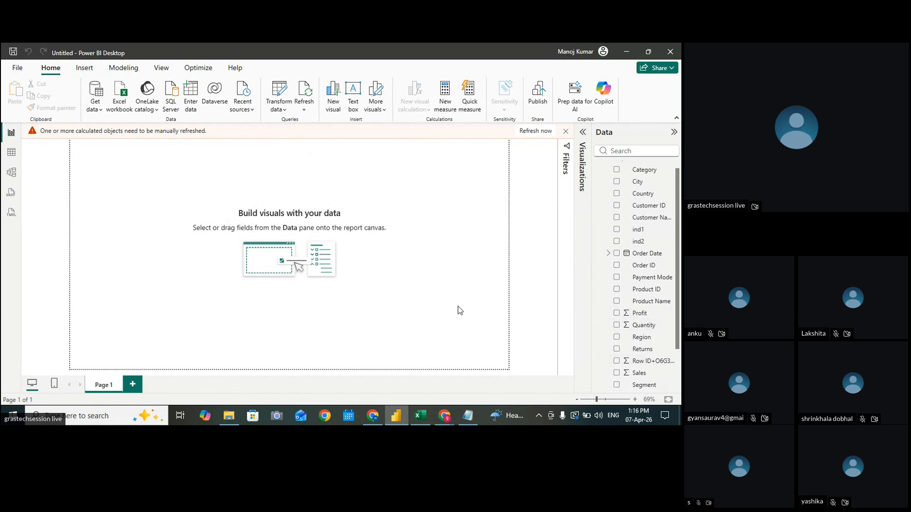
# Check the line chart notes in Notepad, return to Power BI Desktop, and add a line chart enlarged to nearly fill the page
pyautogui.click(583, 171)
pyautogui.click(468, 416)
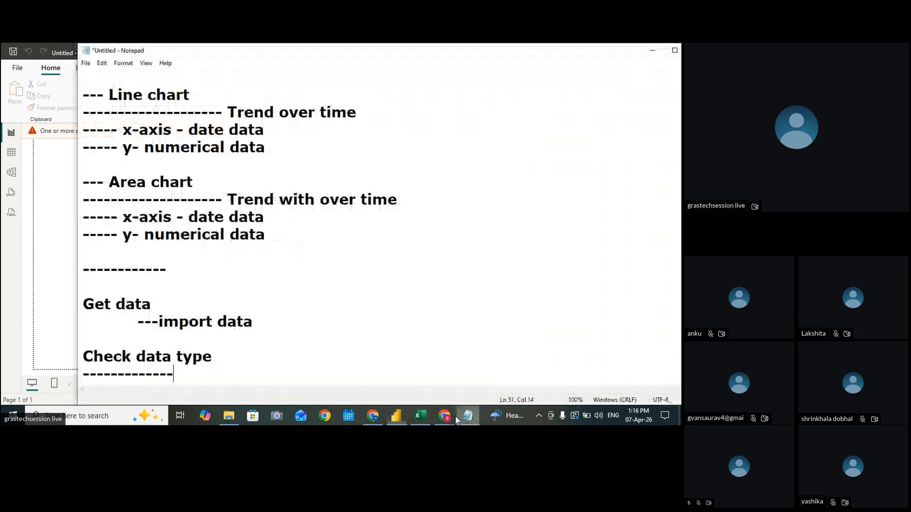
pyautogui.scroll(2, 152, 282)
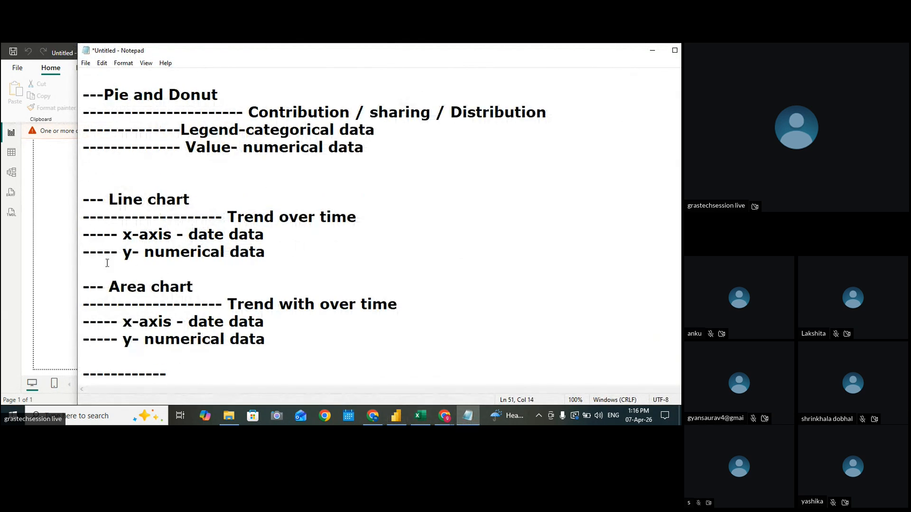
pyautogui.scroll(-2, 135, 292)
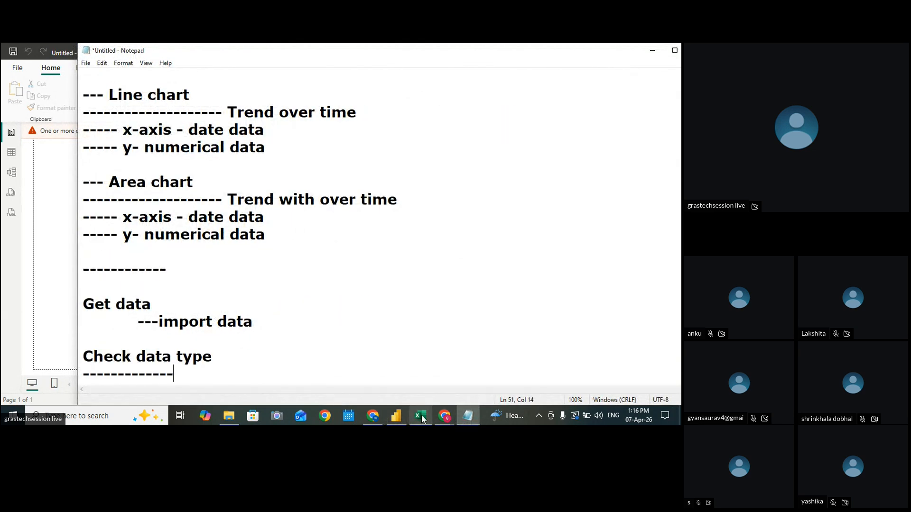
pyautogui.click(397, 417)
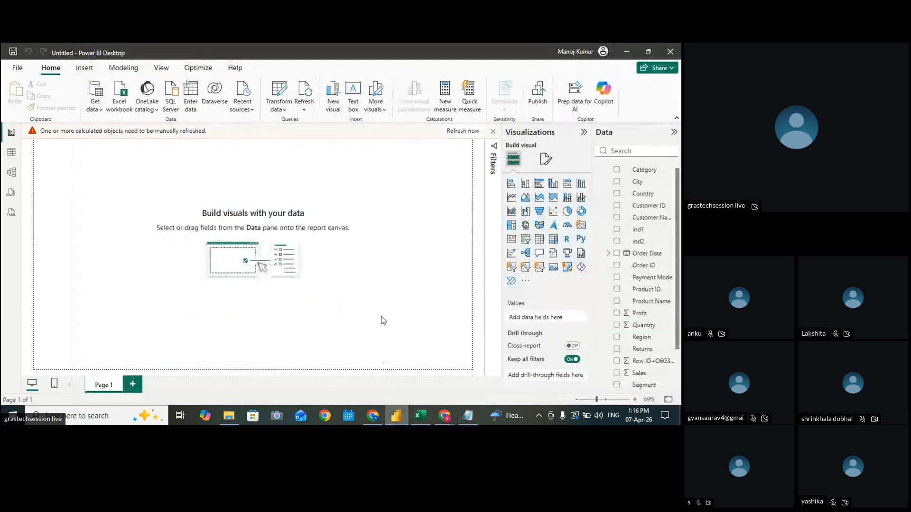
pyautogui.click(511, 198)
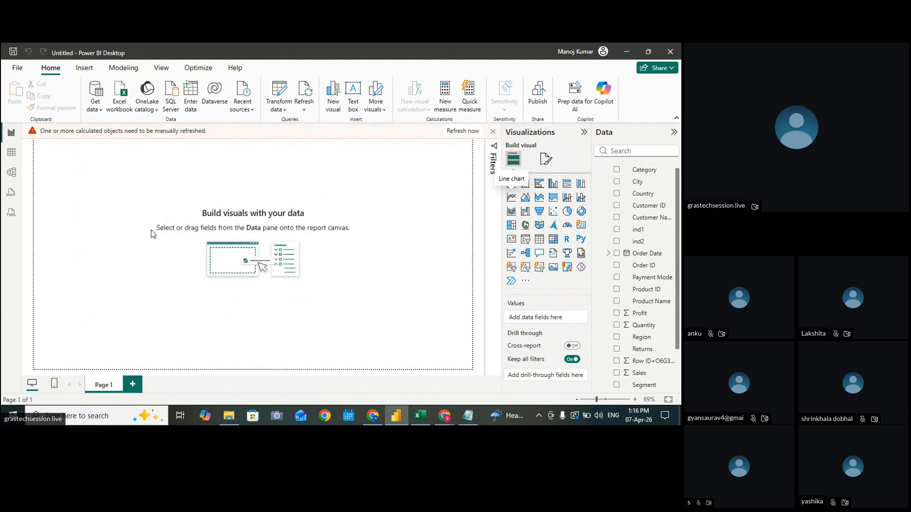
pyautogui.moveTo(128, 217); pyautogui.dragTo(460, 351)
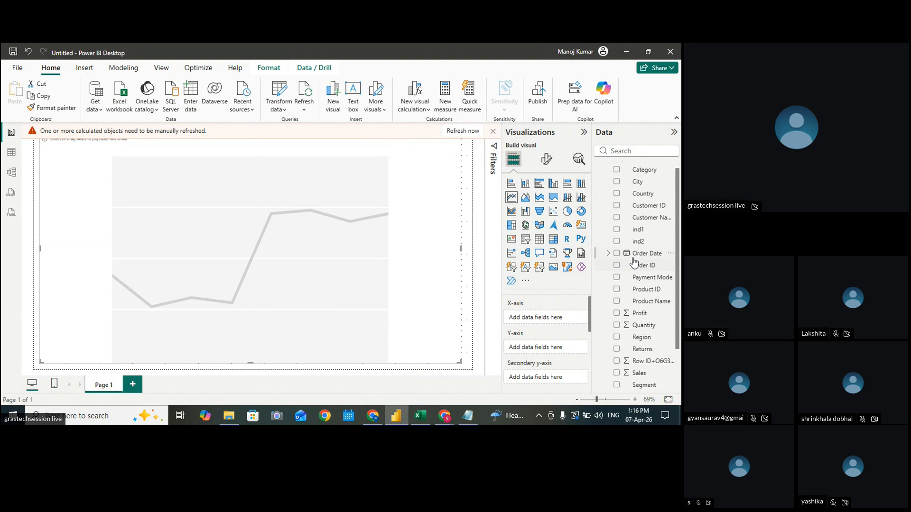
# Assign Order Date to the line chart's X-axis and Sales to its Y-axis
pyautogui.moveTo(639, 258); pyautogui.dragTo(591, 353)
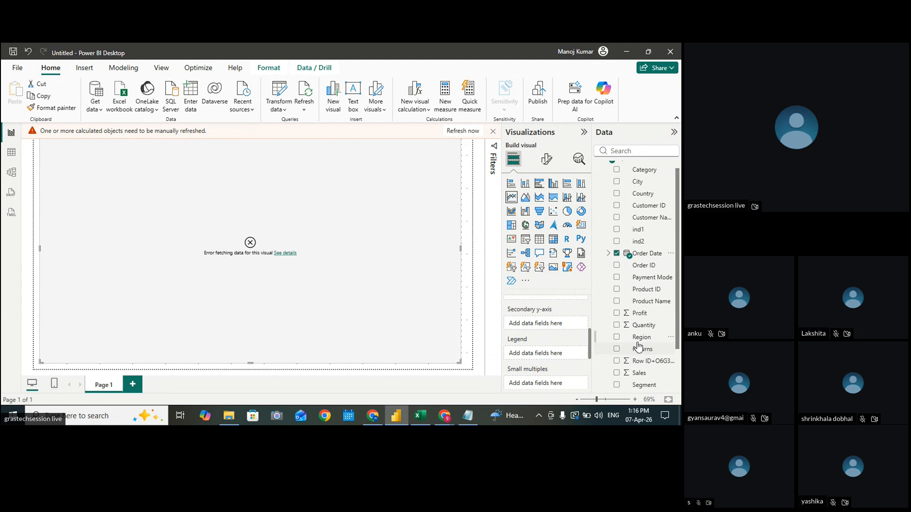
pyautogui.moveTo(636, 373); pyautogui.dragTo(590, 326)
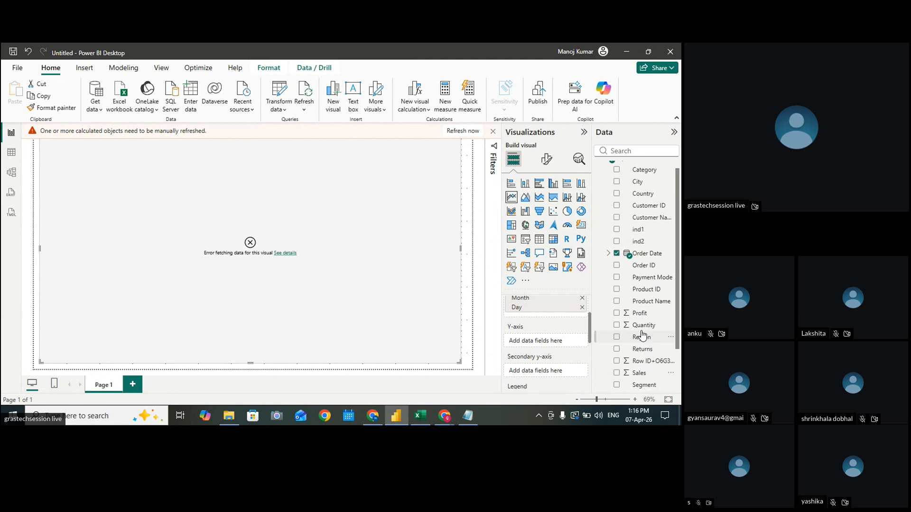
pyautogui.click(640, 313)
pyautogui.moveTo(634, 376); pyautogui.dragTo(546, 344)
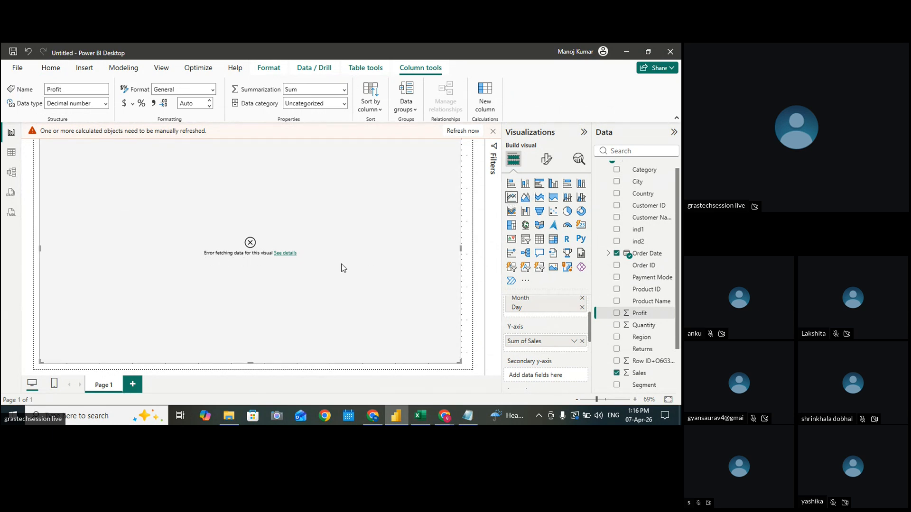
# Read the details of the line chart's data fetching error and dismiss them
pyautogui.click(285, 254)
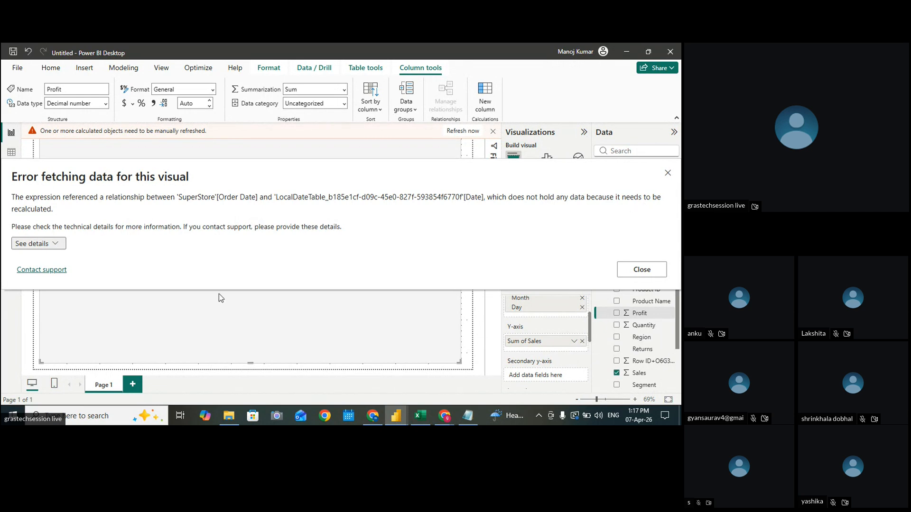
pyautogui.click(660, 273)
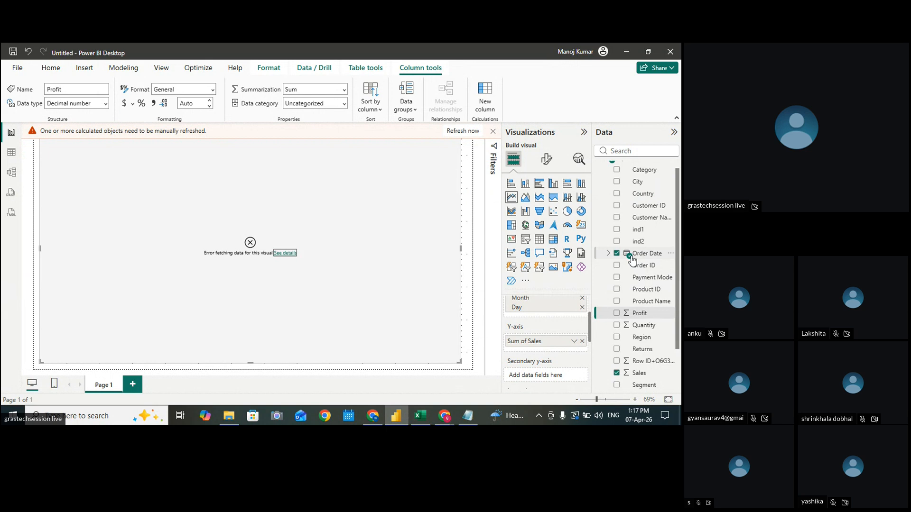
# Try single levels of the Order Date hierarchy, such as Year, on the line chart's X-axis, and clear the axis again
pyautogui.click(609, 255)
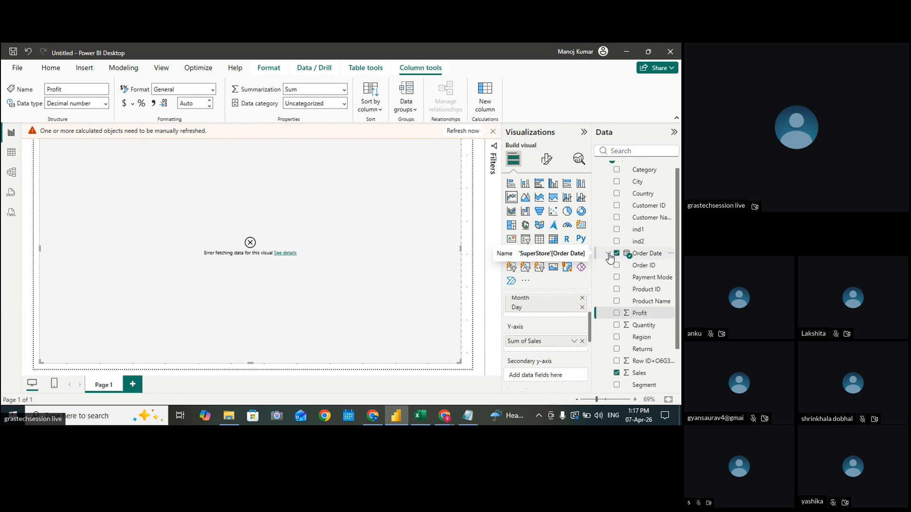
pyautogui.click(619, 266)
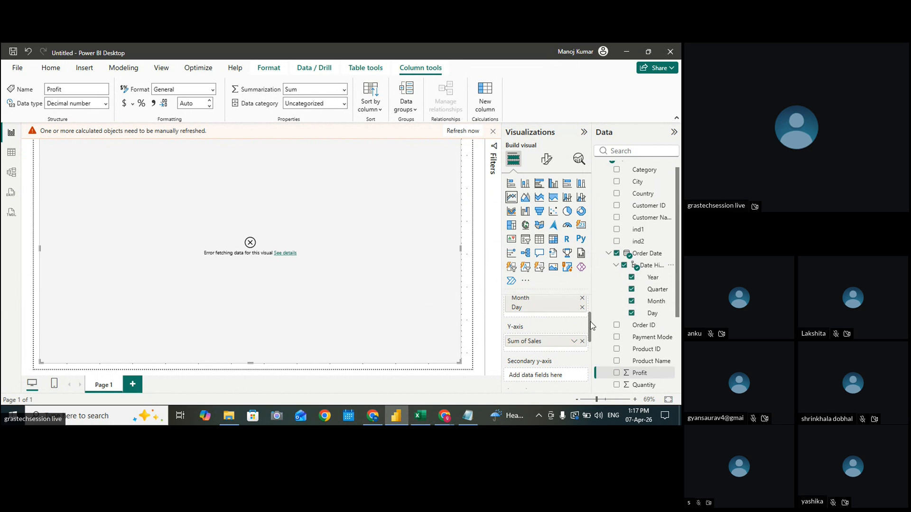
pyautogui.moveTo(588, 323); pyautogui.dragTo(591, 302)
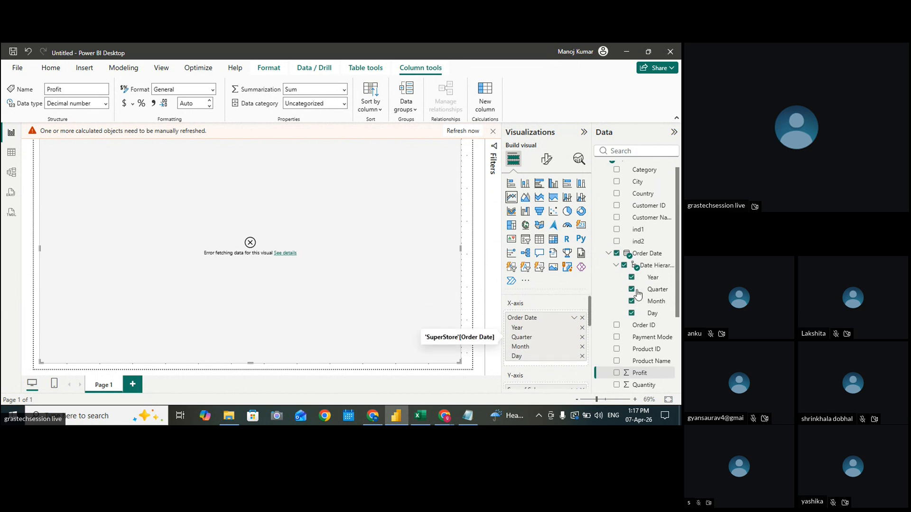
pyautogui.click(582, 318)
pyautogui.moveTo(558, 320); pyautogui.dragTo(557, 320)
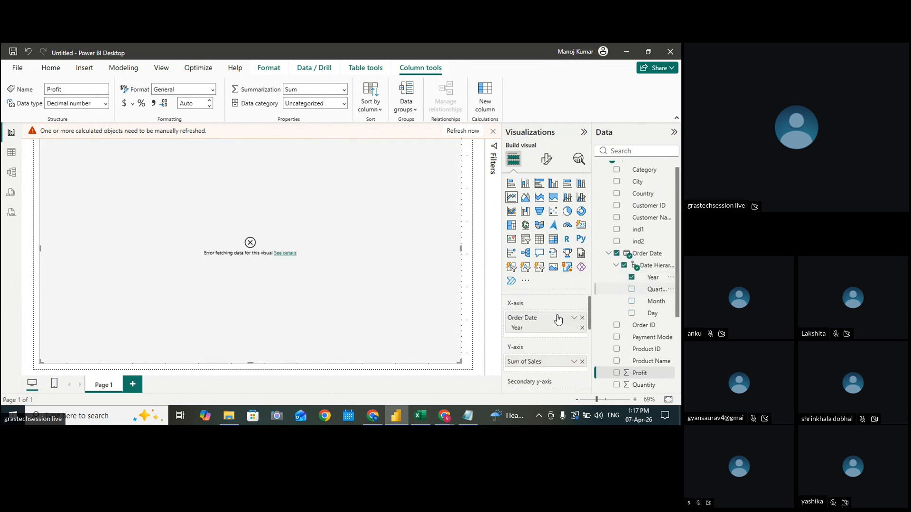
pyautogui.click(582, 318)
pyautogui.moveTo(666, 286); pyautogui.dragTo(563, 319)
pyautogui.click(582, 318)
# Refresh the report data and place Order Date on the line chart's X-axis again
pyautogui.click(51, 69)
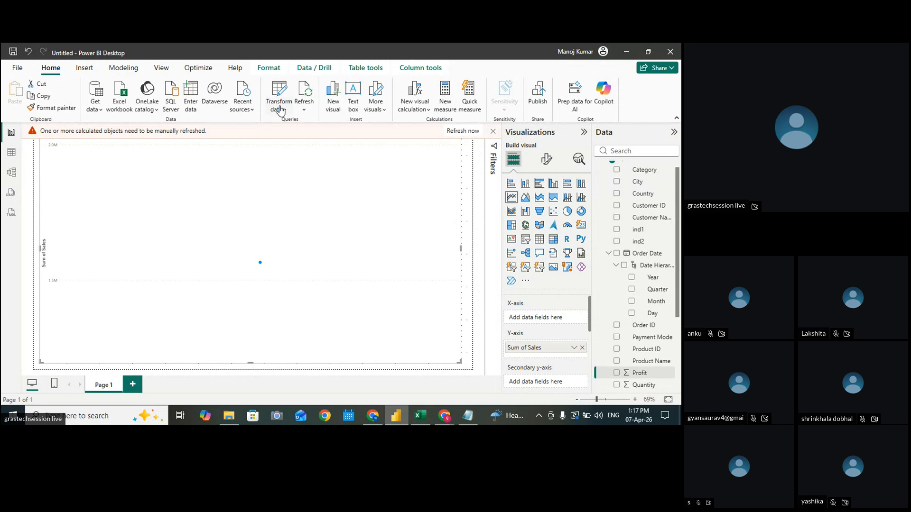
pyautogui.click(304, 107)
pyautogui.click(325, 127)
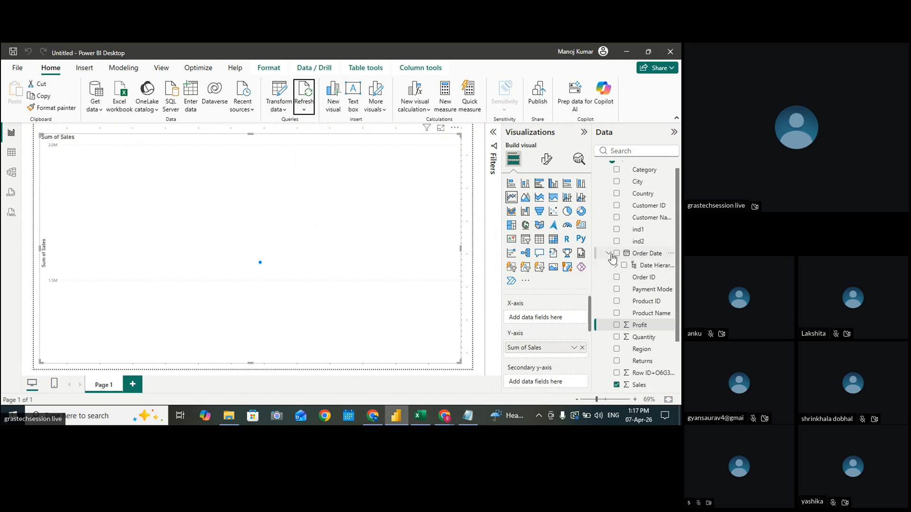
pyautogui.moveTo(654, 256); pyautogui.dragTo(546, 317)
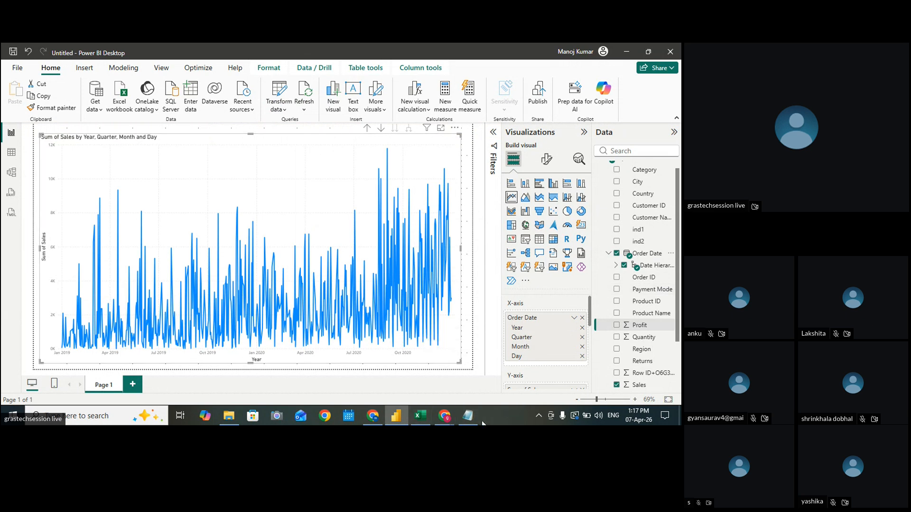
# Copy the four "Line chart" lines in the Notepad notes to below the "Check data type" section, and return to Power BI Desktop
pyautogui.click(468, 416)
pyautogui.scroll(2, 228, 297)
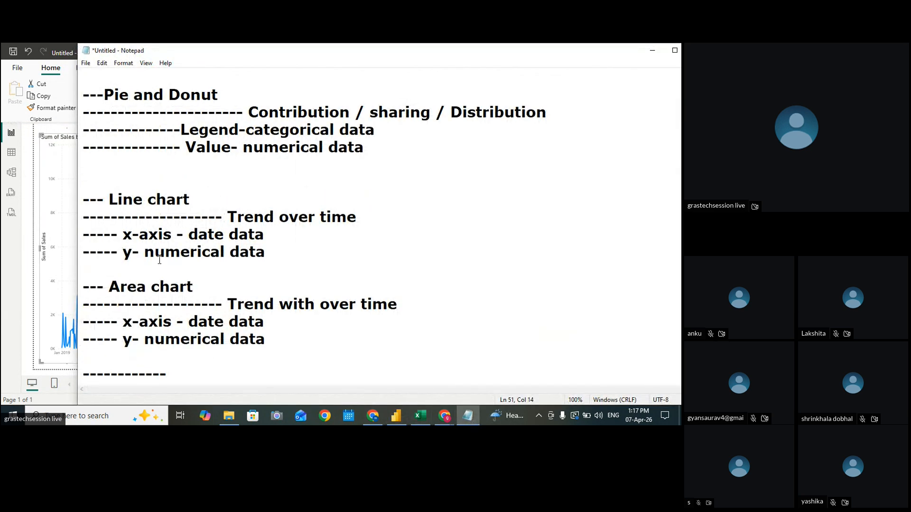
pyautogui.moveTo(304, 260); pyautogui.dragTo(56, 204)
pyautogui.hotkey('ctrl', 'c')
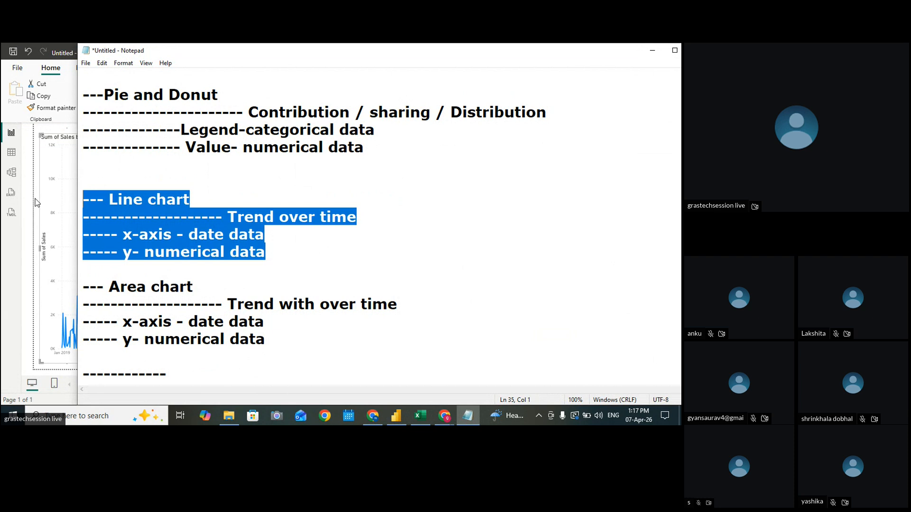
pyautogui.scroll(-2, 155, 319)
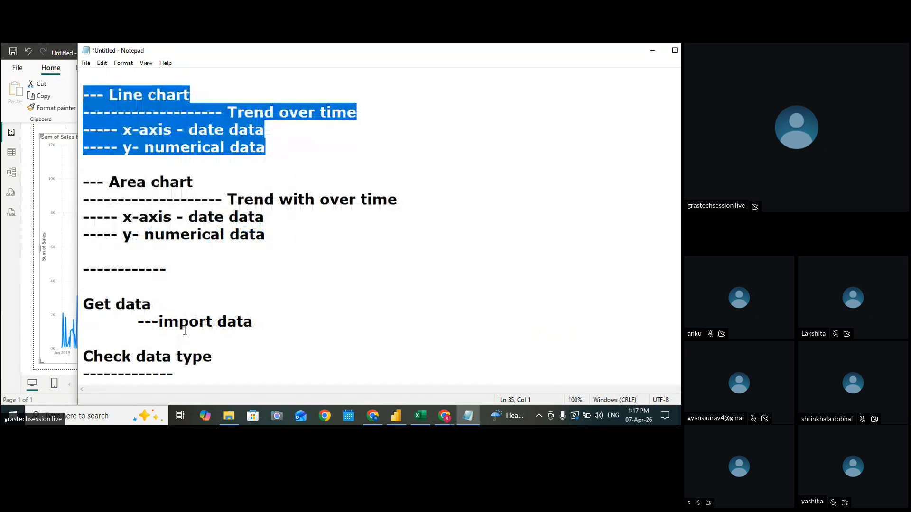
pyautogui.scroll(-2, 160, 315)
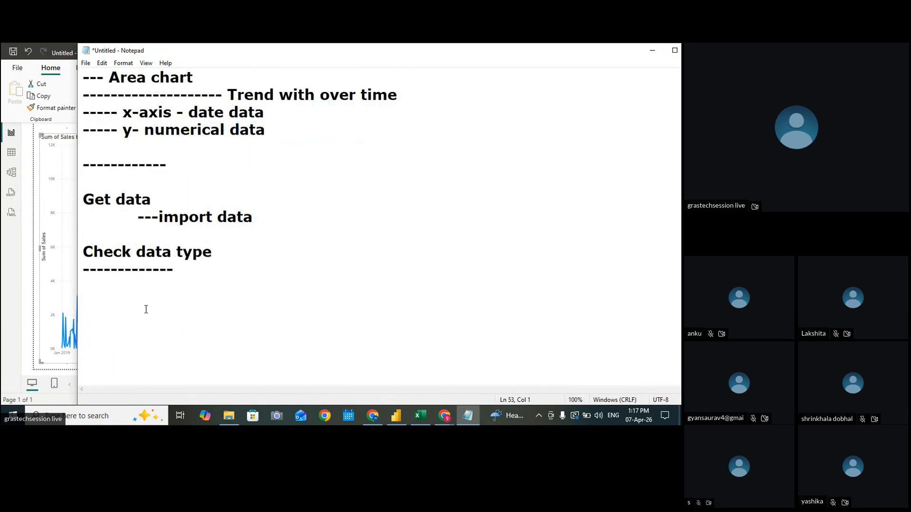
pyautogui.hotkey('ctrl', 'v')
pyautogui.click(47, 301)
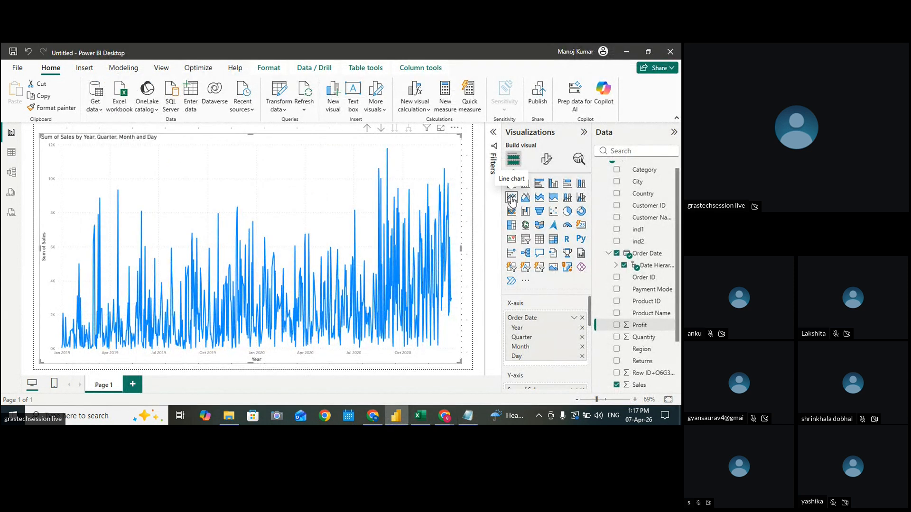
# Add the lines "-----Drilup" and "----- drildown" below the copied line chart notes, checking the chart's drill controls in Power BI Desktop
pyautogui.click(468, 416)
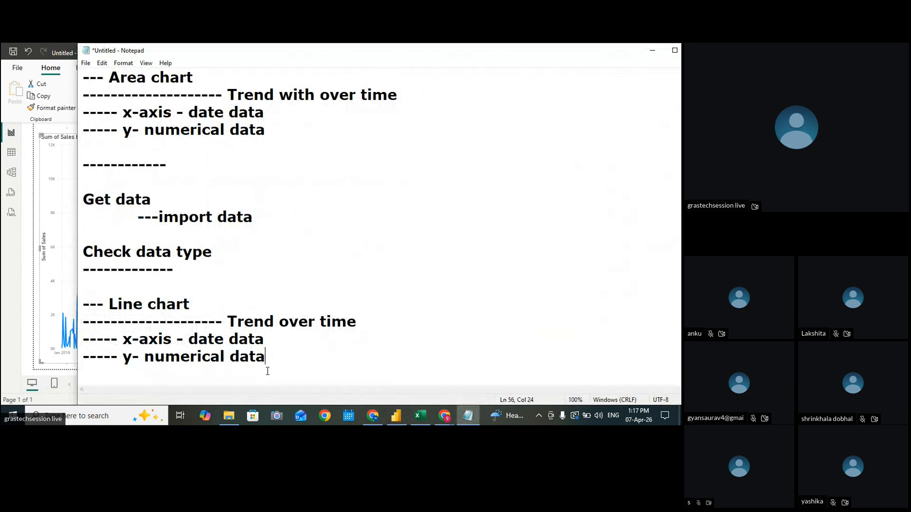
pyautogui.press('Return')
pyautogui.press('Return')
pyautogui.write('----')
pyautogui.click(397, 416)
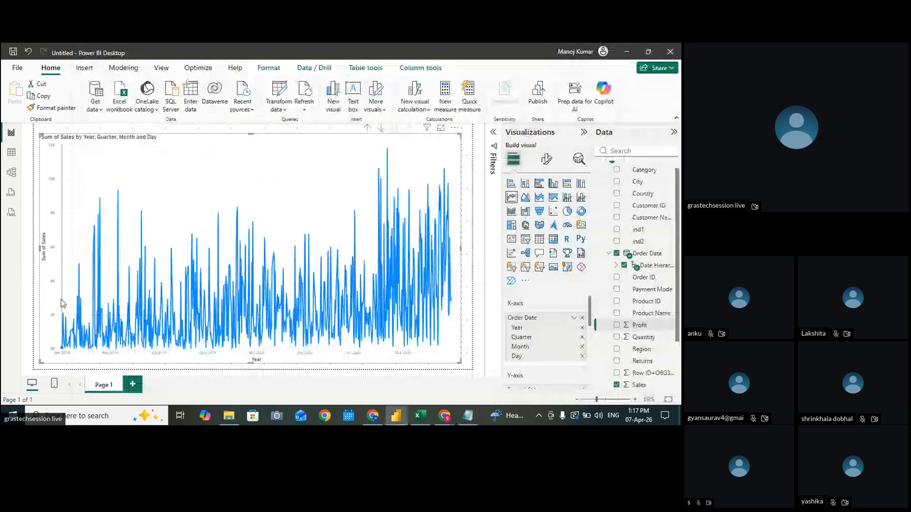
pyautogui.click(337, 127)
pyautogui.click(468, 416)
pyautogui.write('Drilup')
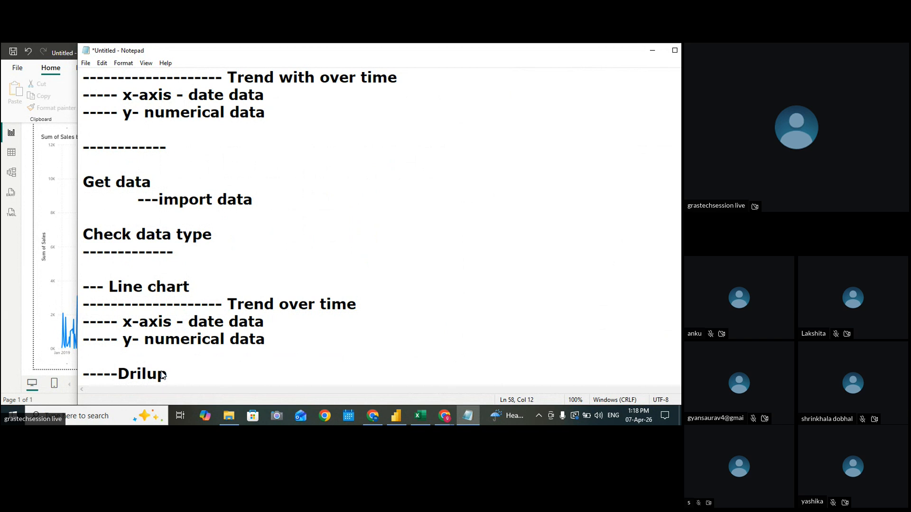
pyautogui.press('Return')
pyautogui.write('--')
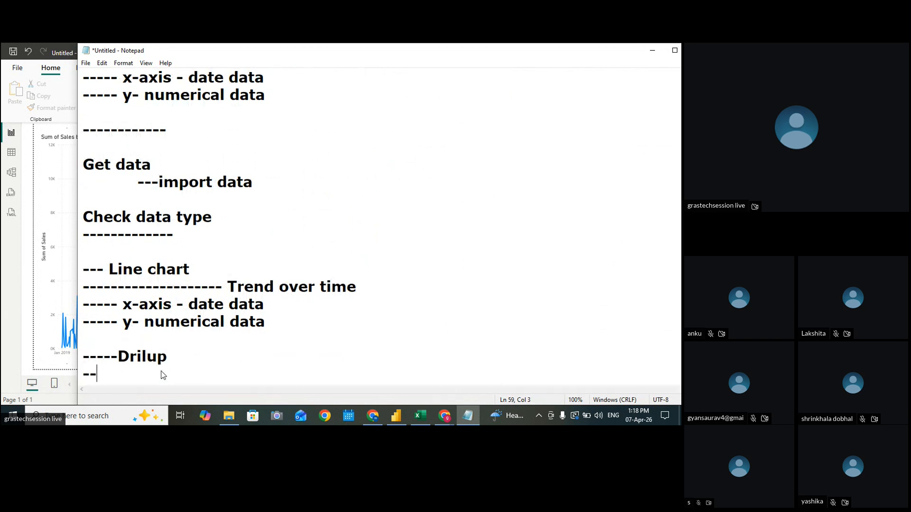
pyautogui.write('--- drildow')
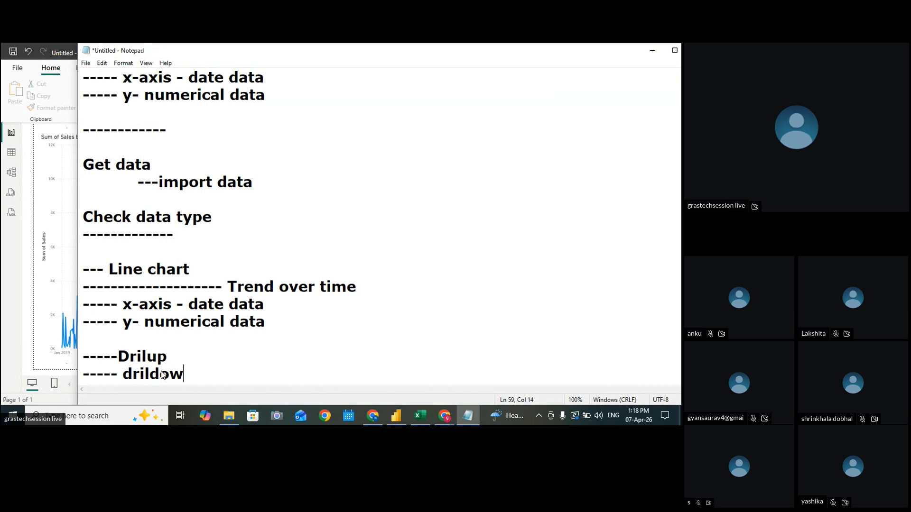
pyautogui.write('n')
# Add the lines "----- next level" and "----- expand" below the drill-down note
pyautogui.press('Return')
pyautogui.write('-----')
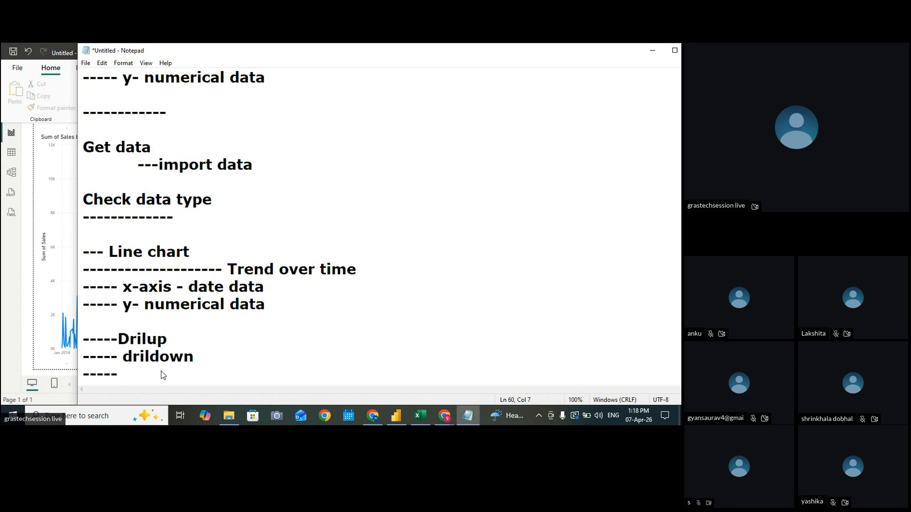
pyautogui.write(' next level')
pyautogui.press('Return')
pyautogui.write('-----')
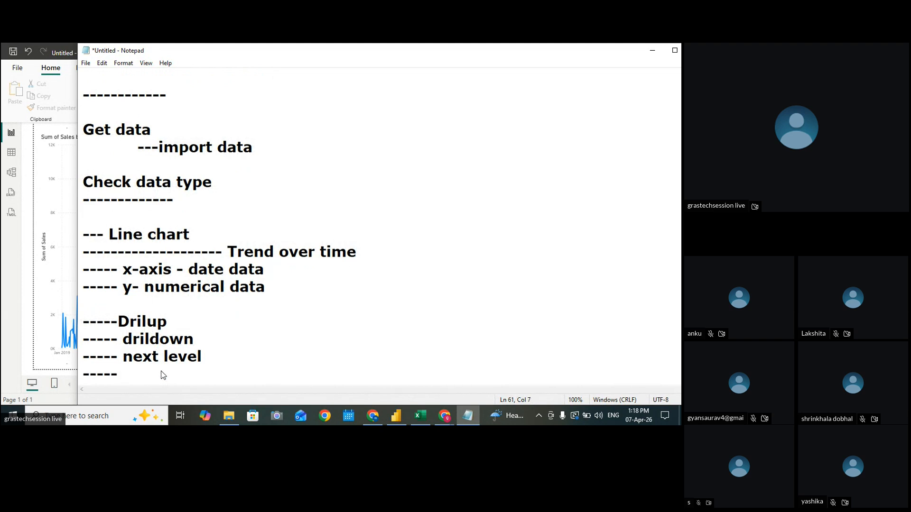
pyautogui.write(' expand')
# Return to Power BI Desktop, reduce the line chart's height, and move it down to leave space above it on the page
pyautogui.click(40, 335)
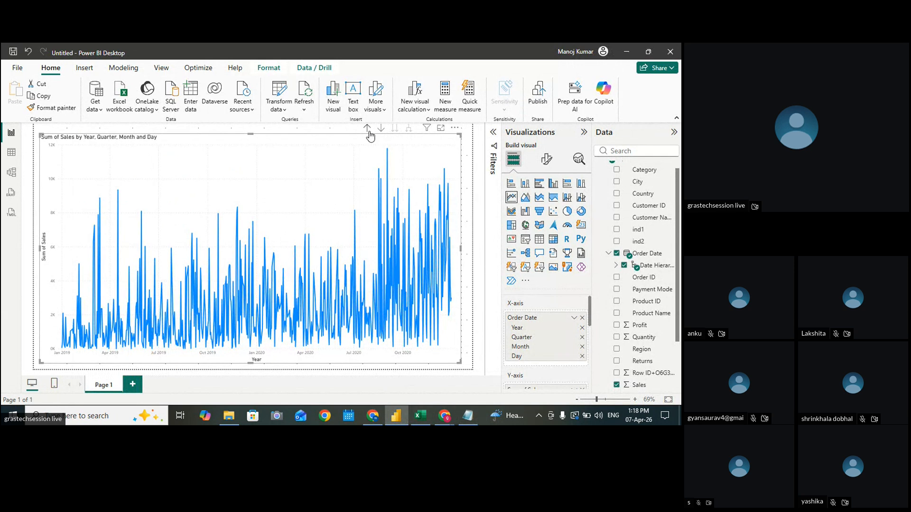
pyautogui.click(330, 132)
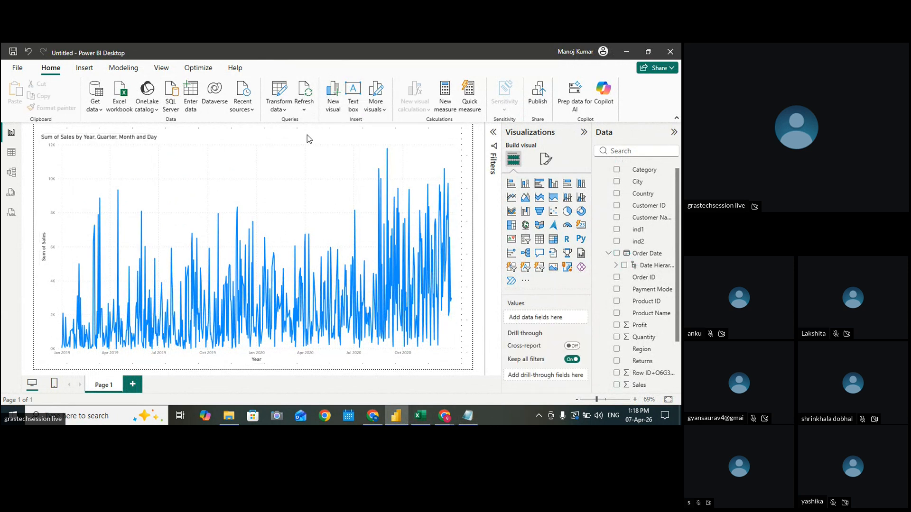
pyautogui.moveTo(265, 369); pyautogui.dragTo(251, 322)
pyautogui.moveTo(311, 153); pyautogui.dragTo(305, 198)
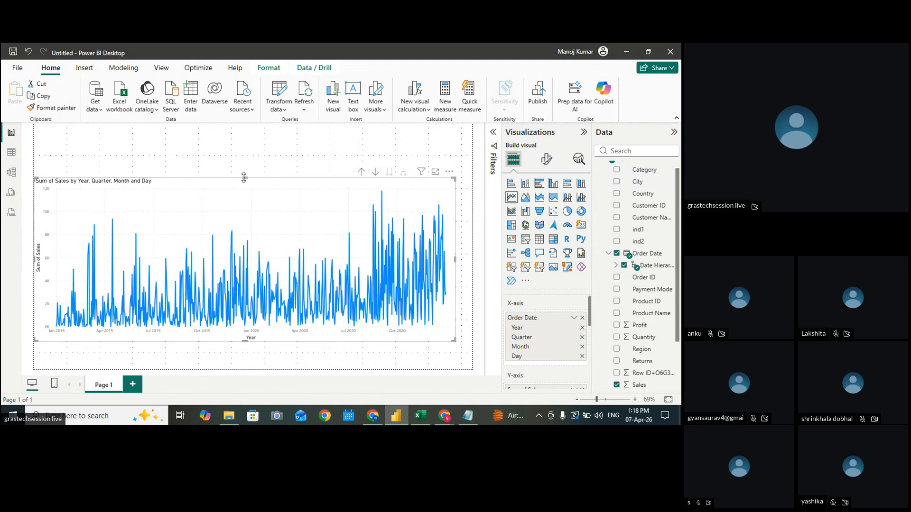
# Extend the line chart's upper edge to make the visual taller on the page
pyautogui.moveTo(245, 174); pyautogui.dragTo(252, 138)
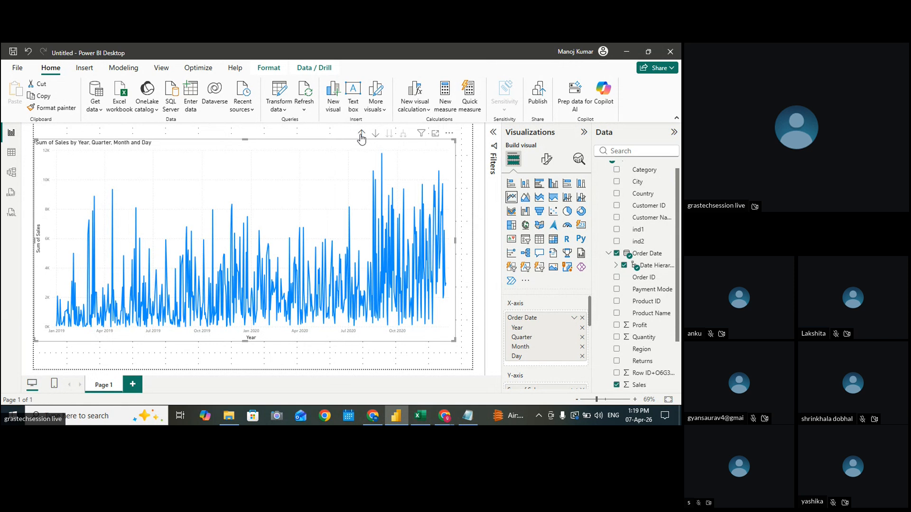
# Correct the spelling of the drill notes in Notepad to "Drillup" and "drilldown", and return to Power BI Desktop
pyautogui.click(468, 415)
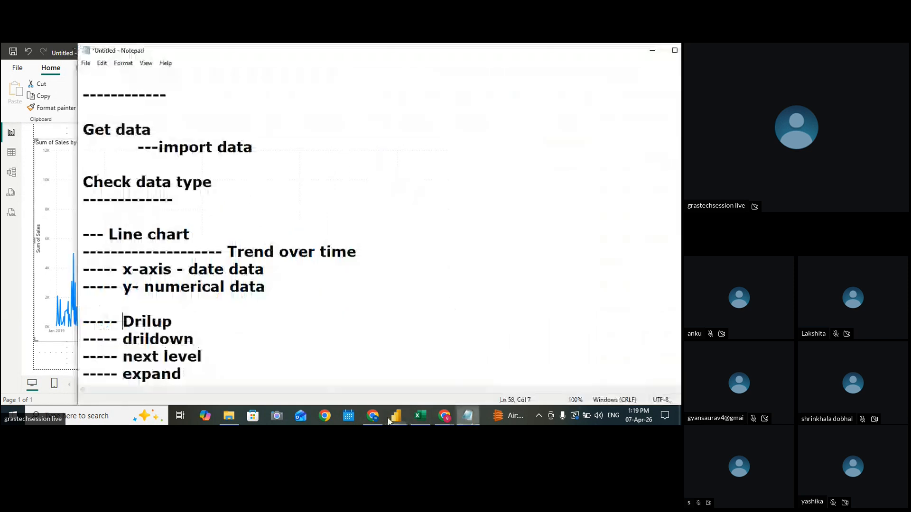
pyautogui.write('l')
pyautogui.click(148, 339)
pyautogui.write('l')
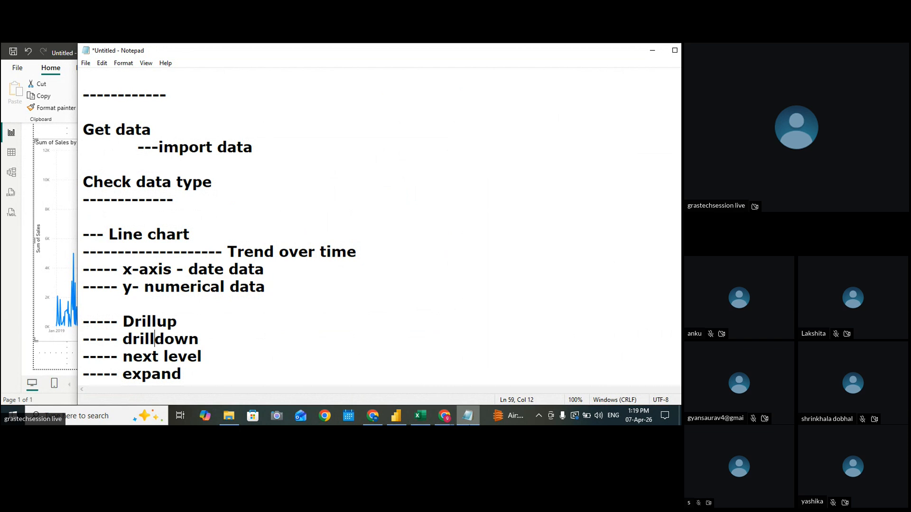
pyautogui.click(396, 415)
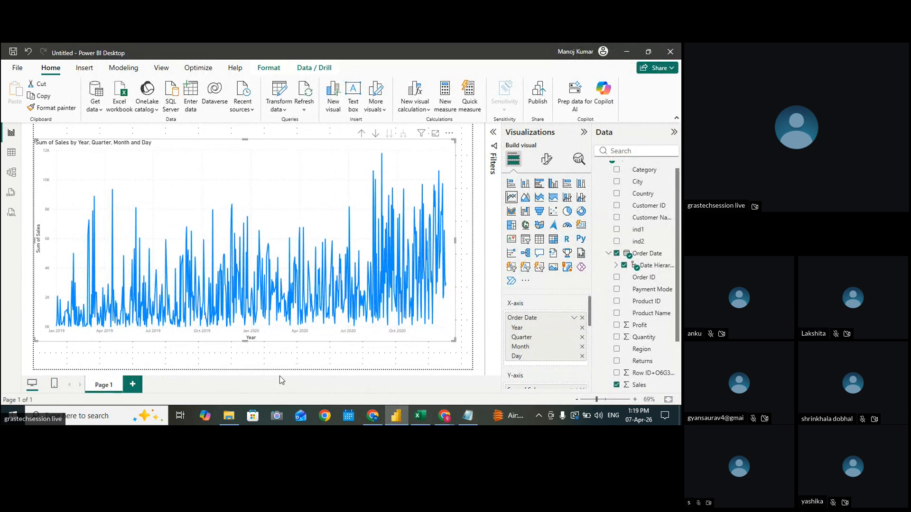
# Drill the line chart up to the Year level, and go to the next hierarchy level to show sales by Quarter
pyautogui.click(362, 134)
pyautogui.click(362, 137)
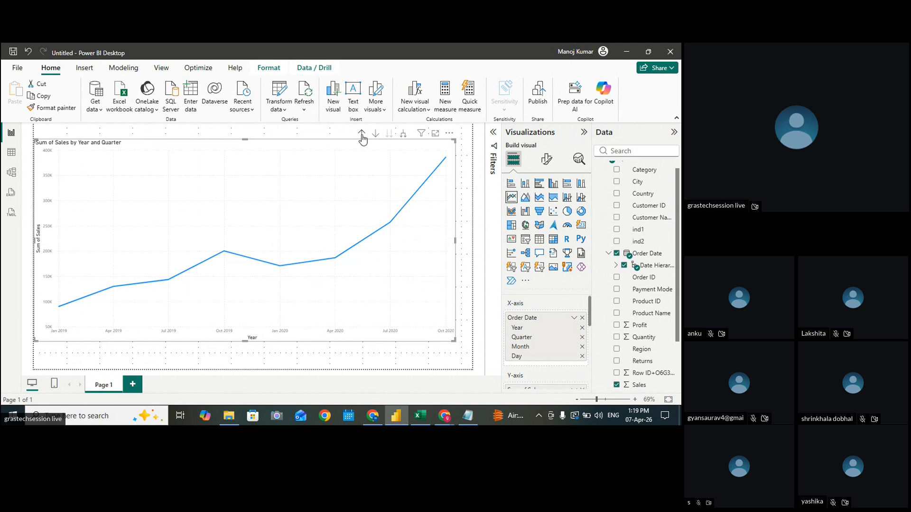
pyautogui.click(362, 136)
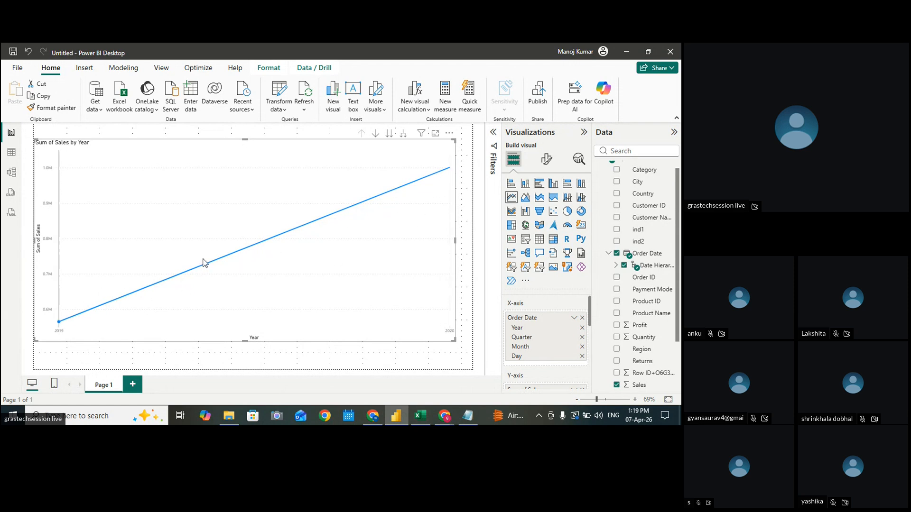
pyautogui.moveTo(141, 307)
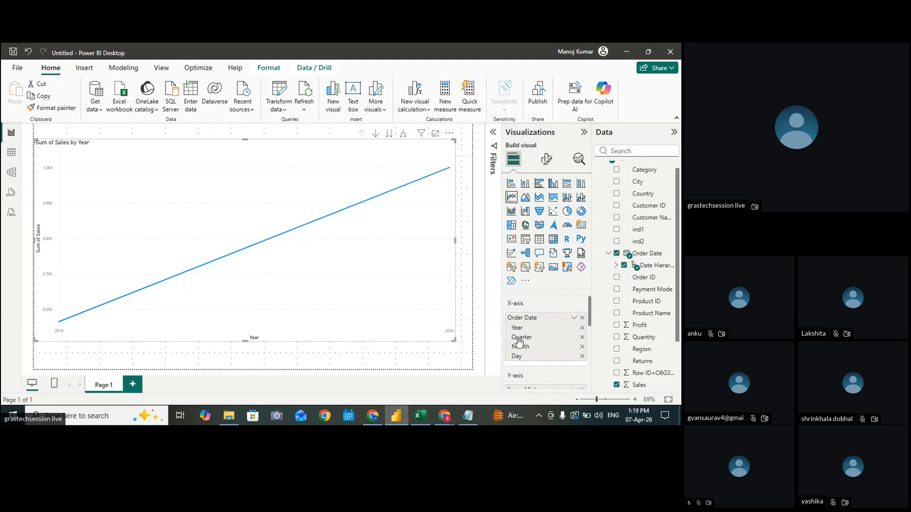
pyautogui.click(389, 137)
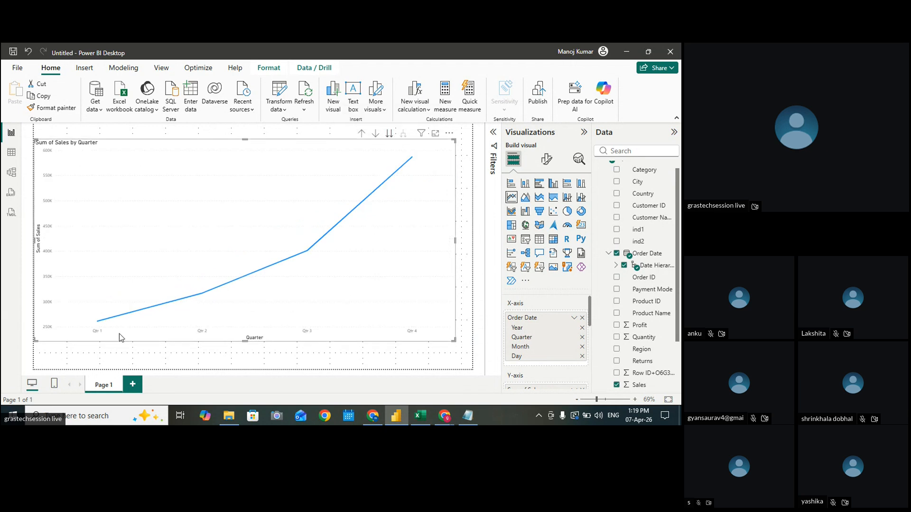
# Format the chart's X-axis values with font size 17, bold and purple
pyautogui.click(547, 159)
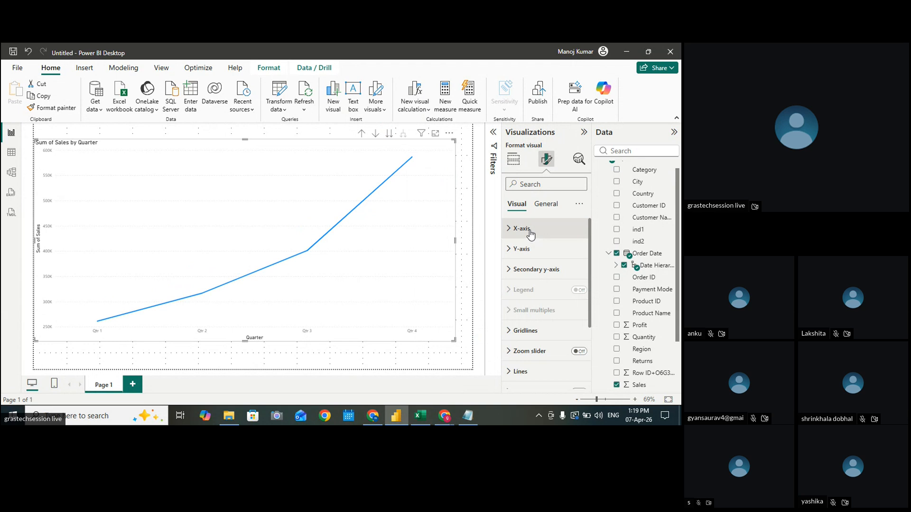
pyautogui.click(527, 230)
pyautogui.click(548, 166)
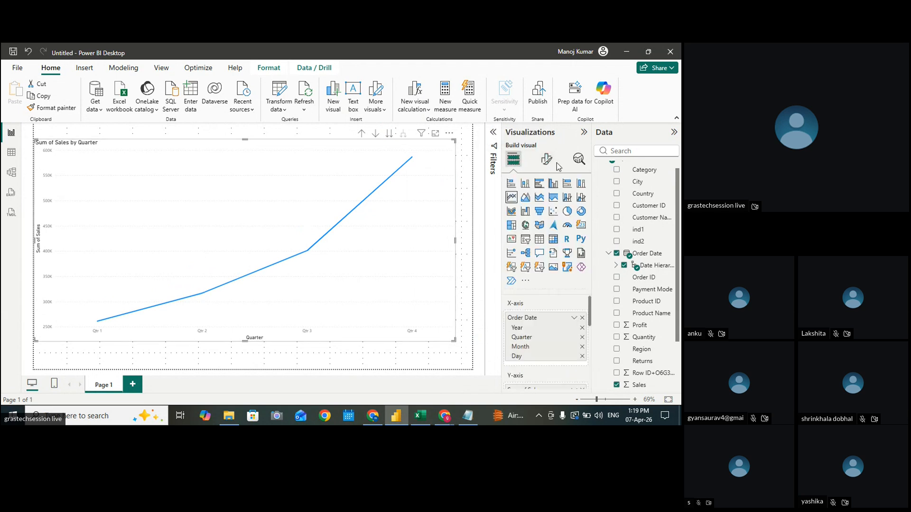
pyautogui.click(548, 164)
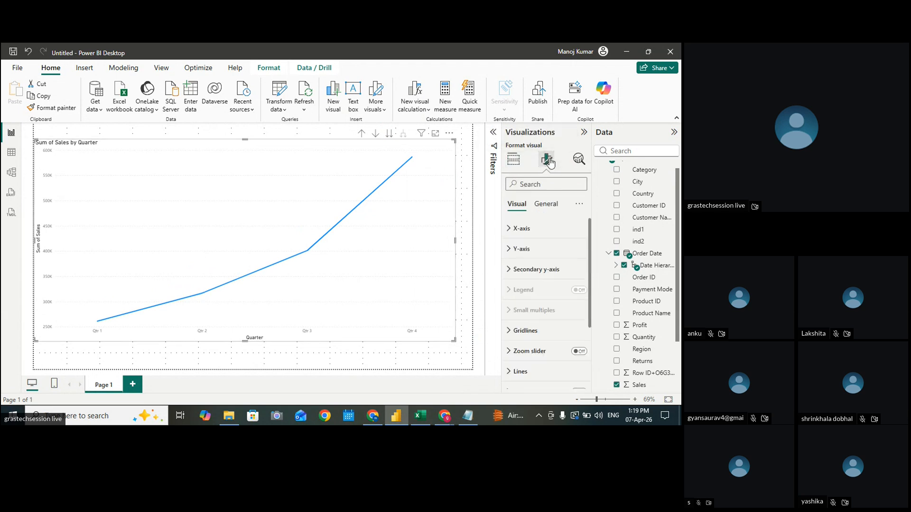
pyautogui.moveTo(590, 232)
pyautogui.mouseDown()
pyautogui.moveTo(582, 339)
pyautogui.moveTo(597, 236)
pyautogui.moveTo(597, 375)
pyautogui.moveTo(597, 246)
pyautogui.mouseUp()
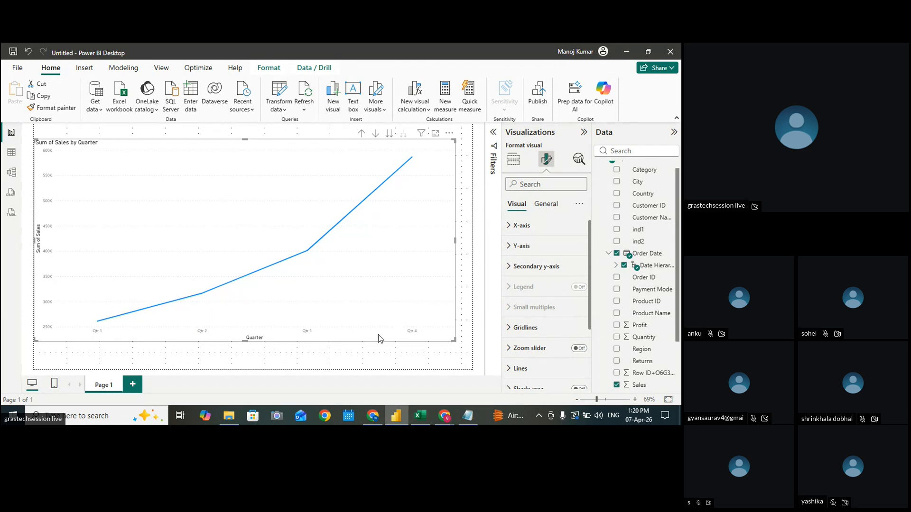
pyautogui.moveTo(376, 330)
pyautogui.click(511, 226)
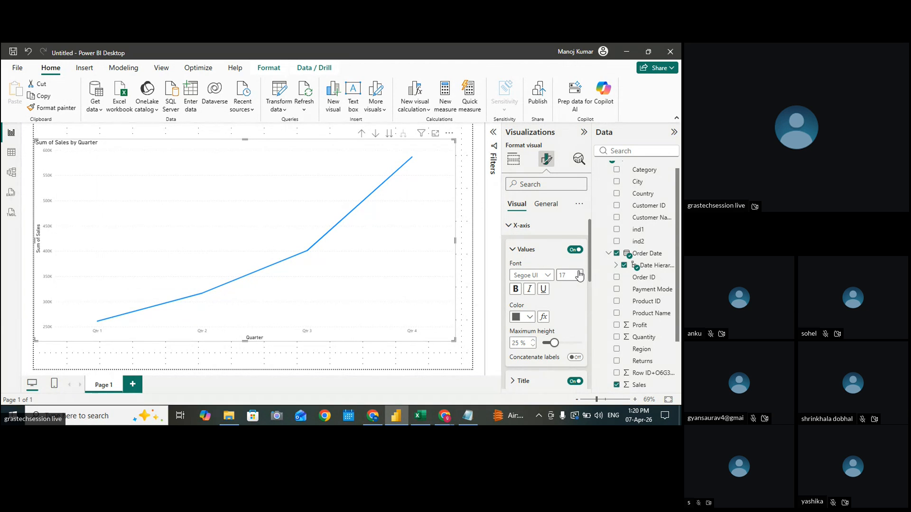
pyautogui.click(515, 289)
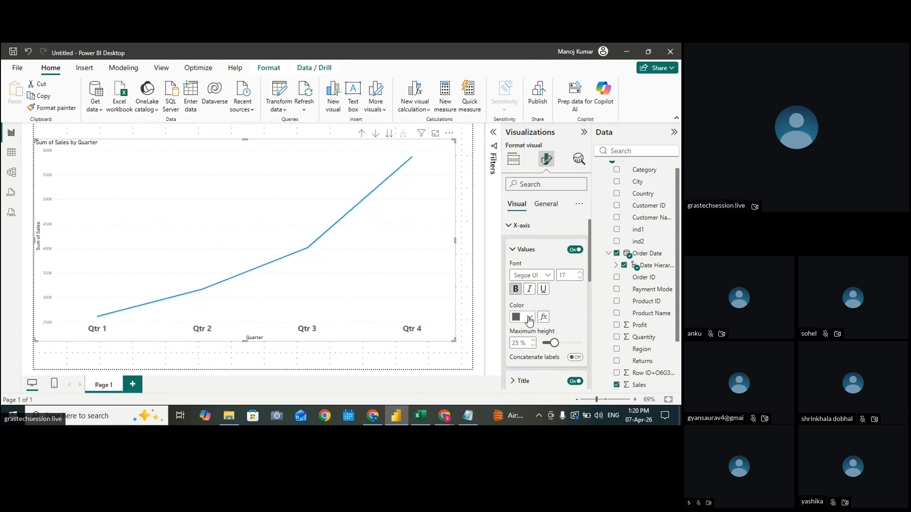
pyautogui.click(530, 318)
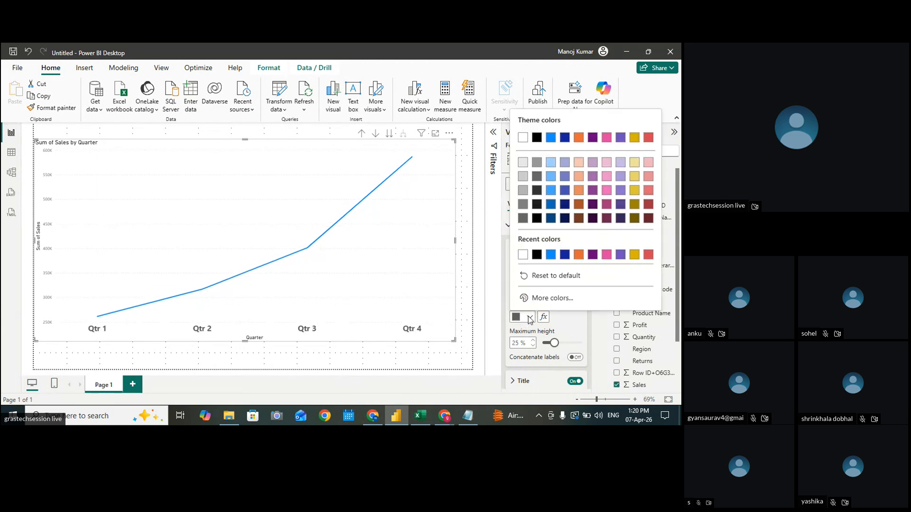
pyautogui.click(592, 255)
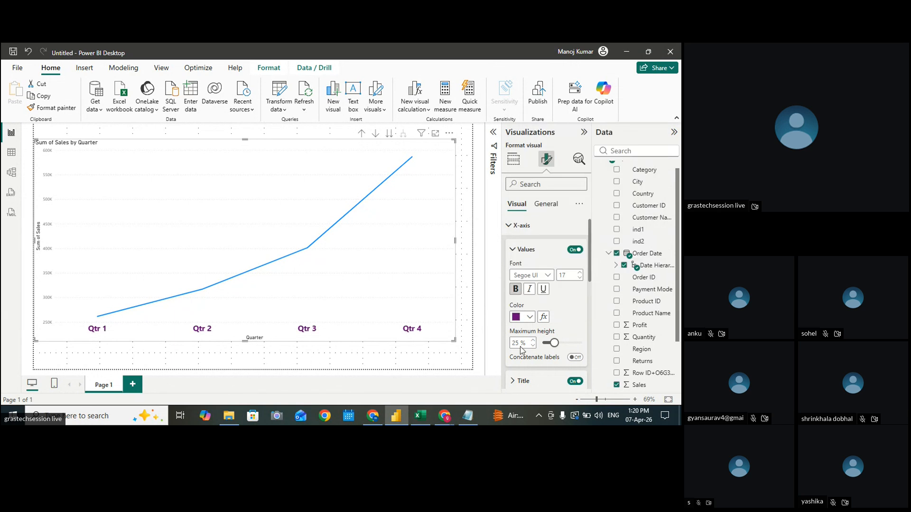
pyautogui.click(511, 250)
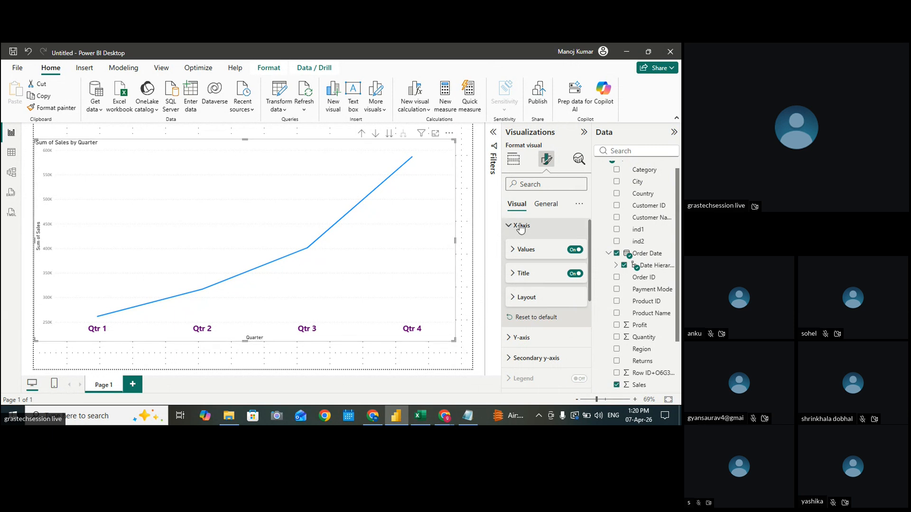
# Set the X-axis title to font size 18 and bold
pyautogui.click(514, 275)
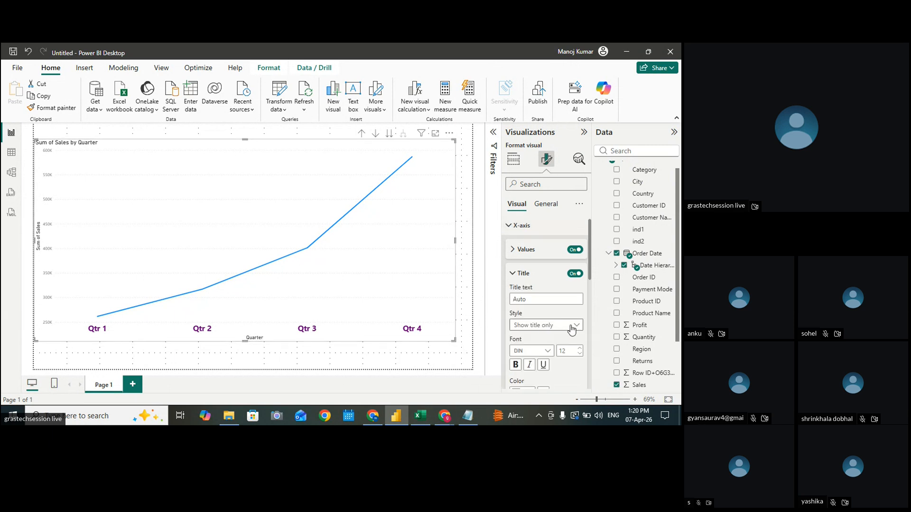
pyautogui.click(579, 349)
pyautogui.click(580, 350)
pyautogui.click(515, 364)
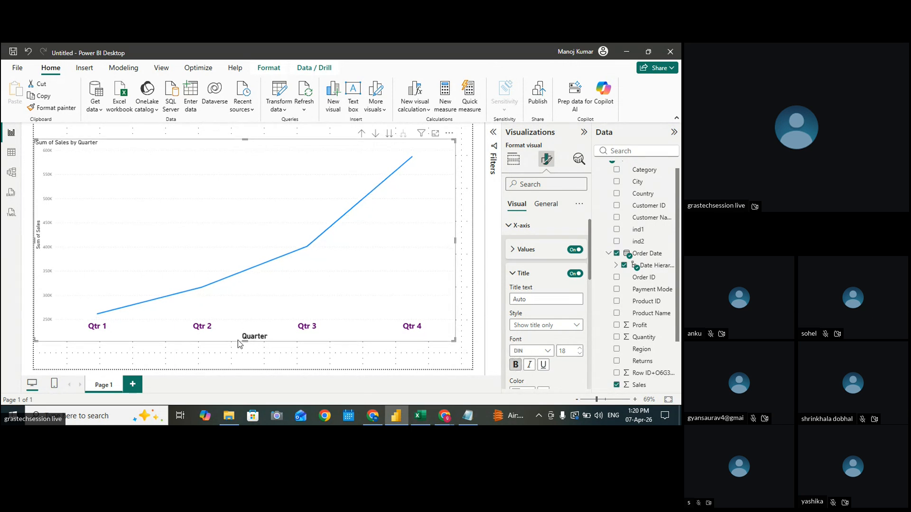
pyautogui.click(513, 251)
pyautogui.click(515, 226)
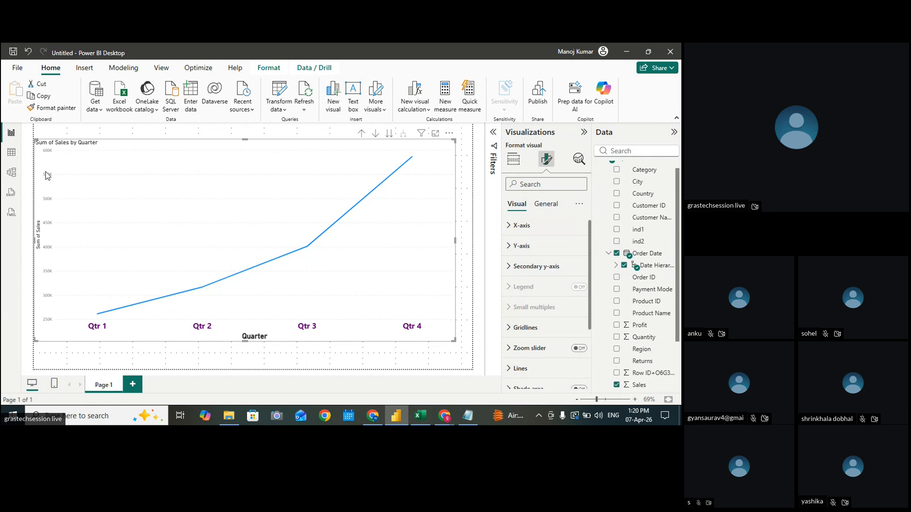
# Set the font size of the chart's Y-axis values to 14
pyautogui.click(509, 246)
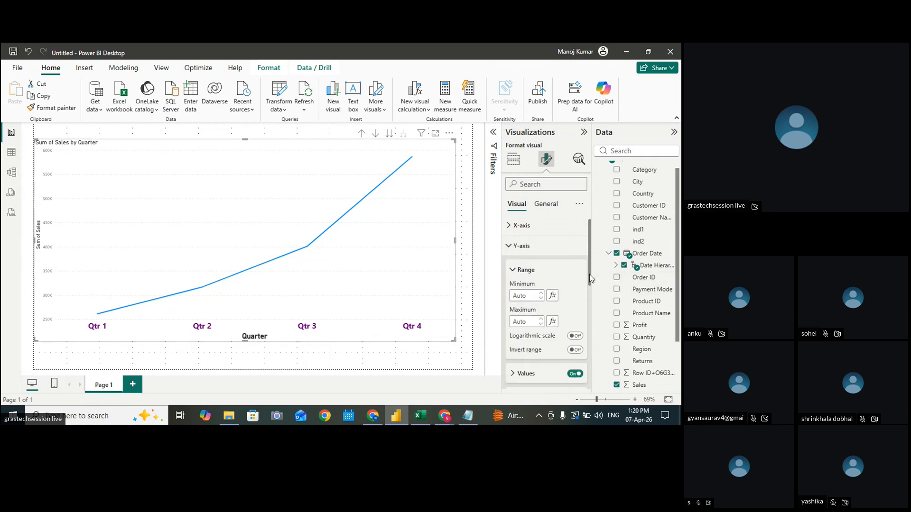
pyautogui.moveTo(590, 278); pyautogui.dragTo(590, 289)
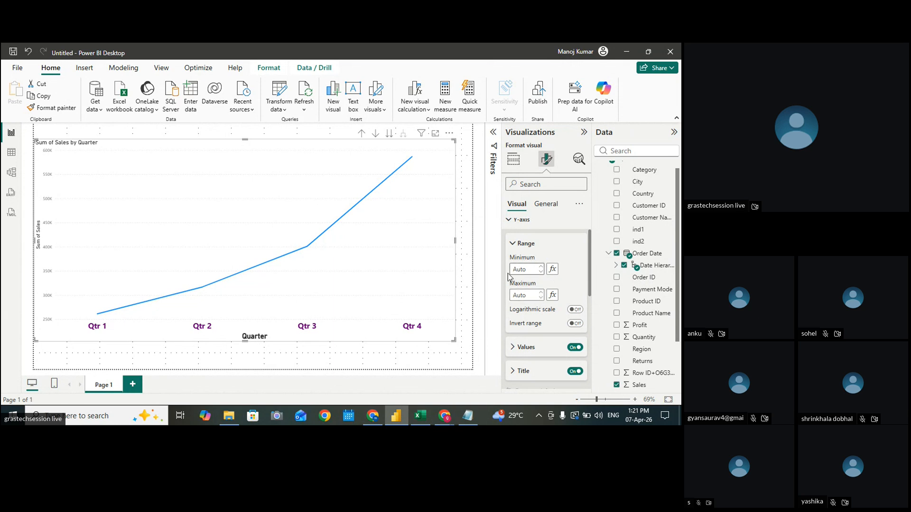
pyautogui.scroll(-2, 552, 333)
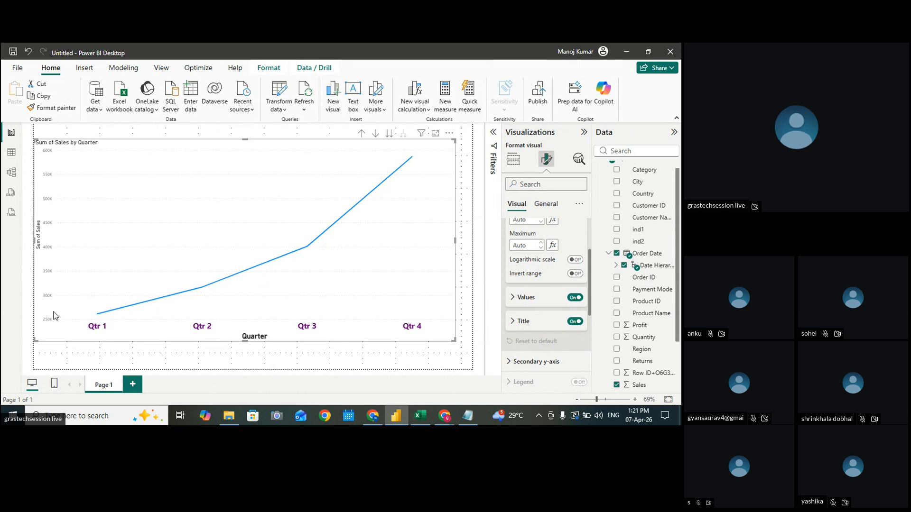
pyautogui.click(520, 298)
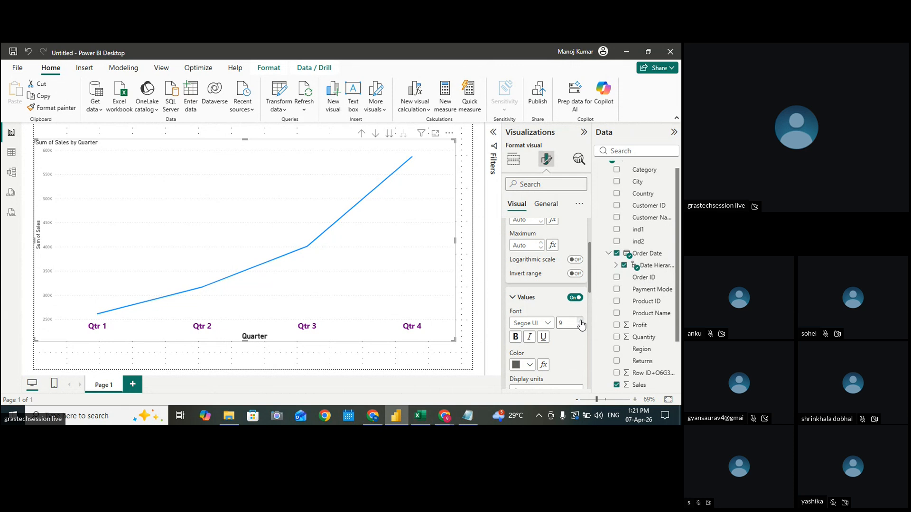
pyautogui.click(512, 298)
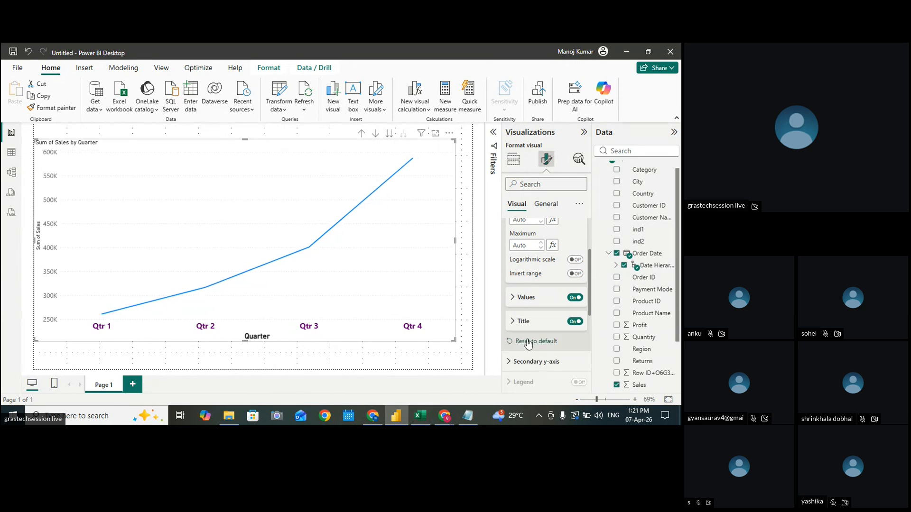
# Set the Y-axis title to font size 16 and bold, keeping its dark color
pyautogui.click(524, 321)
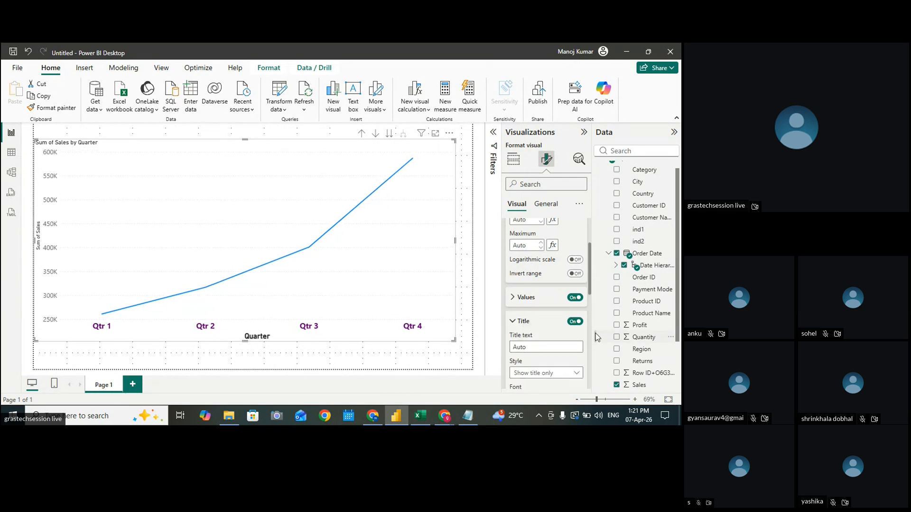
pyautogui.scroll(-2, 596, 334)
pyautogui.scroll(-3, 572, 365)
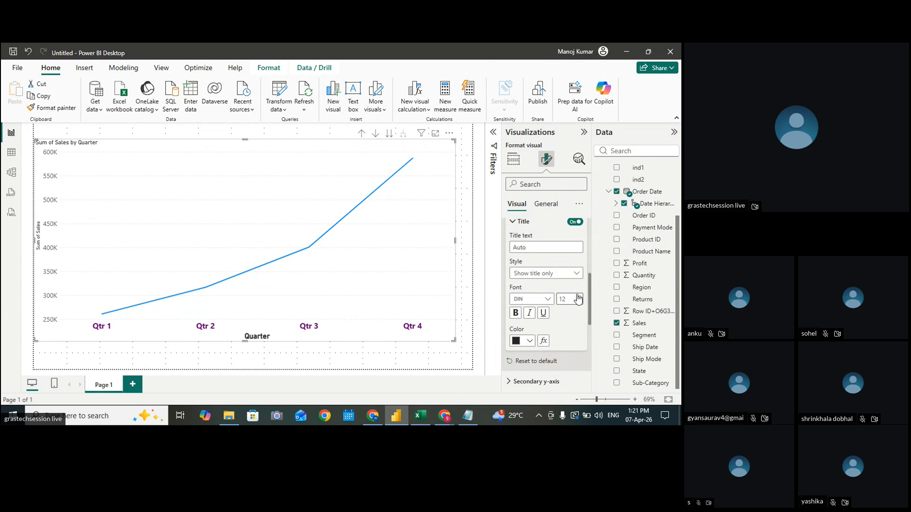
pyautogui.click(518, 341)
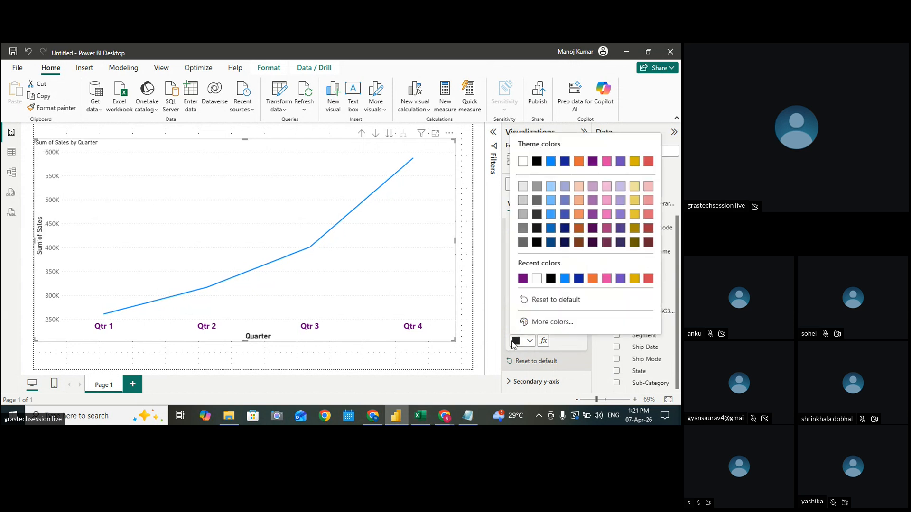
pyautogui.click(457, 351)
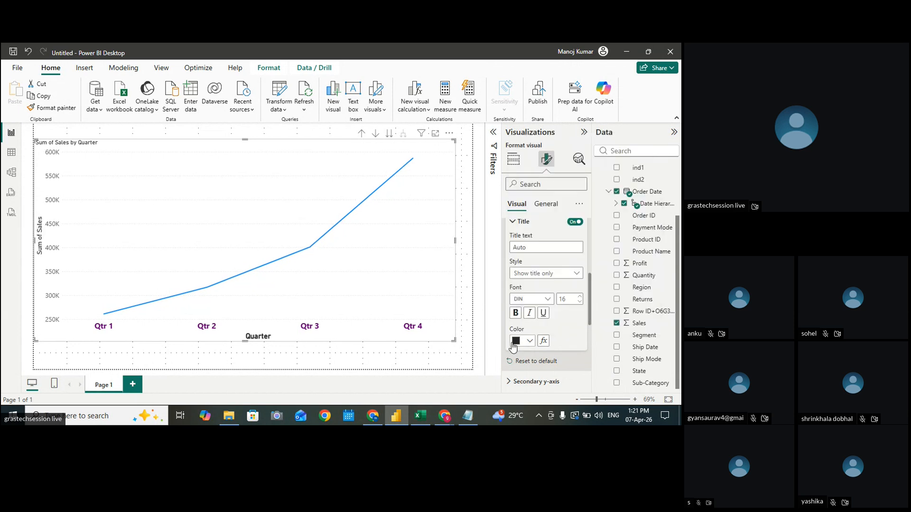
pyautogui.click(518, 341)
pyautogui.click(478, 350)
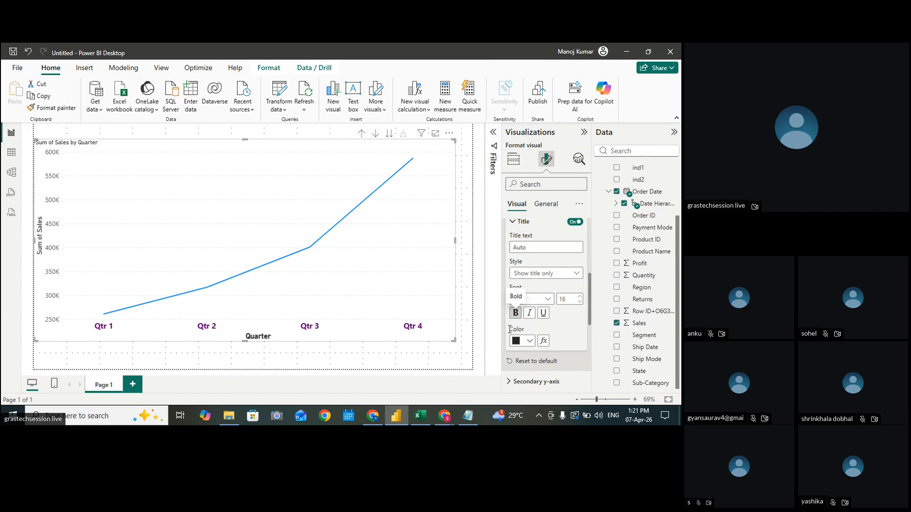
pyautogui.scroll(2, 508, 336)
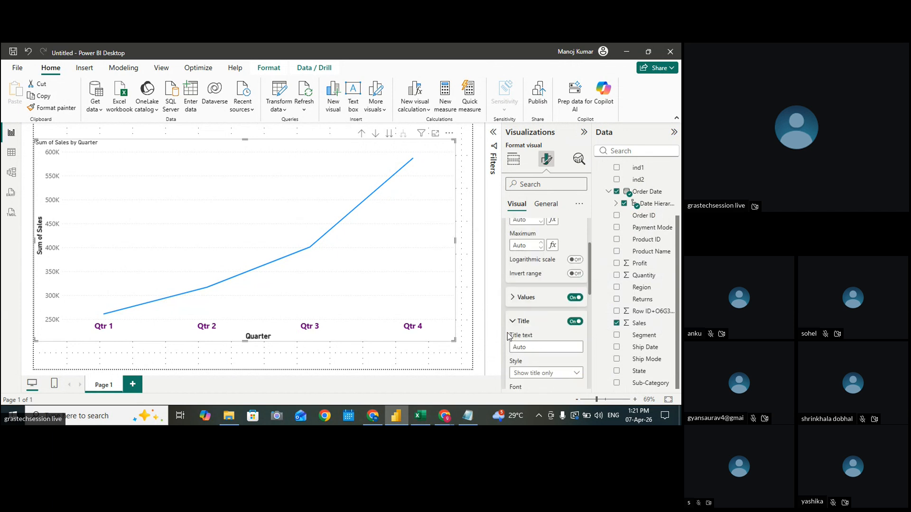
# Make the Y-axis values purple and bold
pyautogui.click(512, 298)
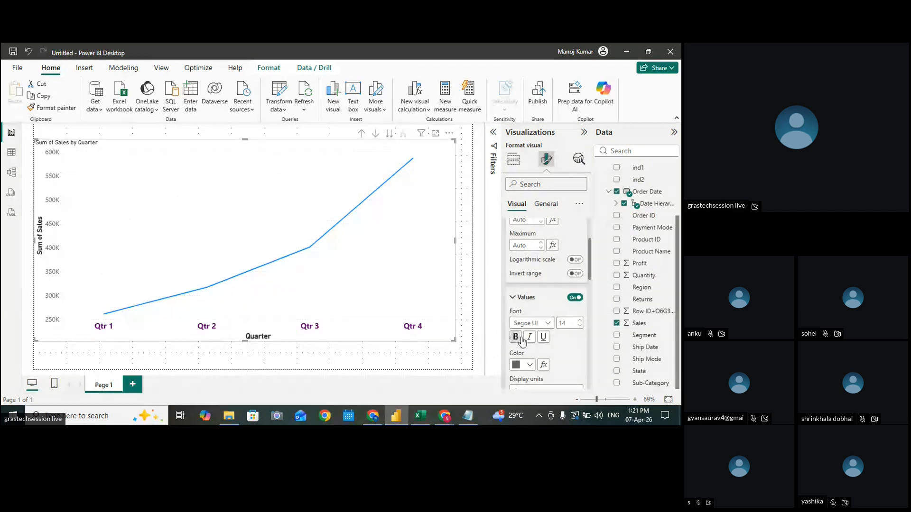
pyautogui.click(529, 366)
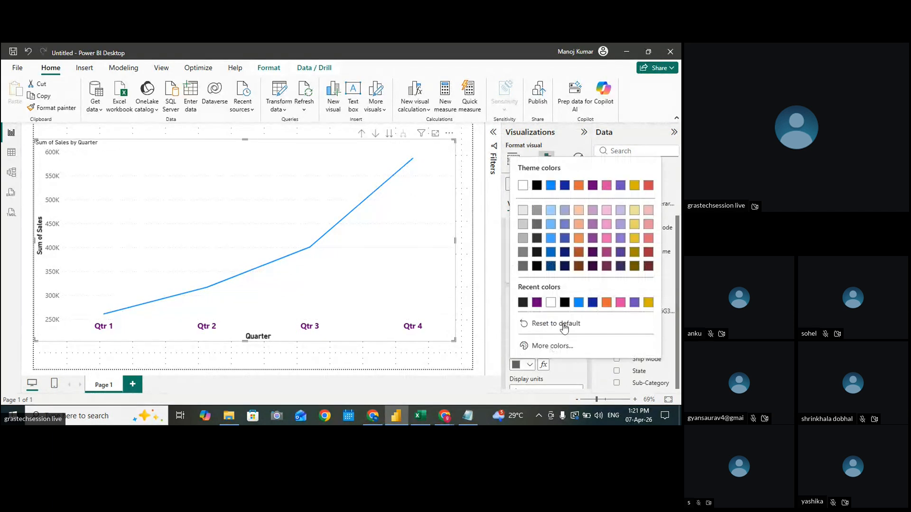
pyautogui.click(536, 303)
pyautogui.click(515, 337)
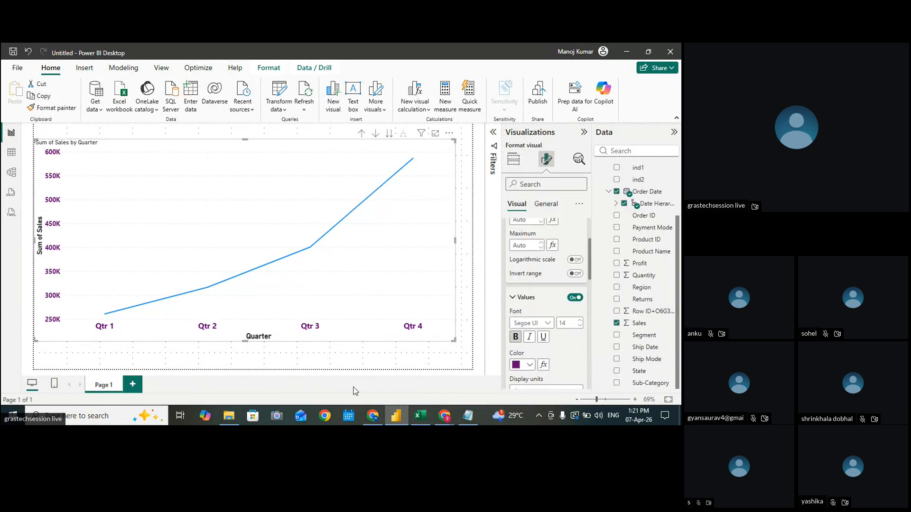
pyautogui.moveTo(589, 272); pyautogui.dragTo(580, 355)
pyautogui.scroll(-5, 577, 363)
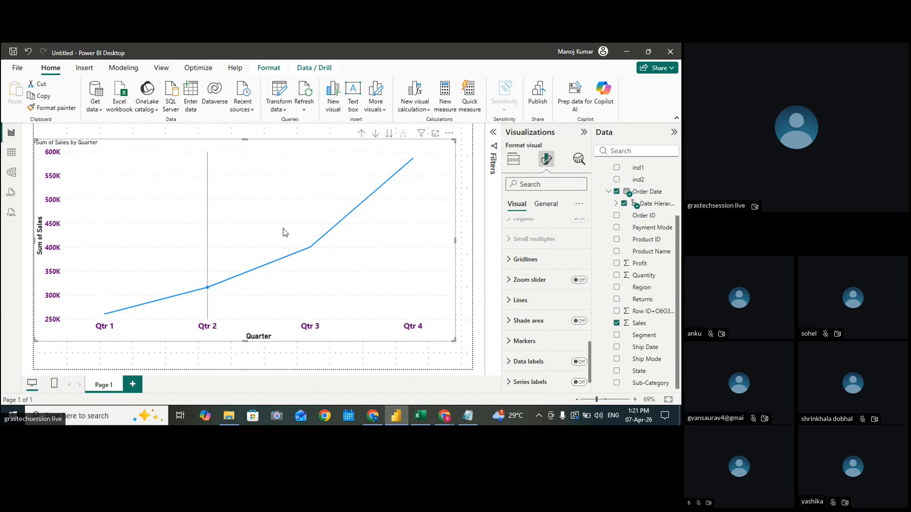
# Color the chart's horizontal gridlines orange and switch the horizontal gridlines off
pyautogui.click(510, 268)
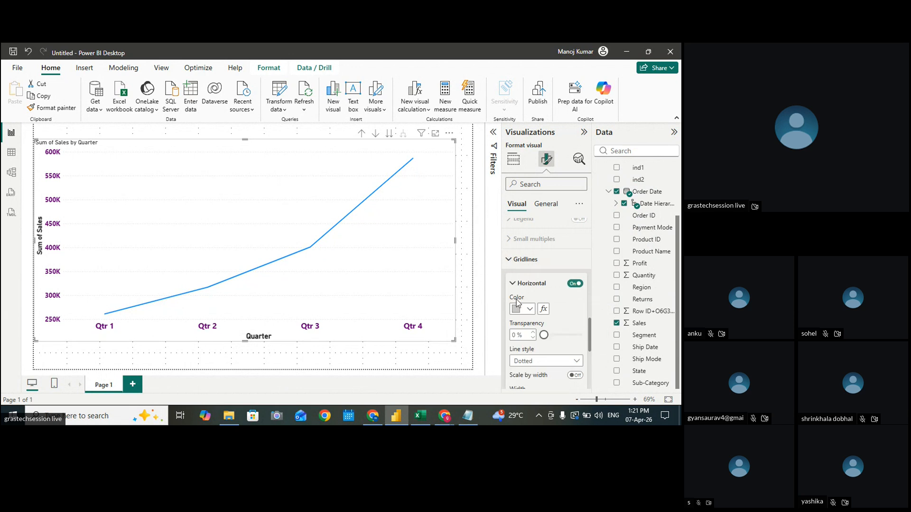
pyautogui.click(529, 310)
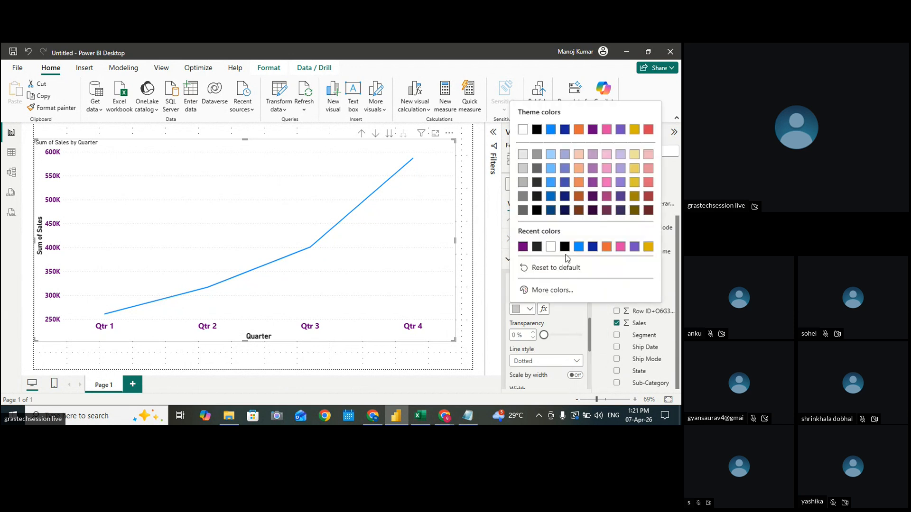
pyautogui.click(607, 247)
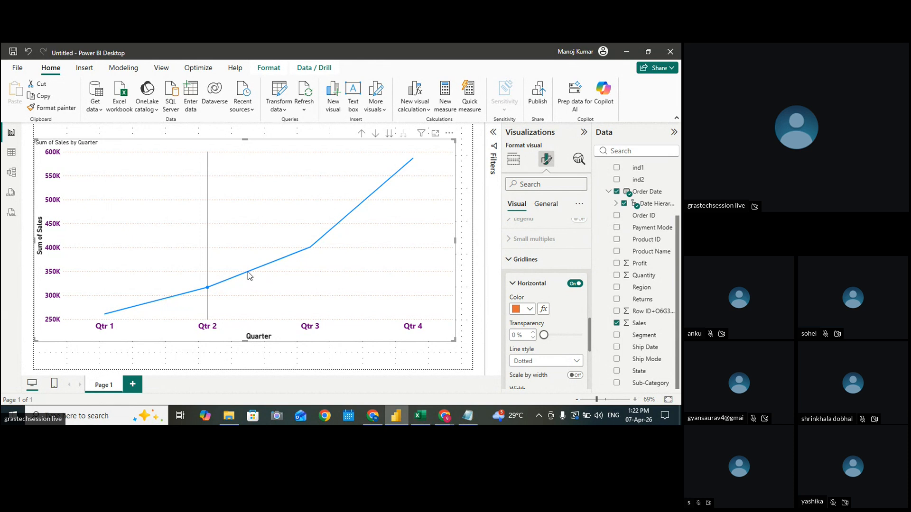
pyautogui.moveTo(248, 276)
pyautogui.click(575, 288)
pyautogui.click(575, 284)
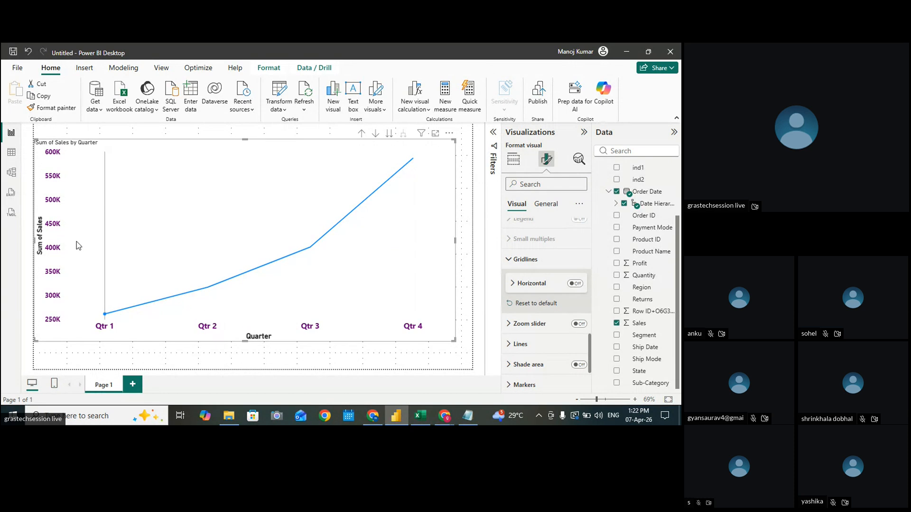
pyautogui.click(513, 262)
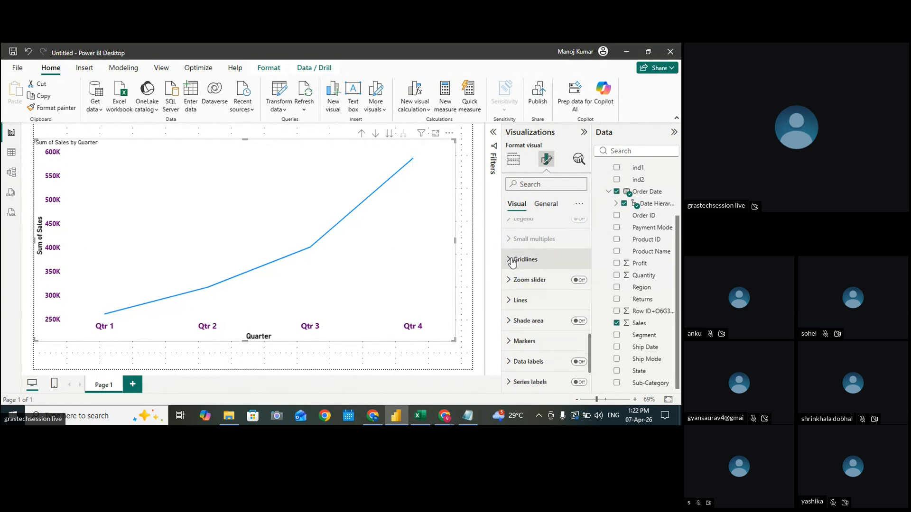
# Set the line style of the Sales line to Dashed for all series
pyautogui.click(512, 300)
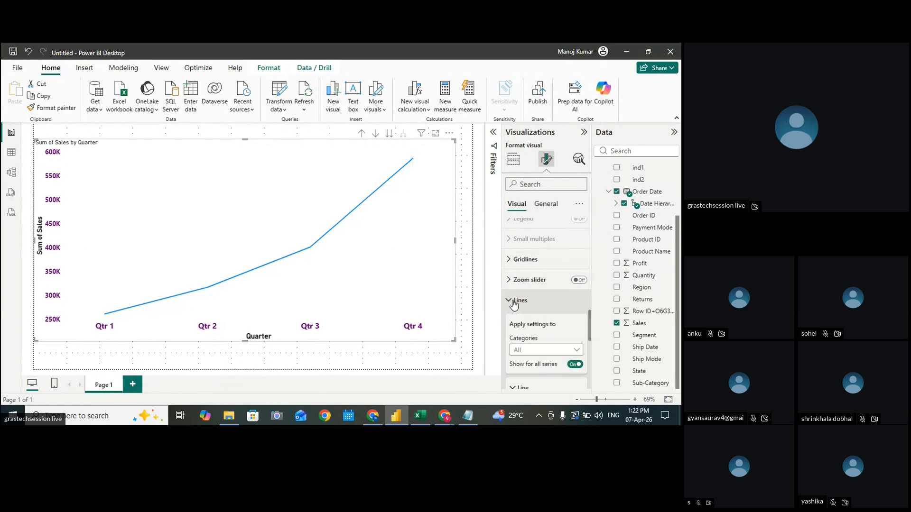
pyautogui.scroll(-2, 513, 303)
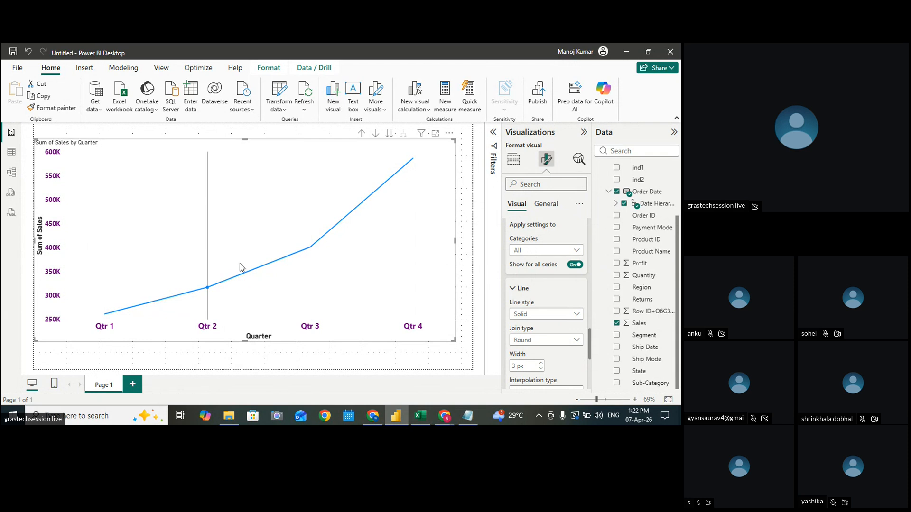
pyautogui.click(522, 314)
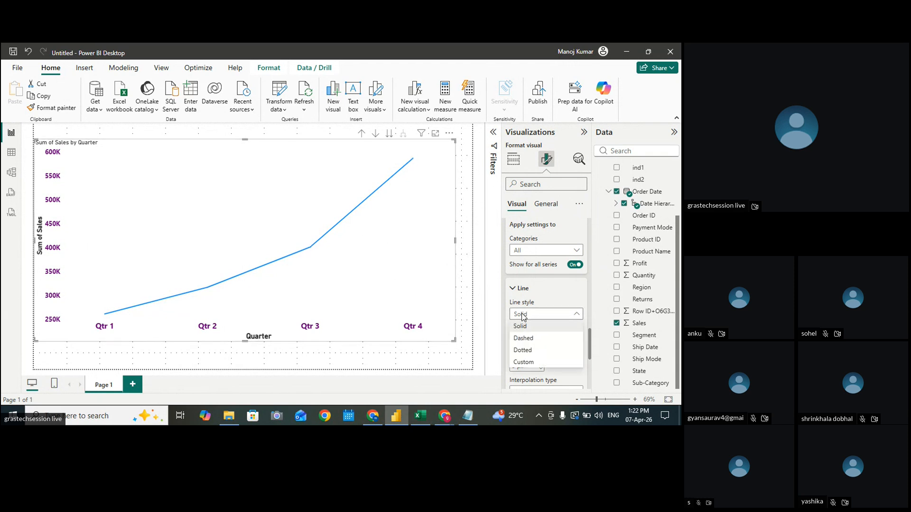
pyautogui.click(524, 338)
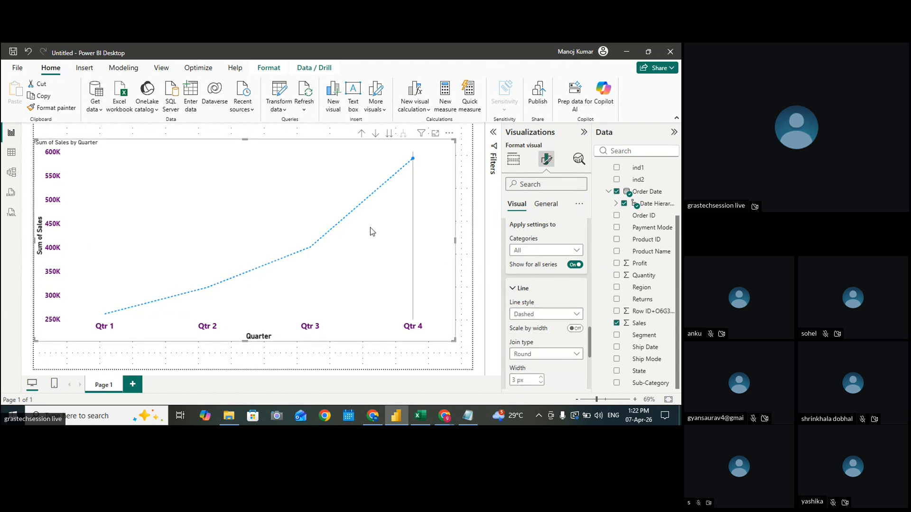
# Try the Dotted and Custom styles on the Sales line and return it to Dashed
pyautogui.click(526, 314)
pyautogui.click(522, 351)
pyautogui.click(527, 314)
pyautogui.click(524, 362)
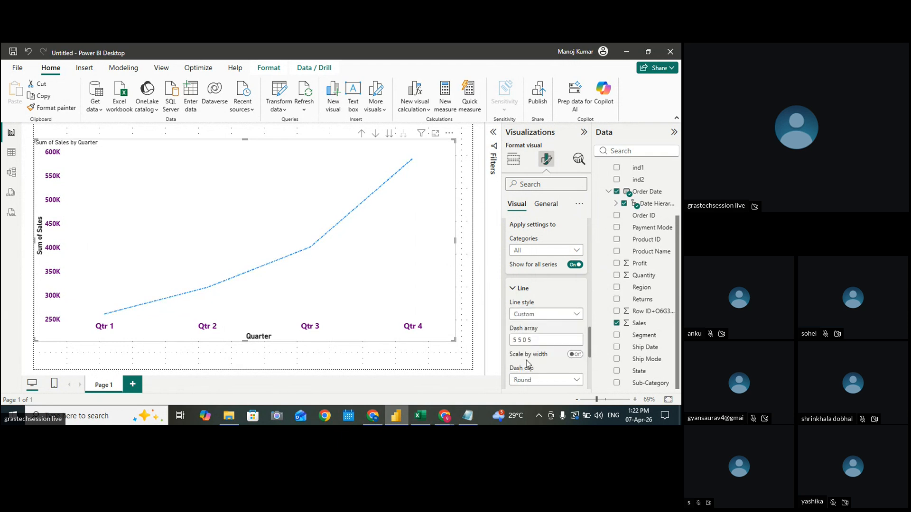
pyautogui.click(548, 317)
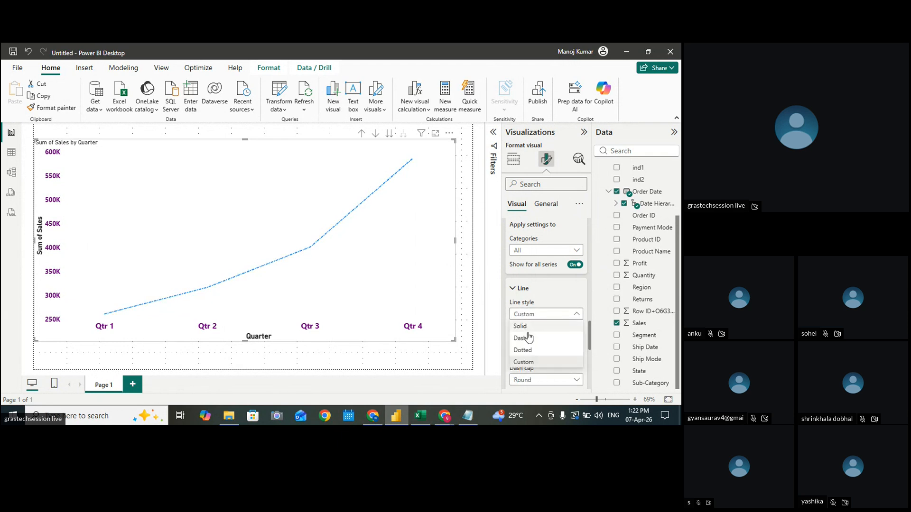
pyautogui.click(525, 338)
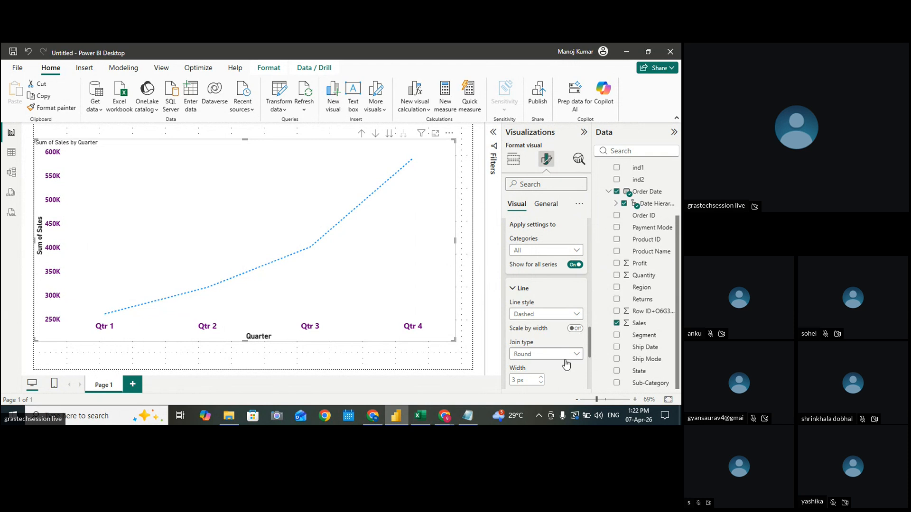
# Set the Sales line's width to 7 px and its color to dark orange
pyautogui.scroll(-1, 566, 363)
pyautogui.click(540, 328)
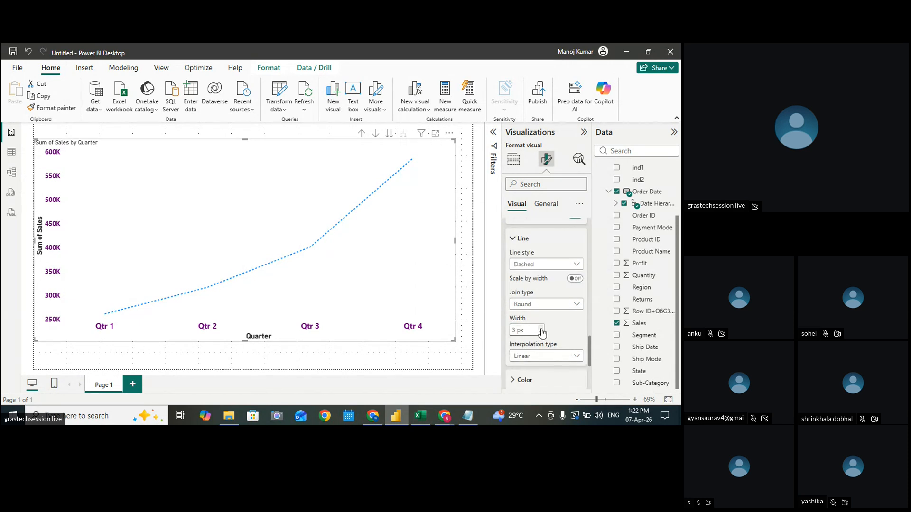
pyautogui.click(541, 327)
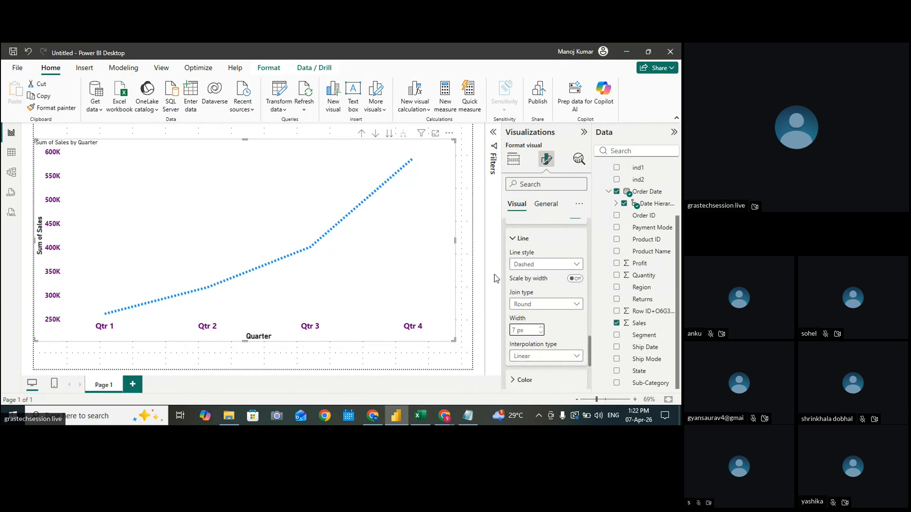
pyautogui.scroll(3, 624, 294)
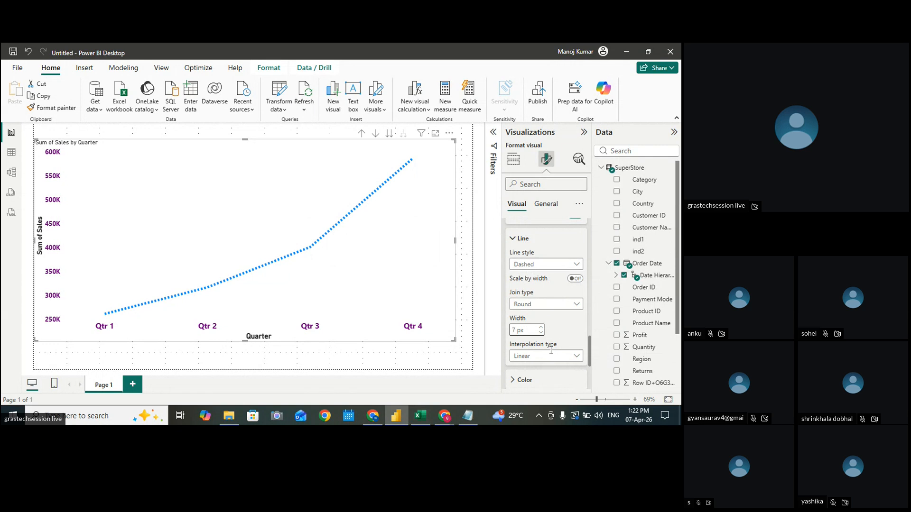
pyautogui.scroll(-1, 558, 382)
pyautogui.click(530, 357)
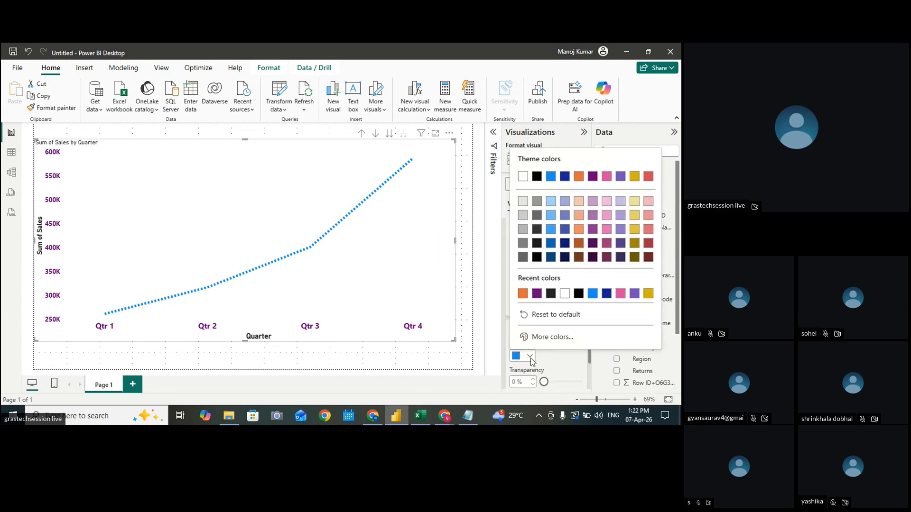
pyautogui.click(579, 244)
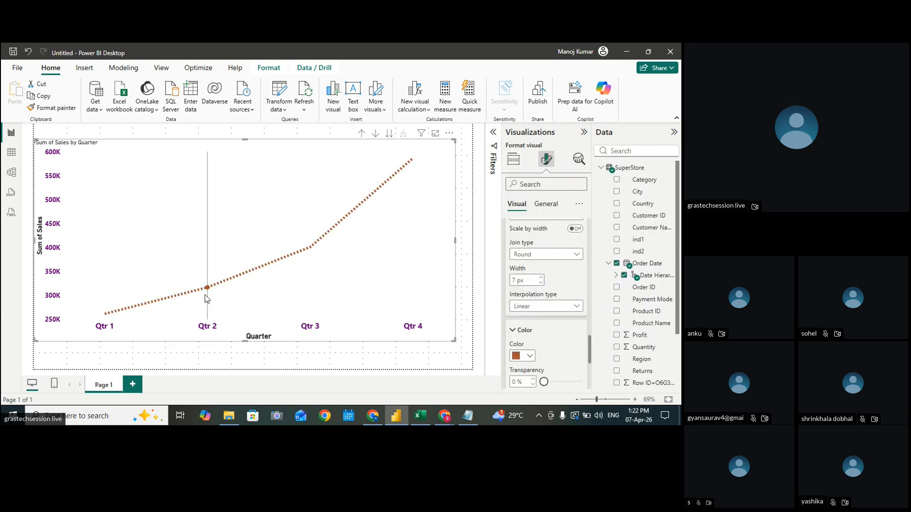
# Turn on the line's markers for all categories
pyautogui.scroll(-4, 548, 361)
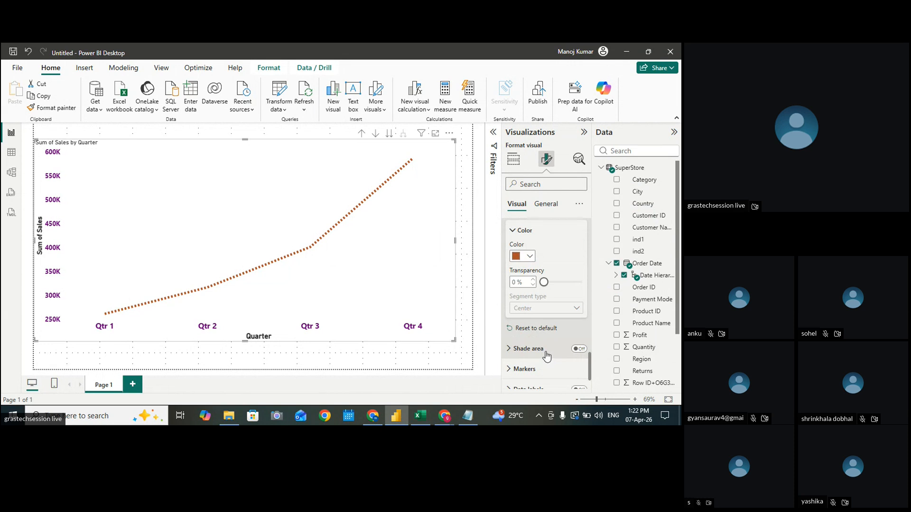
pyautogui.scroll(-1, 544, 364)
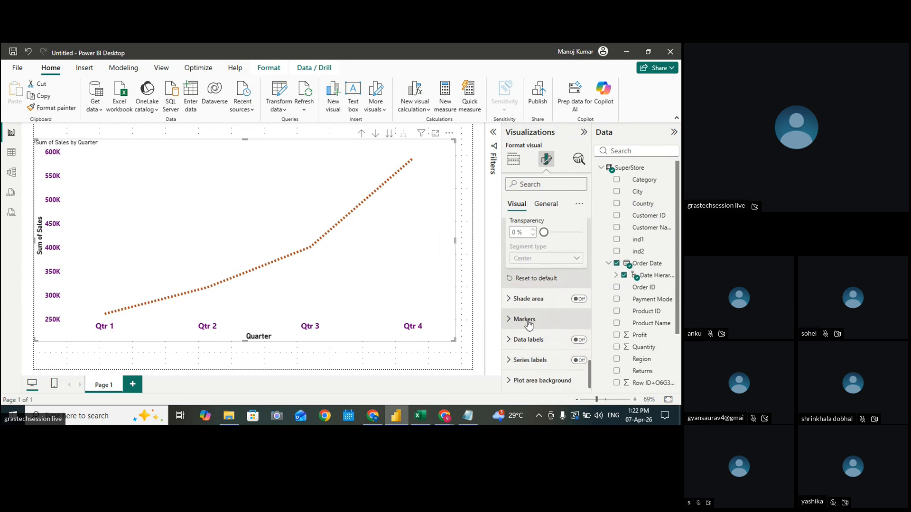
pyautogui.click(528, 320)
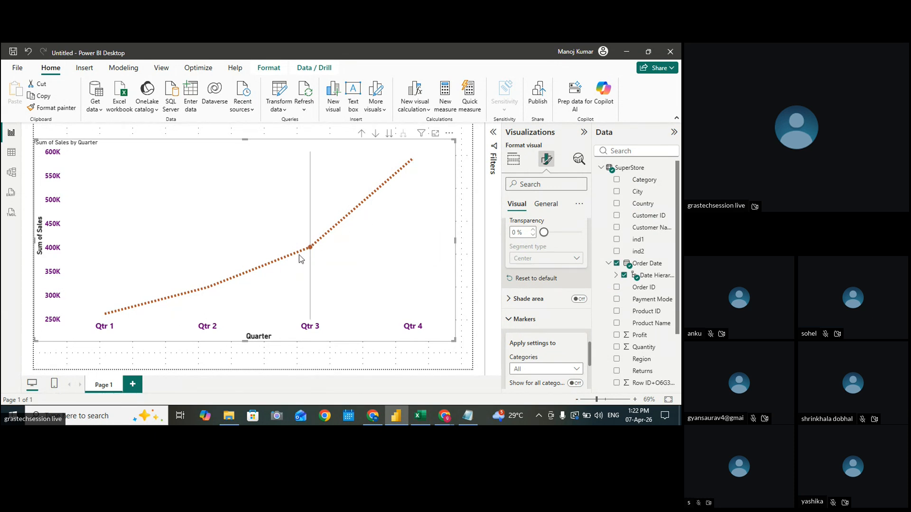
pyautogui.scroll(-3, 550, 334)
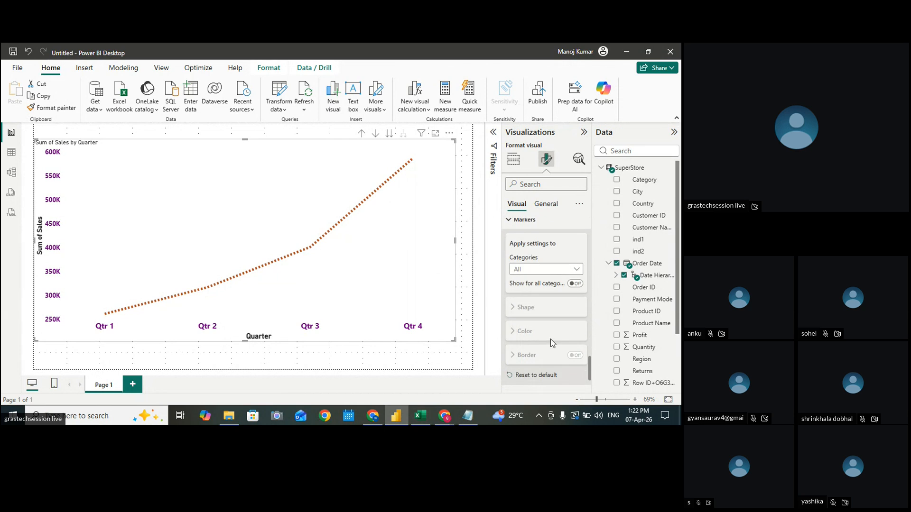
pyautogui.click(554, 270)
pyautogui.click(538, 360)
pyautogui.scroll(1, 527, 289)
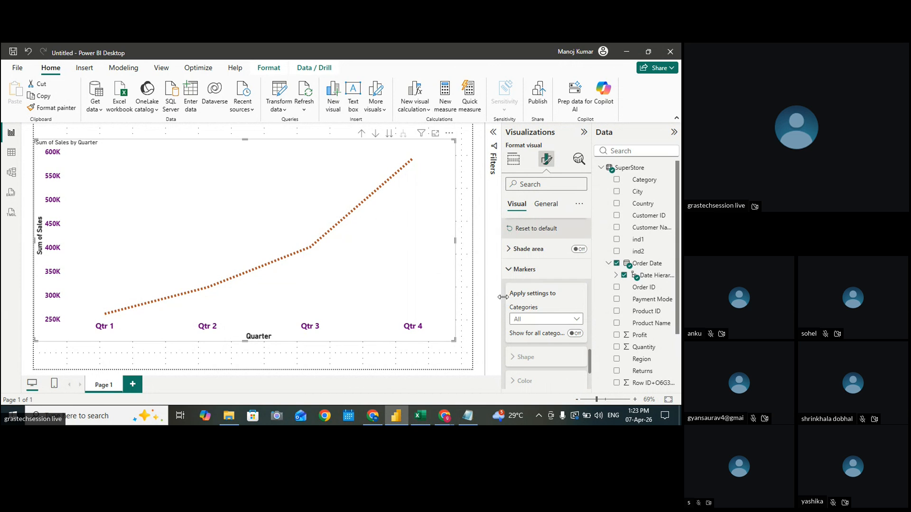
pyautogui.click(575, 335)
# Give the line's markers a square shape with a size of 12 px
pyautogui.scroll(-3, 546, 346)
pyautogui.click(543, 239)
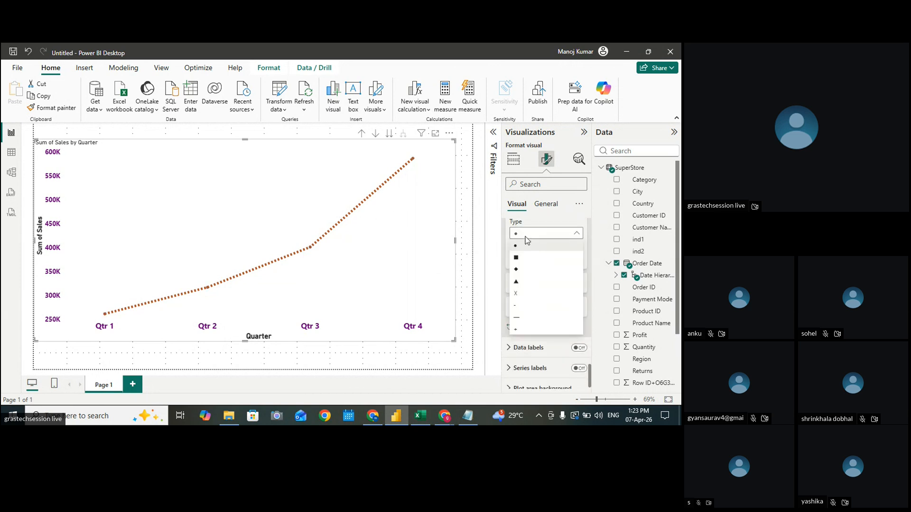
pyautogui.click(520, 260)
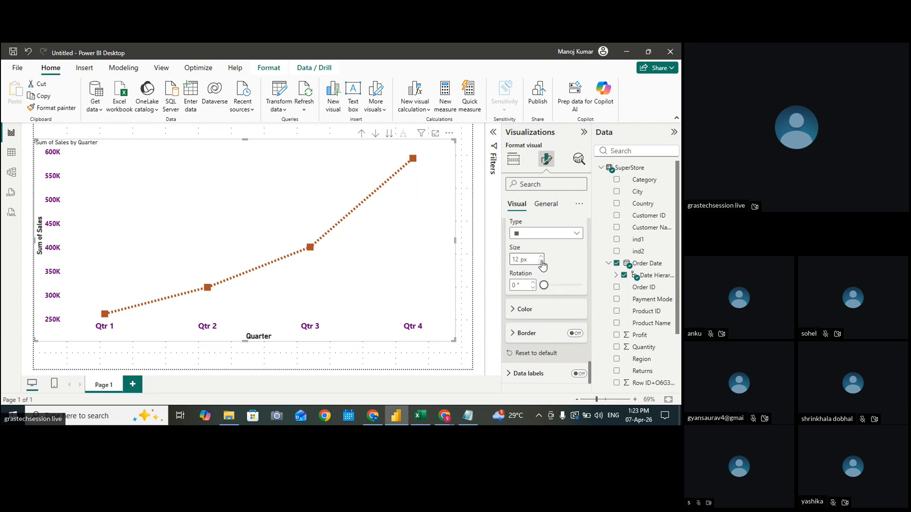
# Change the marker shape to a triangle and color the markers blue
pyautogui.click(566, 234)
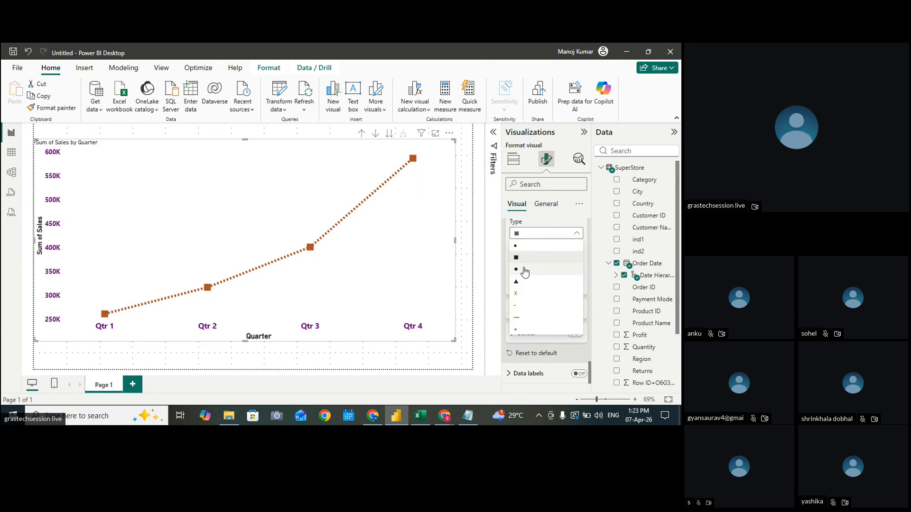
pyautogui.click(544, 257)
pyautogui.click(570, 236)
pyautogui.click(528, 282)
pyautogui.click(525, 310)
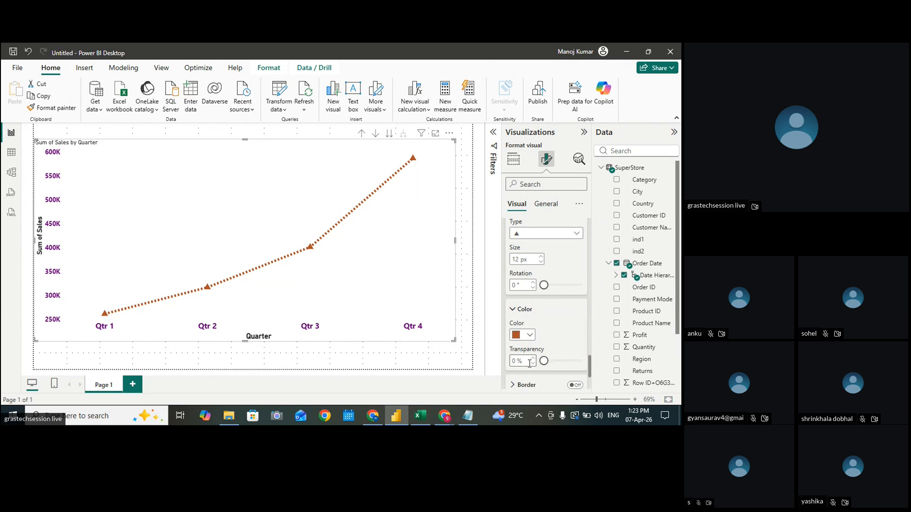
pyautogui.click(523, 336)
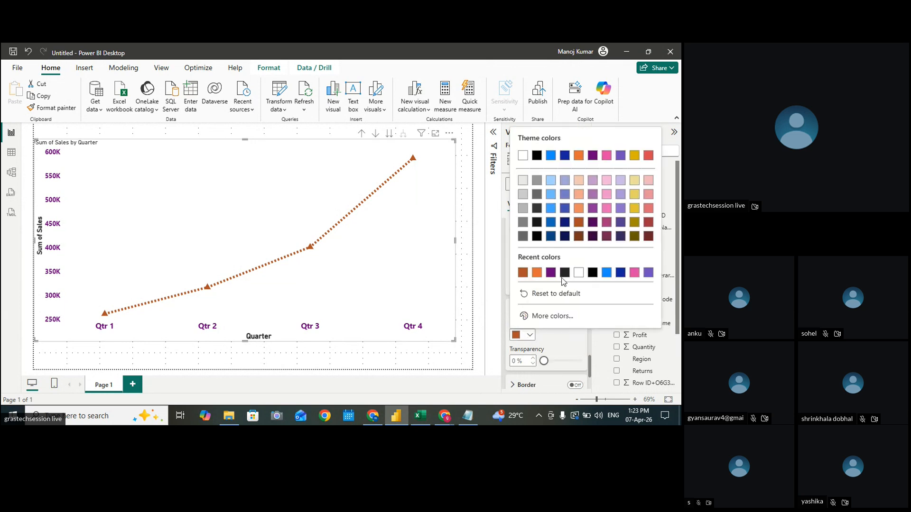
pyautogui.click(606, 273)
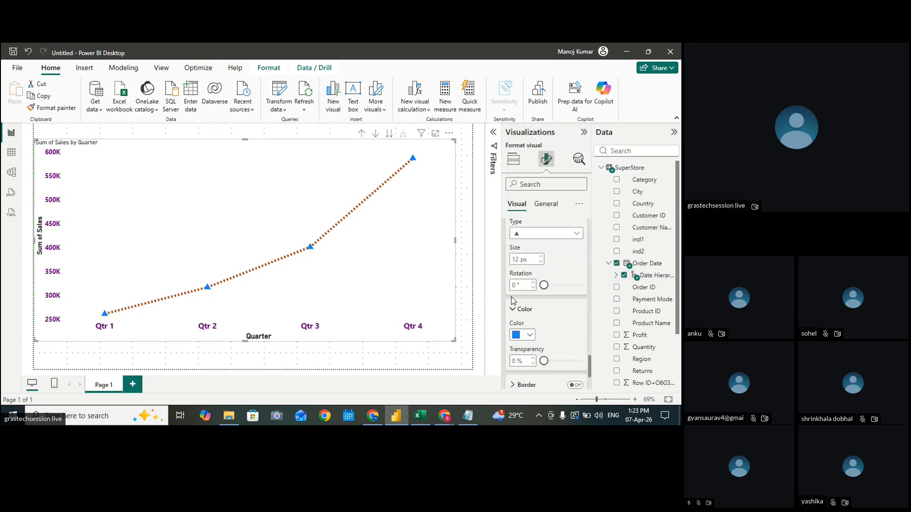
# Rotate the triangle markers so that they point to the left
pyautogui.moveTo(545, 286); pyautogui.dragTo(574, 285)
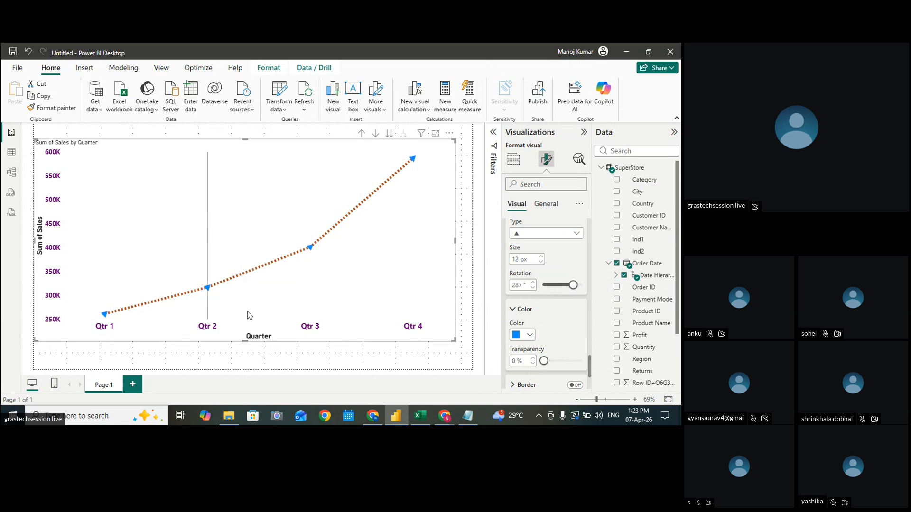
pyautogui.moveTo(561, 288); pyautogui.dragTo(572, 285)
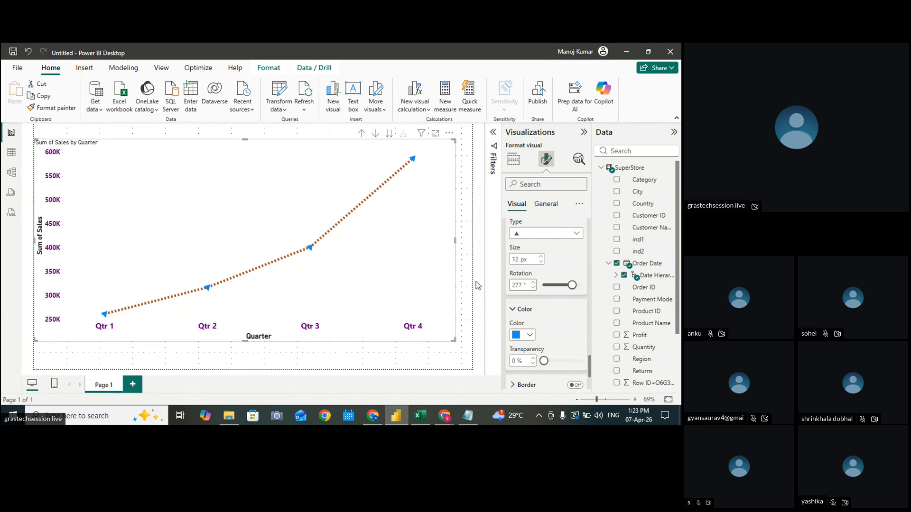
pyautogui.click(559, 286)
# Turn on the chart's data labels and set their values to font size 14 and bold
pyautogui.scroll(-3, 562, 336)
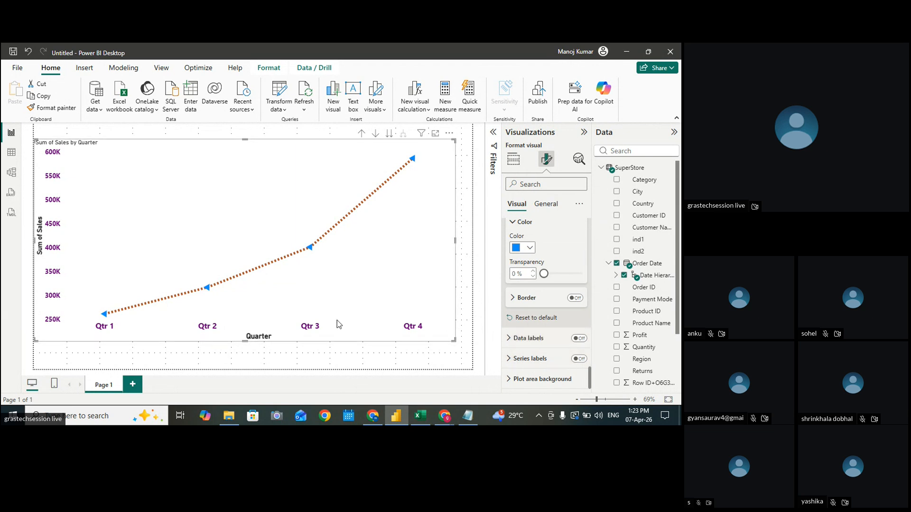
pyautogui.click(578, 339)
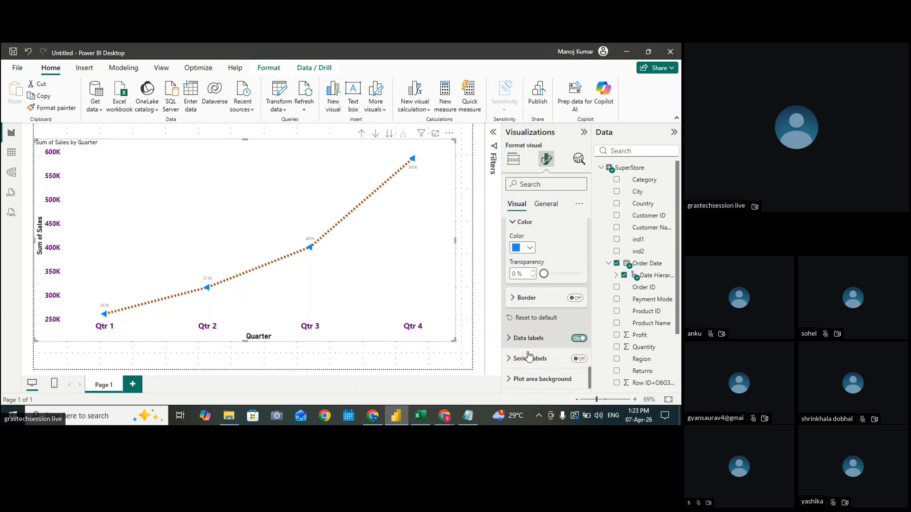
pyautogui.click(509, 339)
pyautogui.scroll(-3, 573, 364)
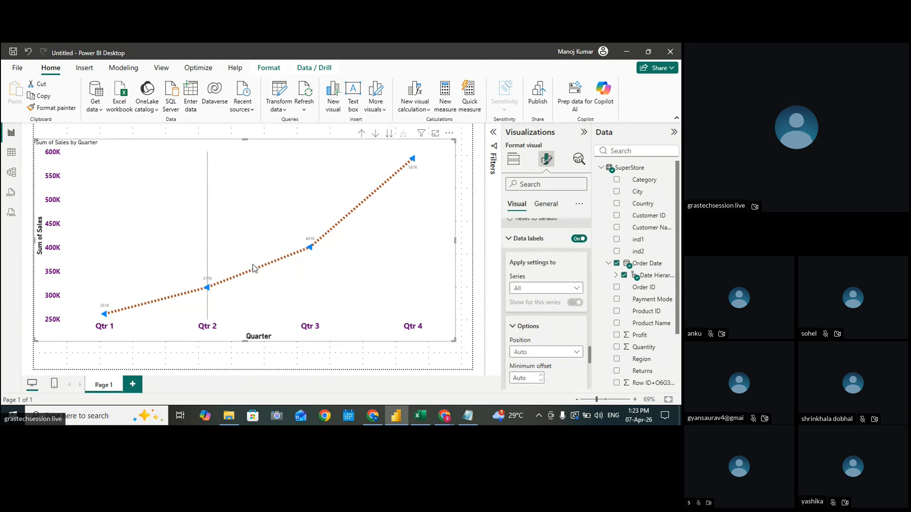
pyautogui.scroll(-5, 551, 339)
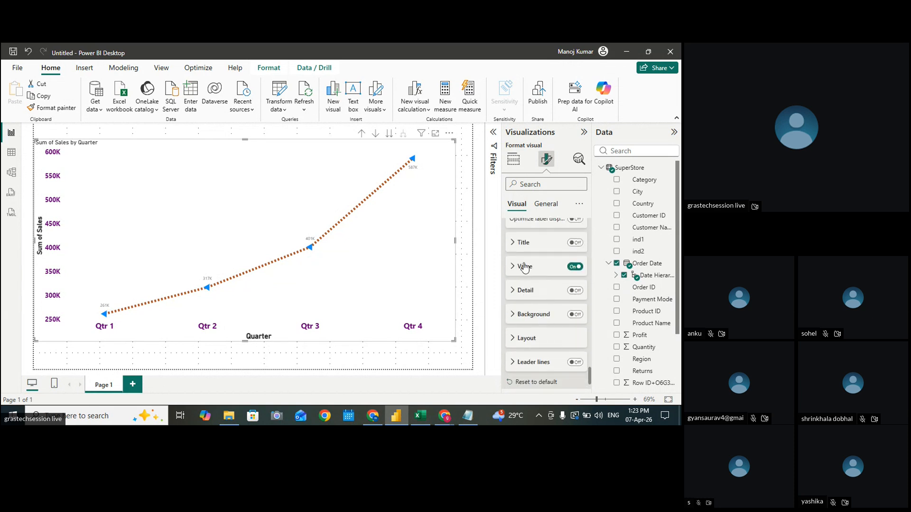
pyautogui.click(524, 267)
pyautogui.click(579, 324)
pyautogui.click(516, 340)
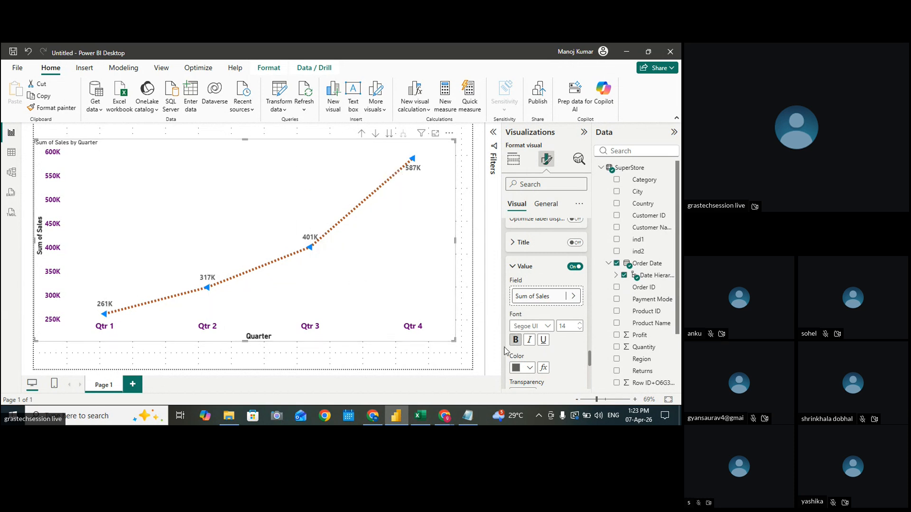
# Collapse the Y-axis, Lines, Markers and Data labels settings and turn on the chart's zoom slider
pyautogui.scroll(10, 557, 330)
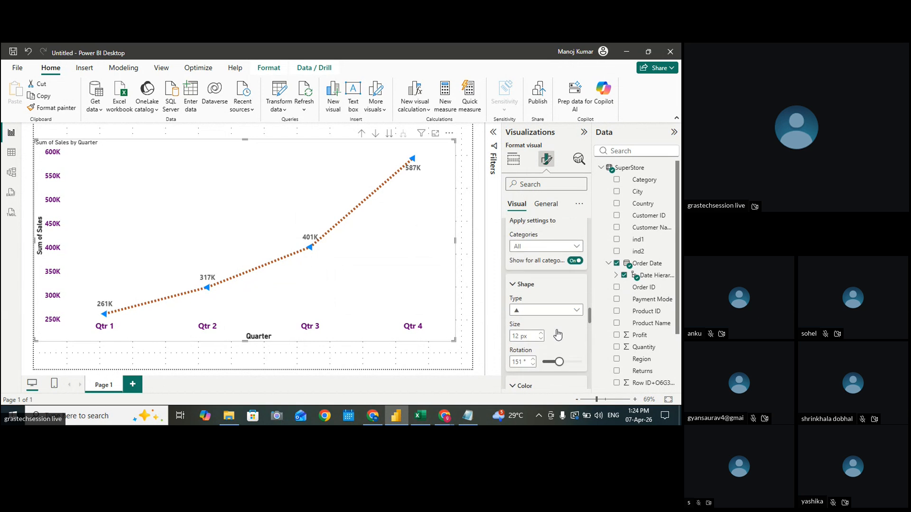
pyautogui.scroll(10, 557, 335)
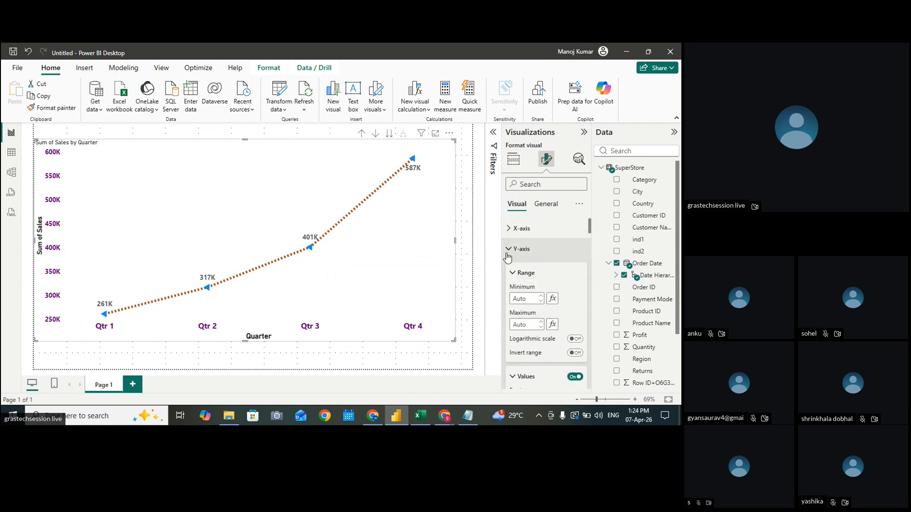
pyautogui.click(508, 254)
pyautogui.scroll(-4, 517, 332)
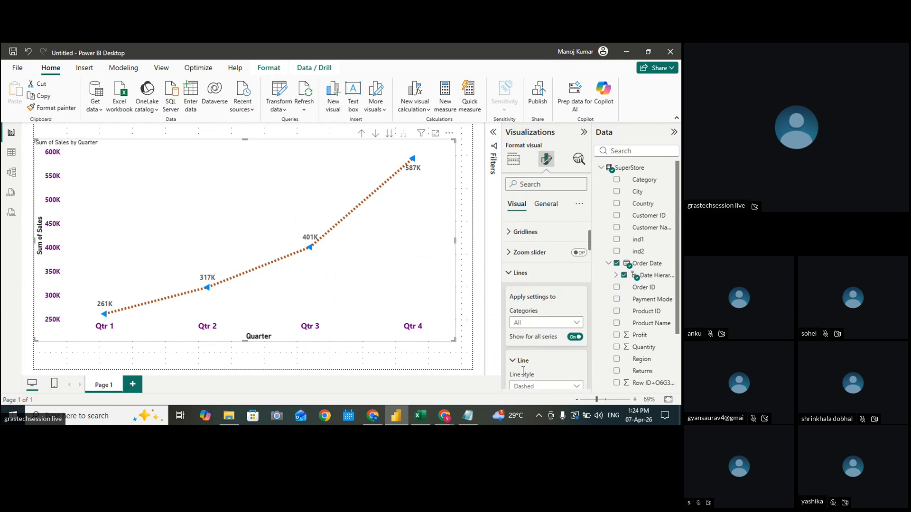
pyautogui.click(511, 274)
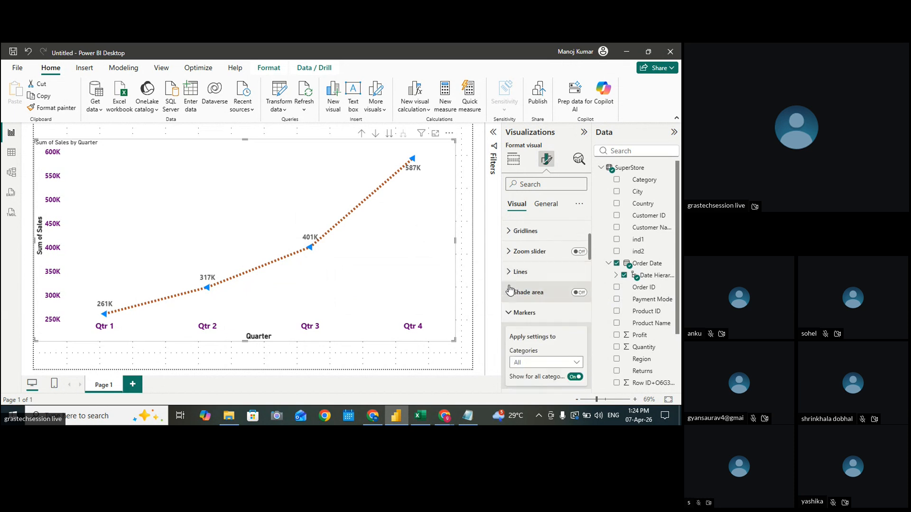
pyautogui.click(508, 313)
pyautogui.click(509, 334)
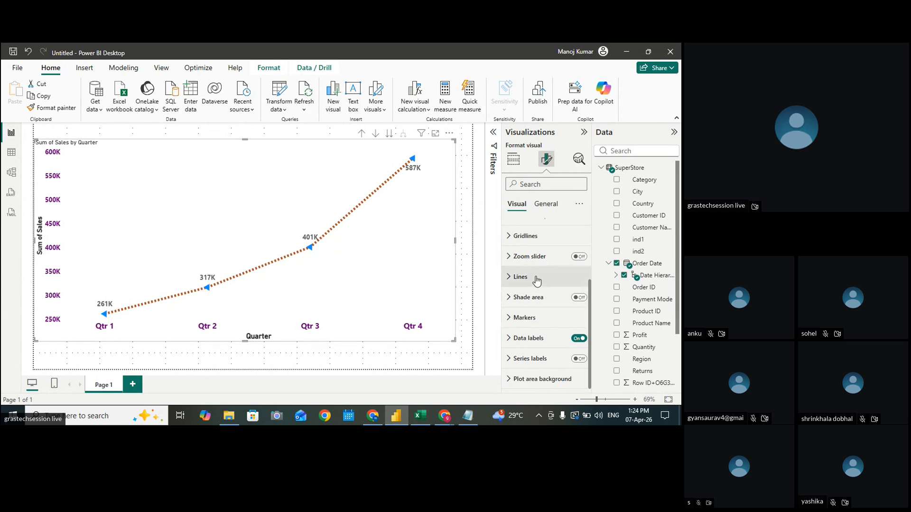
pyautogui.click(582, 259)
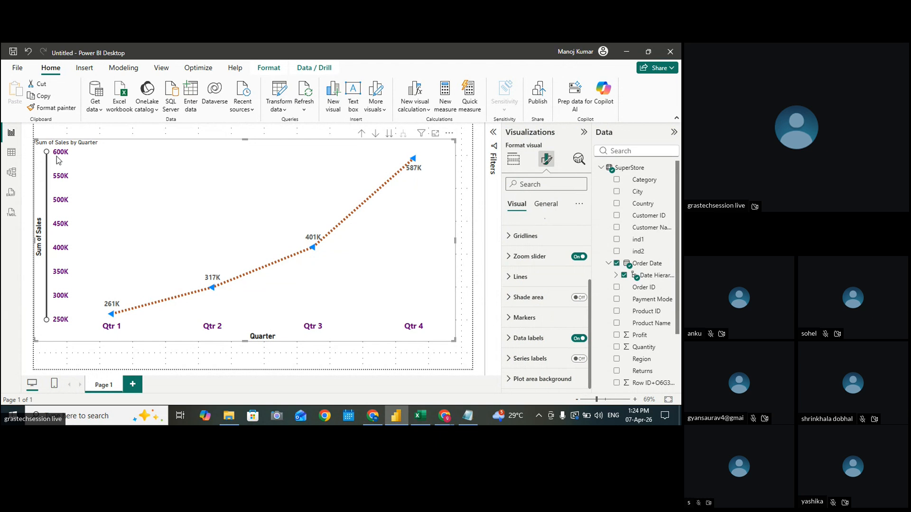
# Narrow the Sum of Sales axis with the zoom slider, then shift the range to span from just under 300K to about 520K
pyautogui.moveTo(46, 152); pyautogui.dragTo(46, 262)
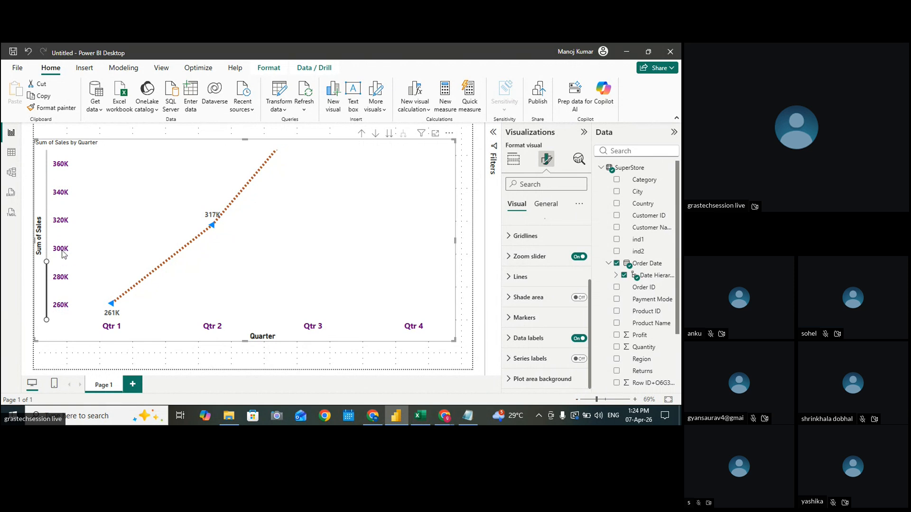
pyautogui.moveTo(45, 262); pyautogui.dragTo(46, 280)
pyautogui.moveTo(181, 269)
pyautogui.mouseDown()
pyautogui.moveTo(198, 251)
pyautogui.moveTo(192, 276)
pyautogui.mouseUp()
pyautogui.moveTo(52, 288); pyautogui.dragTo(57, 197)
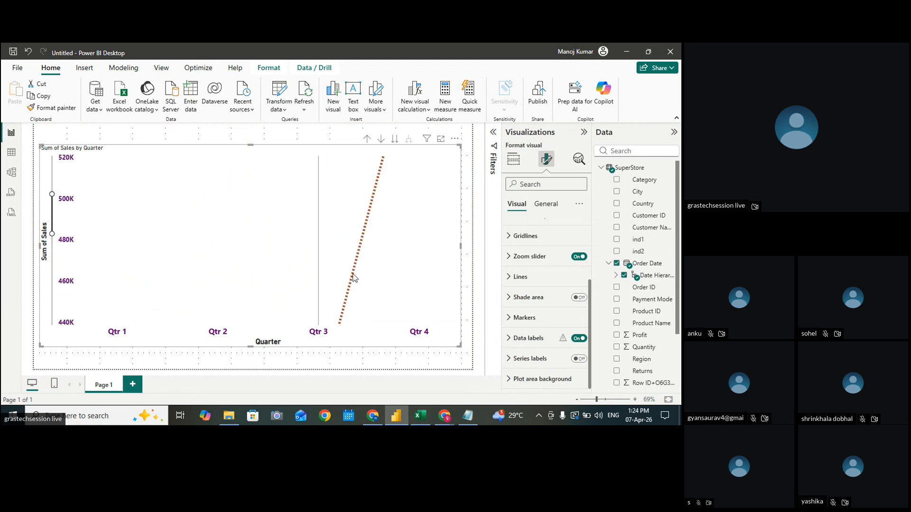
pyautogui.moveTo(49, 233); pyautogui.dragTo(52, 267)
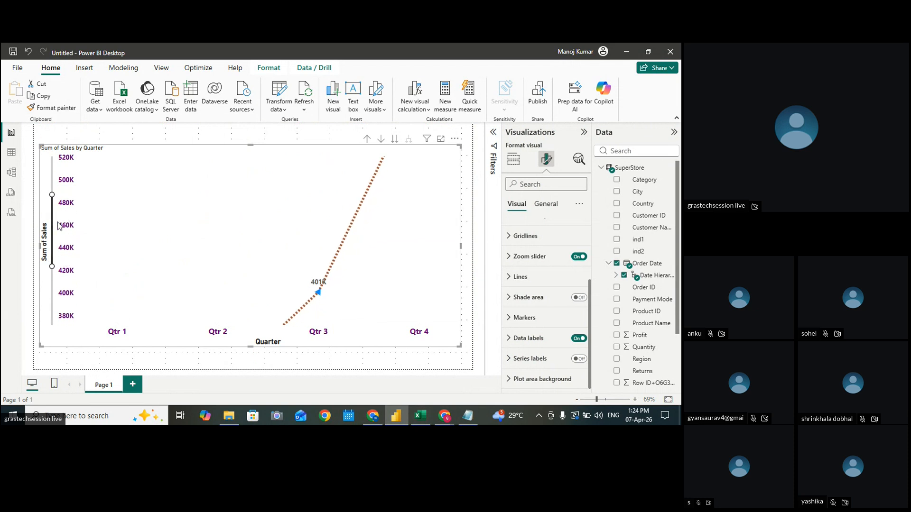
pyautogui.moveTo(50, 268); pyautogui.dragTo(54, 309)
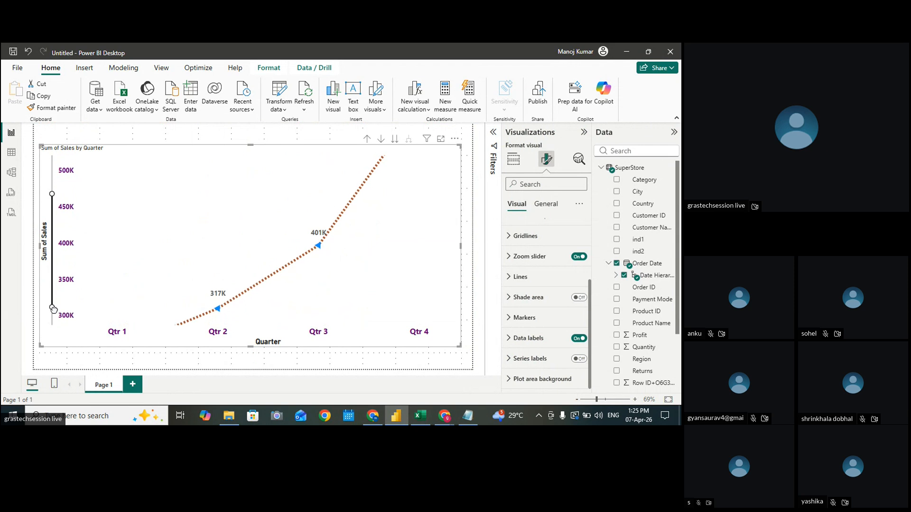
# Show the line chart in focus mode and drill up to the Year level
pyautogui.click(441, 140)
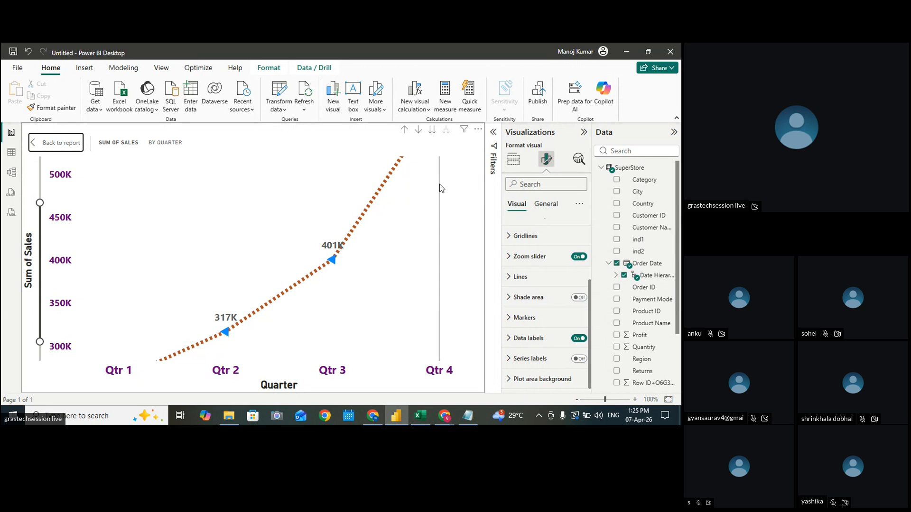
pyautogui.click(401, 130)
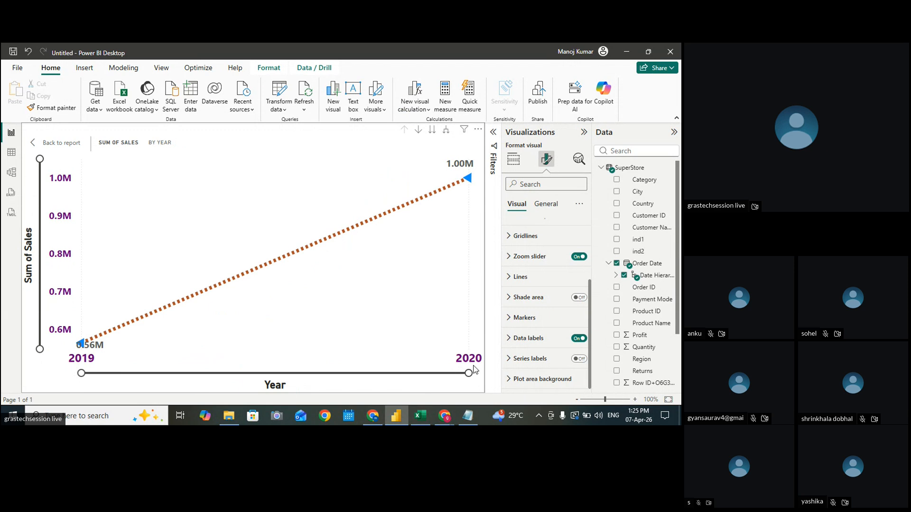
pyautogui.moveTo(82, 375)
pyautogui.mouseDown()
pyautogui.moveTo(431, 375)
pyautogui.moveTo(82, 375)
pyautogui.mouseUp()
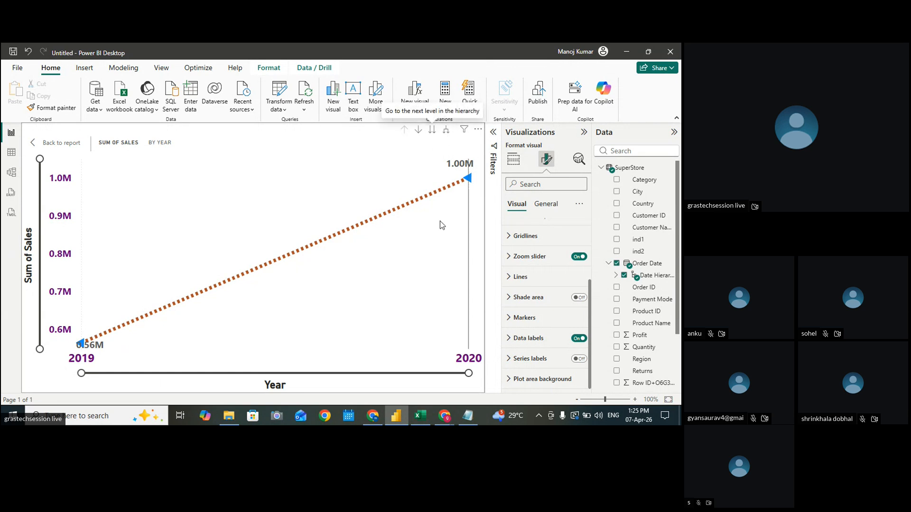
# Display the chart's field wells, step it through the Quarter, Month and Day levels, and drill back up to Year
pyautogui.click(513, 160)
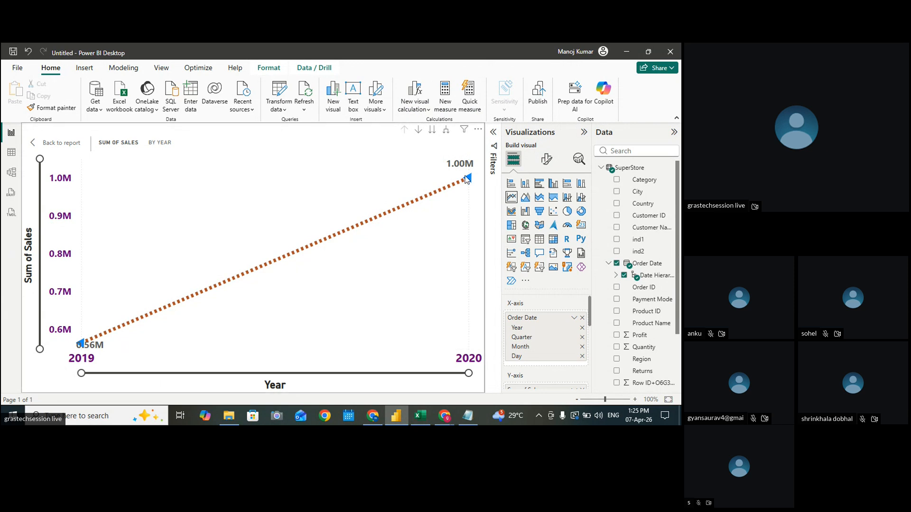
pyautogui.click(432, 131)
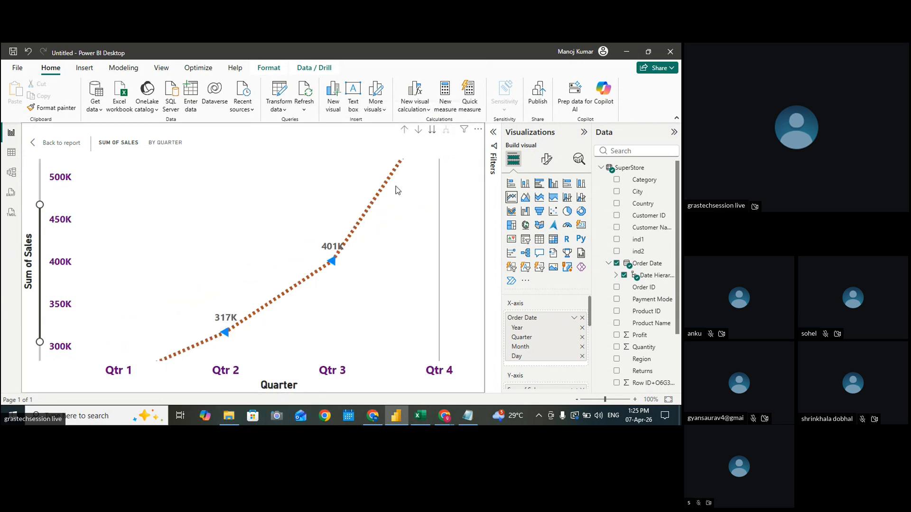
pyautogui.click(433, 131)
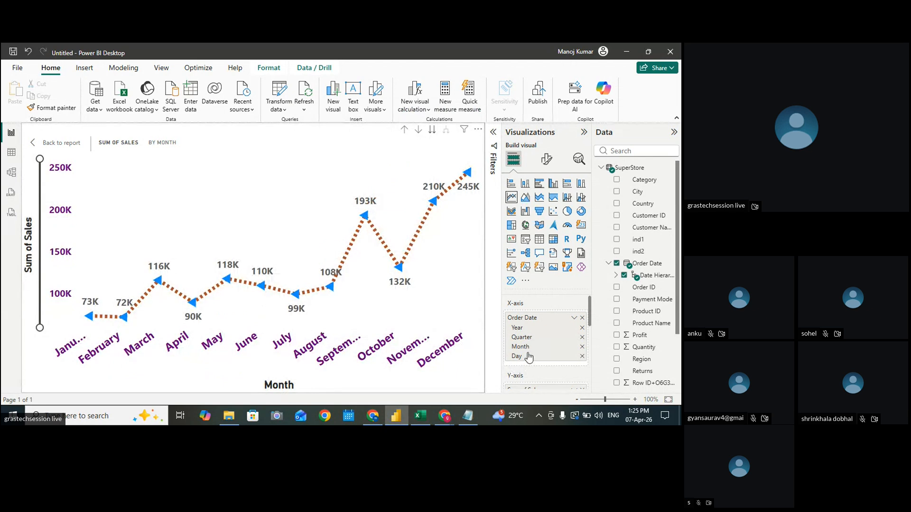
pyautogui.click(432, 131)
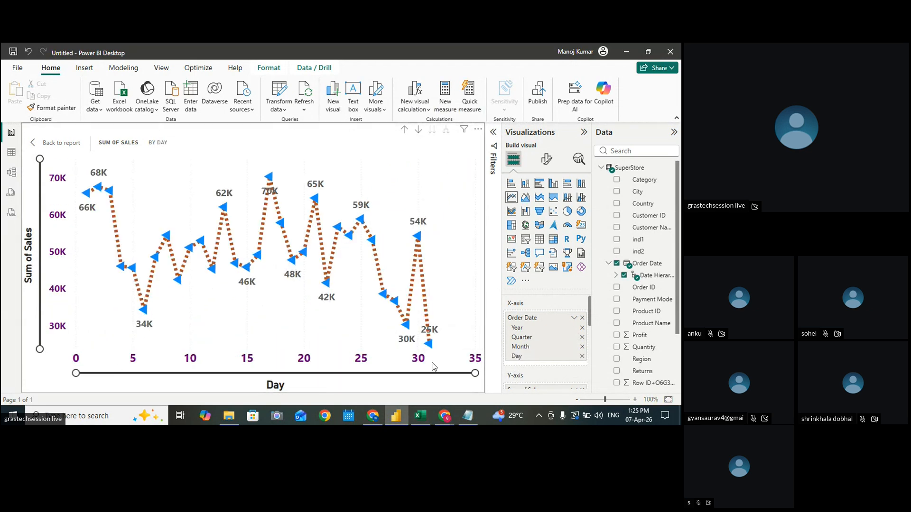
pyautogui.click(405, 134)
pyautogui.click(405, 133)
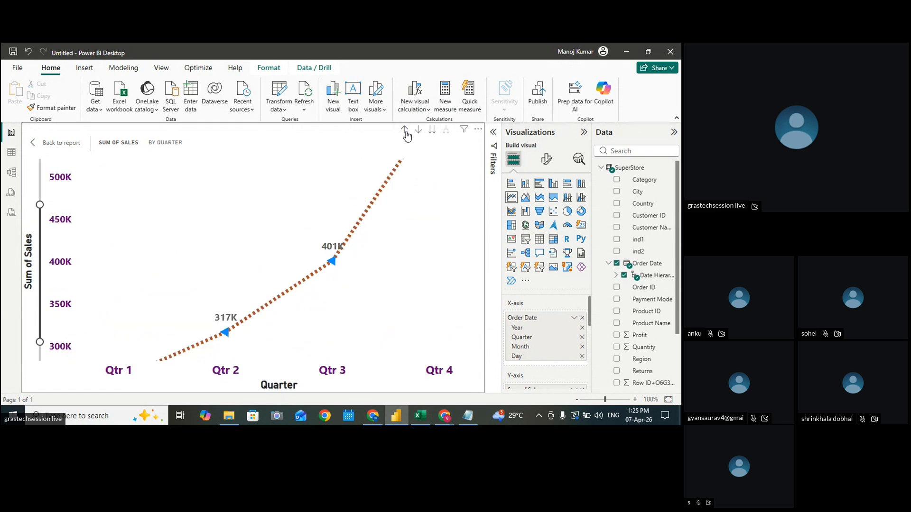
pyautogui.click(405, 132)
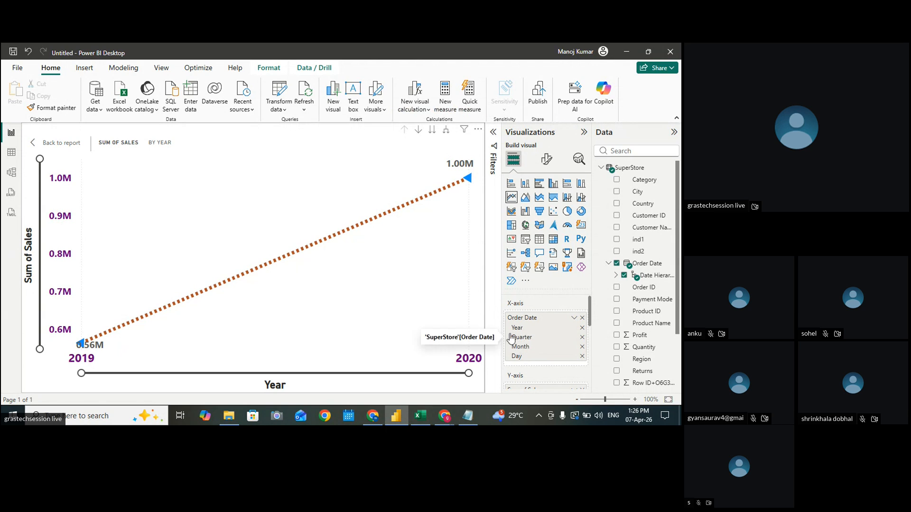
# Expand the date hierarchy cumulatively through Quarter, Month and Day, and inspect individual data points
pyautogui.click(446, 135)
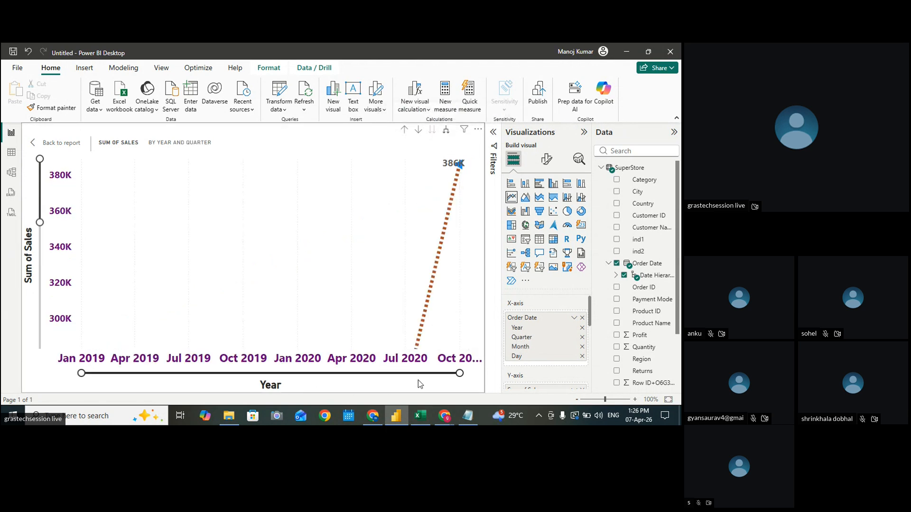
pyautogui.click(446, 136)
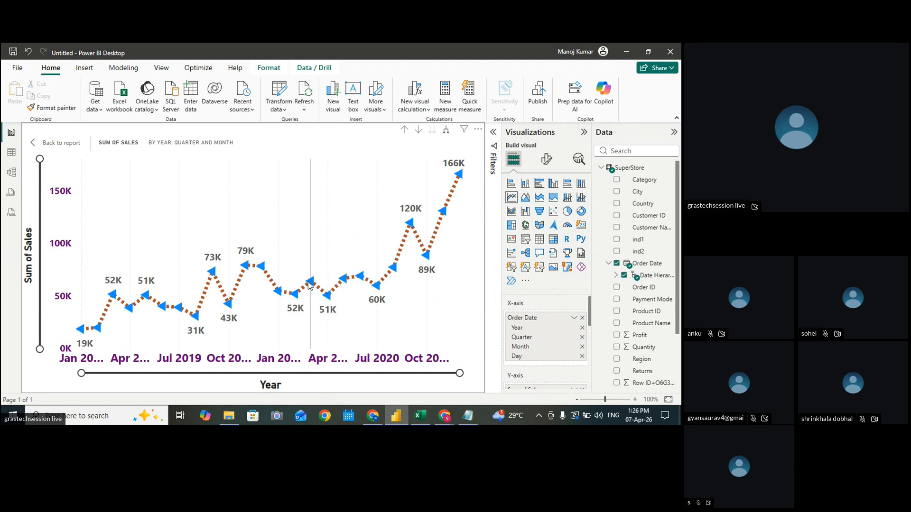
pyautogui.moveTo(310, 284)
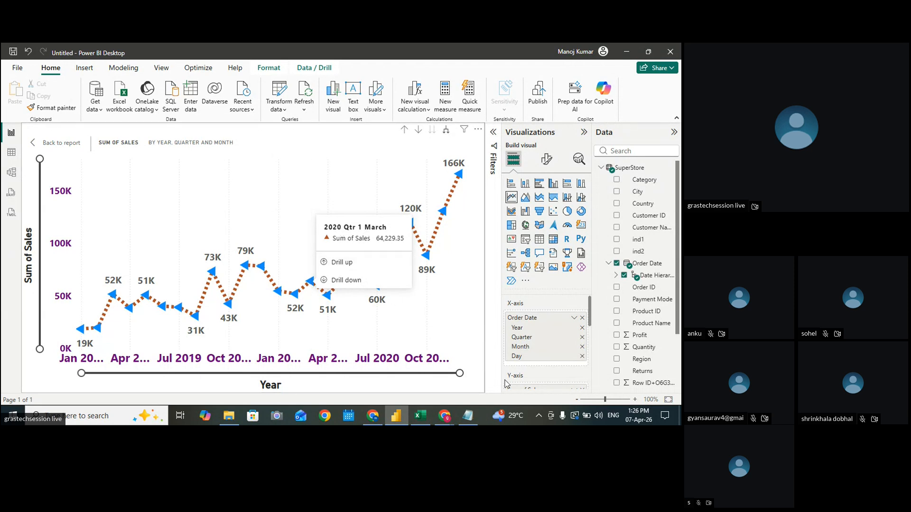
pyautogui.click(446, 131)
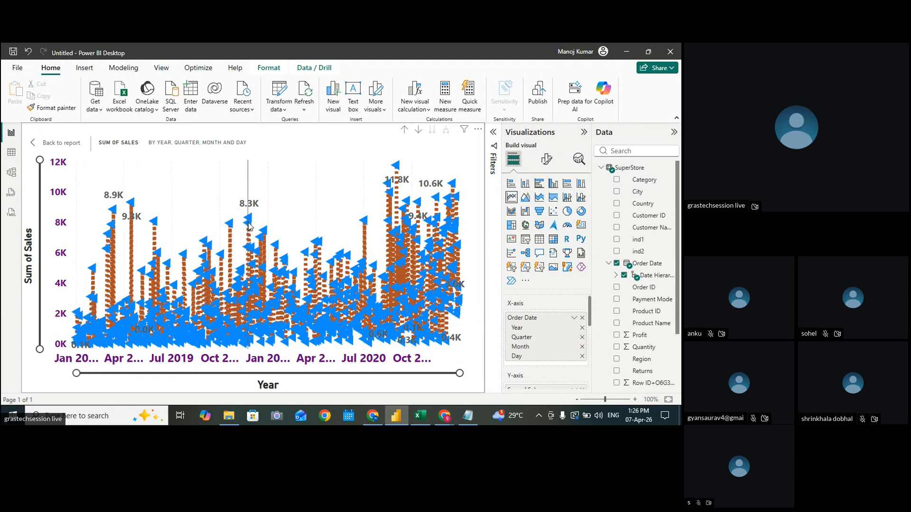
pyautogui.moveTo(250, 221)
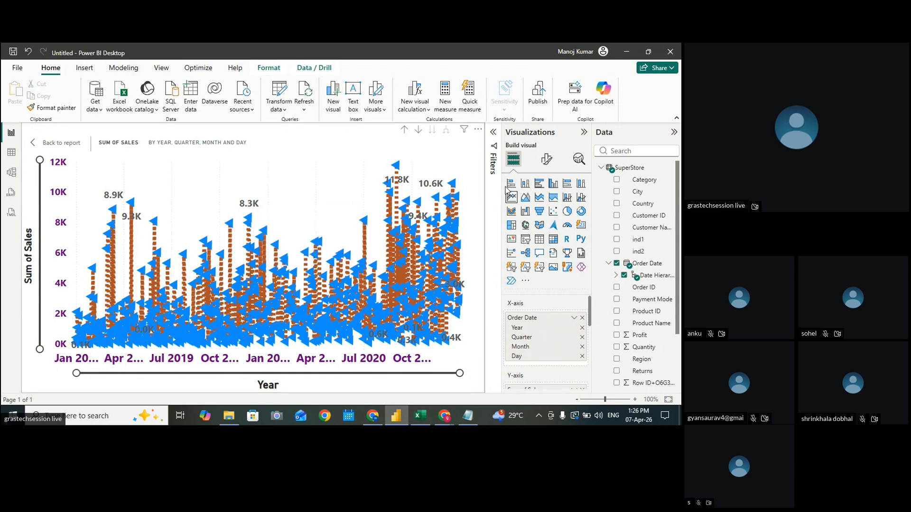
pyautogui.moveTo(455, 186)
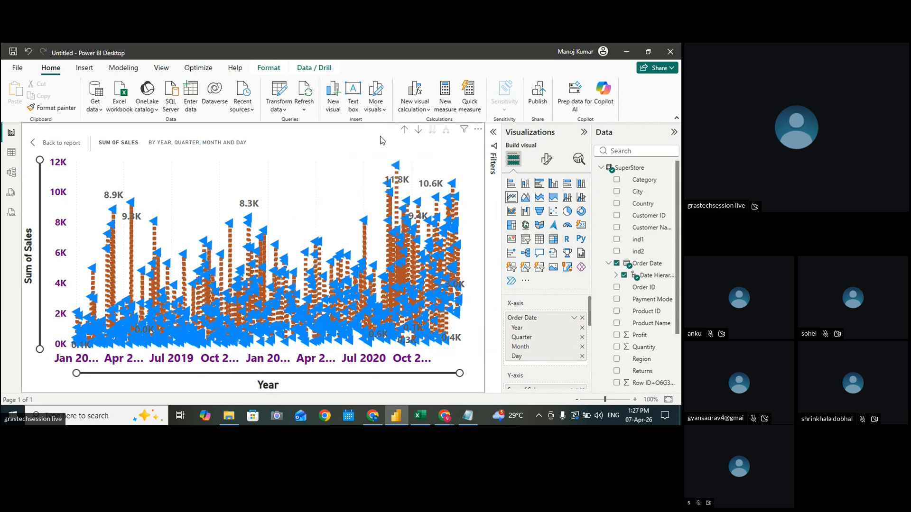
# Drill the fully expanded date hierarchy back up to the Year level
pyautogui.click(404, 131)
pyautogui.click(404, 130)
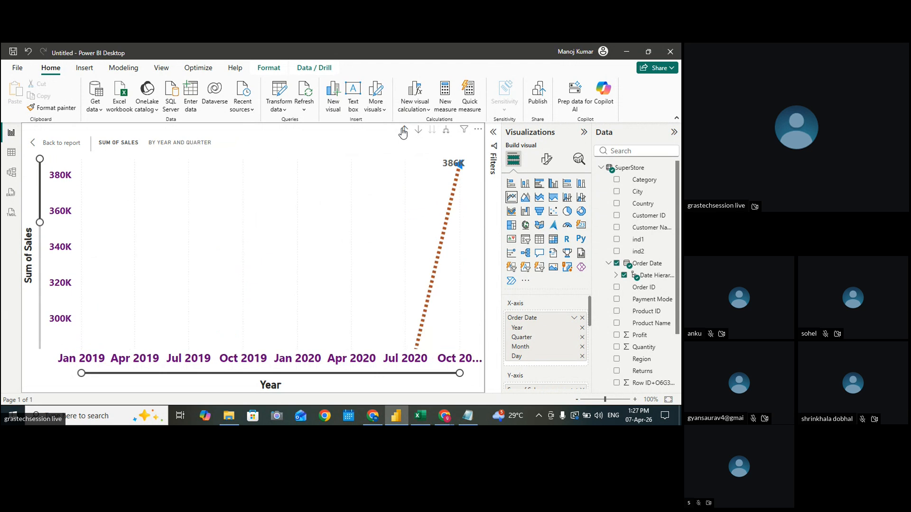
pyautogui.click(403, 131)
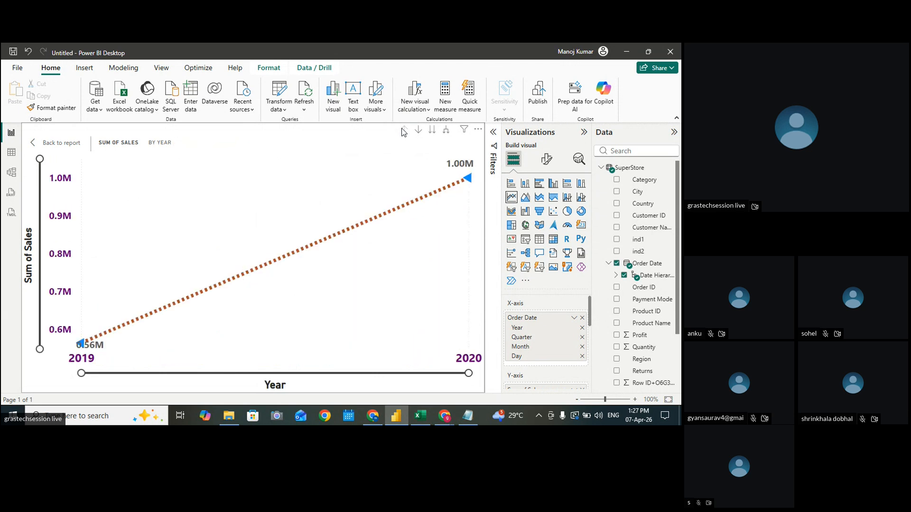
# Take the chart to the Month level of the date hierarchy and return from focus mode to the report
pyautogui.click(432, 131)
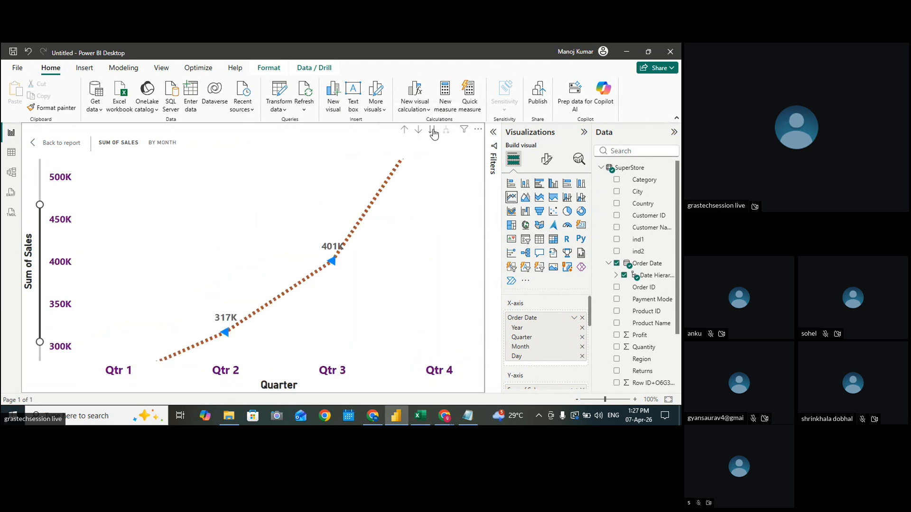
pyautogui.click(432, 132)
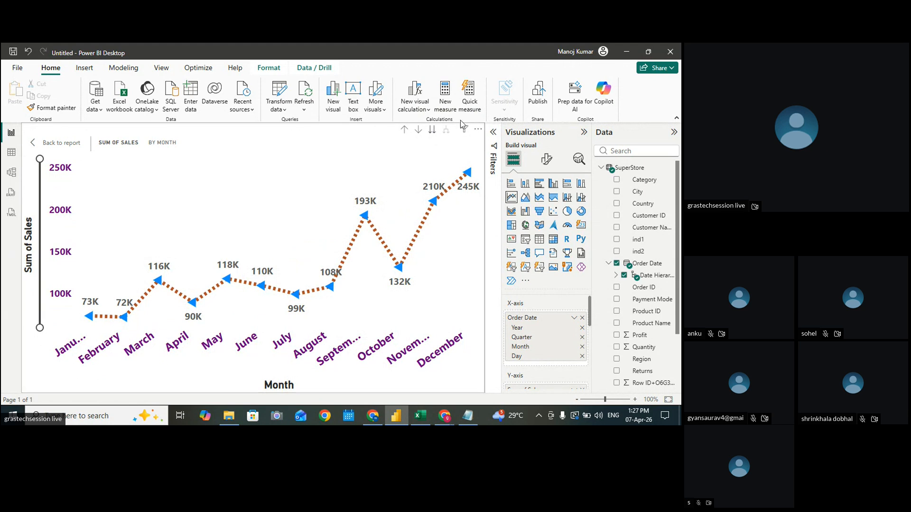
pyautogui.click(433, 131)
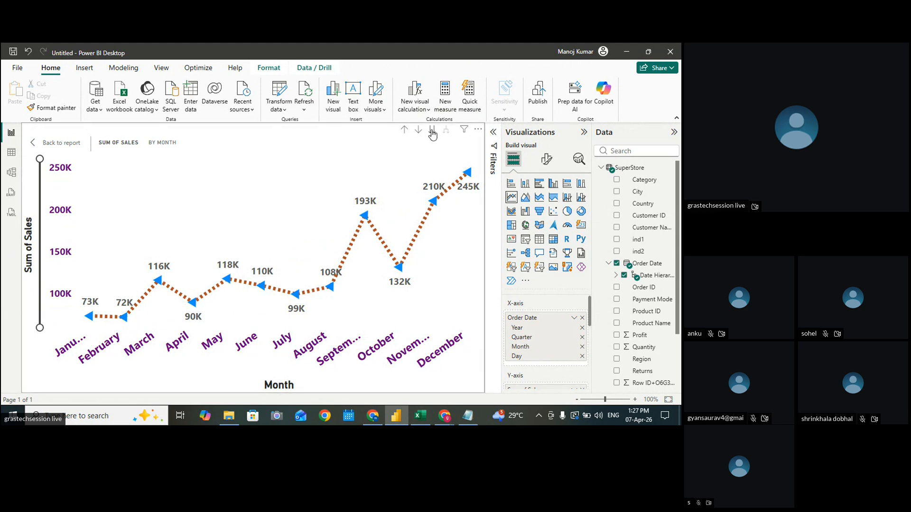
pyautogui.click(404, 130)
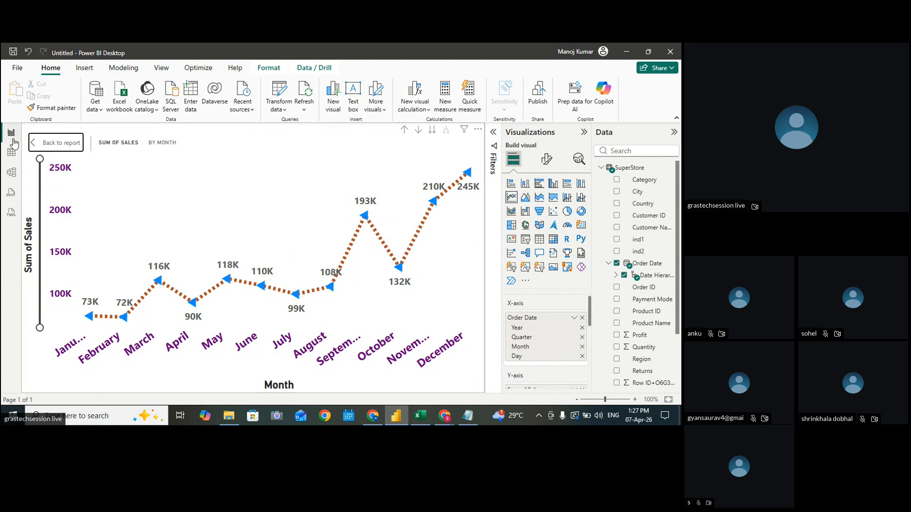
pyautogui.click(34, 143)
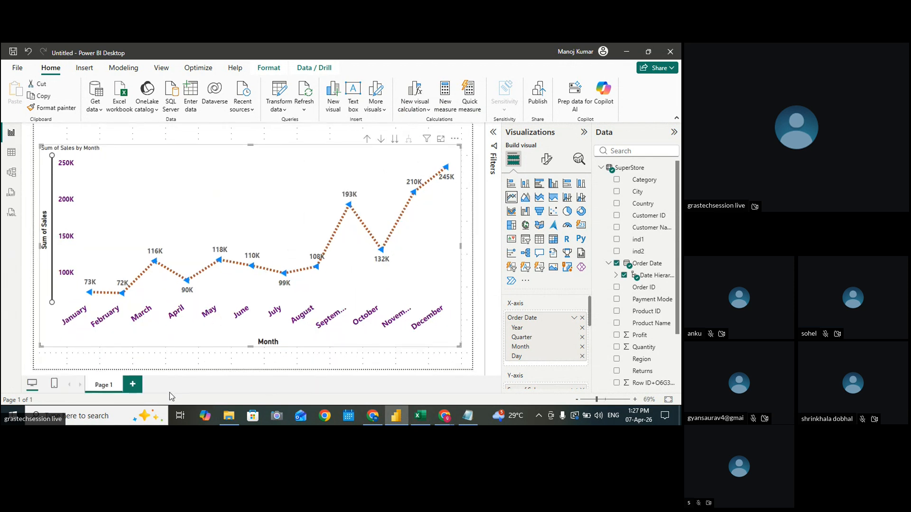
# Add a second report page with an empty area chart, enlarge it to fill most of the canvas, and center it
pyautogui.click(133, 388)
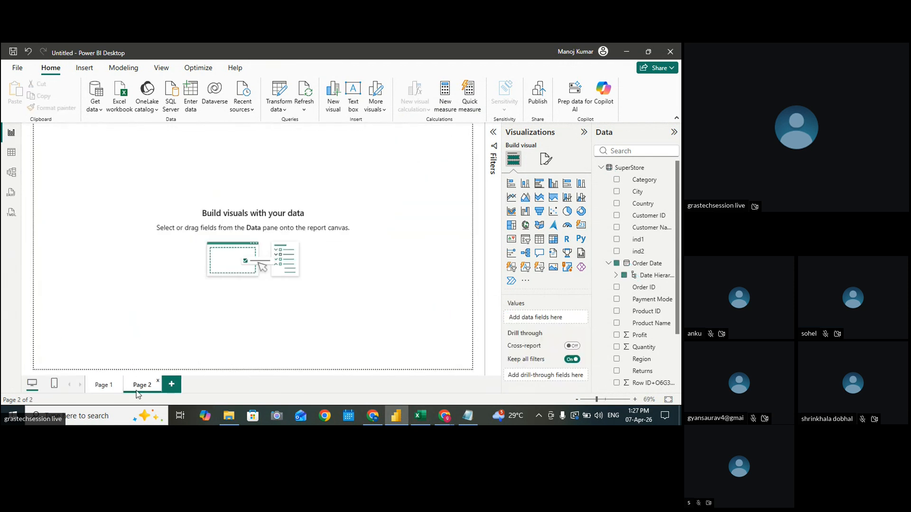
pyautogui.click(525, 199)
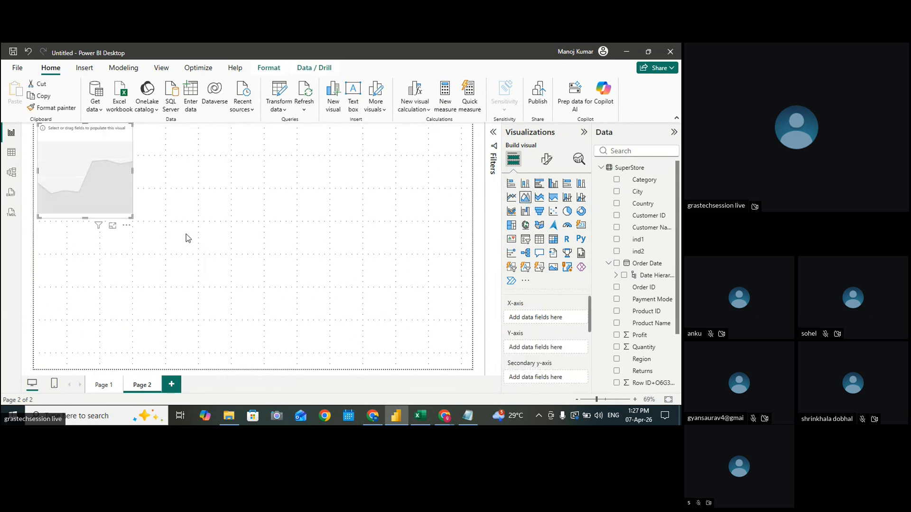
pyautogui.moveTo(131, 220); pyautogui.dragTo(384, 343)
pyautogui.moveTo(282, 270); pyautogui.dragTo(331, 286)
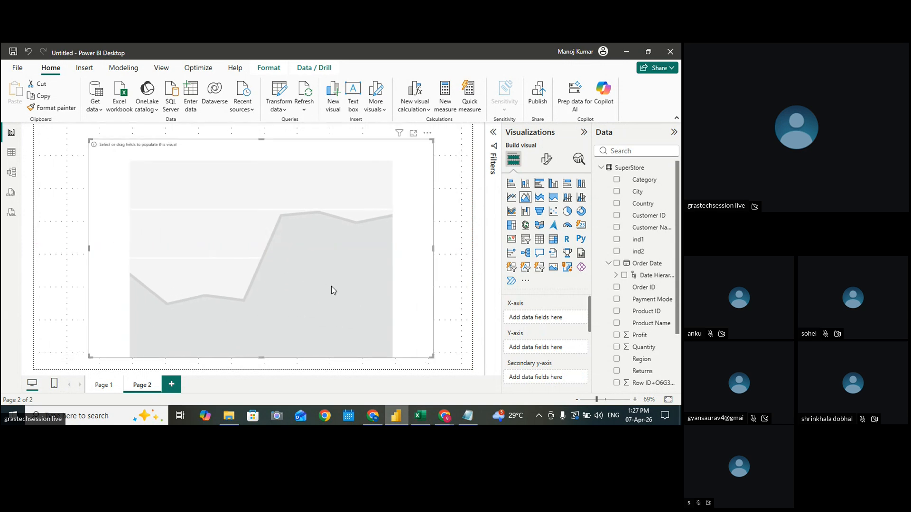
# Populate the empty area chart with Order Date on the X-axis and Sales on the Y-axis
pyautogui.moveTo(646, 263); pyautogui.dragTo(548, 323)
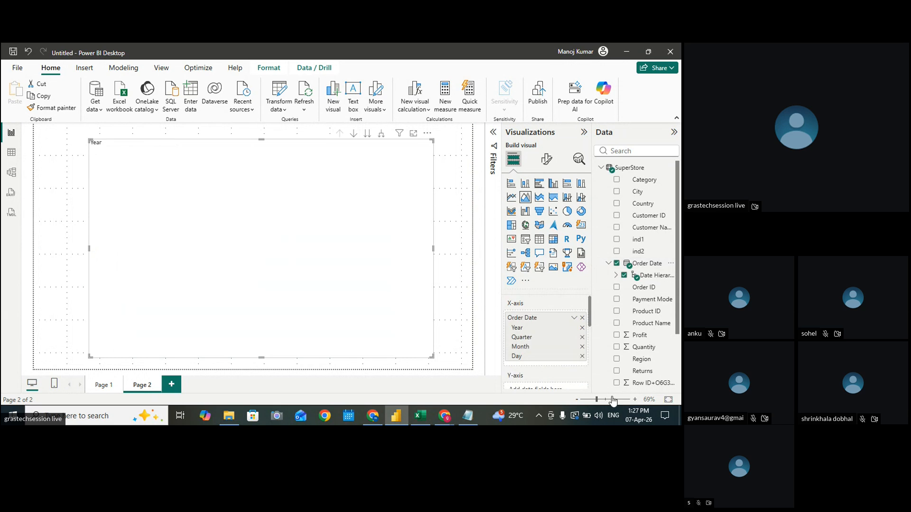
pyautogui.moveTo(679, 317); pyautogui.dragTo(679, 364)
pyautogui.moveTo(591, 328); pyautogui.dragTo(553, 348)
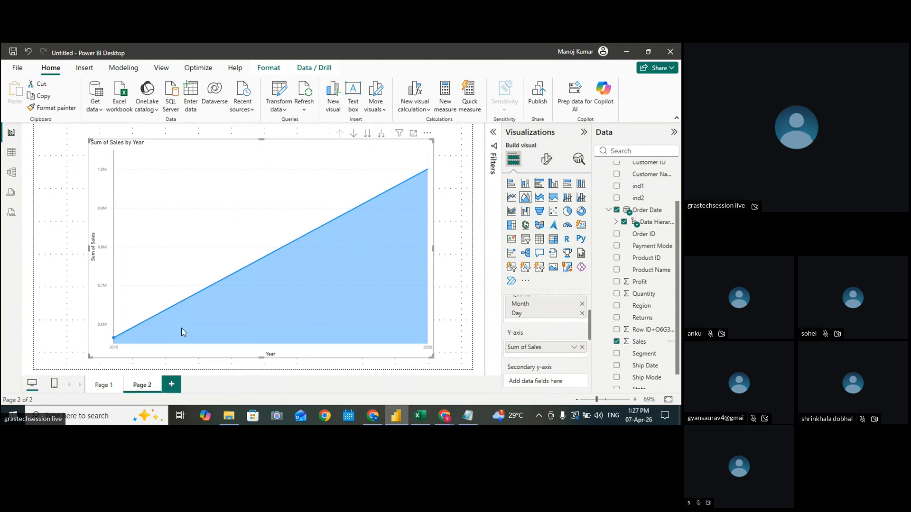
# Copy the formatting of the line chart on Page 1 to the area chart on Page 2 with Format painter
pyautogui.click(92, 388)
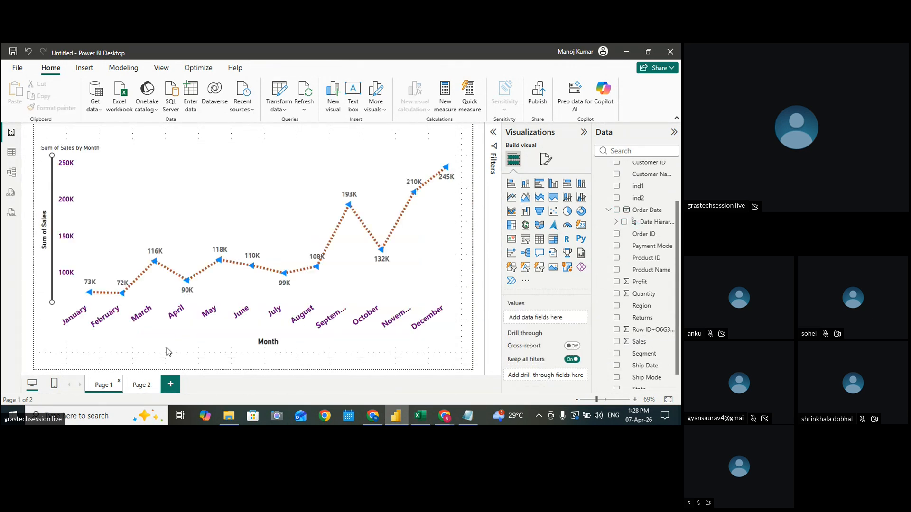
pyautogui.click(196, 232)
pyautogui.click(60, 113)
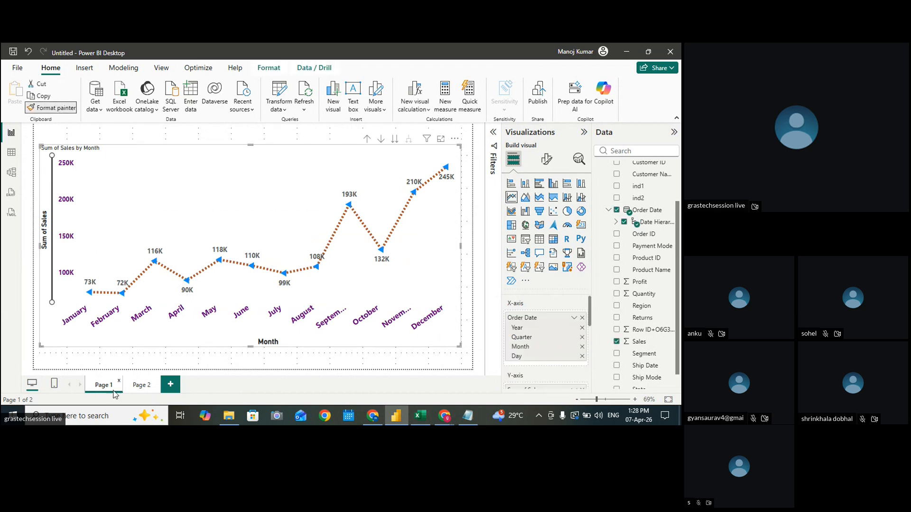
pyautogui.click(138, 387)
pyautogui.click(288, 255)
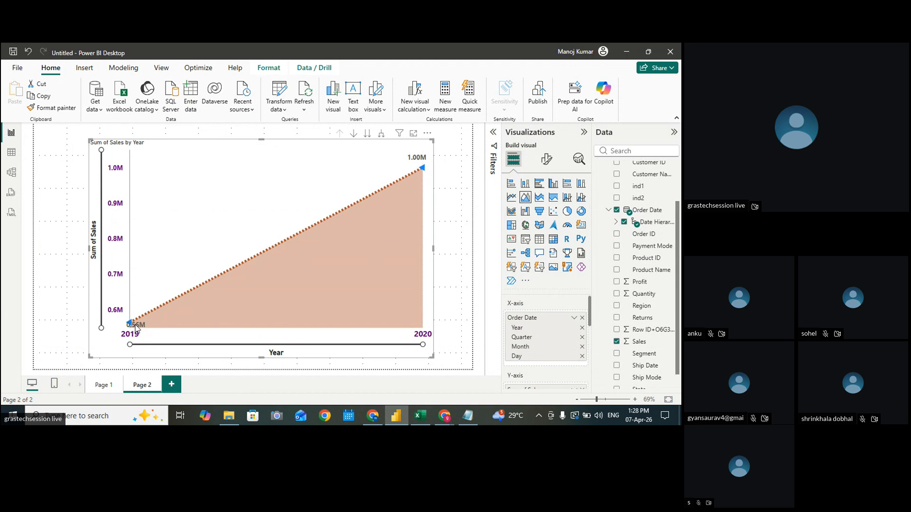
# Drill the line chart on Page 1 up from Month to the Year level of the date hierarchy
pyautogui.click(111, 388)
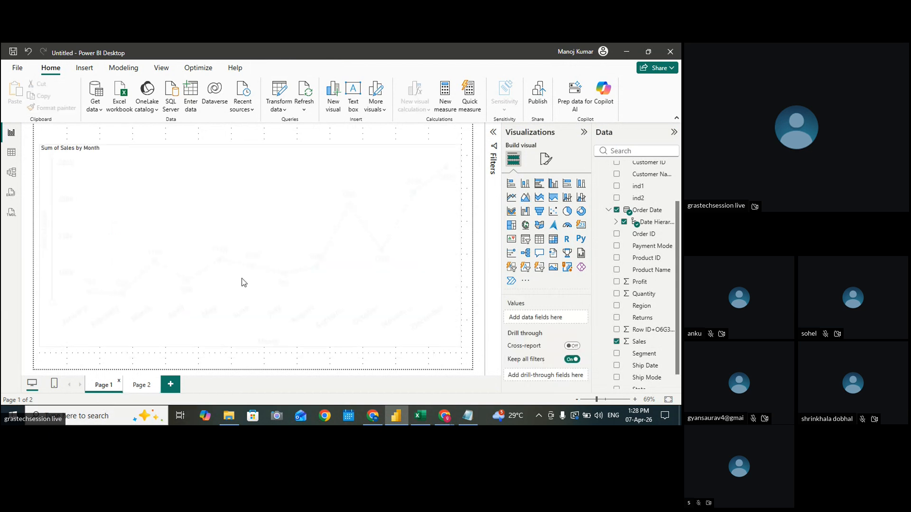
pyautogui.click(367, 139)
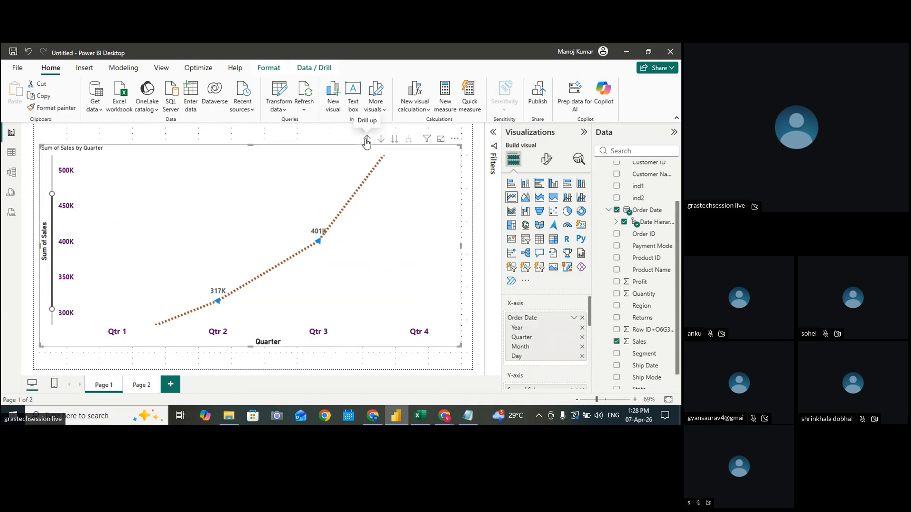
pyautogui.click(366, 140)
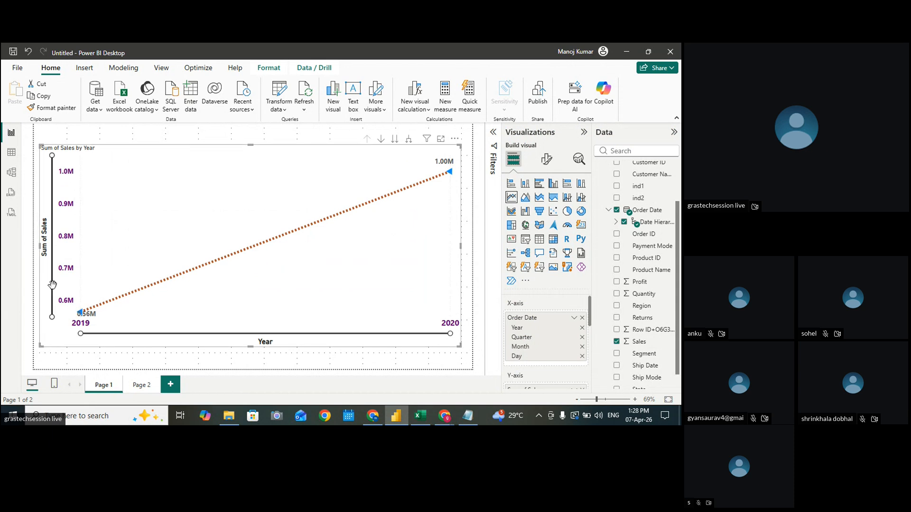
# Step the Page 2 area chart through the date hierarchy to Day and back to Month, and widen it to the page's left edge
pyautogui.click(140, 385)
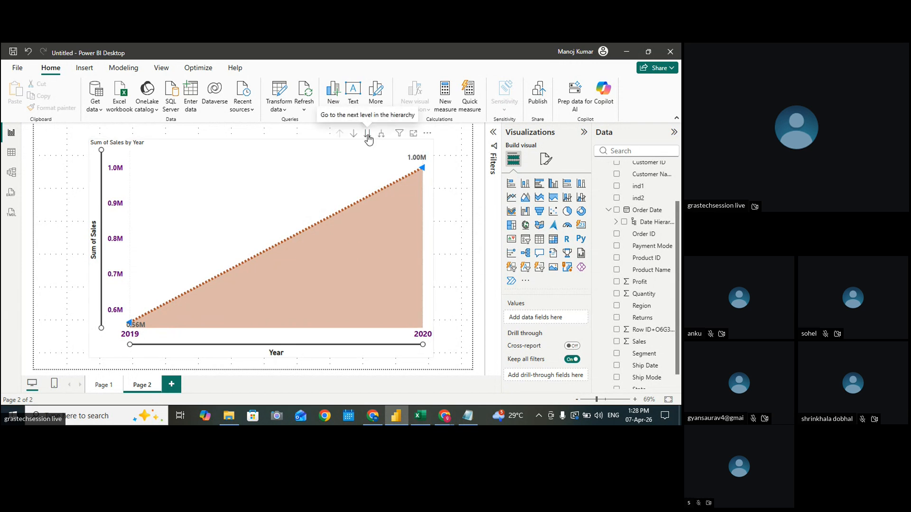
pyautogui.click(368, 133)
pyautogui.click(367, 134)
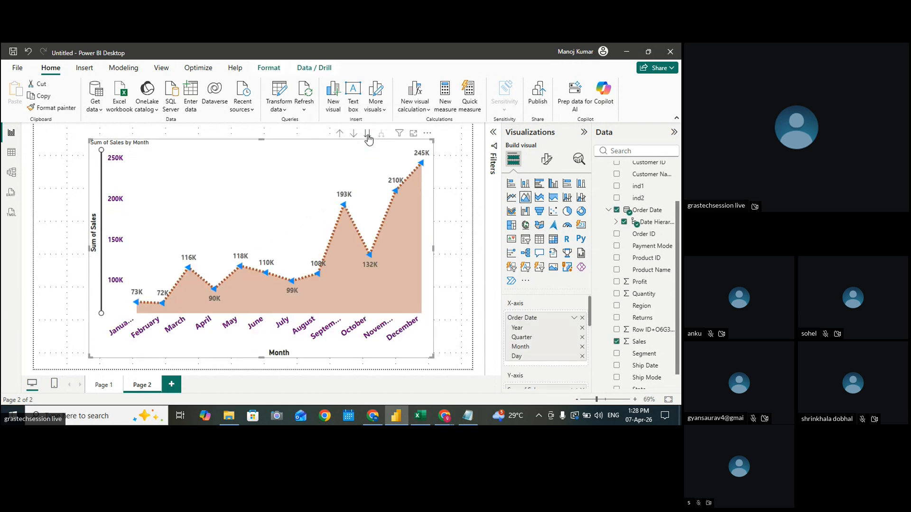
pyautogui.click(368, 134)
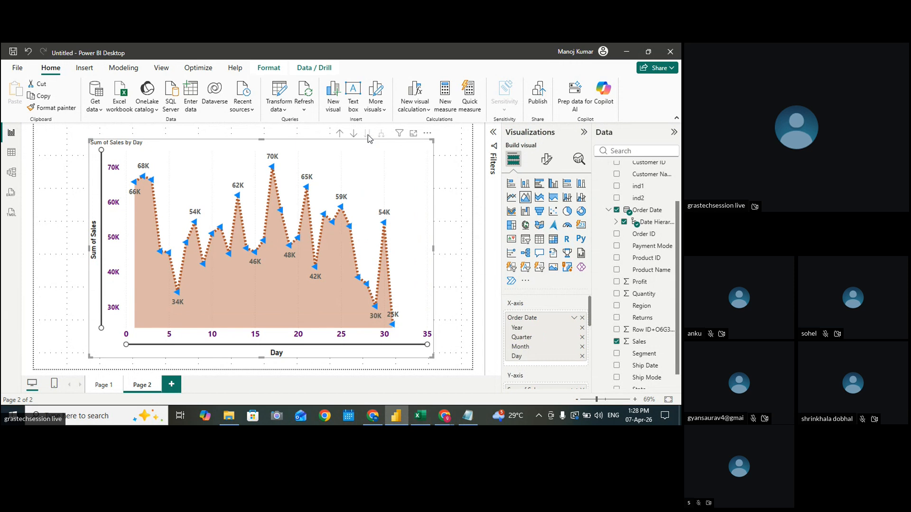
pyautogui.click(342, 135)
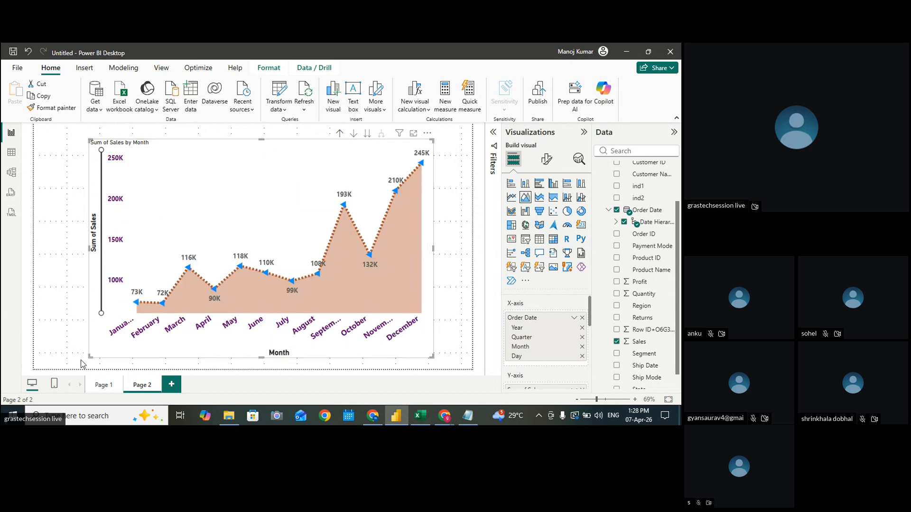
pyautogui.moveTo(90, 357); pyautogui.dragTo(34, 364)
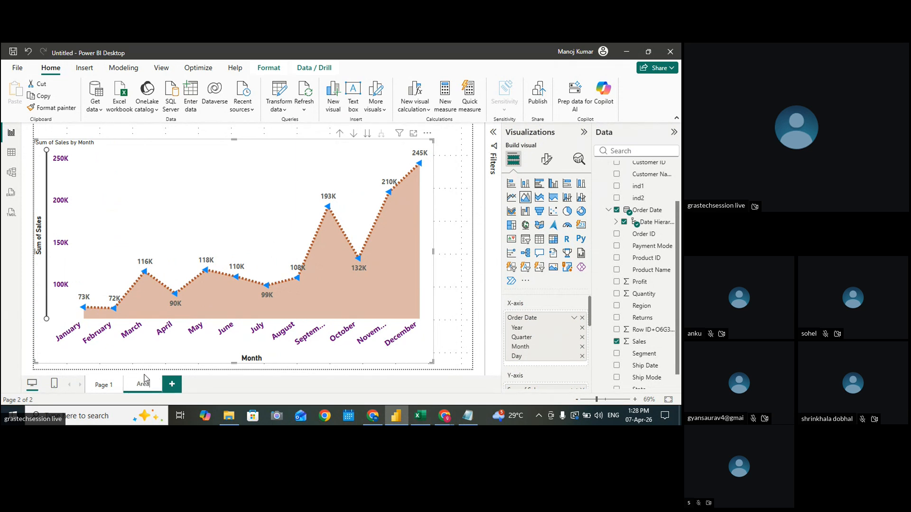
# Rename the two report pages "Line chart" and "Area chart" to match their visuals
pyautogui.click(114, 385)
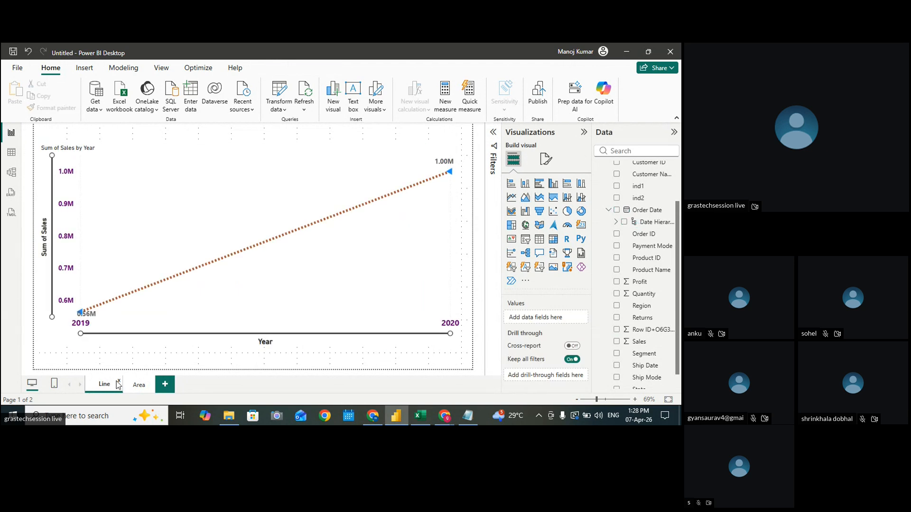
pyautogui.write('chart')
pyautogui.press('Return')
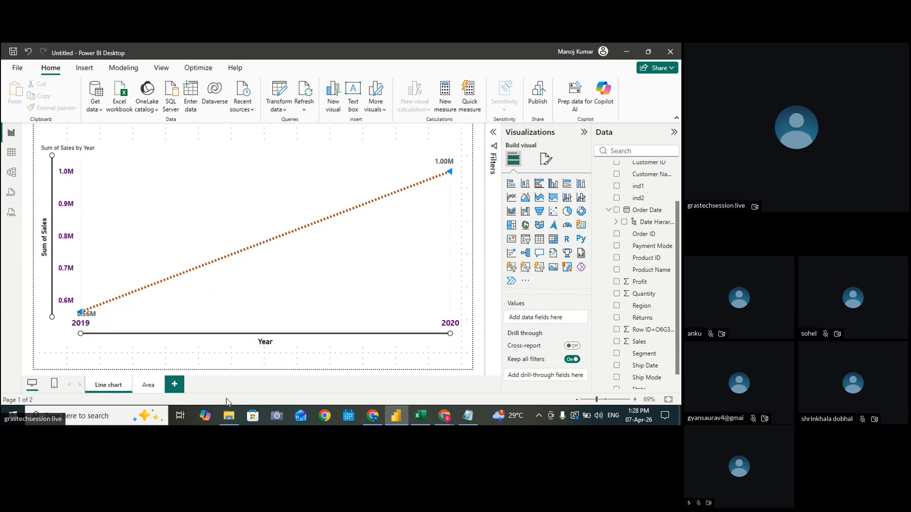
pyautogui.click(157, 389)
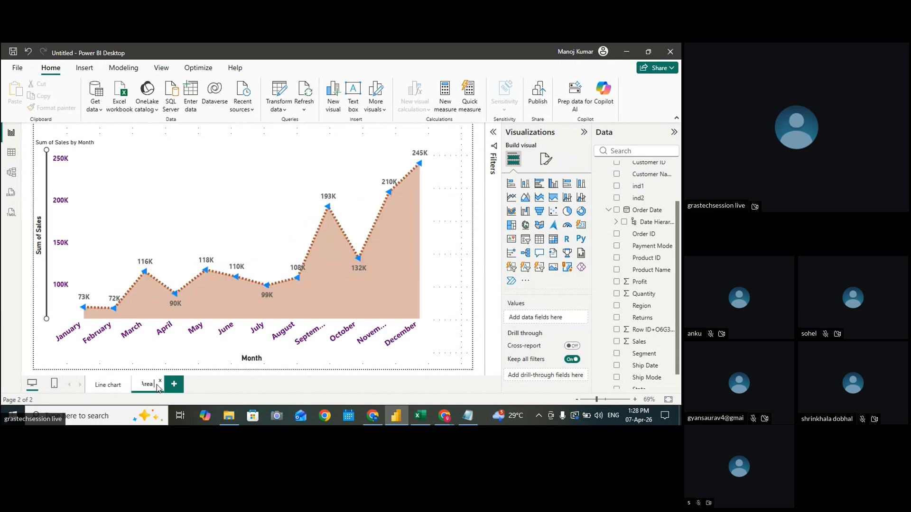
pyautogui.write('t')
pyautogui.press('Return')
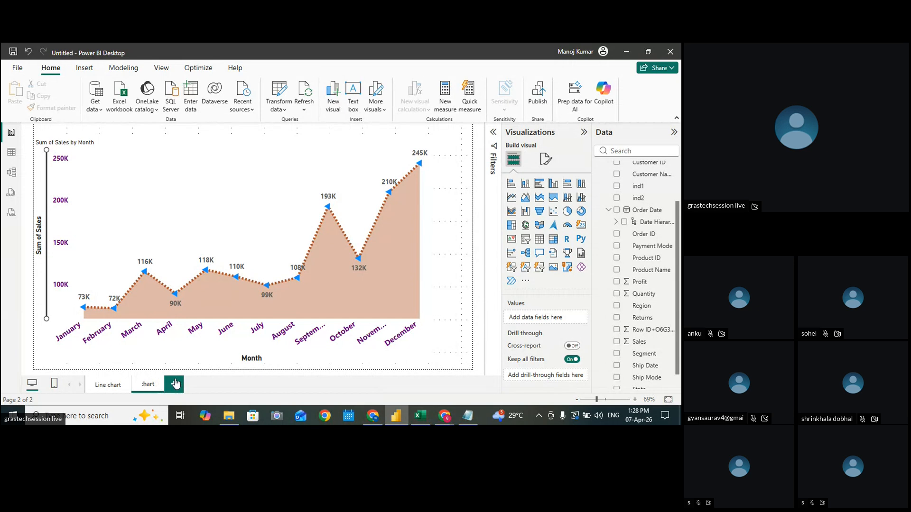
# Add a third report page with an empty line chart and enlarge it to fill most of the canvas
pyautogui.click(190, 386)
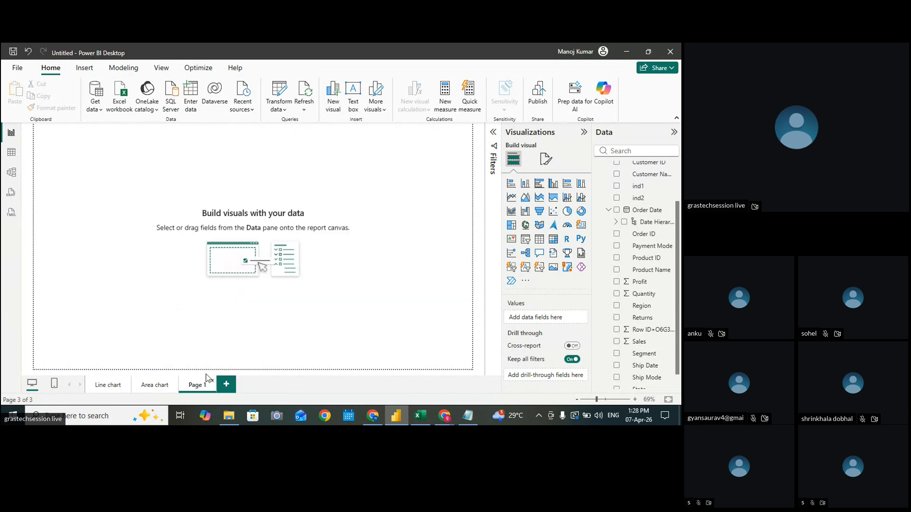
pyautogui.click(511, 197)
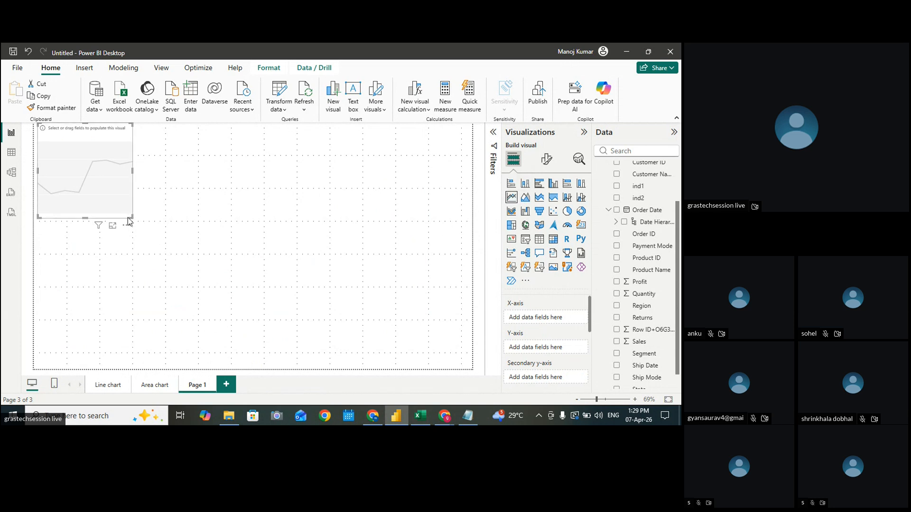
pyautogui.moveTo(132, 218); pyautogui.dragTo(458, 370)
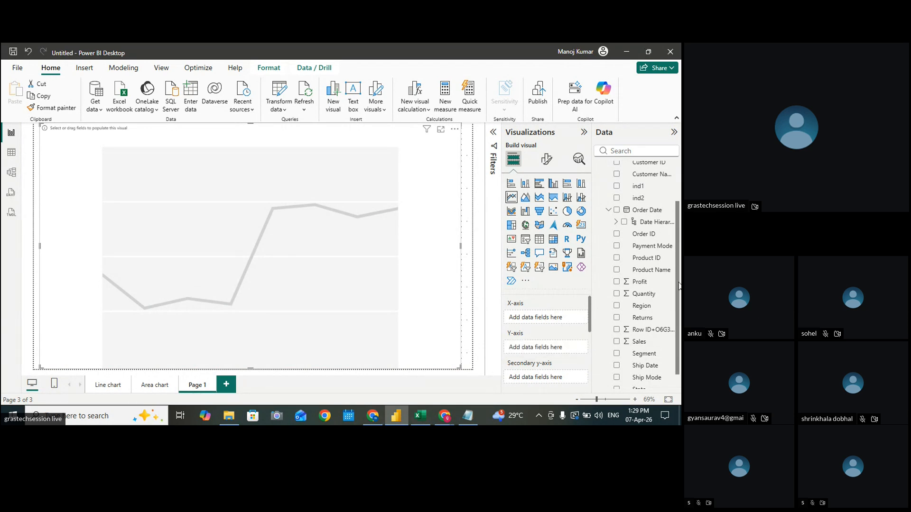
# Assign Order Date to the new line chart's X-axis, Sales to its Y-axis and Profit to its secondary y-axis
pyautogui.moveTo(633, 221); pyautogui.dragTo(566, 317)
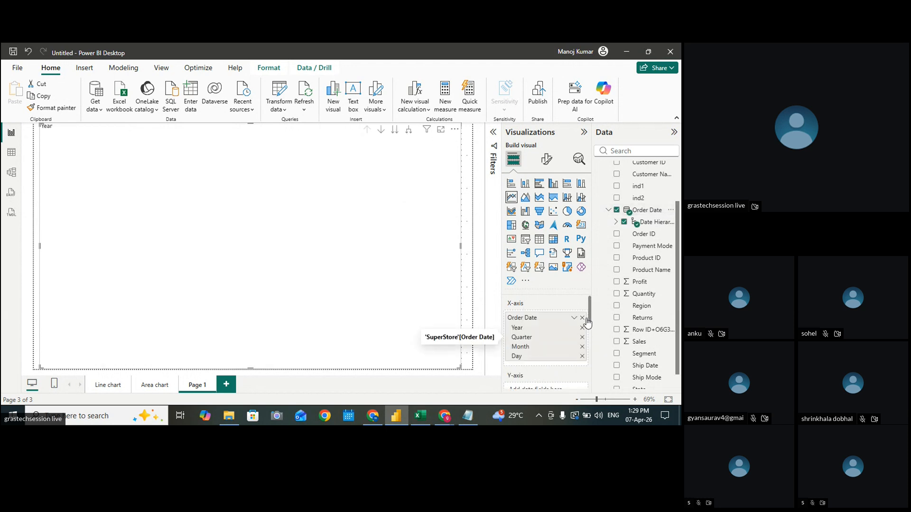
pyautogui.scroll(-2, 591, 322)
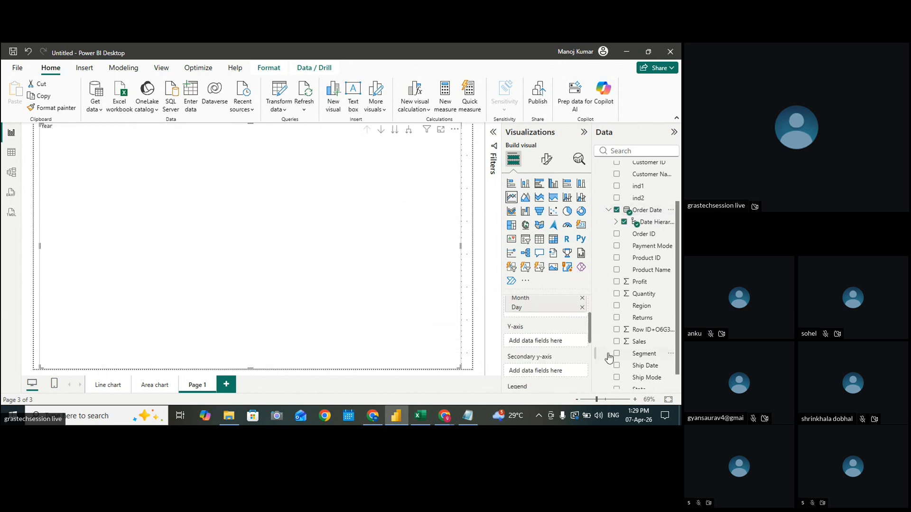
pyautogui.moveTo(643, 342); pyautogui.dragTo(546, 347)
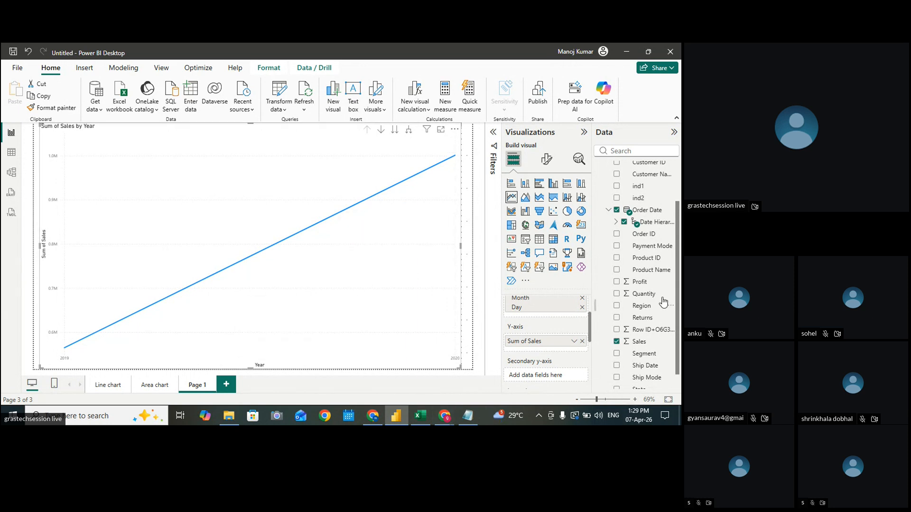
pyautogui.moveTo(641, 282); pyautogui.dragTo(554, 375)
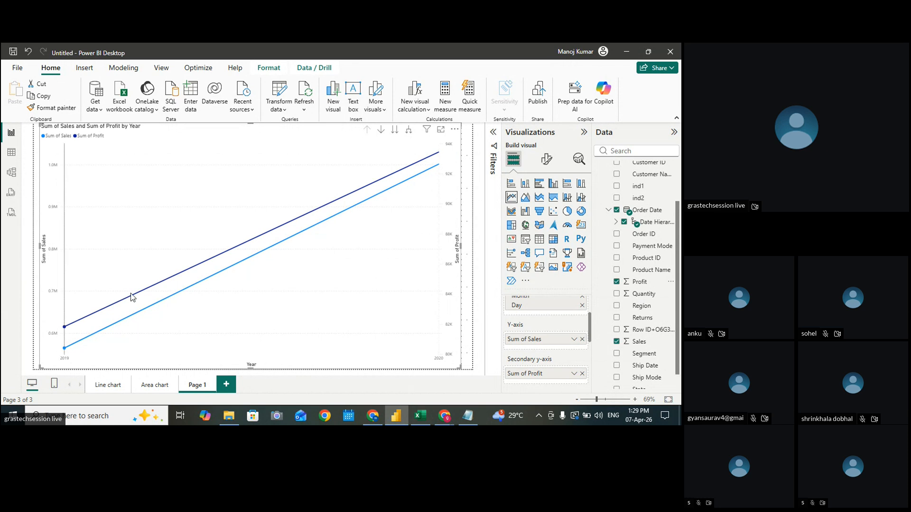
# Take the Sales and Profit line chart to the Month level of the date hierarchy and inspect individual months' data points
pyautogui.moveTo(242, 269)
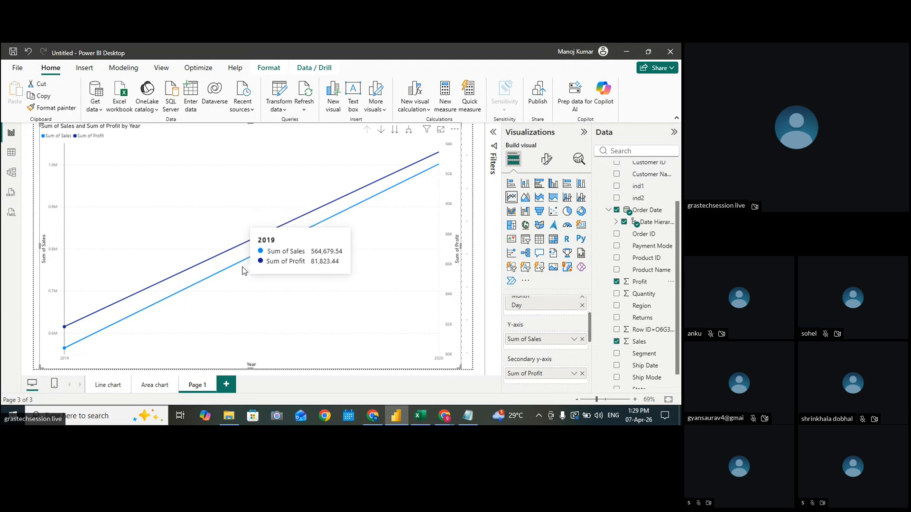
pyautogui.click(395, 131)
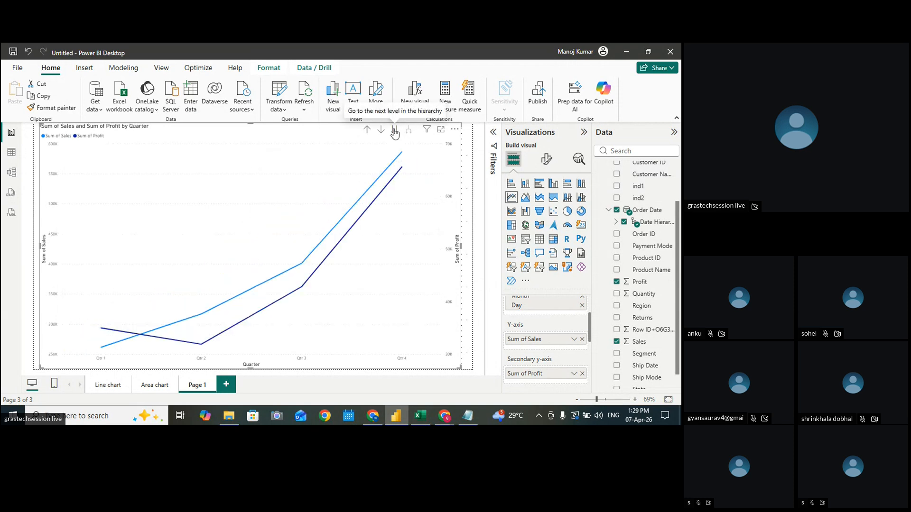
pyautogui.click(395, 132)
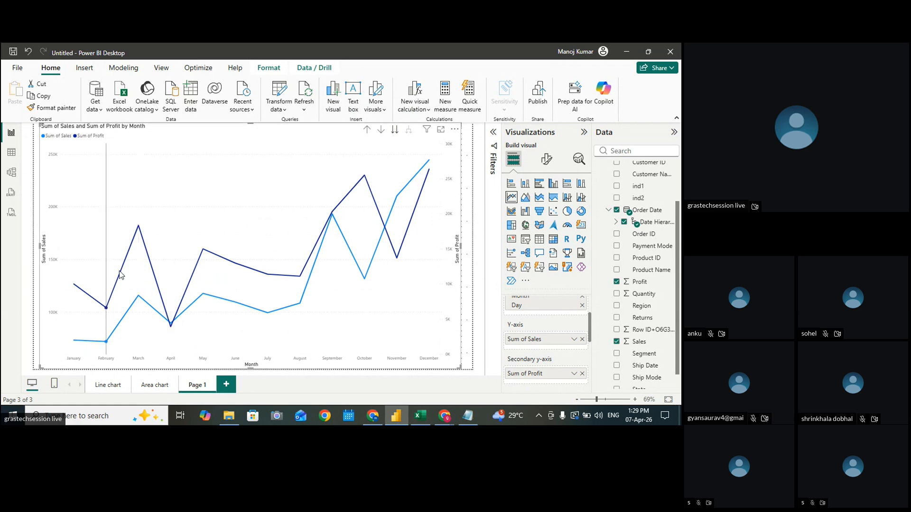
pyautogui.moveTo(172, 327)
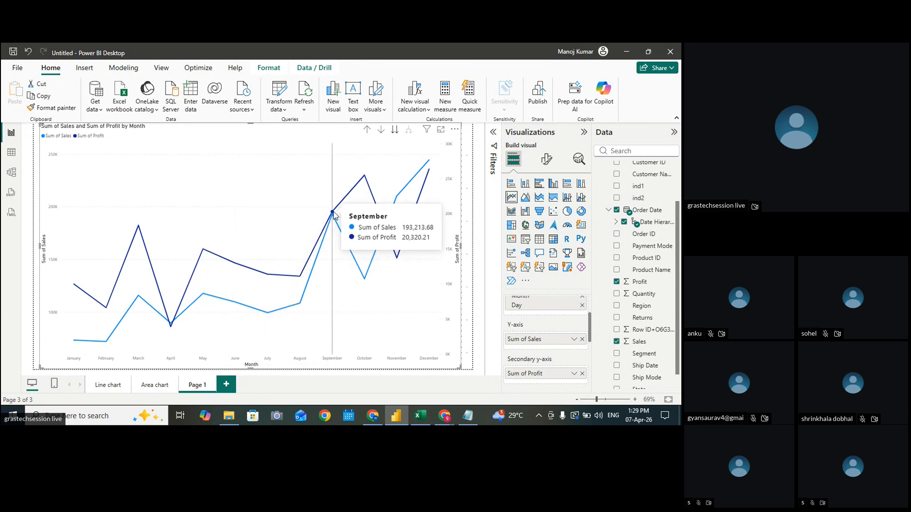
pyautogui.moveTo(334, 216)
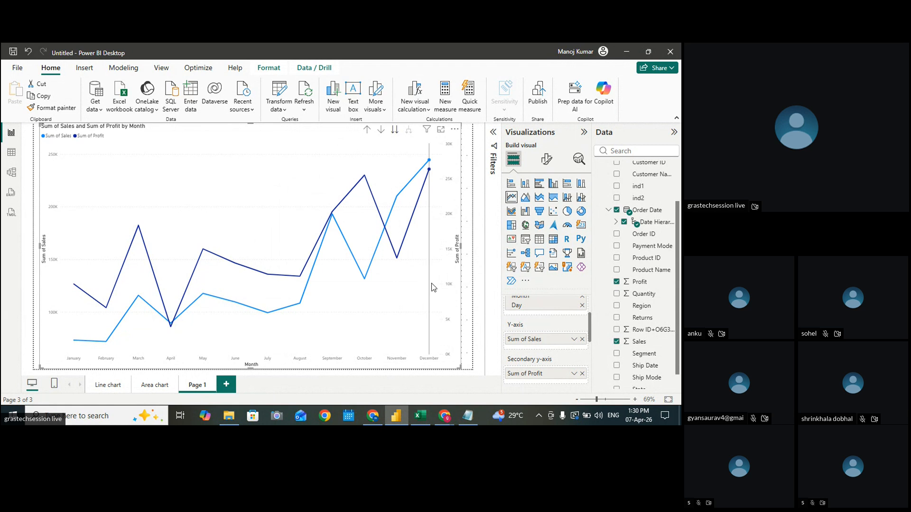
# Collapse the Visualizations and Data panes, reopen Visualizations, and examine the chart's axis fields and monthly Sales and Profit points
pyautogui.click(585, 135)
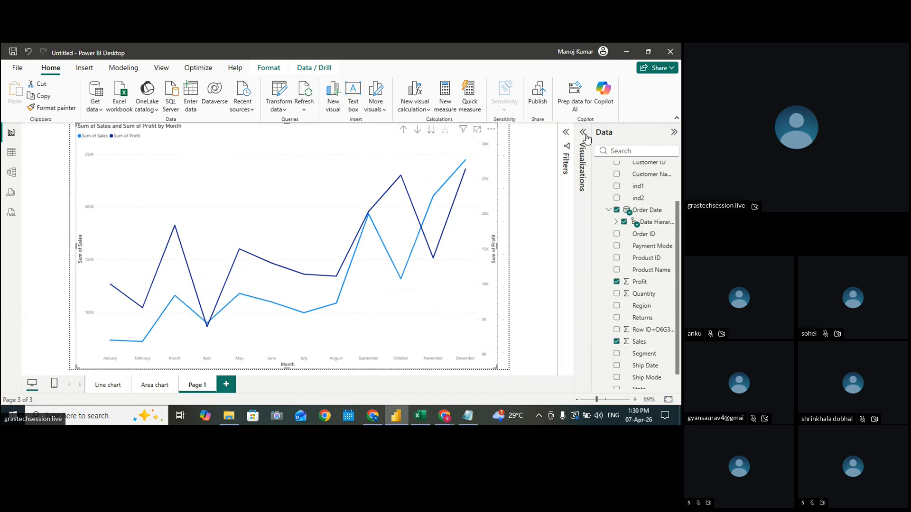
pyautogui.click(674, 133)
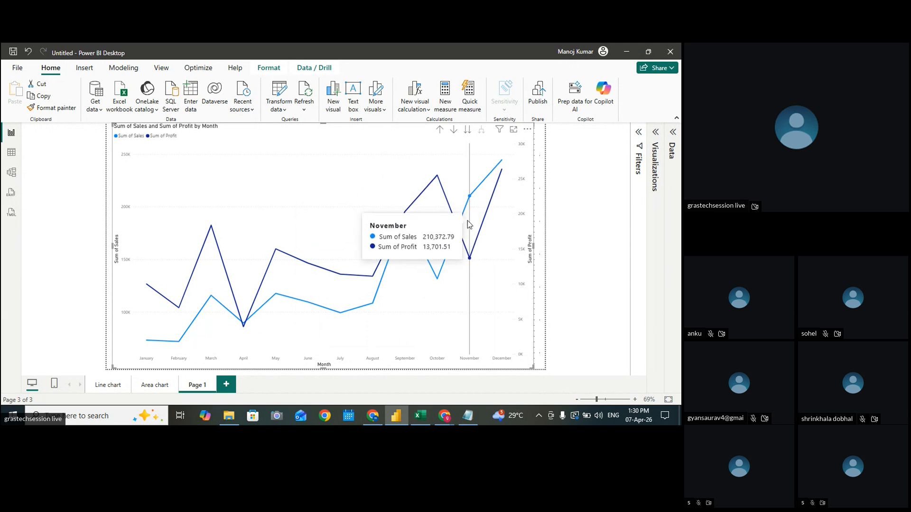
pyautogui.click(657, 162)
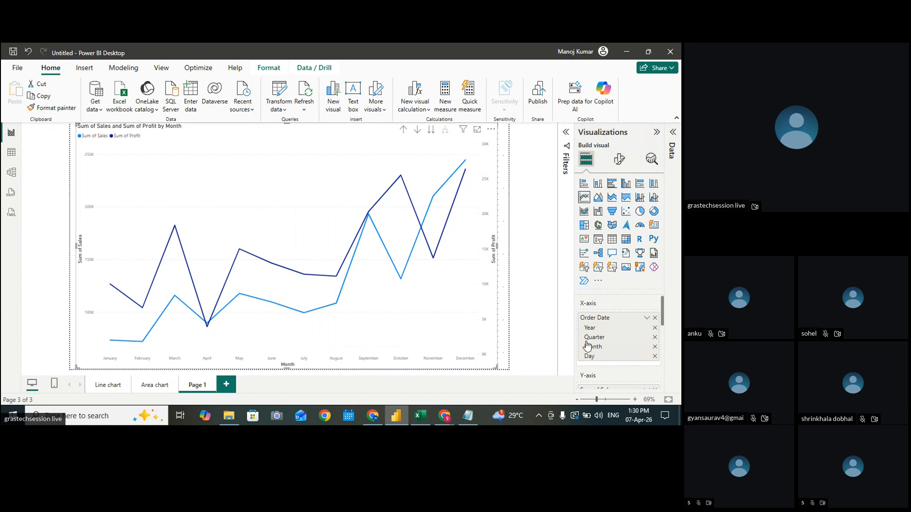
pyautogui.scroll(-2, 627, 370)
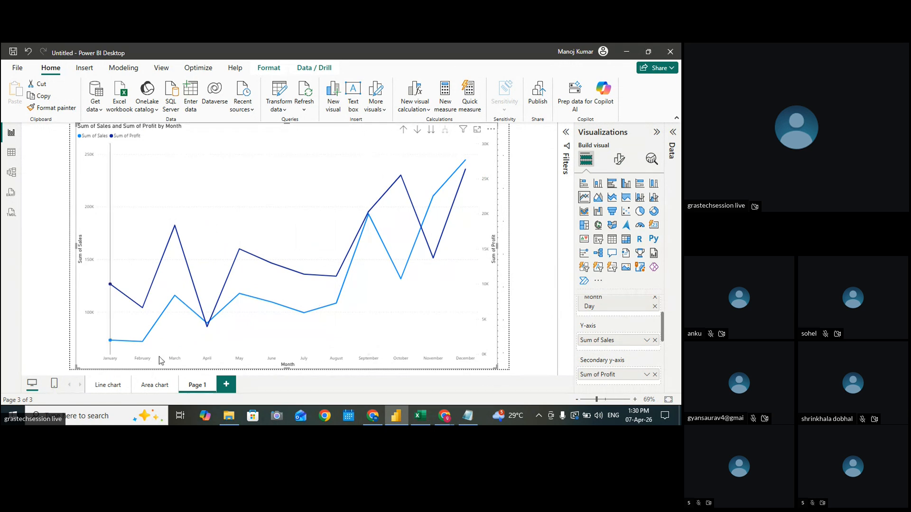
pyautogui.moveTo(274, 355)
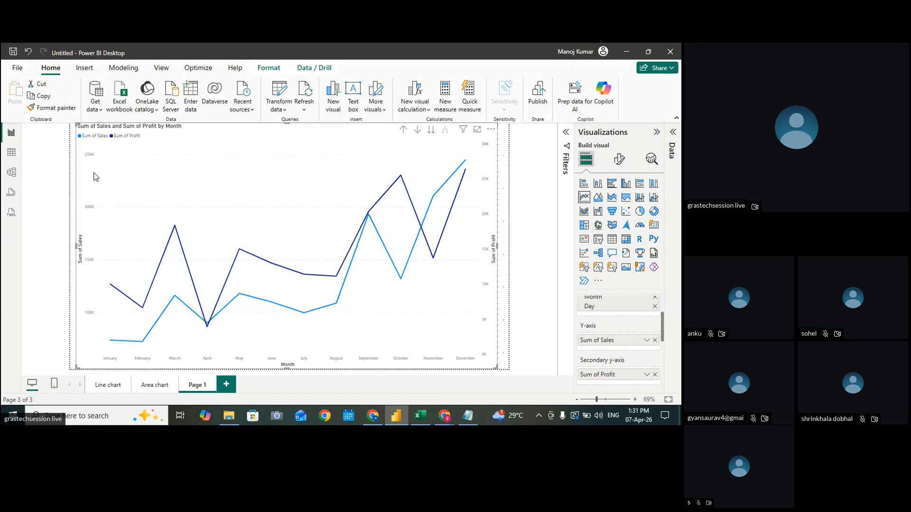
pyautogui.moveTo(114, 356)
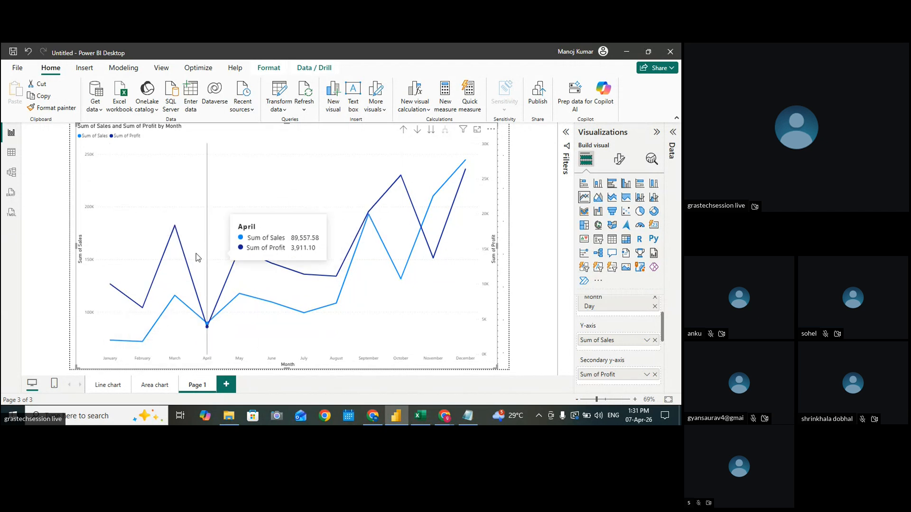
# Set the font size of the Sales Y-axis values to 17 on the Sales and Profit line chart
pyautogui.moveTo(459, 260)
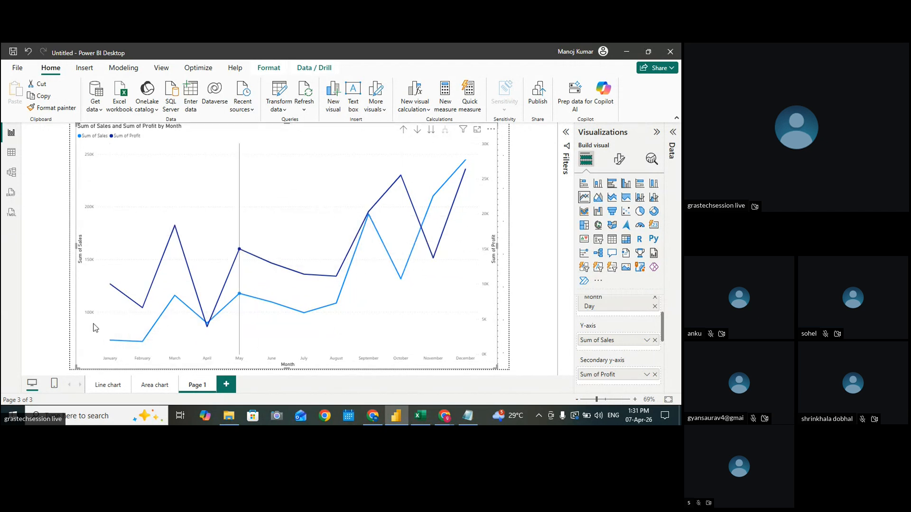
pyautogui.click(619, 159)
pyautogui.click(594, 249)
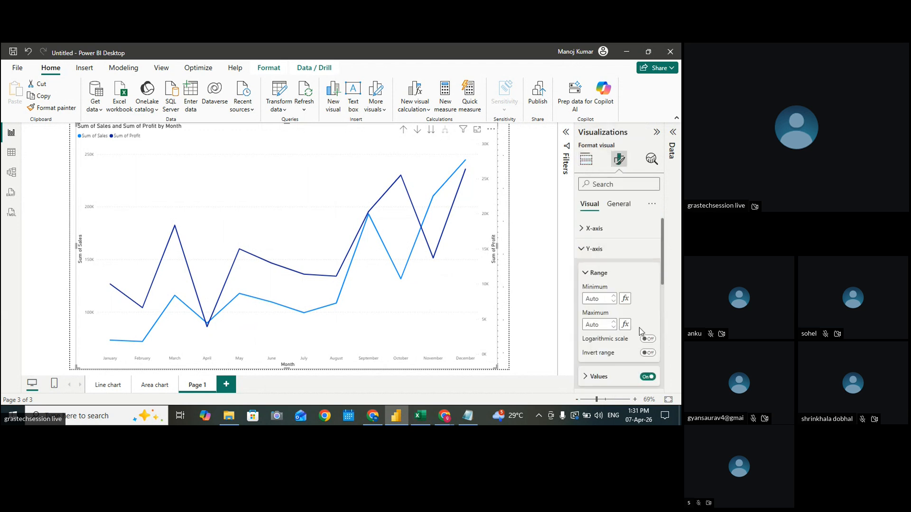
pyautogui.scroll(-3, 588, 352)
pyautogui.click(591, 279)
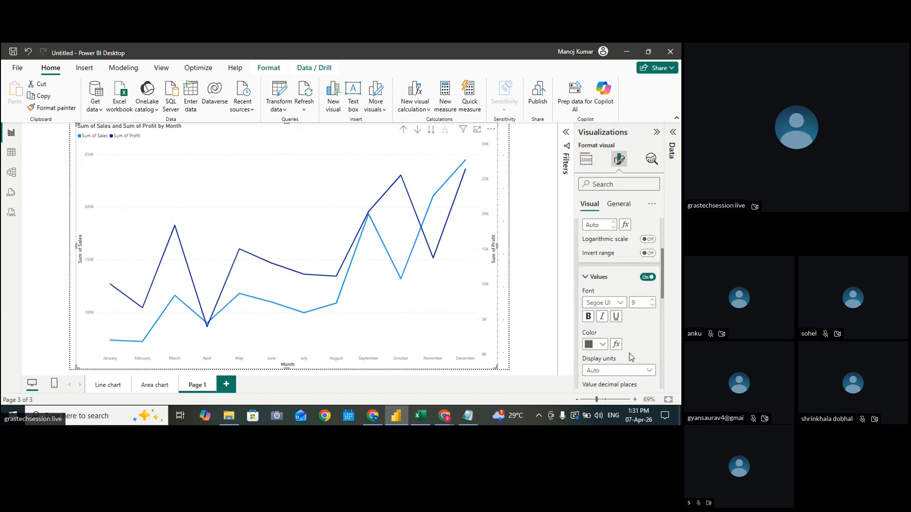
pyautogui.click(653, 300)
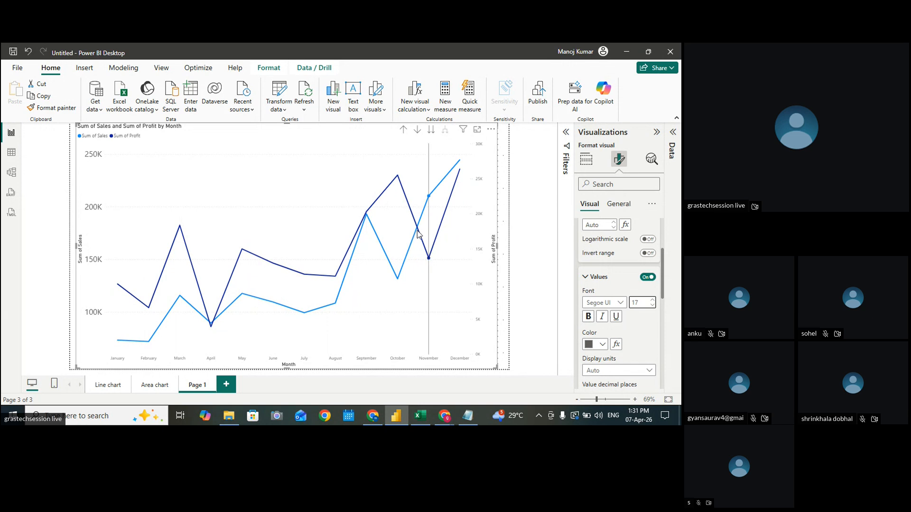
pyautogui.moveTo(418, 231)
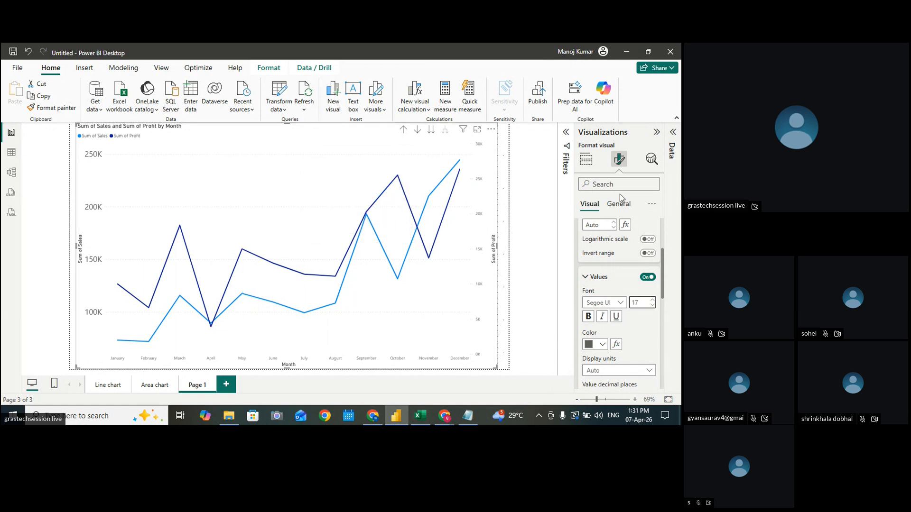
pyautogui.scroll(-2, 603, 351)
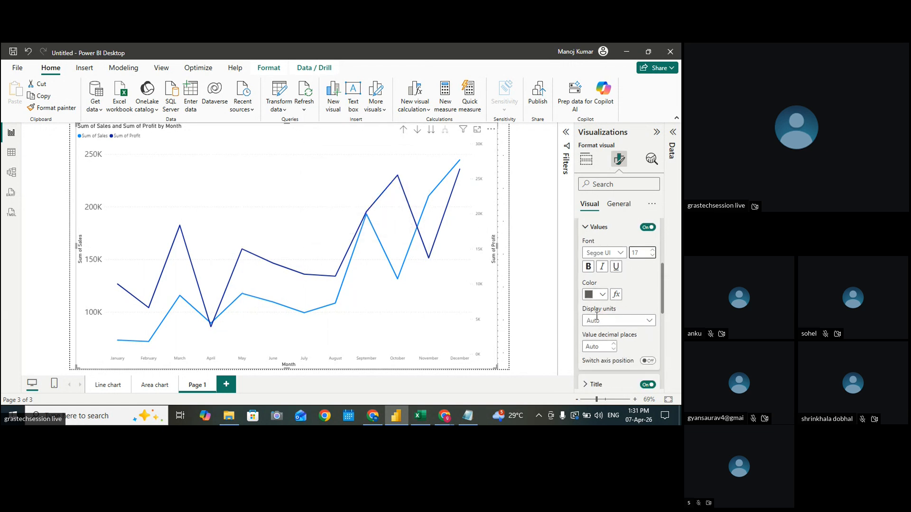
pyautogui.click(586, 227)
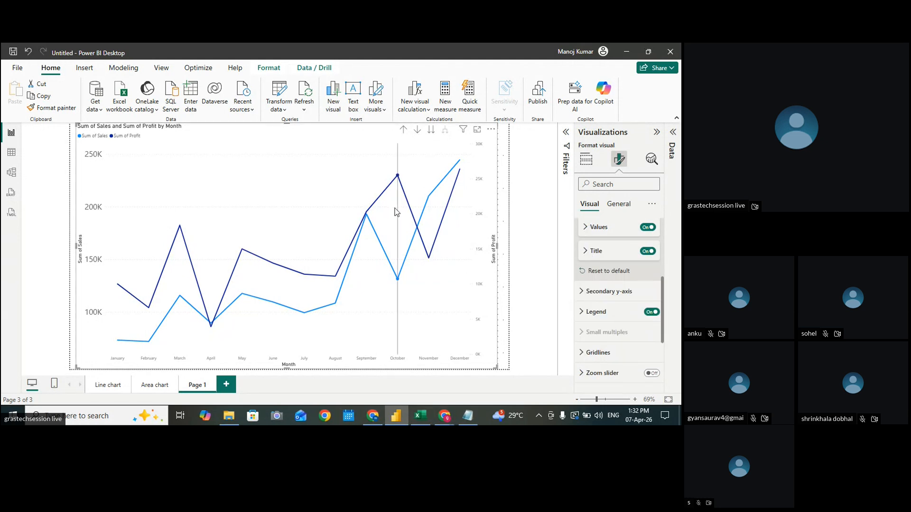
# Set the font size of the chart's secondary y-axis values to 17 and deselect the chart
pyautogui.click(586, 290)
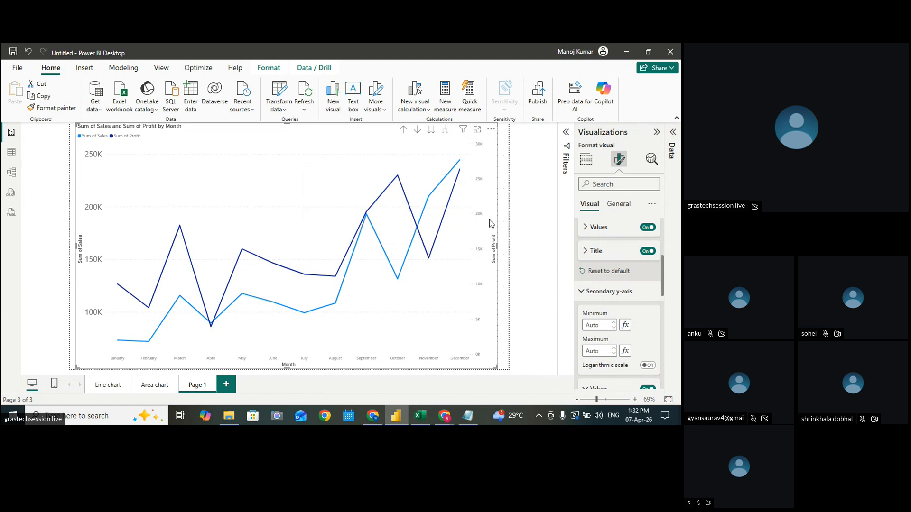
pyautogui.scroll(3, 587, 271)
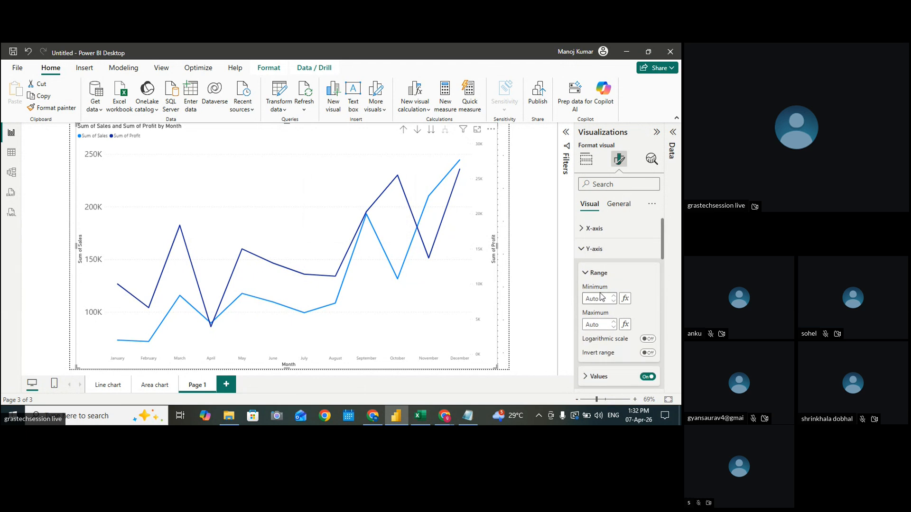
pyautogui.click(583, 249)
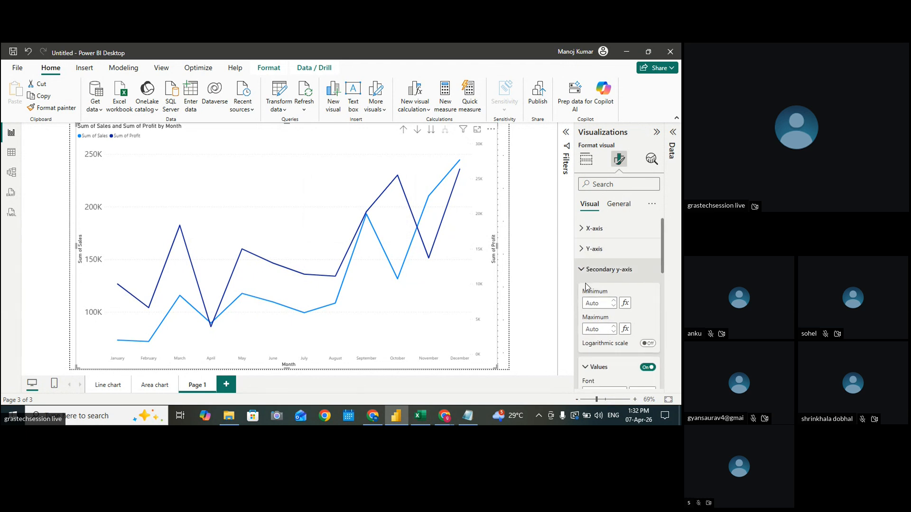
pyautogui.scroll(-1, 617, 378)
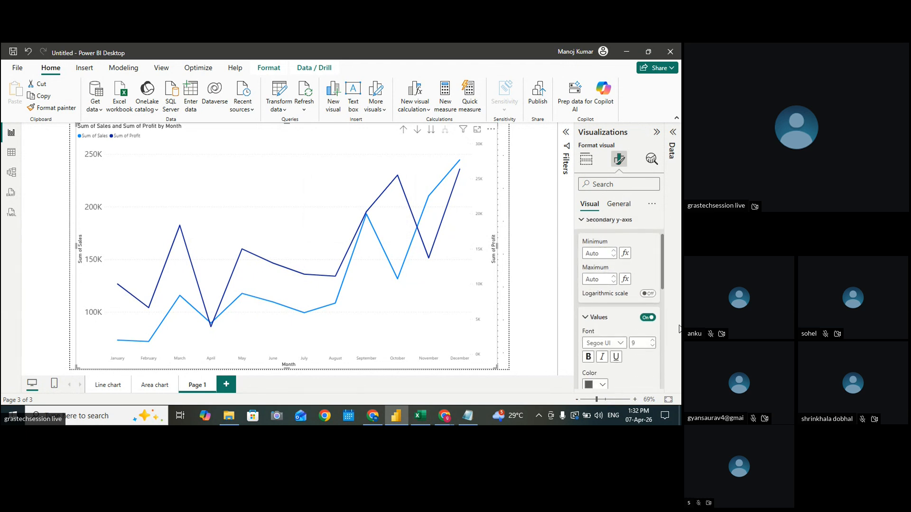
pyautogui.click(653, 341)
pyautogui.click(653, 341)
pyautogui.click(653, 341)
pyautogui.click(652, 341)
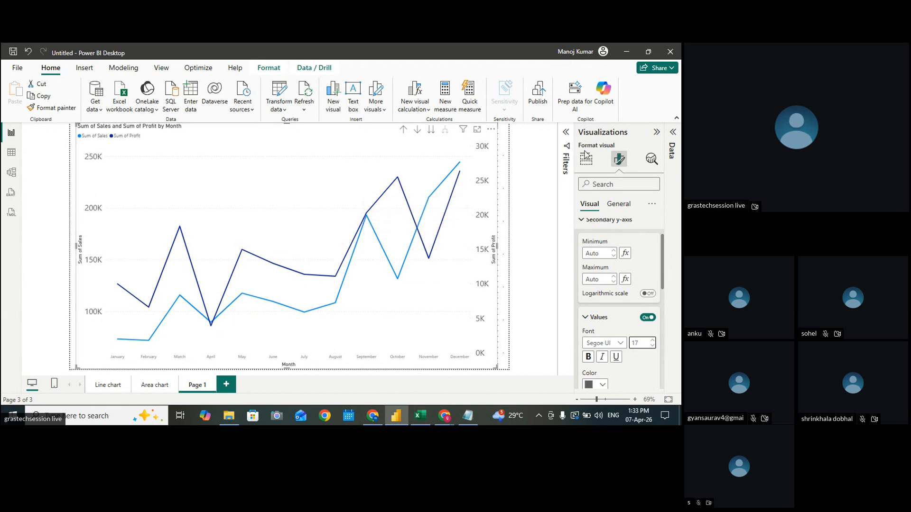
pyautogui.click(532, 147)
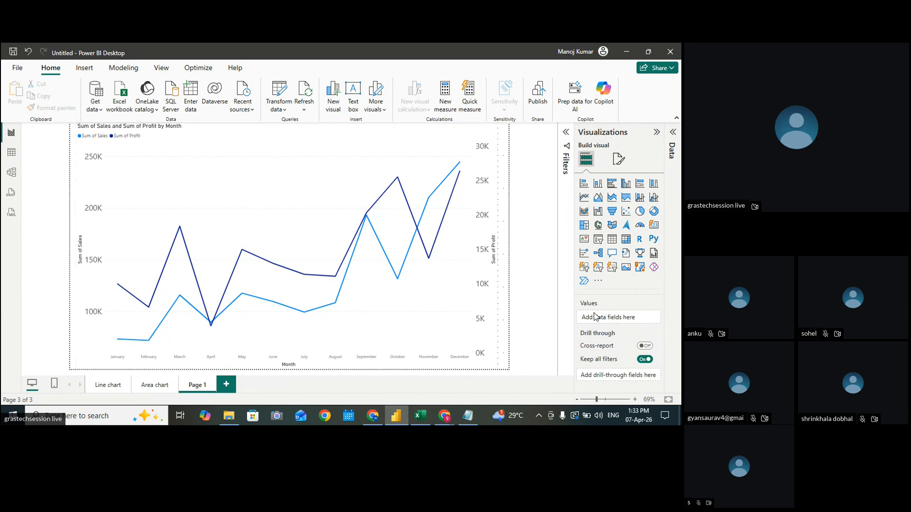
# Move Profit onto the Y-axis with Sales to compare both lines on one scale, and return it to the secondary y-axis
pyautogui.click(429, 285)
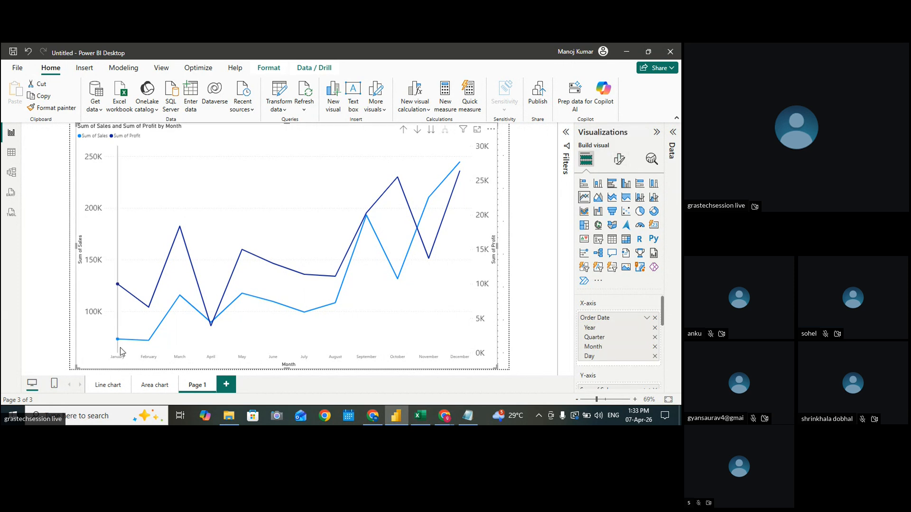
pyautogui.moveTo(471, 340)
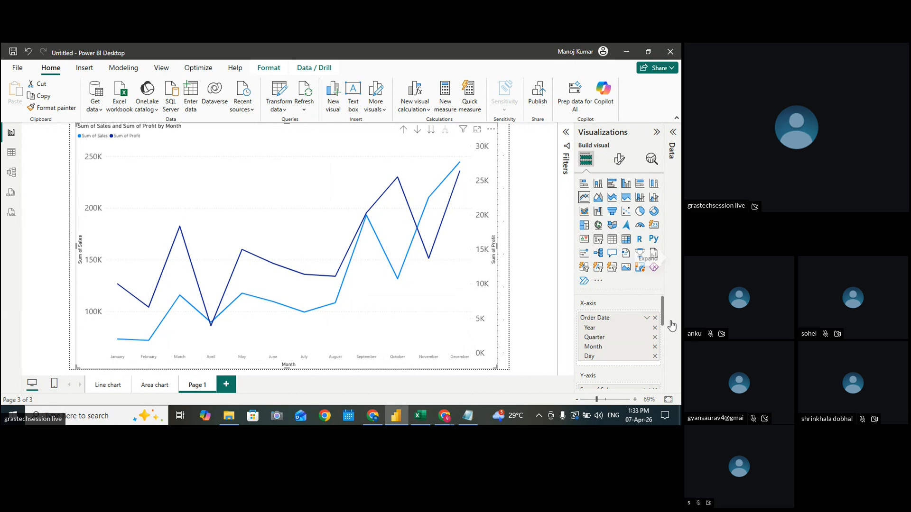
pyautogui.scroll(-2, 665, 324)
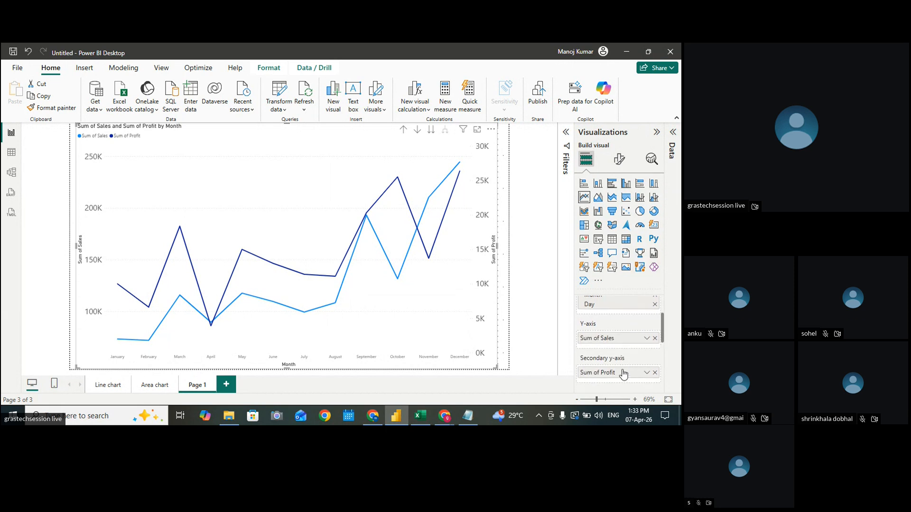
pyautogui.moveTo(622, 367); pyautogui.dragTo(618, 350)
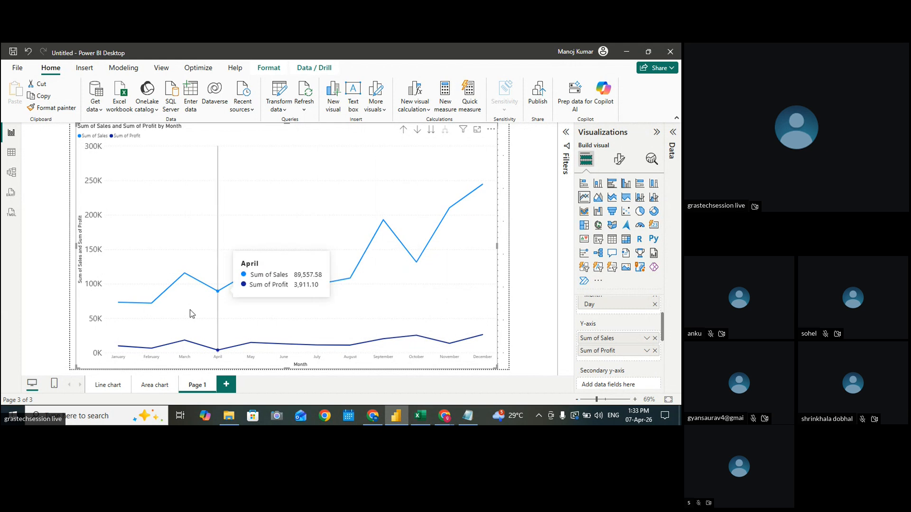
pyautogui.moveTo(472, 219)
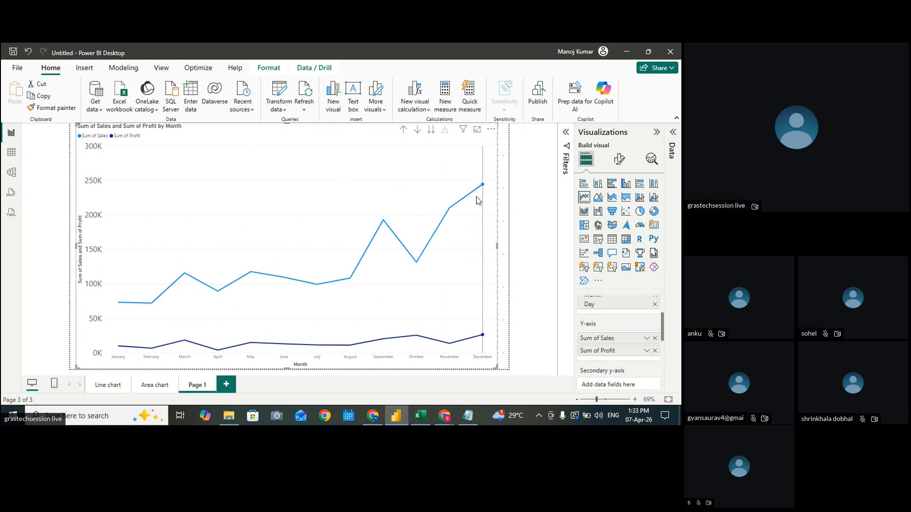
pyautogui.moveTo(482, 186)
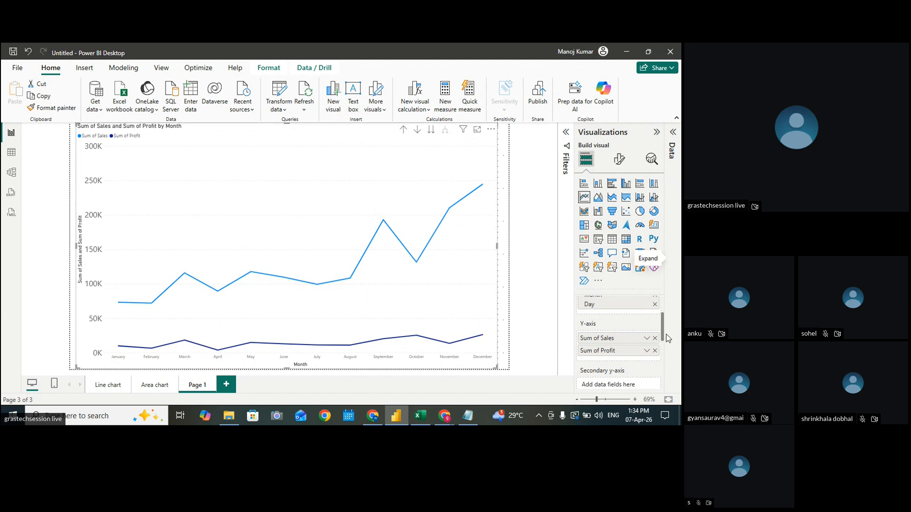
pyautogui.moveTo(663, 338); pyautogui.dragTo(663, 346)
pyautogui.moveTo(609, 326); pyautogui.dragTo(614, 363)
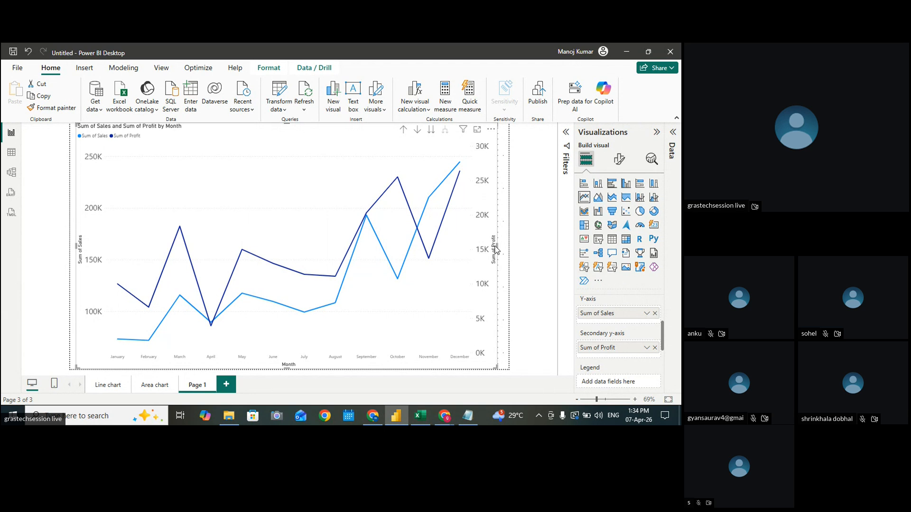
# Rename the third report page as "Scondry" and inspect monthly points on its chart
pyautogui.doubleClick(210, 388)
pyautogui.press('BackSpace')
pyautogui.press('BackSpace')
pyautogui.press('BackSpace')
pyautogui.press('BackSpace')
pyautogui.write('Scondry')
pyautogui.click(300, 372)
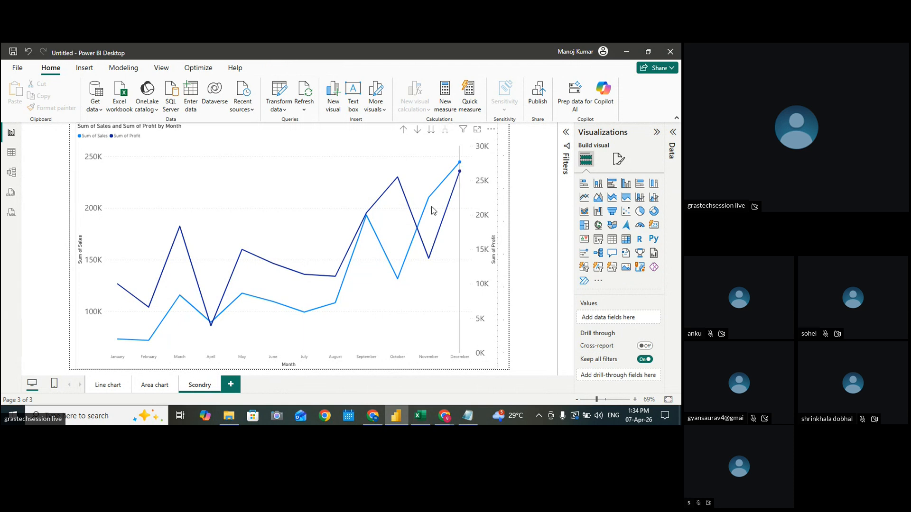
pyautogui.moveTo(351, 206)
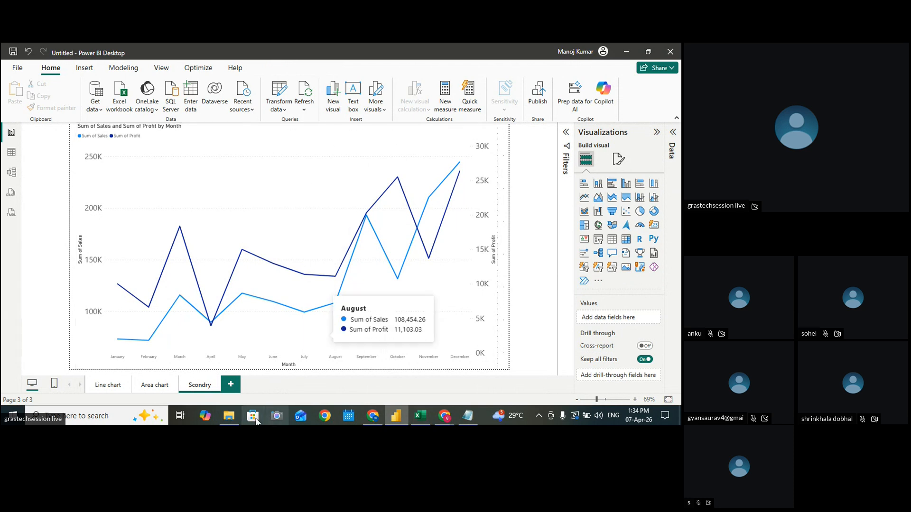
# Add a fourth report page with an empty ribbon chart and enlarge it to fill most of the canvas
pyautogui.click(231, 384)
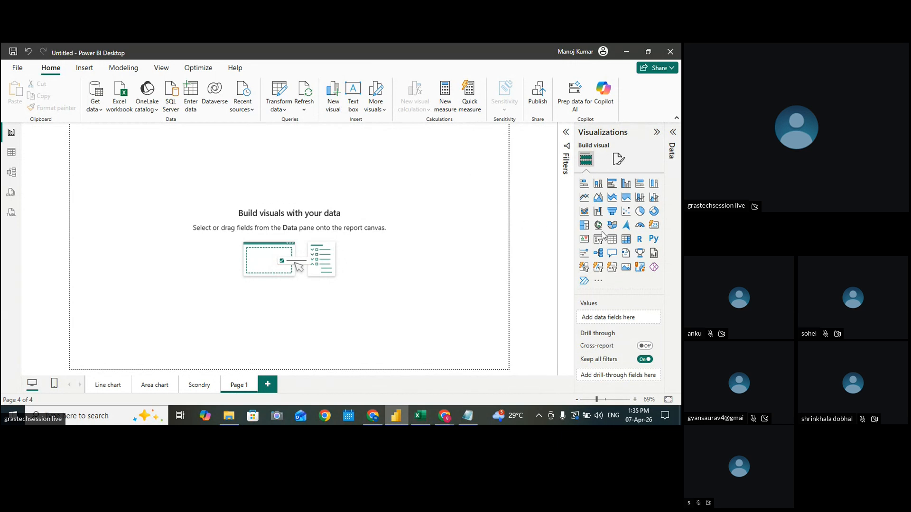
pyautogui.click(584, 213)
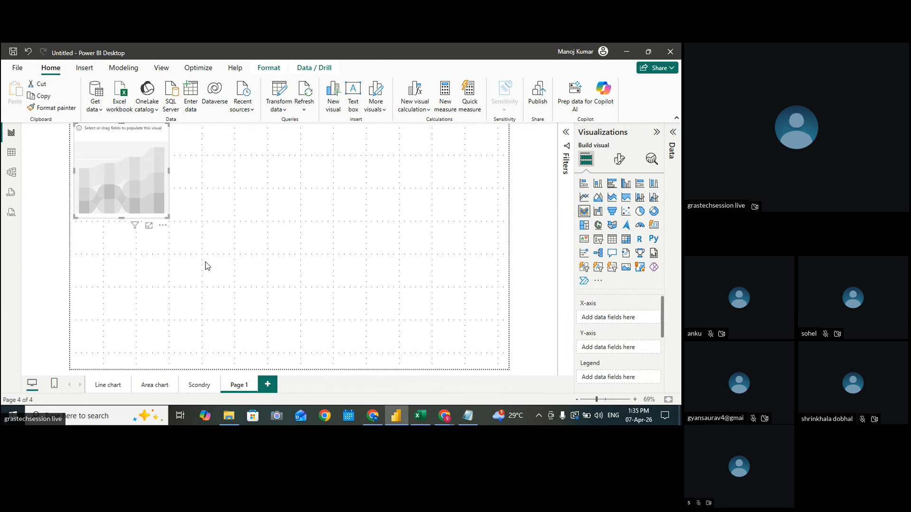
pyautogui.moveTo(165, 214); pyautogui.dragTo(498, 289)
pyautogui.moveTo(375, 246); pyautogui.dragTo(380, 297)
pyautogui.moveTo(302, 350); pyautogui.dragTo(295, 358)
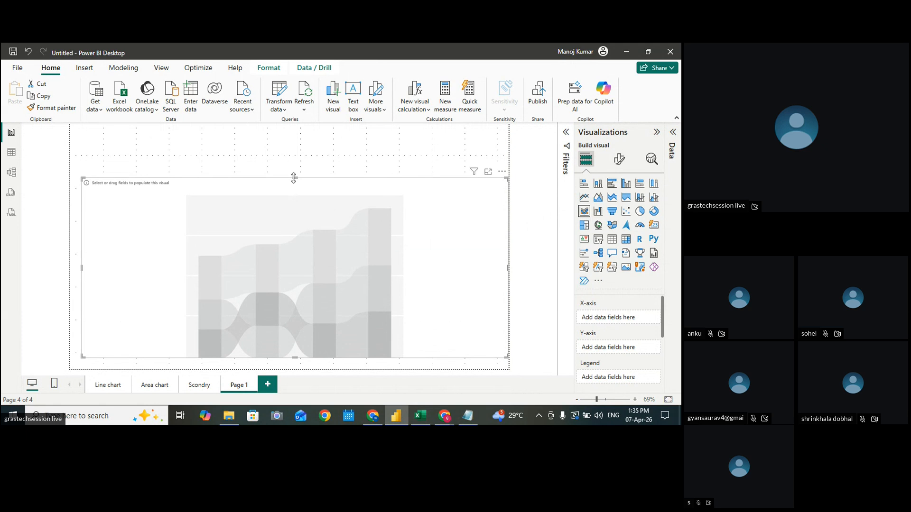
pyautogui.moveTo(294, 178); pyautogui.dragTo(299, 141)
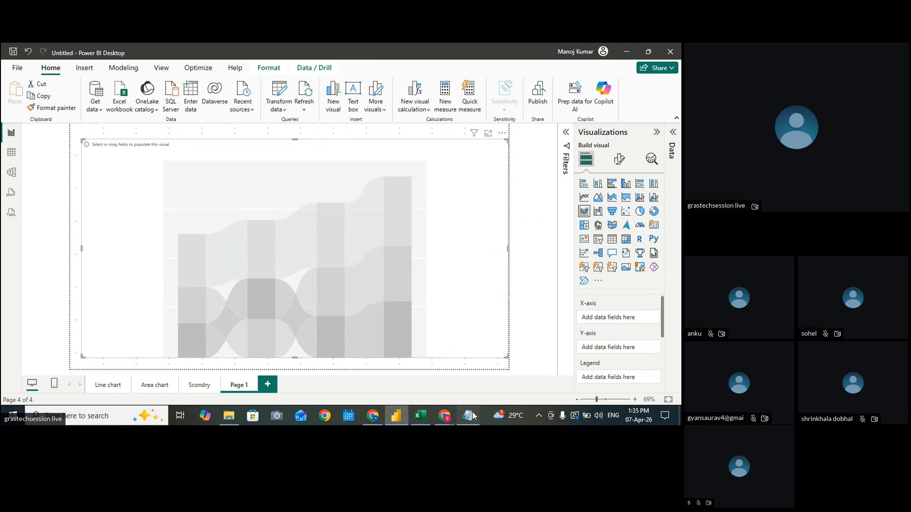
# Switch to Notepad and add the heading "-------------- Ribbon Chart" below the line chart notes
pyautogui.click(472, 412)
pyautogui.scroll(-2, 191, 310)
pyautogui.press('Return')
pyautogui.press('Return')
pyautogui.press('Return')
pyautogui.write('--------------')
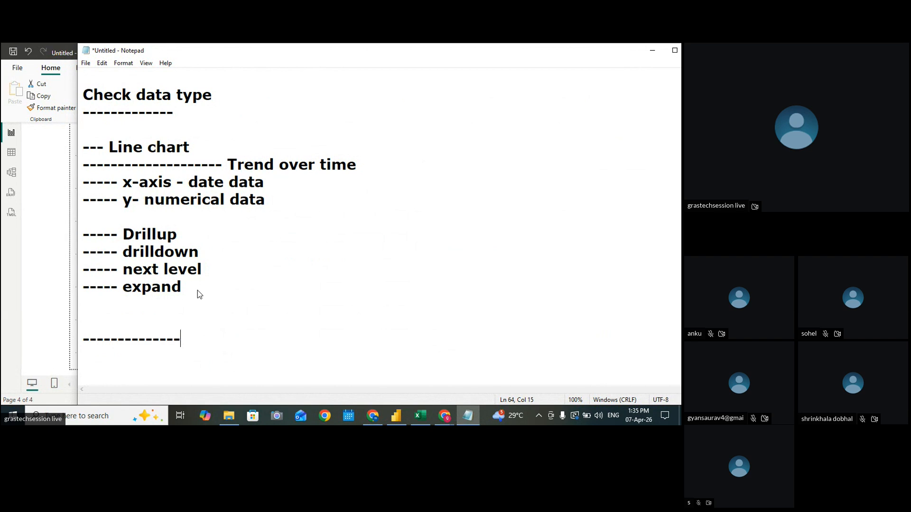
pyautogui.write(' Ribbon ')
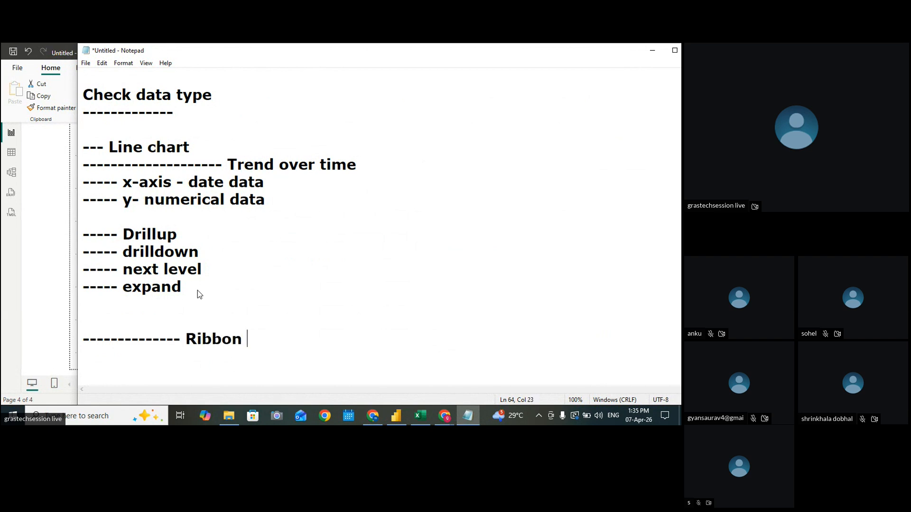
pyautogui.write('Chart')
pyautogui.press('Return')
pyautogui.press('Return')
# Switch back to Power BI Desktop, expand the Data pane and extend the ribbon chart to the canvas's lower edge
pyautogui.click(52, 285)
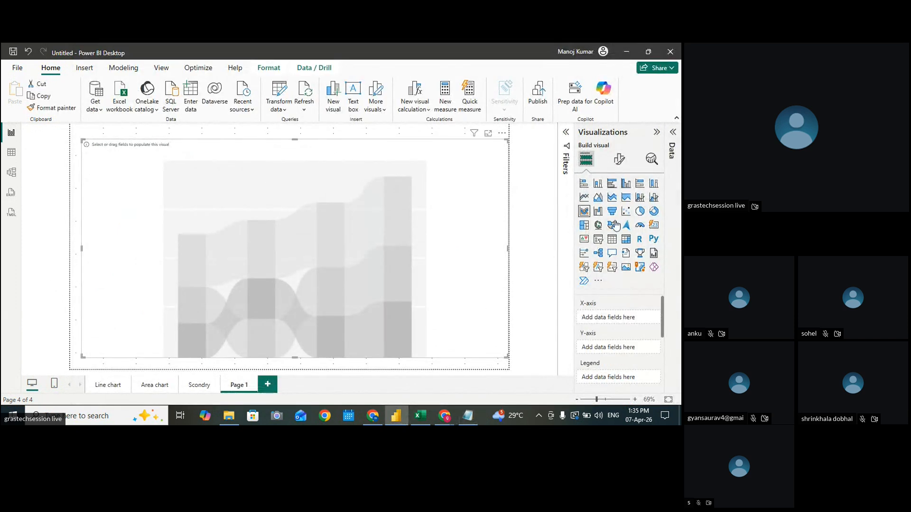
pyautogui.click(671, 150)
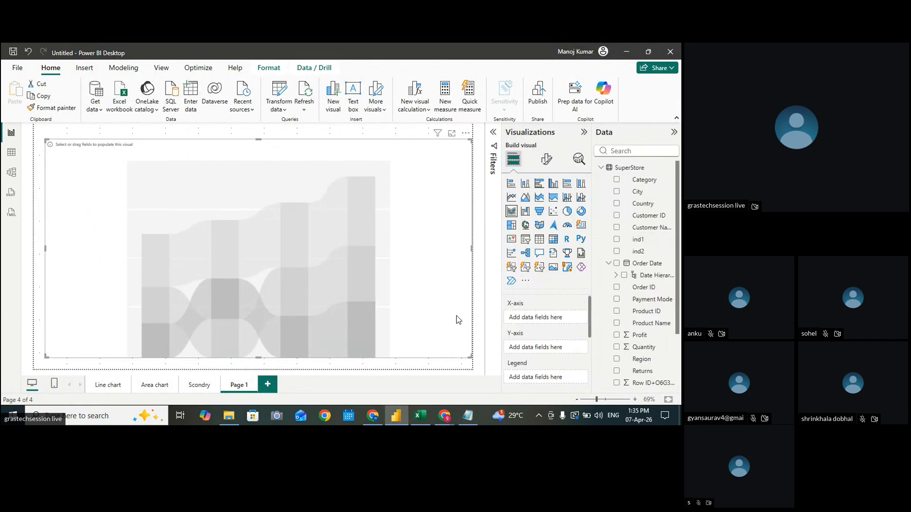
pyautogui.moveTo(470, 357); pyautogui.dragTo(469, 373)
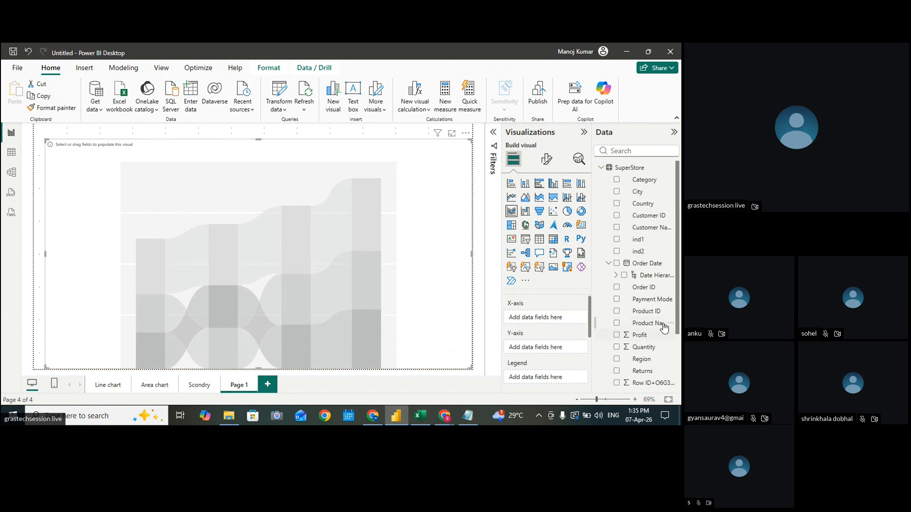
# Assign Region to the ribbon chart's X-axis and Sales to its Y-axis
pyautogui.scroll(-2, 655, 332)
pyautogui.moveTo(642, 330); pyautogui.dragTo(554, 320)
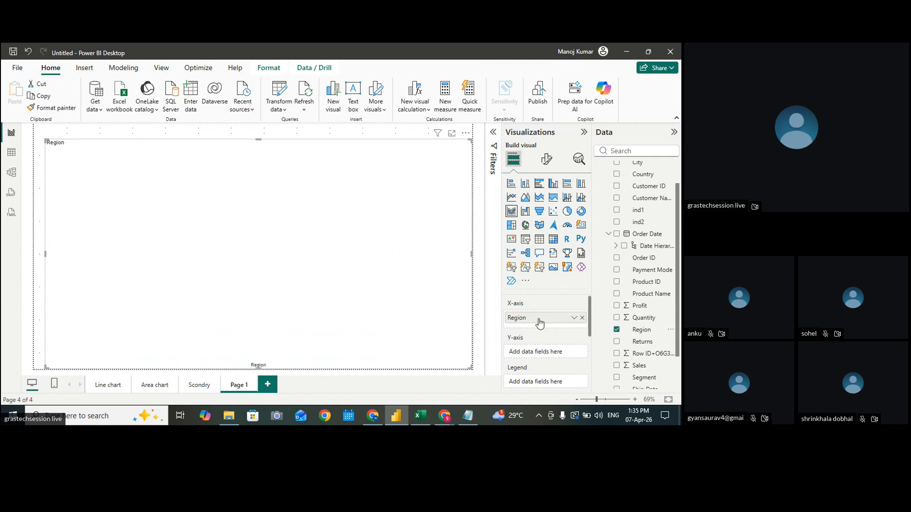
pyautogui.moveTo(637, 369); pyautogui.dragTo(559, 358)
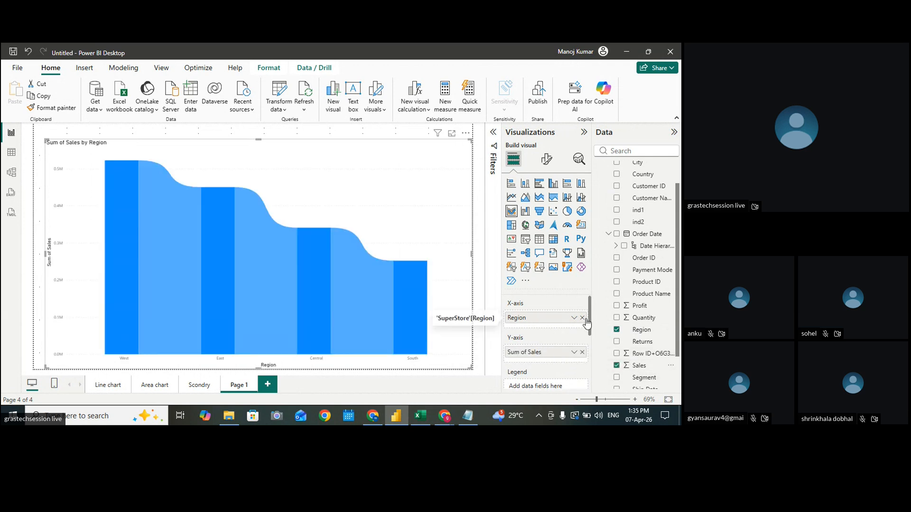
# Replace Region with Order Date on the ribbon chart's X-axis
pyautogui.moveTo(589, 318)
pyautogui.mouseDown()
pyautogui.moveTo(591, 330)
pyautogui.moveTo(592, 318)
pyautogui.mouseUp()
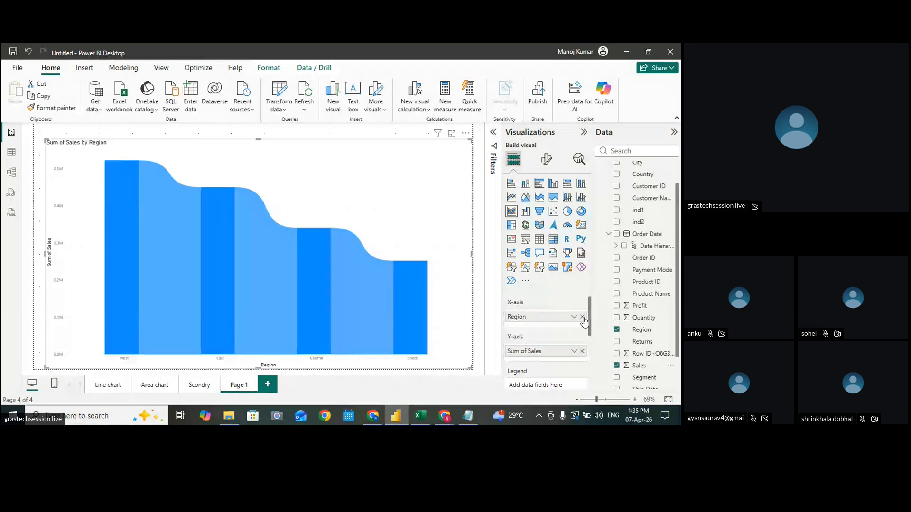
pyautogui.click(582, 317)
pyautogui.moveTo(646, 256); pyautogui.dragTo(538, 317)
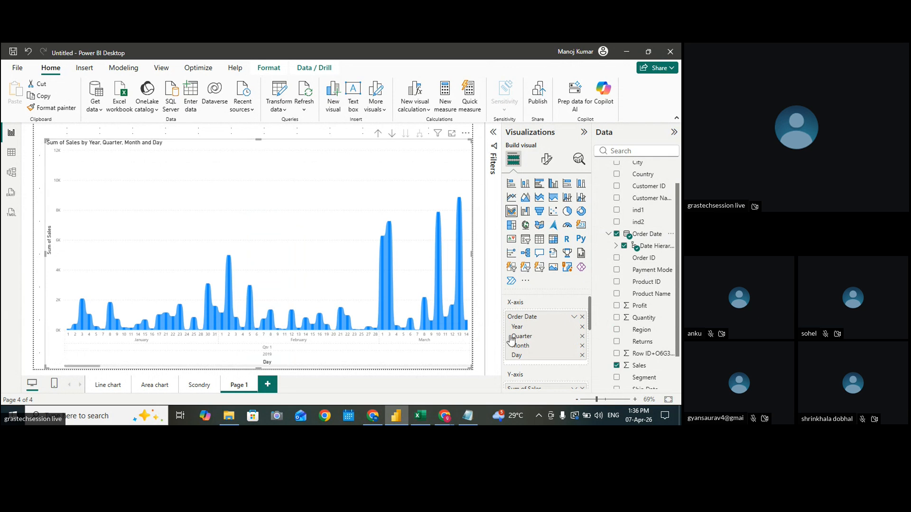
# Remove Day, Month and Year from the Order Date hierarchy on the ribbon chart's X-axis, keeping only Quarter
pyautogui.click(582, 355)
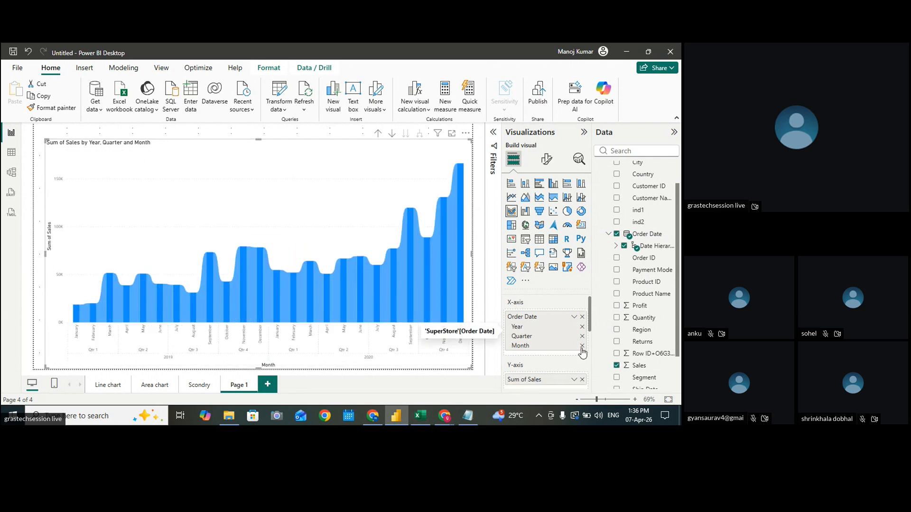
pyautogui.click(582, 345)
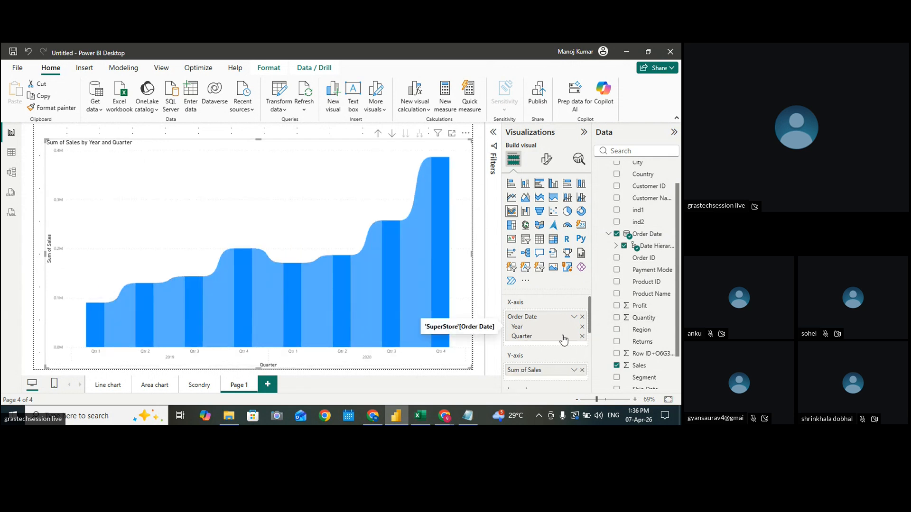
pyautogui.click(582, 327)
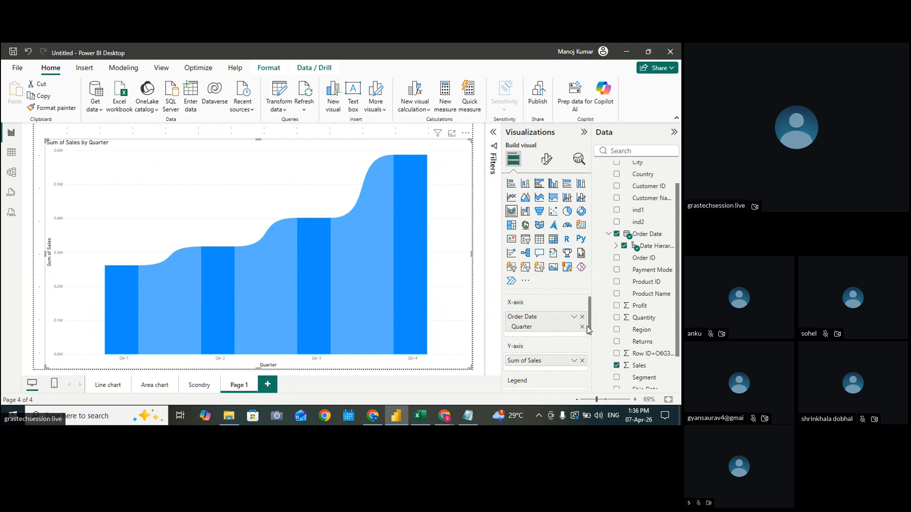
# Assign Region to the ribbon chart's legend to split the quarterly sales by region
pyautogui.scroll(-1, 592, 327)
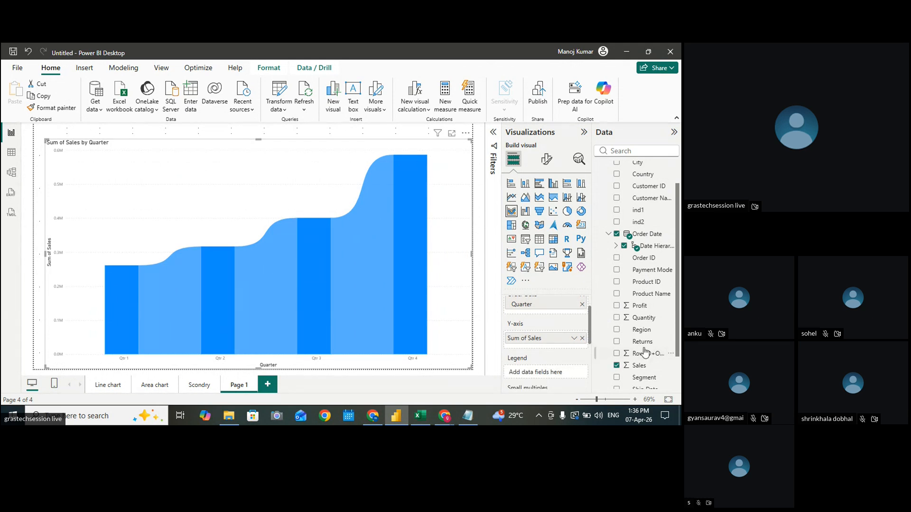
pyautogui.moveTo(642, 330); pyautogui.dragTo(565, 374)
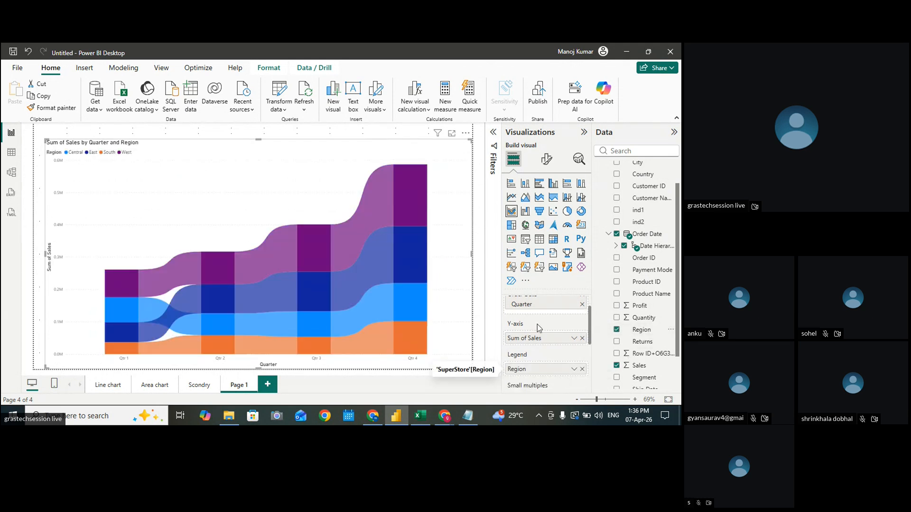
# Collapse the Visualizations and Data panes to examine the regional ribbons across the quarters, and reopen the Visualizations pane
pyautogui.click(585, 132)
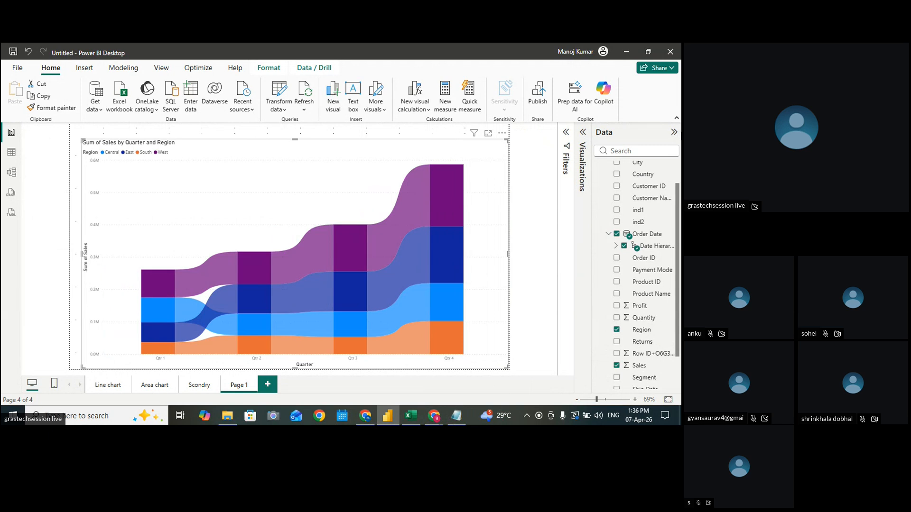
pyautogui.click(674, 133)
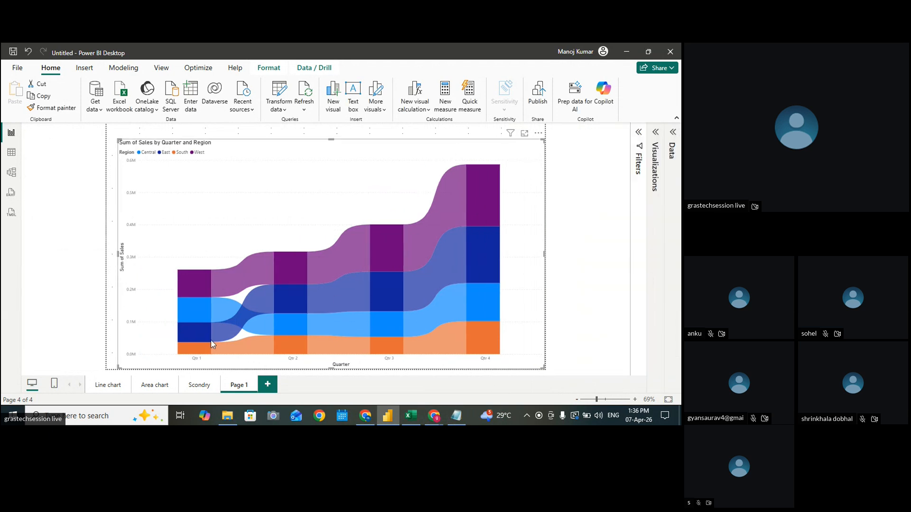
pyautogui.moveTo(234, 296)
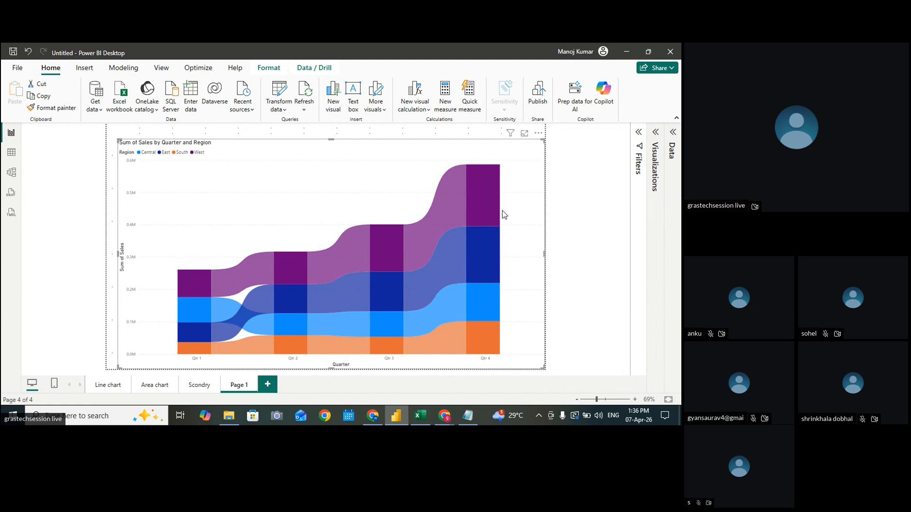
pyautogui.click(655, 153)
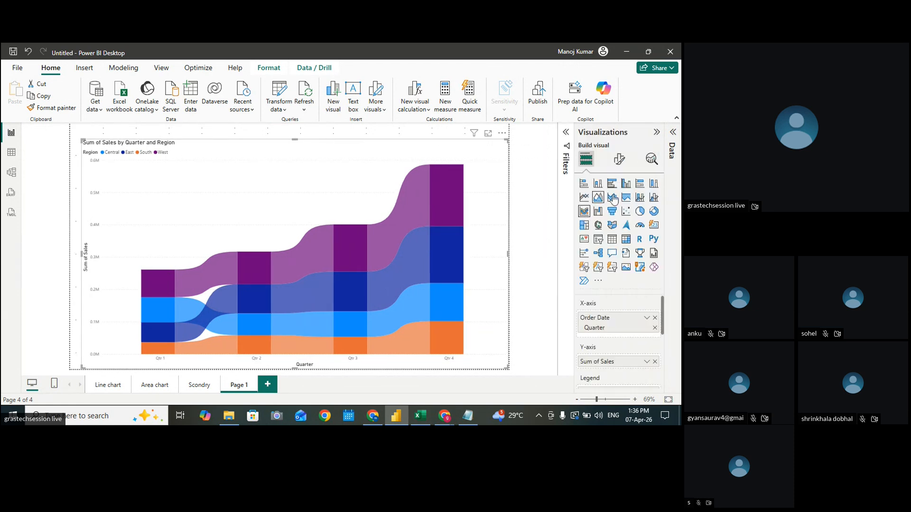
# Format the ribbon chart's X-axis values with font size 16 and bold
pyautogui.click(619, 160)
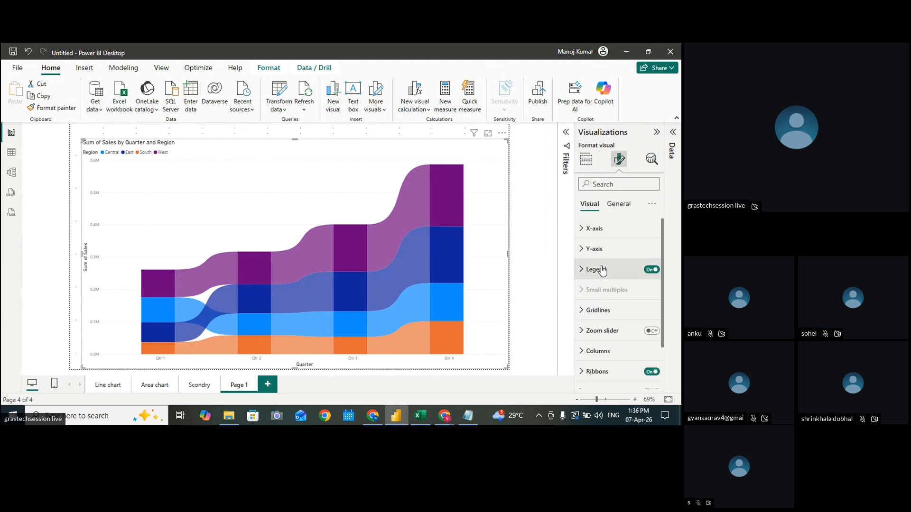
pyautogui.click(597, 228)
pyautogui.click(651, 278)
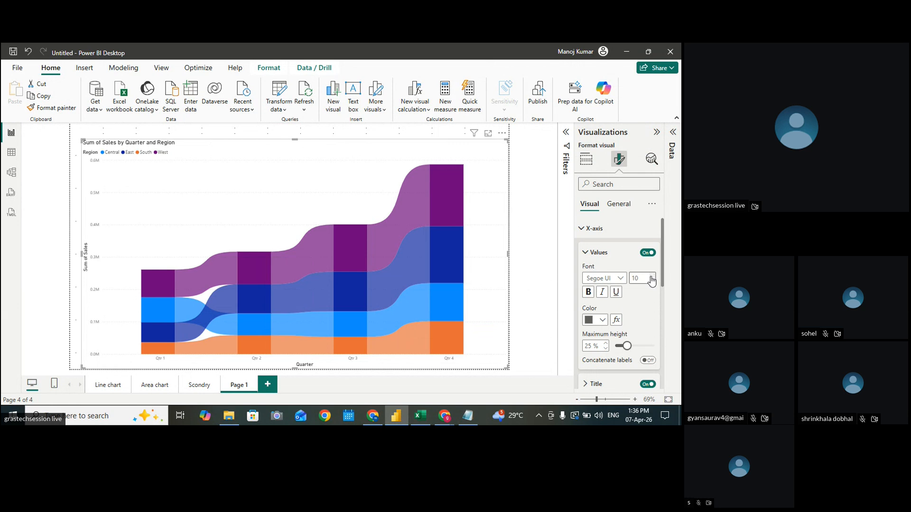
pyautogui.click(652, 276)
pyautogui.click(652, 276)
pyautogui.click(652, 276)
pyautogui.click(588, 292)
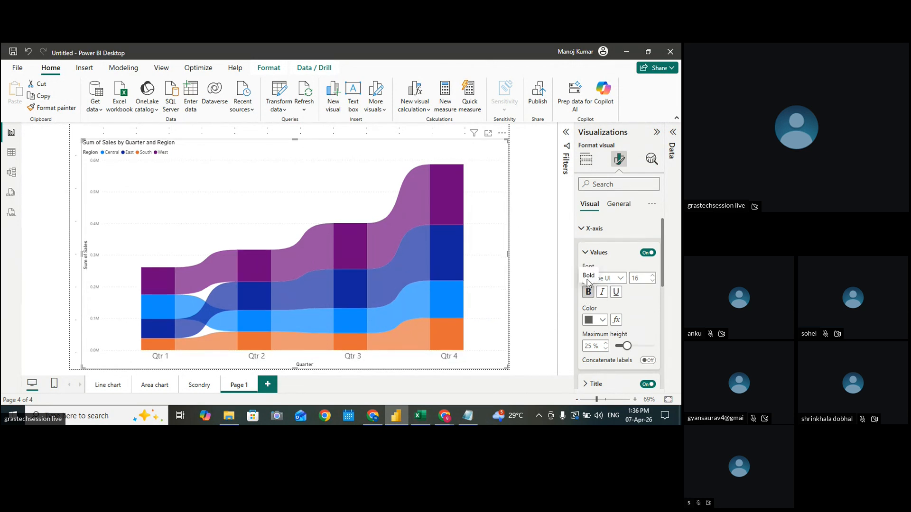
pyautogui.click(585, 254)
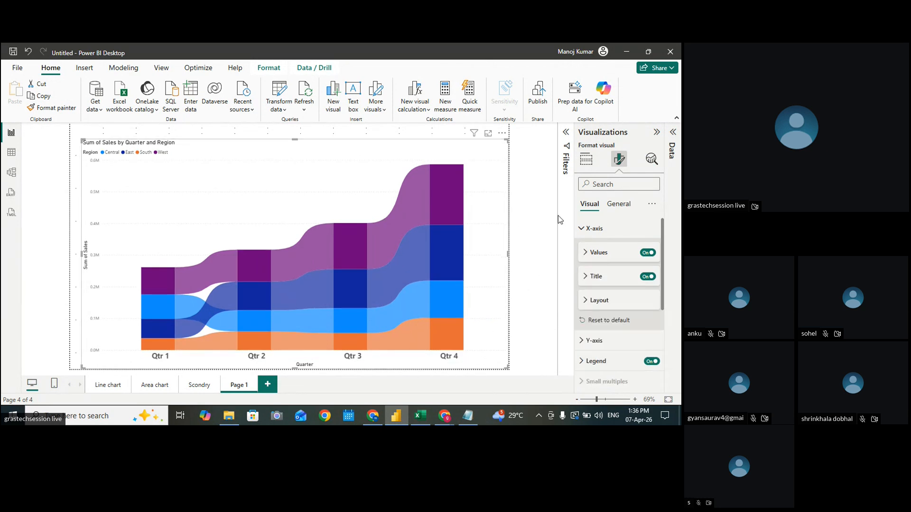
# Enlarge the font of the ribbon chart's Y-axis values and return to the chart's field assignments
pyautogui.click(582, 236)
pyautogui.click(588, 250)
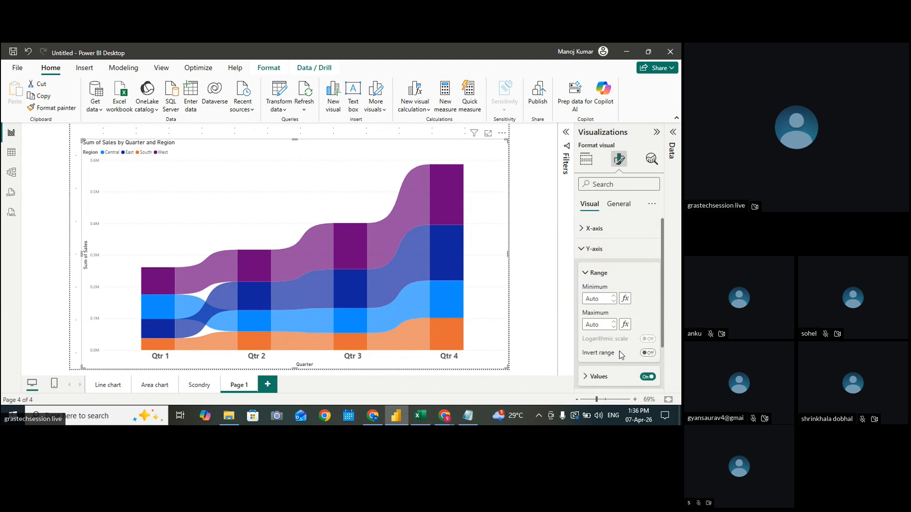
pyautogui.click(599, 378)
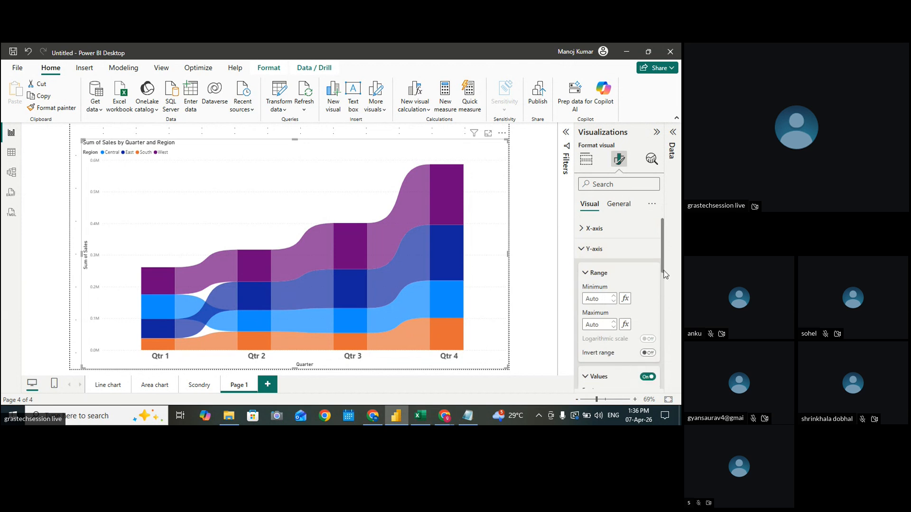
pyautogui.moveTo(662, 276); pyautogui.dragTo(665, 309)
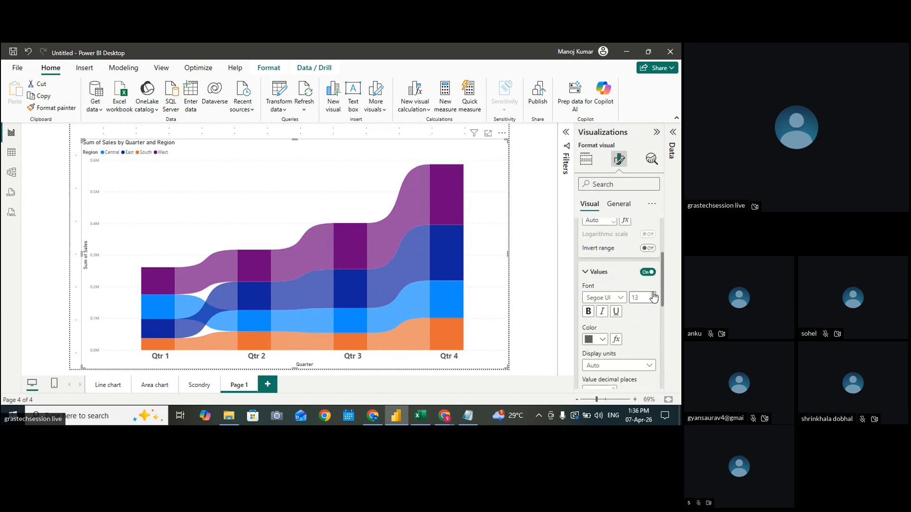
pyautogui.click(590, 272)
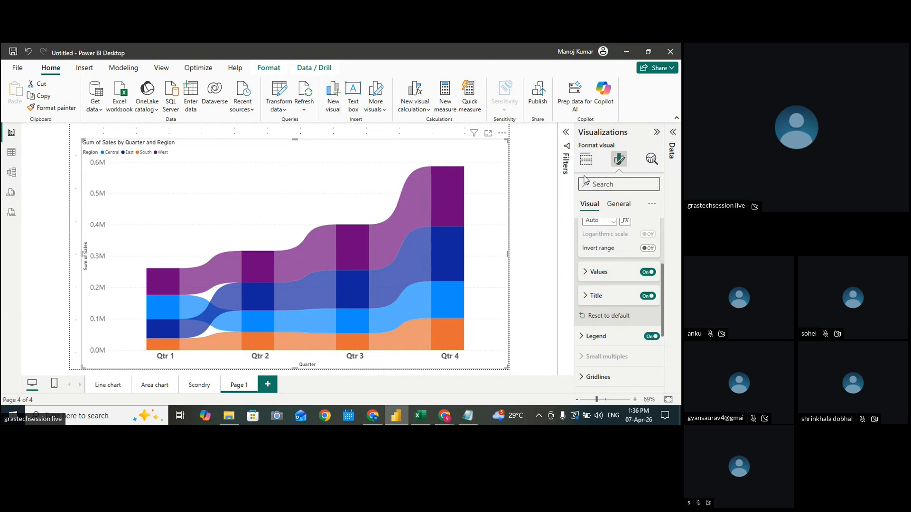
pyautogui.click(586, 161)
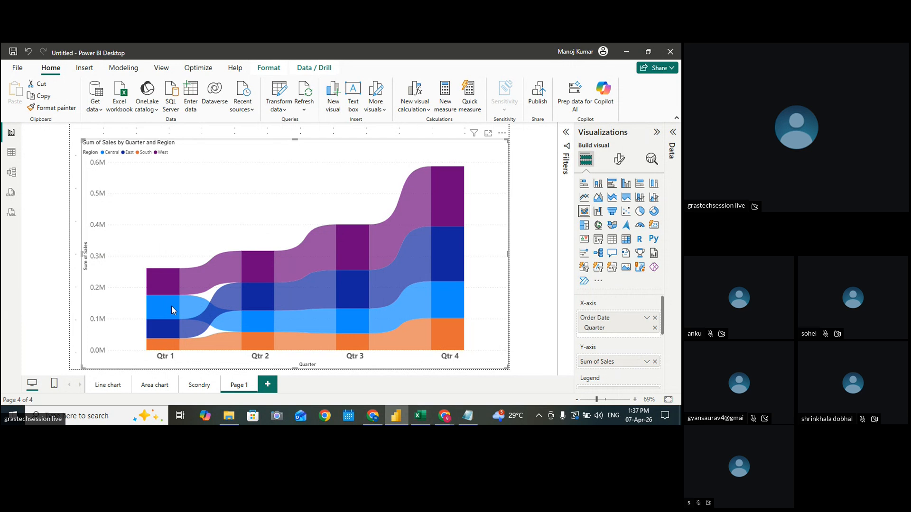
pyautogui.moveTo(172, 307)
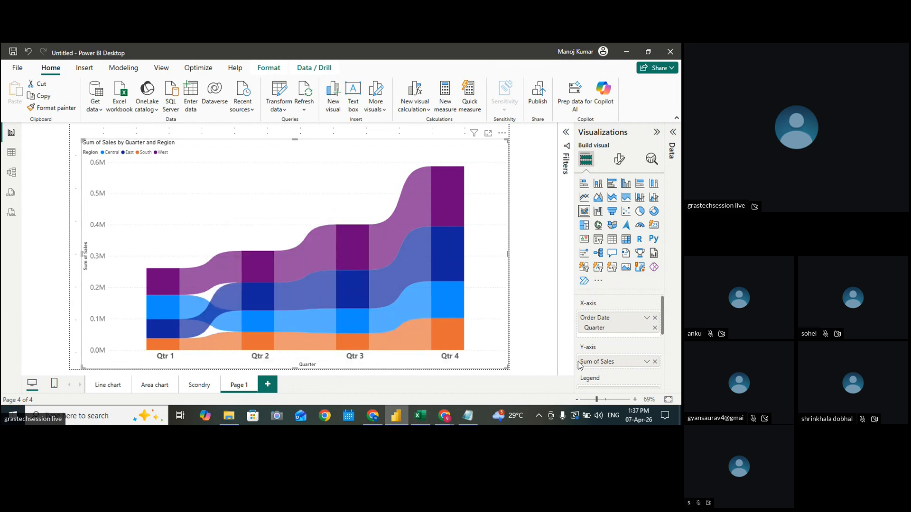
pyautogui.moveTo(664, 329); pyautogui.dragTo(664, 337)
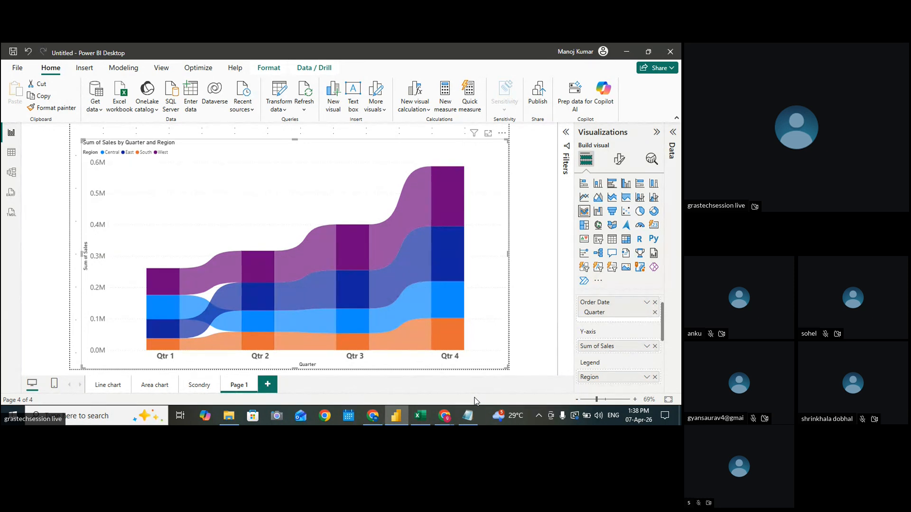
# Rename the current report page Page 1 as "Ribbon chart"
pyautogui.doubleClick(247, 387)
pyautogui.press('BackSpace')
pyautogui.press('BackSpace')
pyautogui.press('BackSpace')
pyautogui.press('BackSpace')
pyautogui.press('BackSpace')
pyautogui.press('BackSpace')
pyautogui.write('Re')
pyautogui.write('b')
pyautogui.write('bo')
pyautogui.press('BackSpace')
pyautogui.press('BackSpace')
pyautogui.press('BackSpace')
pyautogui.press('BackSpace')
pyautogui.write('ibbon chart')
pyautogui.press('Return')
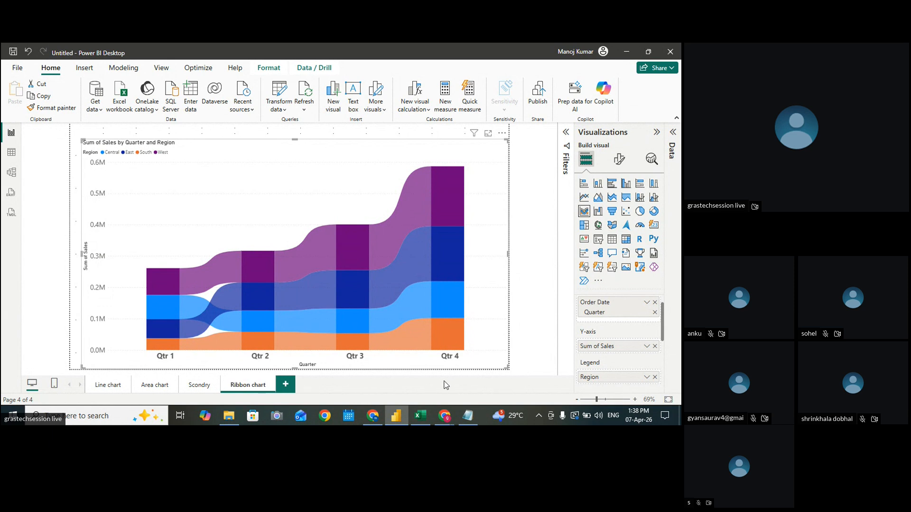
# Remove Order Date from the ribbon chart's X-axis and add the Quarter level of its date hierarchy back there
pyautogui.click(647, 302)
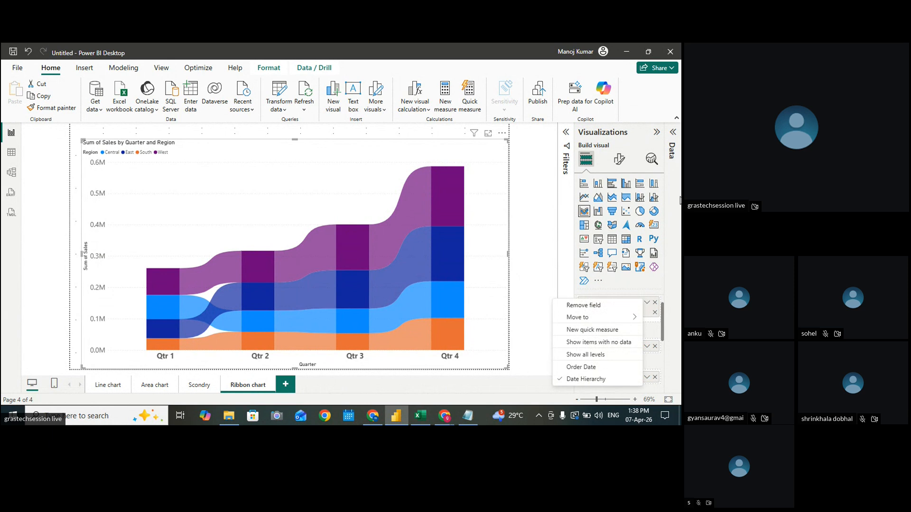
pyautogui.click(656, 303)
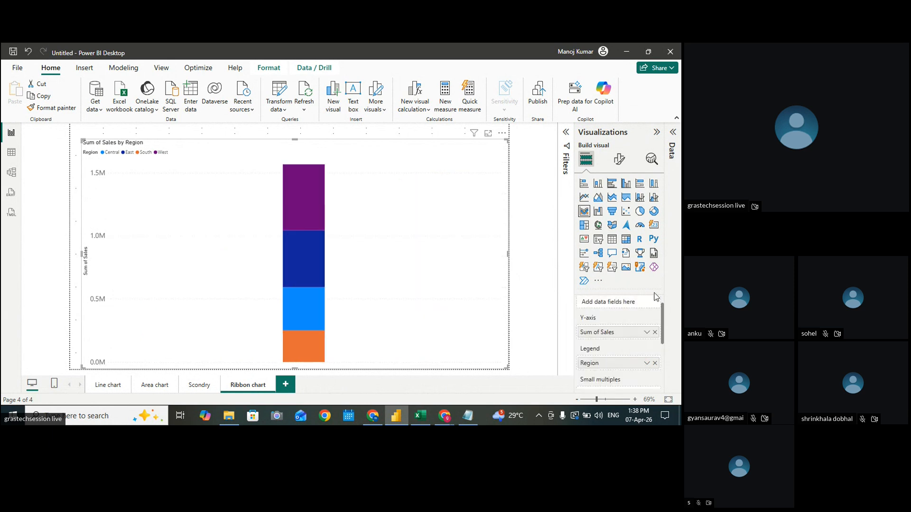
pyautogui.click(673, 150)
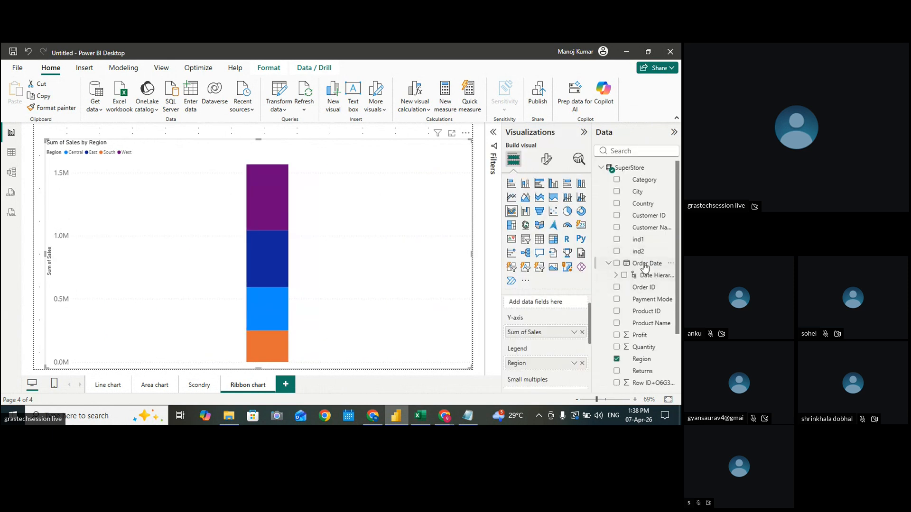
pyautogui.click(615, 276)
pyautogui.click(609, 264)
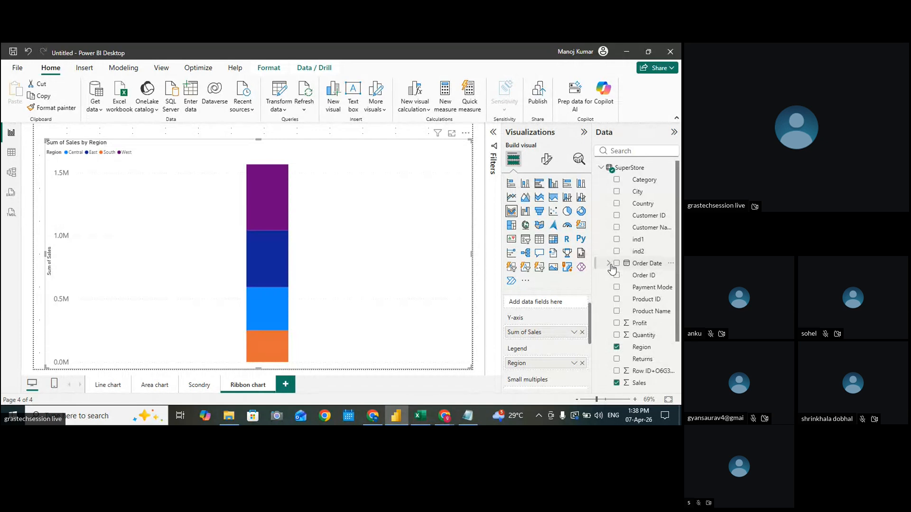
pyautogui.click(609, 264)
pyautogui.moveTo(653, 308); pyautogui.dragTo(546, 306)
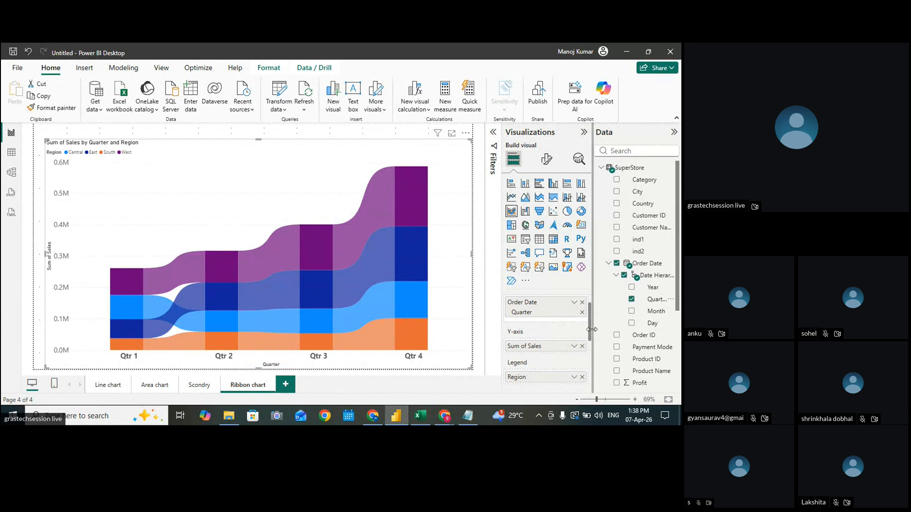
pyautogui.scroll(1, 591, 327)
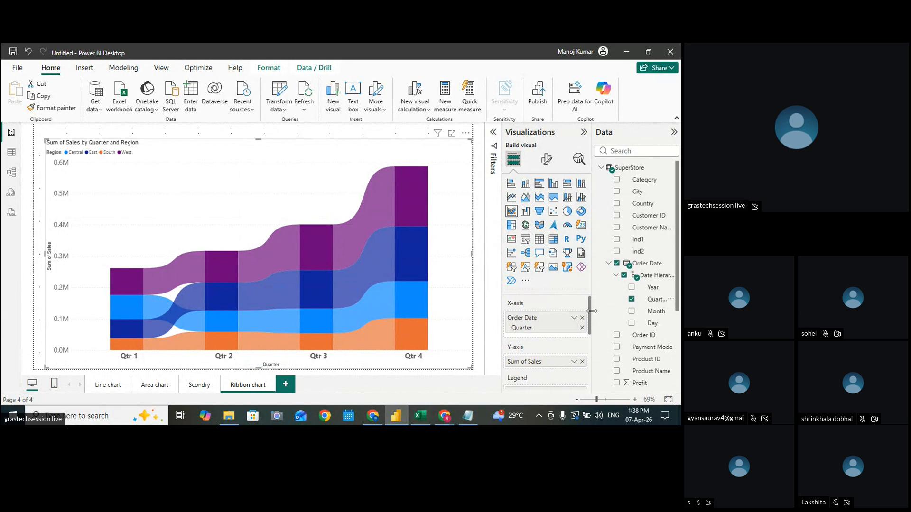
pyautogui.click(472, 372)
pyautogui.click(468, 362)
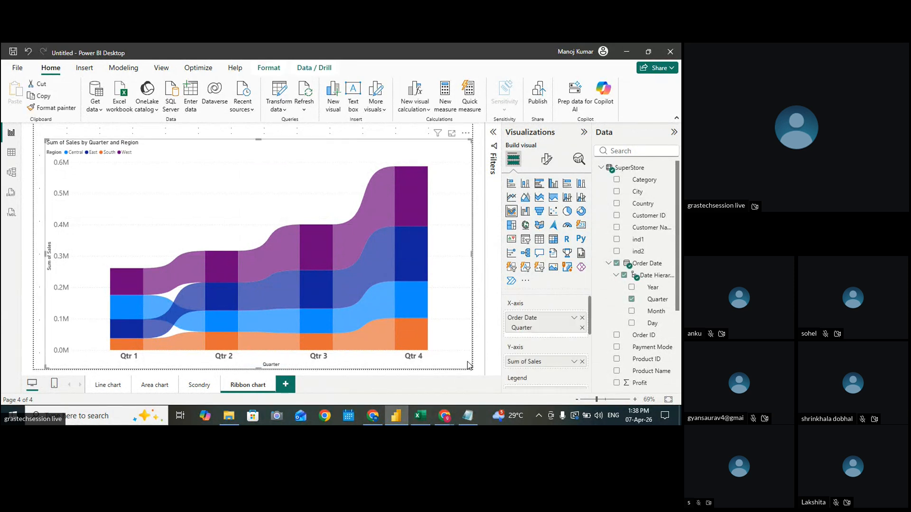
pyautogui.moveTo(420, 318)
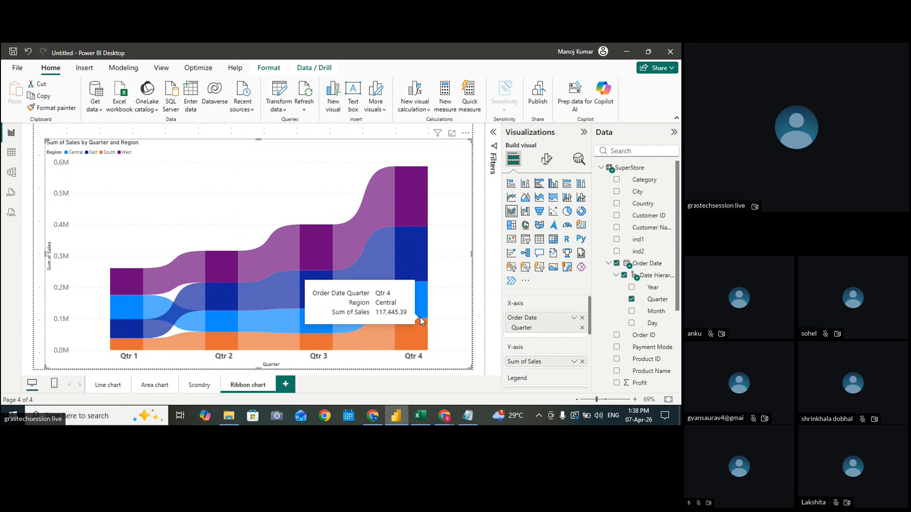
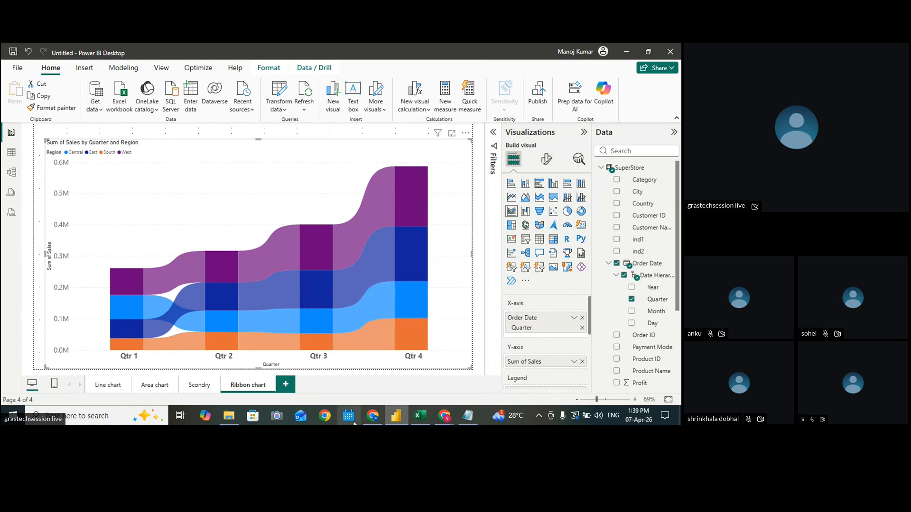
# Switch to the Notepad notes and add the line "------------------ Variation" under the Ribbon Chart heading
pyautogui.click(467, 421)
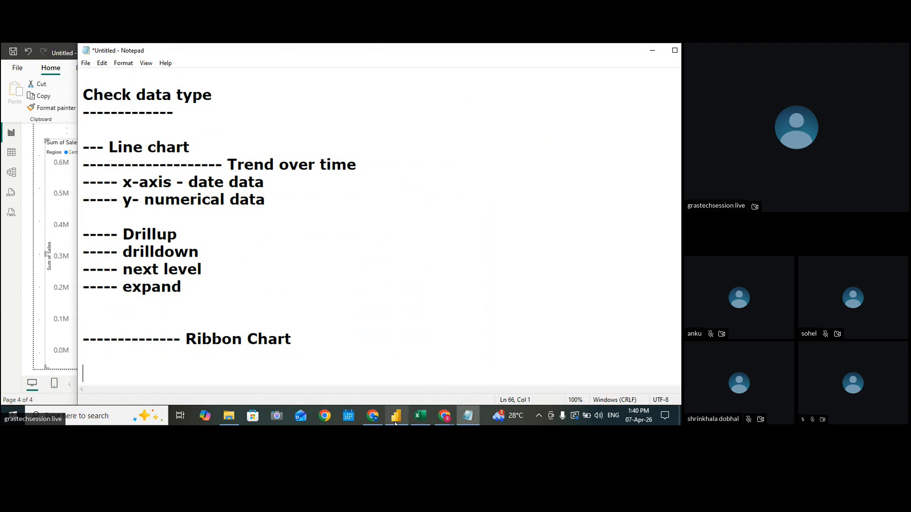
pyautogui.hotkey('alt', 'Tab')
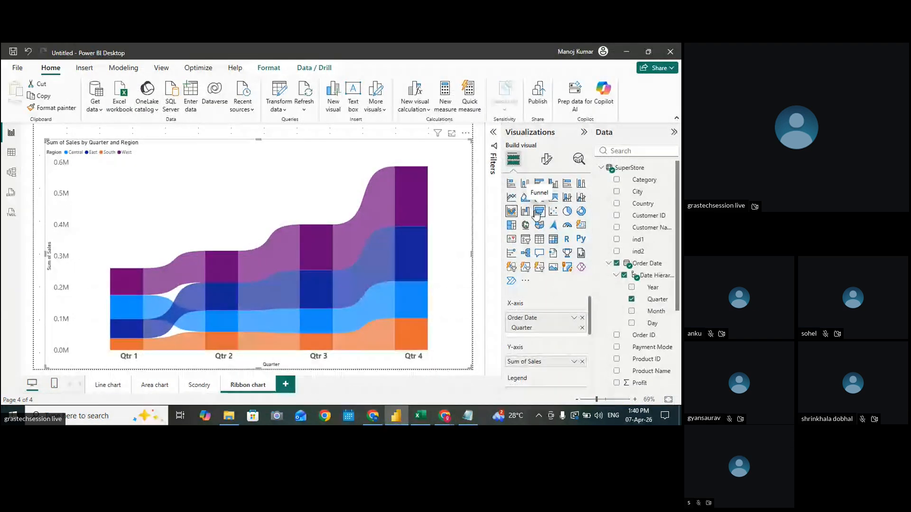
pyautogui.click(467, 416)
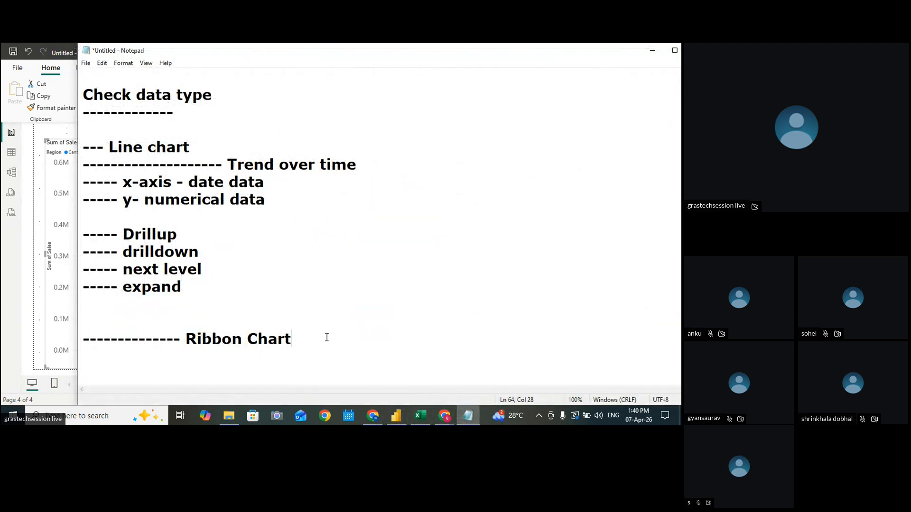
pyautogui.press('Return')
pyautogui.write('------------------ Vra')
pyautogui.press('BackSpace')
pyautogui.press('BackSpace')
pyautogui.write('ariation')
pyautogui.press('Return')
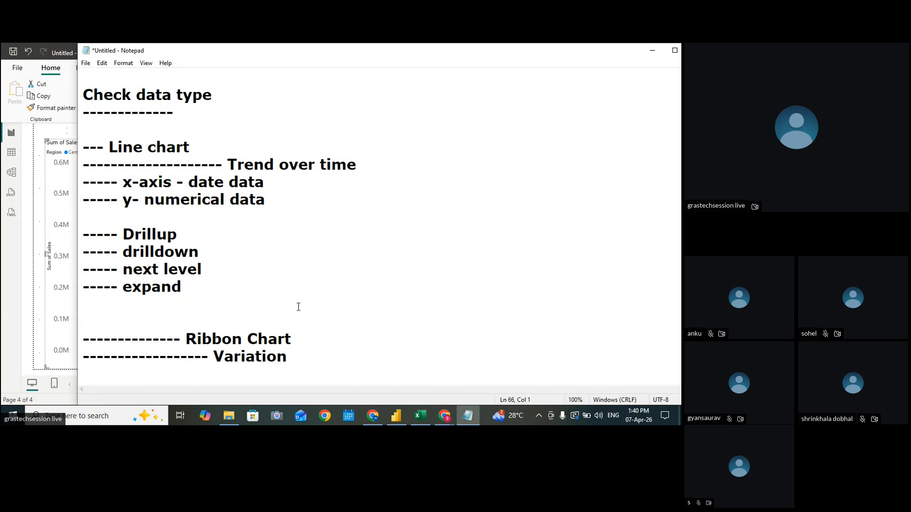
# Copy the line chart's "x-axis - date data" and "y- numerical data" lines below the ribbon chart's Variation line
pyautogui.moveTo(266, 200); pyautogui.dragTo(68, 187)
pyautogui.hotkey('ctrl', 'c')
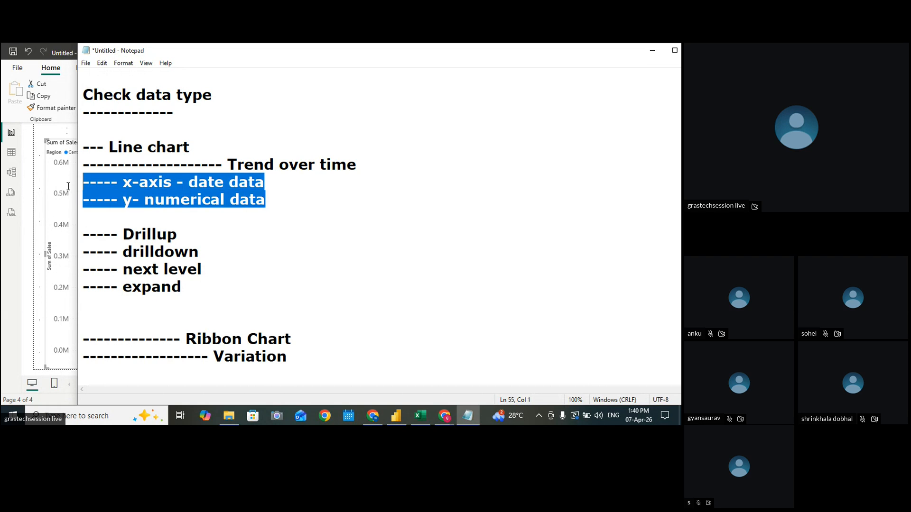
pyautogui.click(101, 369)
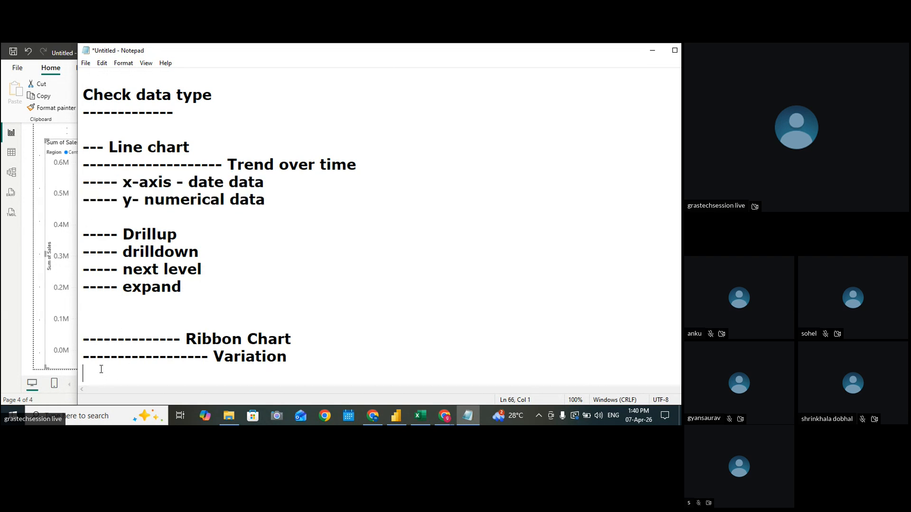
pyautogui.hotkey('ctrl', 'v')
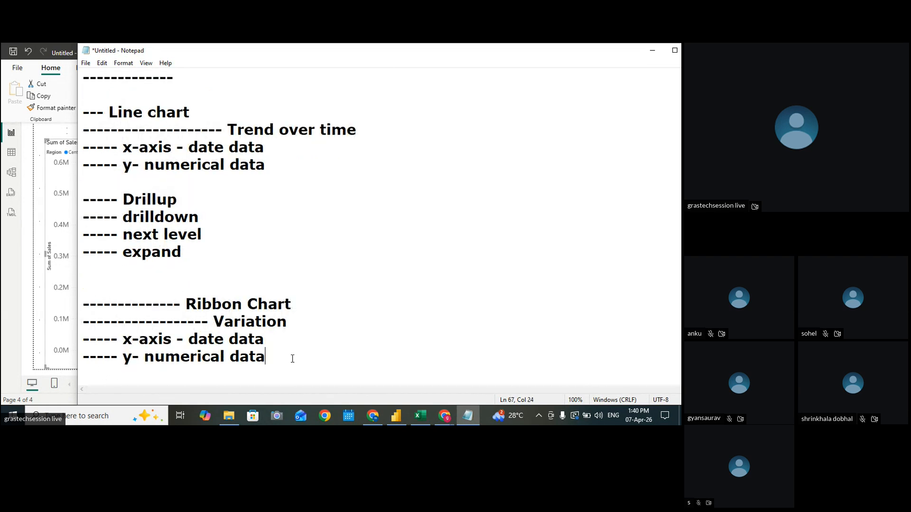
# Add a "Funnel" heading below the ribbon chart notes, followed by the line "----------------Variation"
pyautogui.press('Return')
pyautogui.press('Return')
pyautogui.write('Funnel')
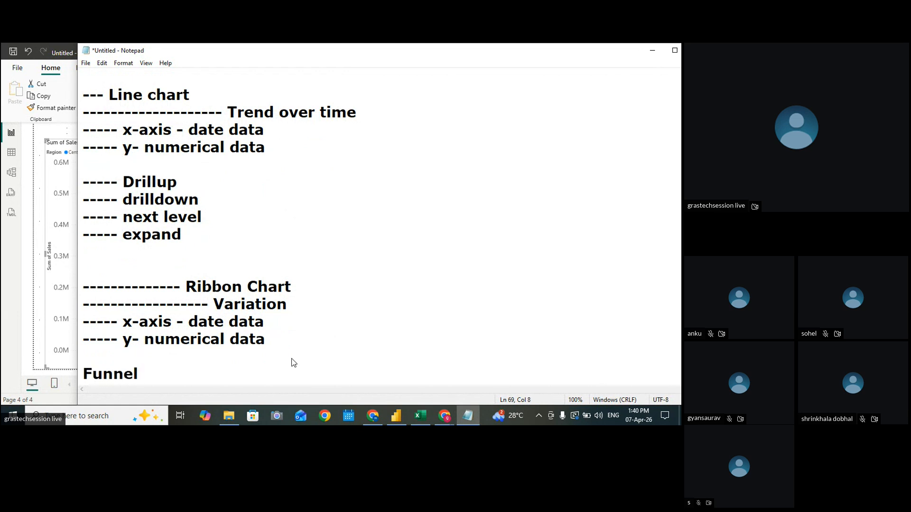
pyautogui.press('Return')
pyautogui.write('----------')
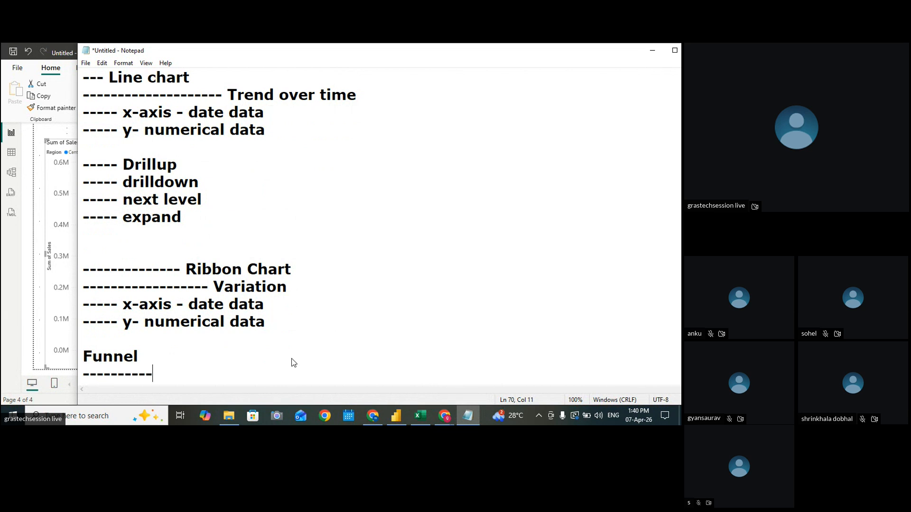
pyautogui.write('------Variation')
pyautogui.press('Return')
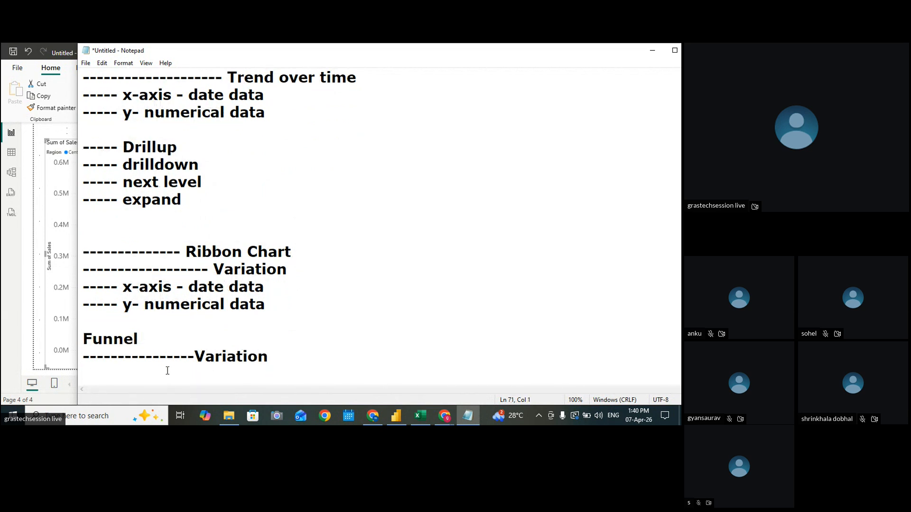
# Switch back to Power BI, add a new report page and insert an empty funnel chart on it
pyautogui.click(18, 350)
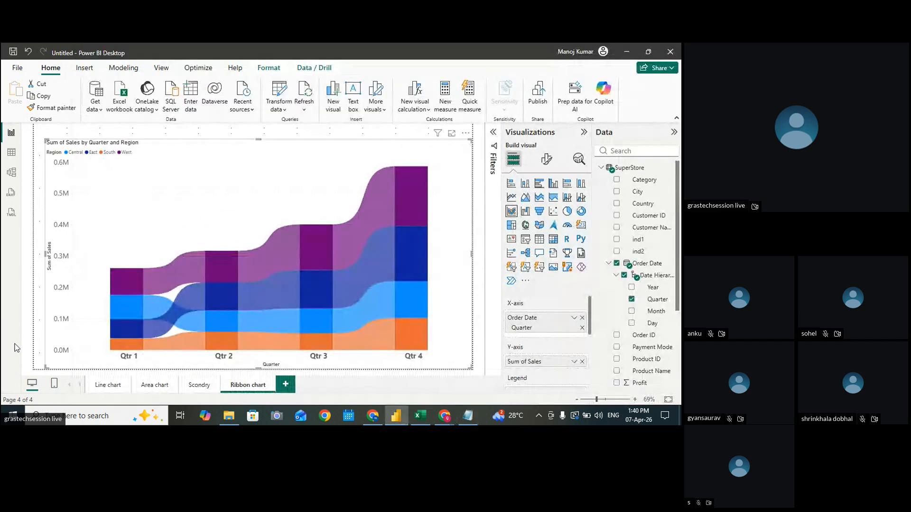
pyautogui.click(291, 383)
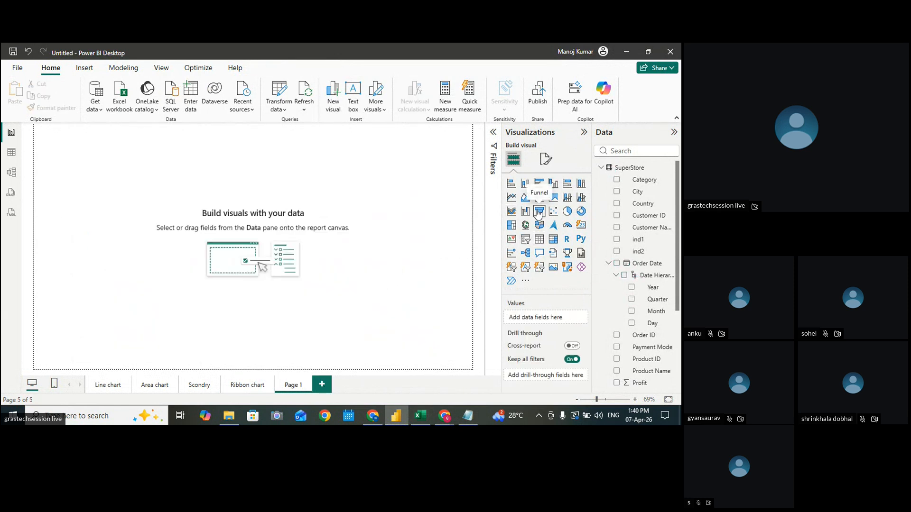
pyautogui.click(539, 215)
# Enlarge the empty funnel chart to nearly the full page width and extend it down close to the page's lower edge
pyautogui.moveTo(133, 219); pyautogui.dragTo(449, 289)
pyautogui.moveTo(378, 265); pyautogui.dragTo(378, 301)
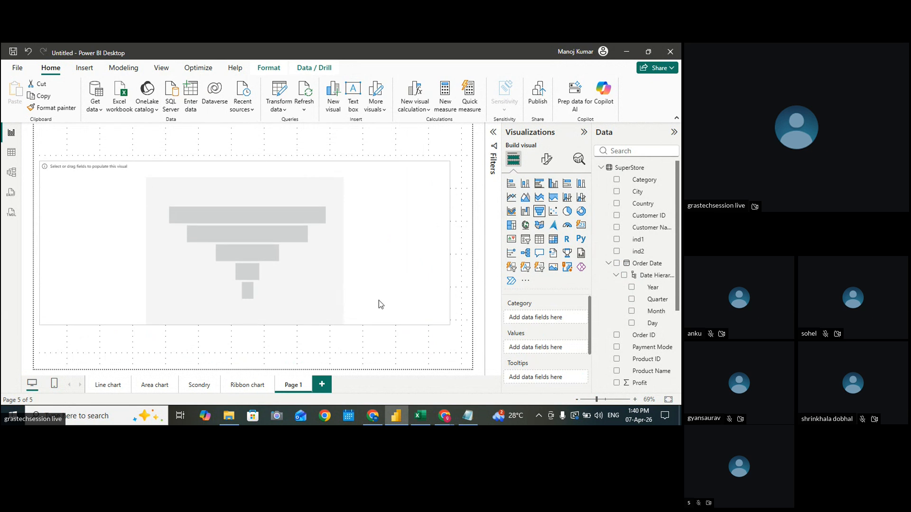
pyautogui.moveTo(243, 330); pyautogui.dragTo(244, 358)
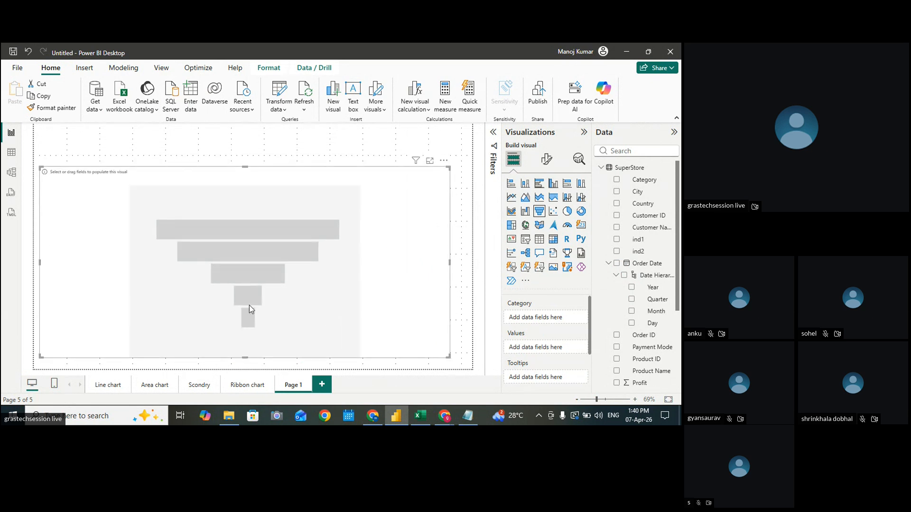
# Move the empty funnel chart up and stretch it downward, and populate it with Sub-Category as category and Profit as values
pyautogui.moveTo(248, 309); pyautogui.dragTo(249, 277)
pyautogui.moveTo(245, 331); pyautogui.dragTo(245, 352)
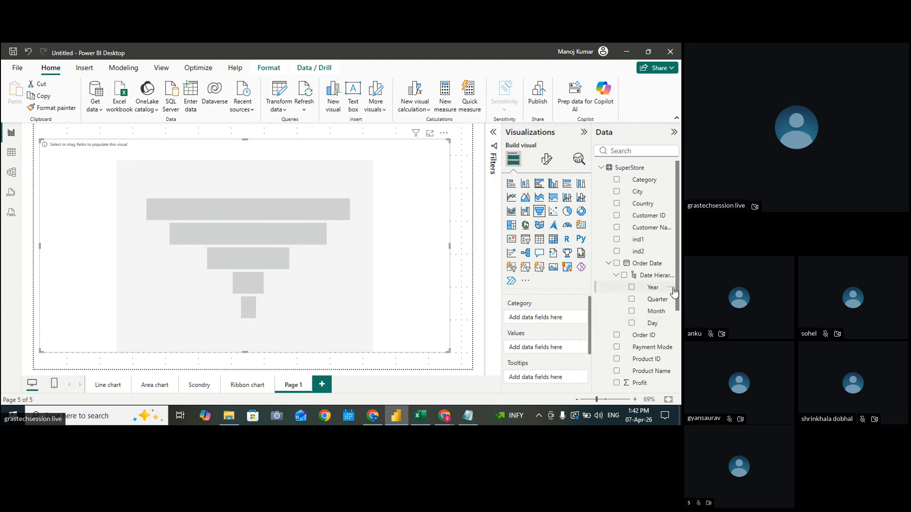
pyautogui.scroll(-3, 678, 291)
pyautogui.moveTo(647, 383); pyautogui.dragTo(556, 318)
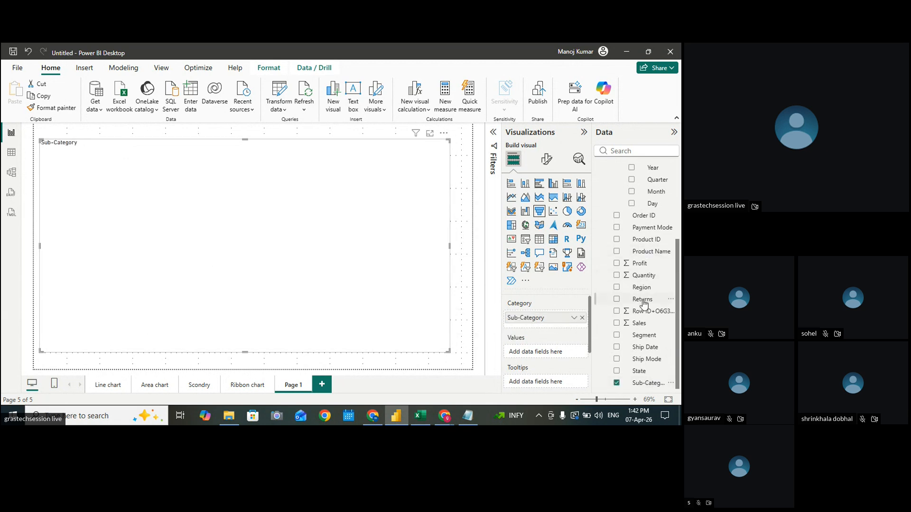
pyautogui.moveTo(635, 268); pyautogui.dragTo(556, 354)
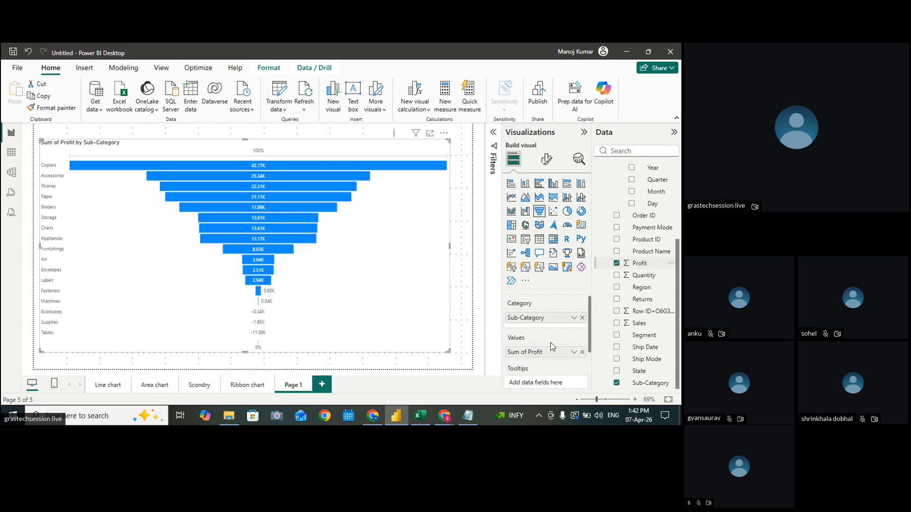
# Show the funnel chart in focus mode and look over its category label and conversion rate label formatting settings
pyautogui.click(430, 133)
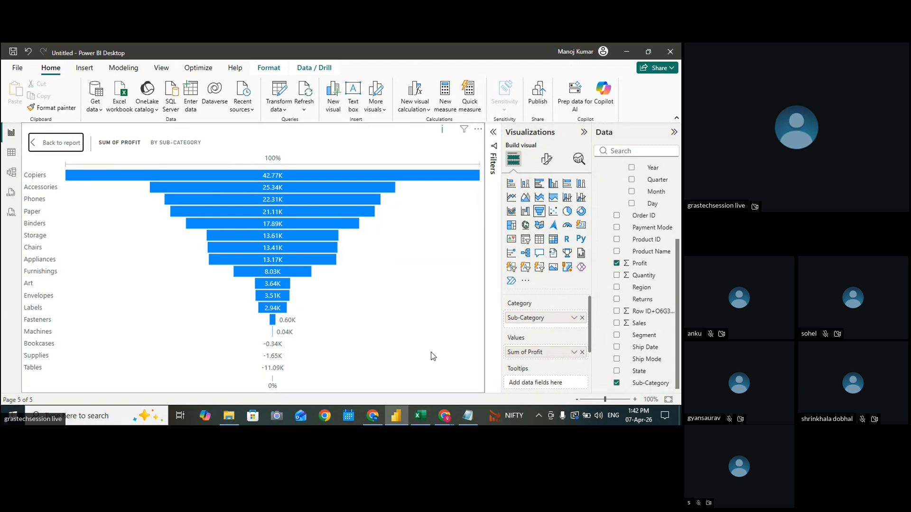
pyautogui.click(547, 160)
pyautogui.click(520, 290)
pyautogui.click(533, 269)
pyautogui.scroll(-3, 549, 299)
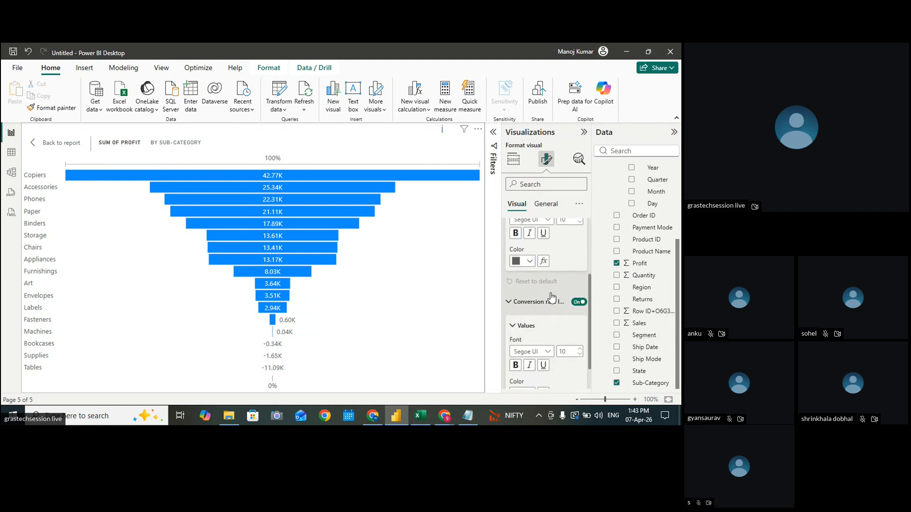
pyautogui.click(508, 302)
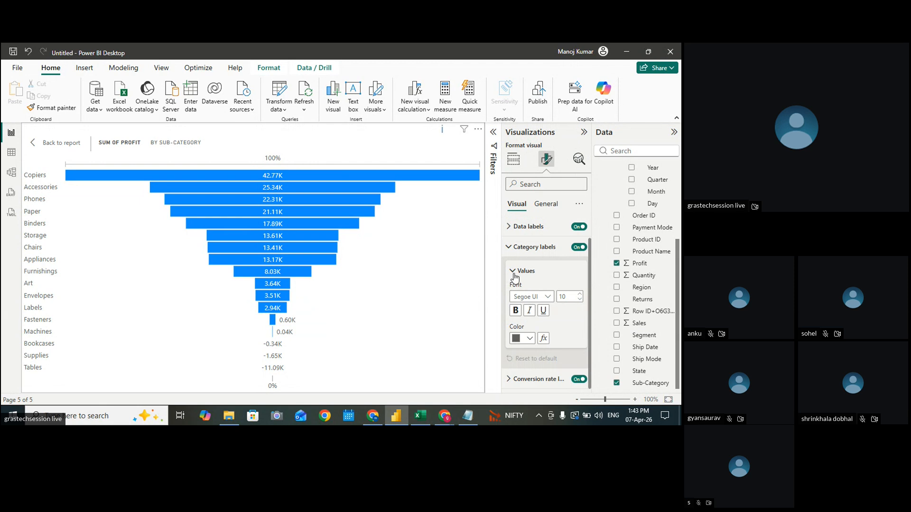
pyautogui.click(510, 247)
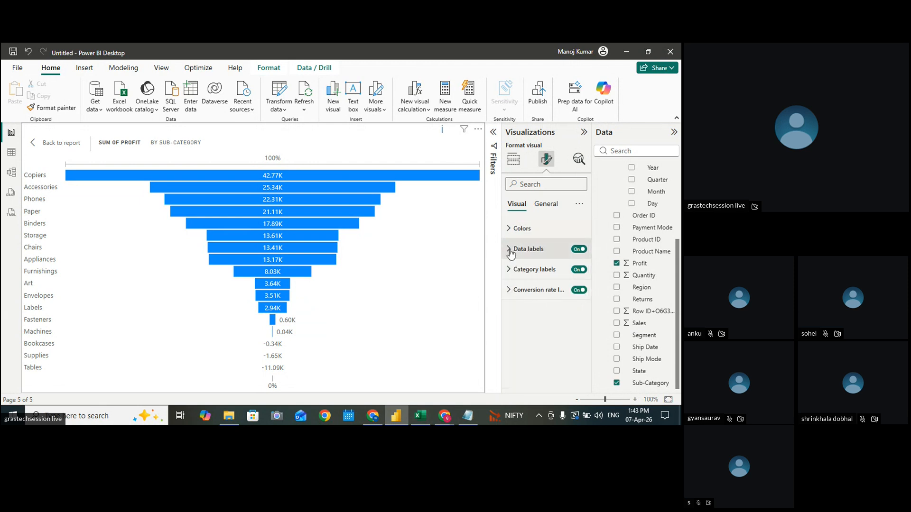
# Set the funnel chart's data label contents to Percent of first
pyautogui.click(510, 249)
pyautogui.scroll(-2, 511, 275)
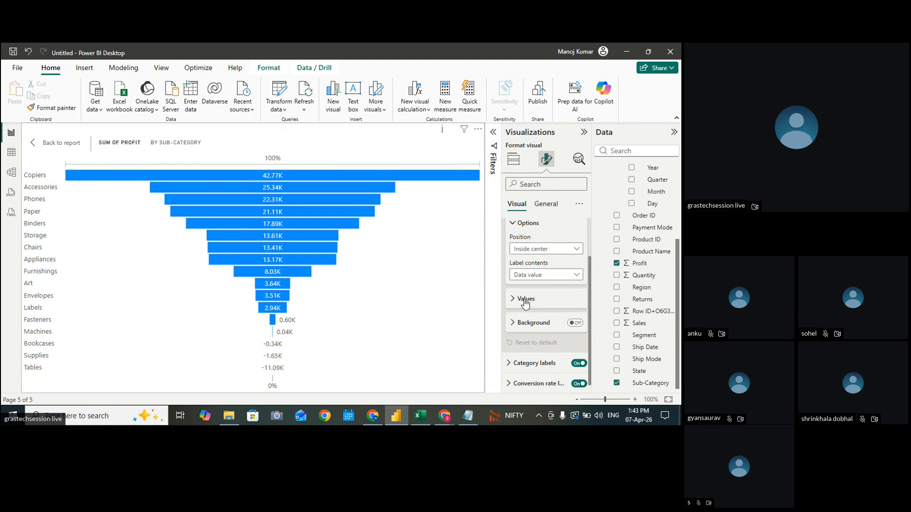
pyautogui.click(536, 280)
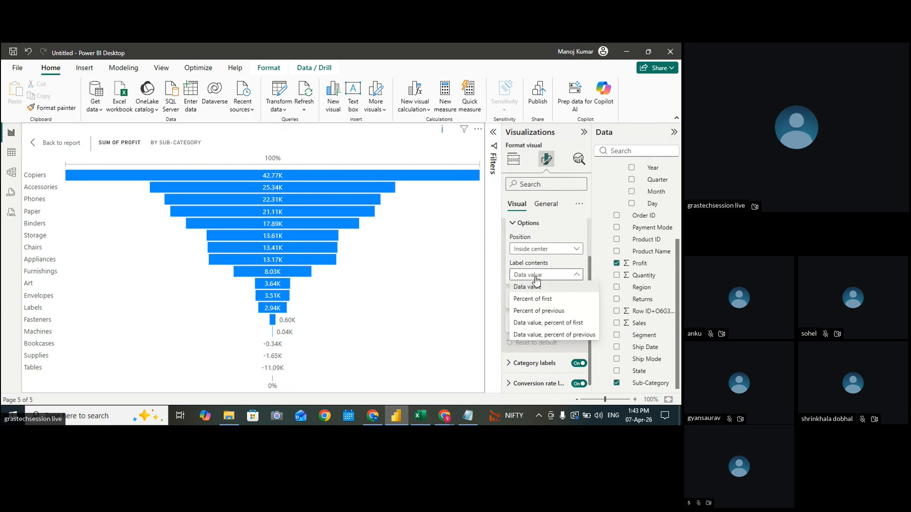
pyautogui.click(549, 302)
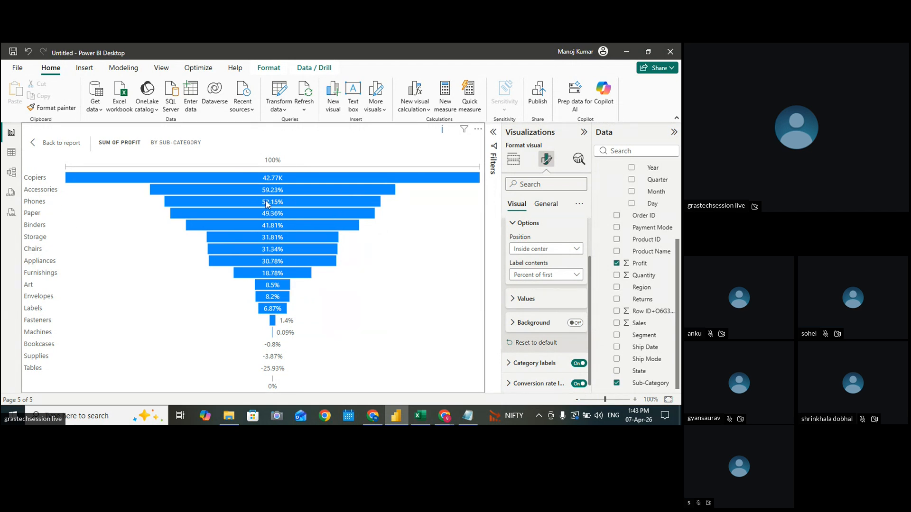
pyautogui.moveTo(267, 204)
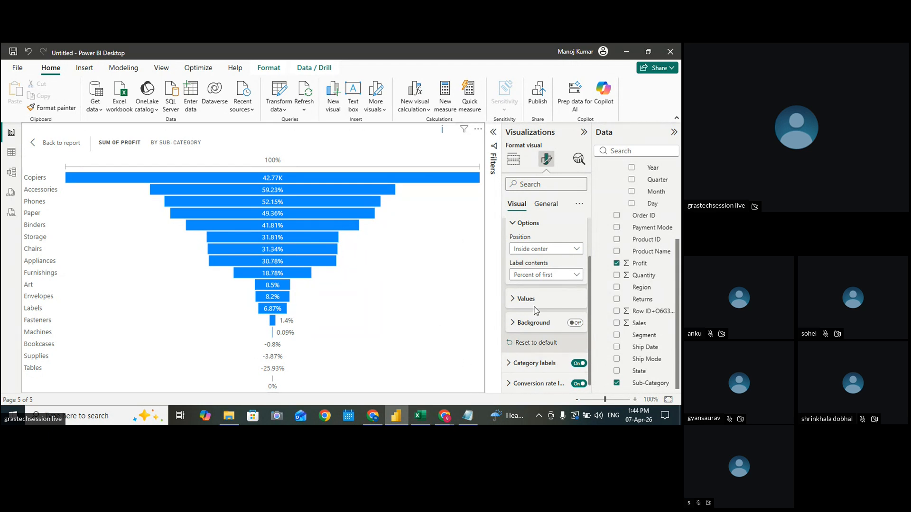
# Switch the data label contents to Percent of previous for comparison and return them to Percent of first
pyautogui.click(531, 276)
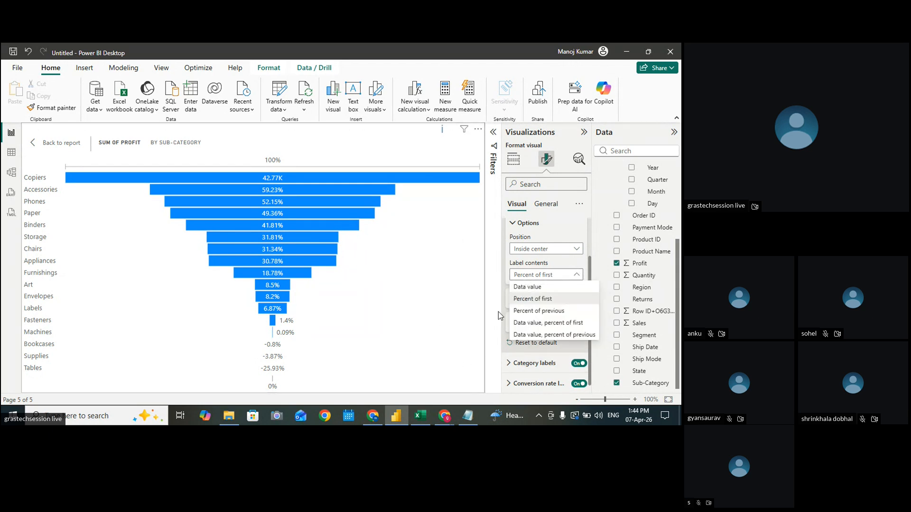
pyautogui.click(553, 311)
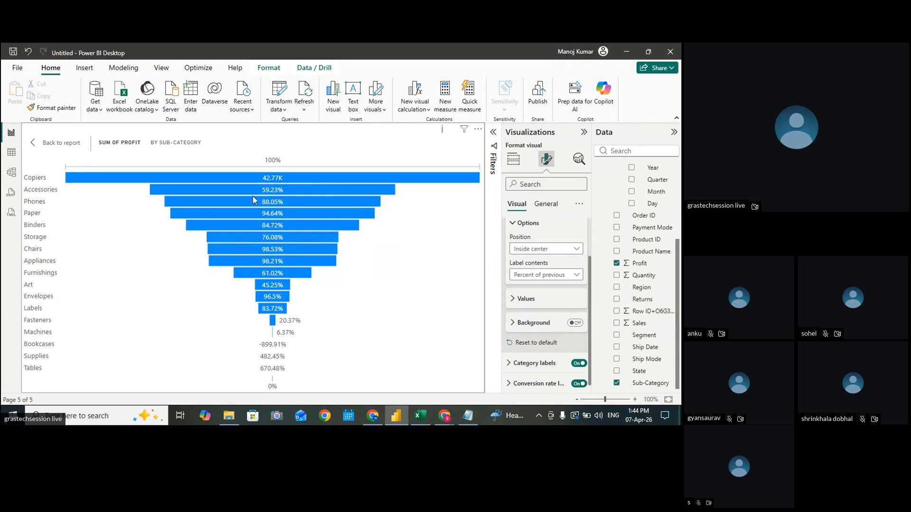
pyautogui.click(576, 274)
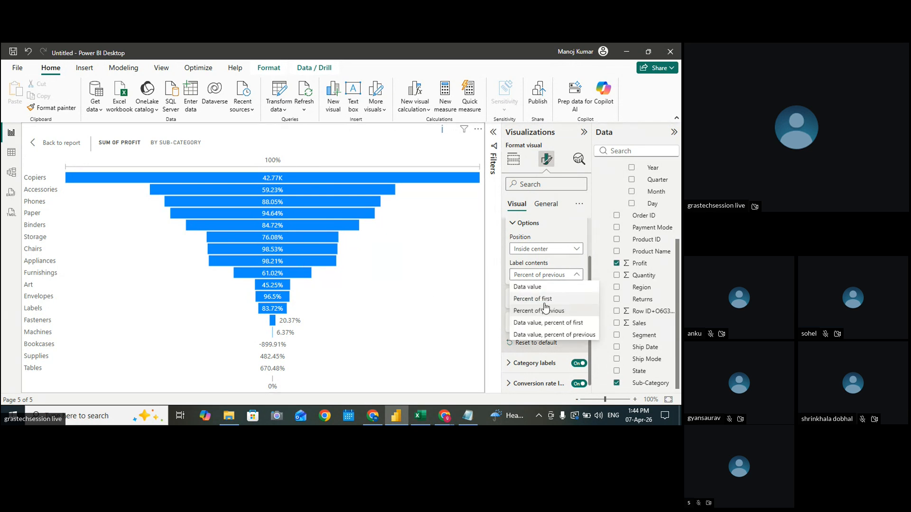
pyautogui.click(545, 299)
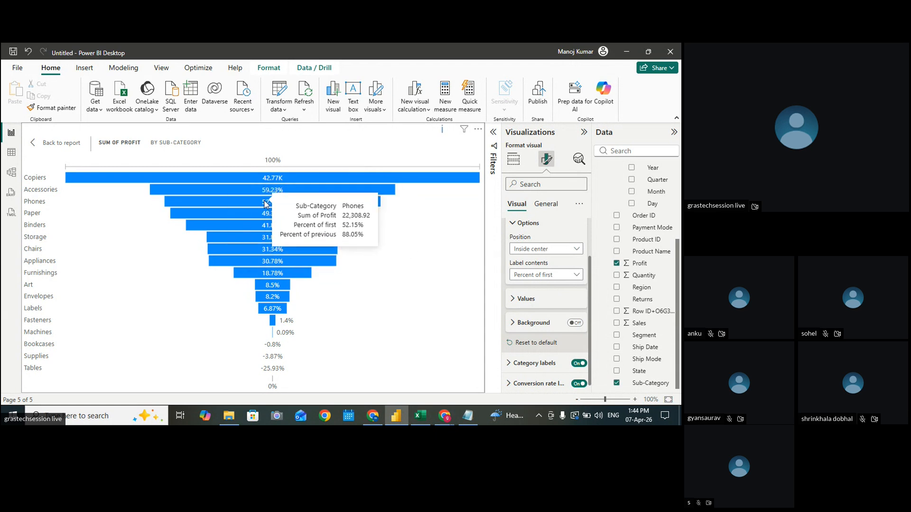
pyautogui.moveTo(268, 276)
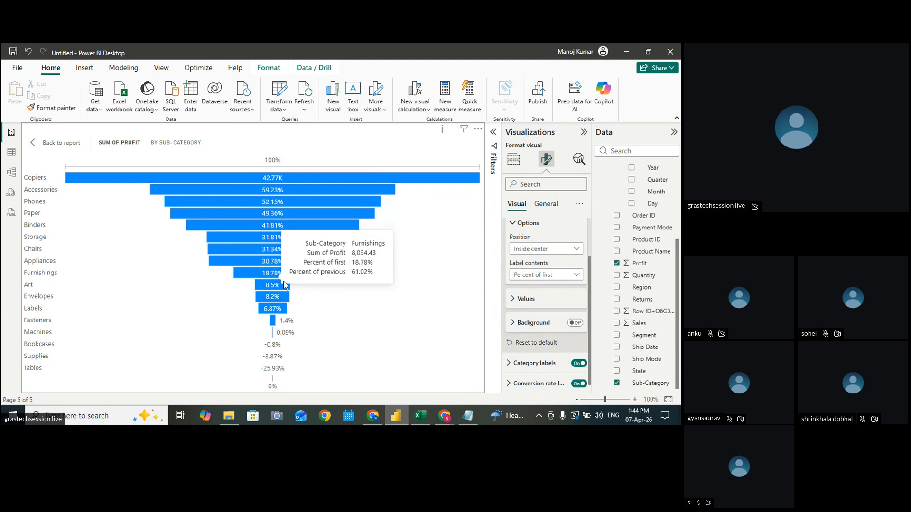
# Set the data label contents to Percent of previous and inspect the Phones bar
pyautogui.click(576, 275)
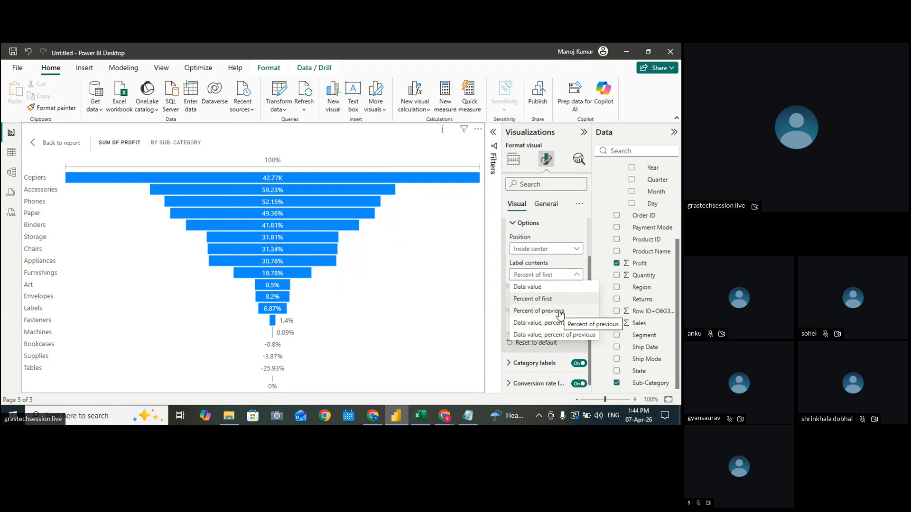
pyautogui.click(560, 311)
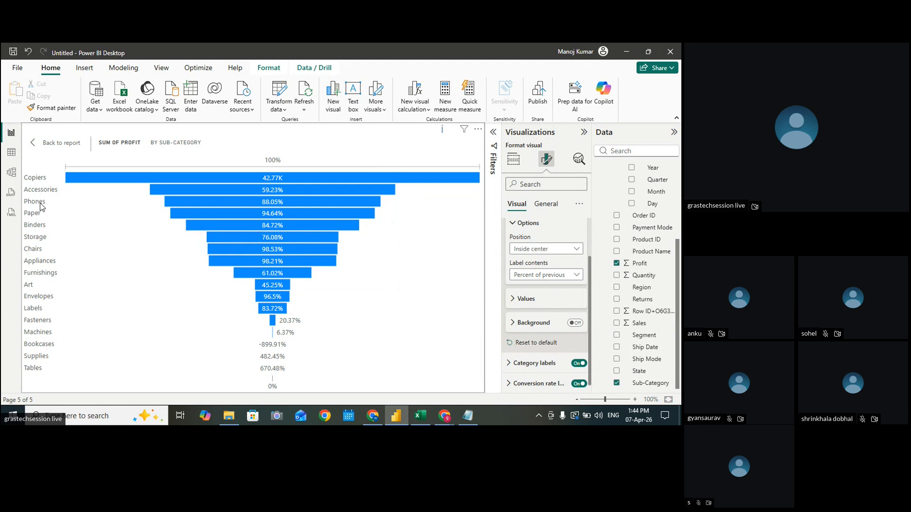
pyautogui.moveTo(276, 205)
# Return to the report page and enlarge the funnel chart to the page's lower-right corner
pyautogui.click(32, 146)
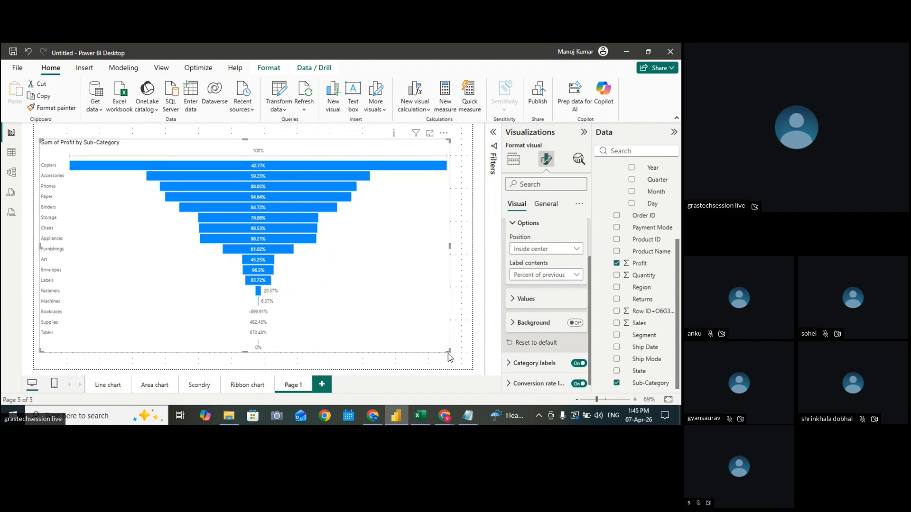
pyautogui.moveTo(448, 351); pyautogui.dragTo(472, 369)
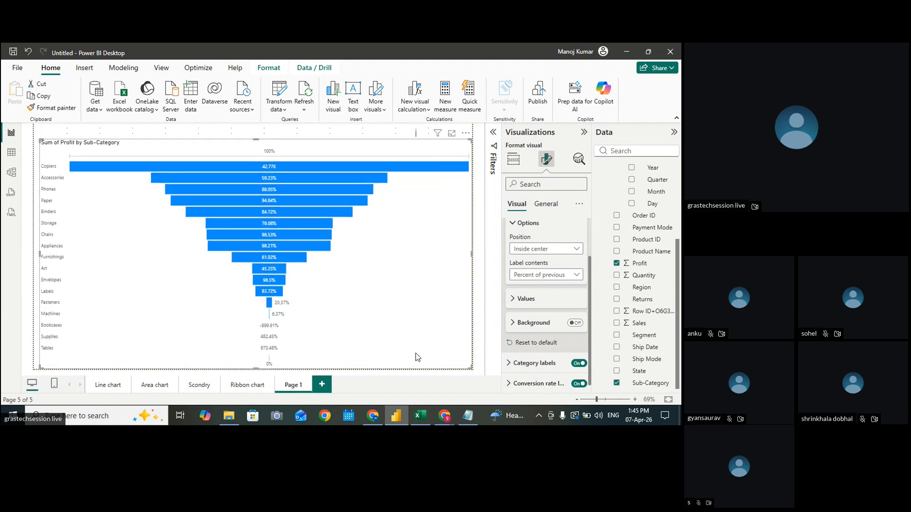
# Rename the report page Page 1 as "Funnel"
pyautogui.doubleClick(302, 388)
pyautogui.press('BackSpace')
pyautogui.press('BackSpace')
pyautogui.press('BackSpace')
pyautogui.press('BackSpace')
pyautogui.press('BackSpace')
pyautogui.press('BackSpace')
pyautogui.write('Funnel')
pyautogui.click(383, 292)
# Reopen the funnel chart in focus mode and change its data label contents to Percent of first
pyautogui.click(452, 134)
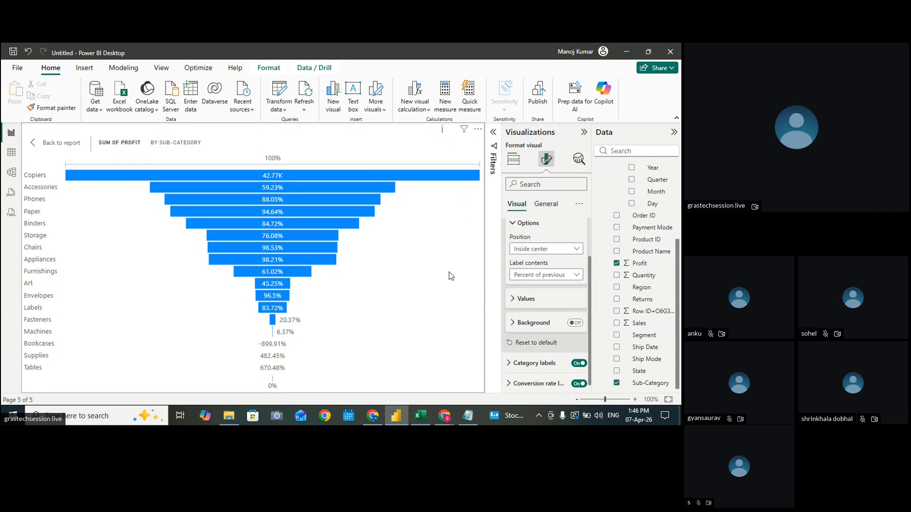
pyautogui.click(539, 275)
pyautogui.click(541, 298)
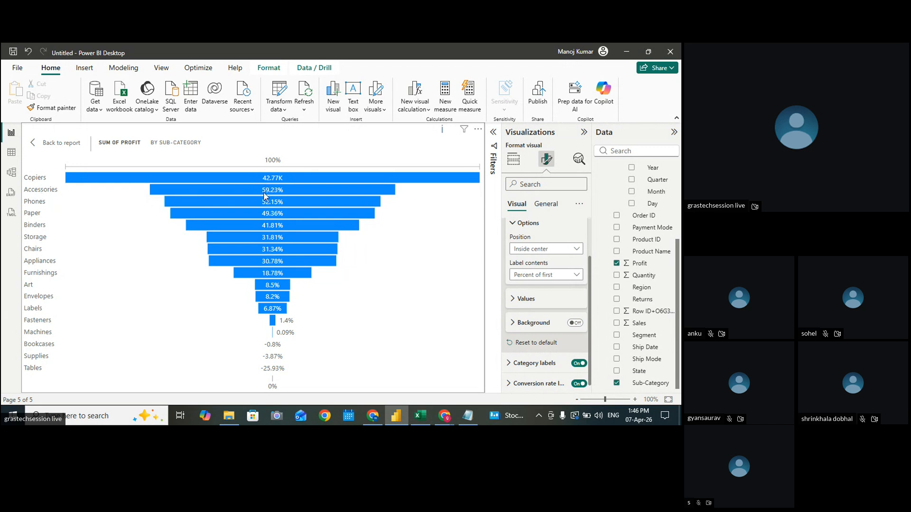
pyautogui.moveTo(266, 196)
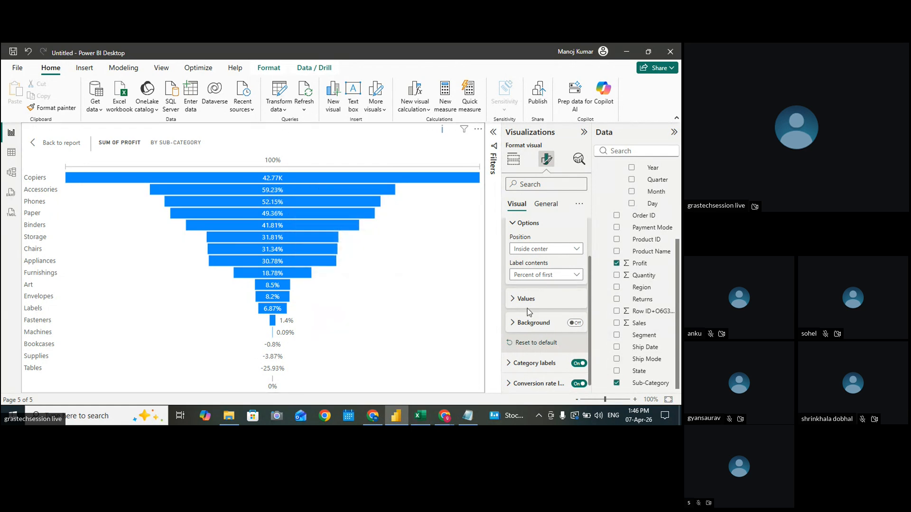
# Replace Sub-Category with Region as the funnel chart's category and inspect the West and East bars
pyautogui.scroll(2, 546, 328)
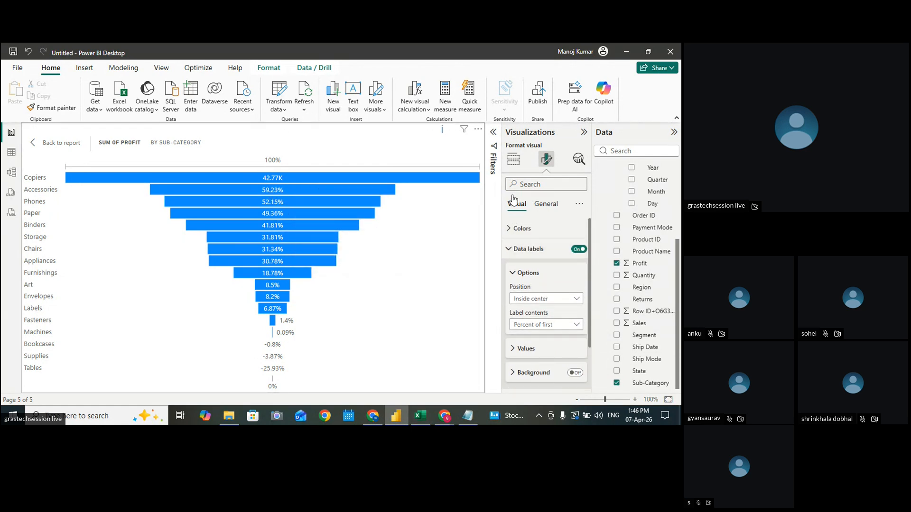
pyautogui.click(513, 161)
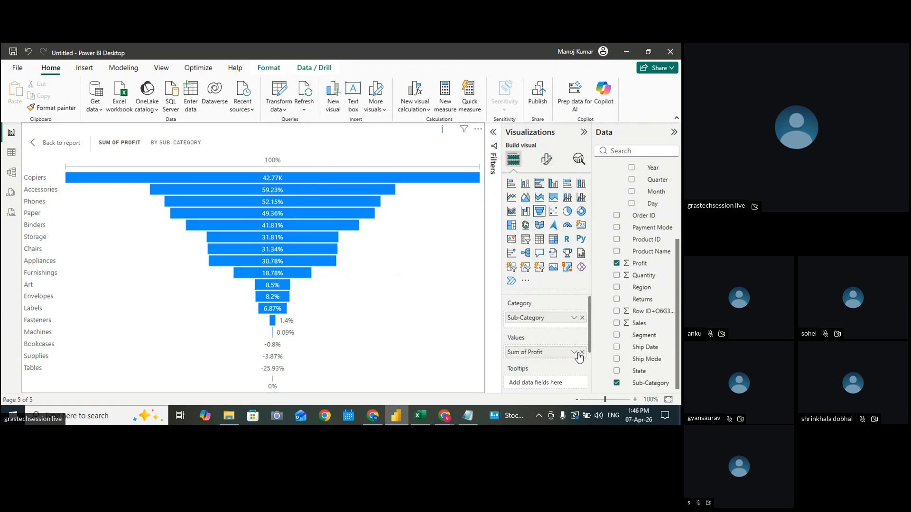
pyautogui.click(582, 318)
pyautogui.moveTo(642, 288); pyautogui.dragTo(541, 318)
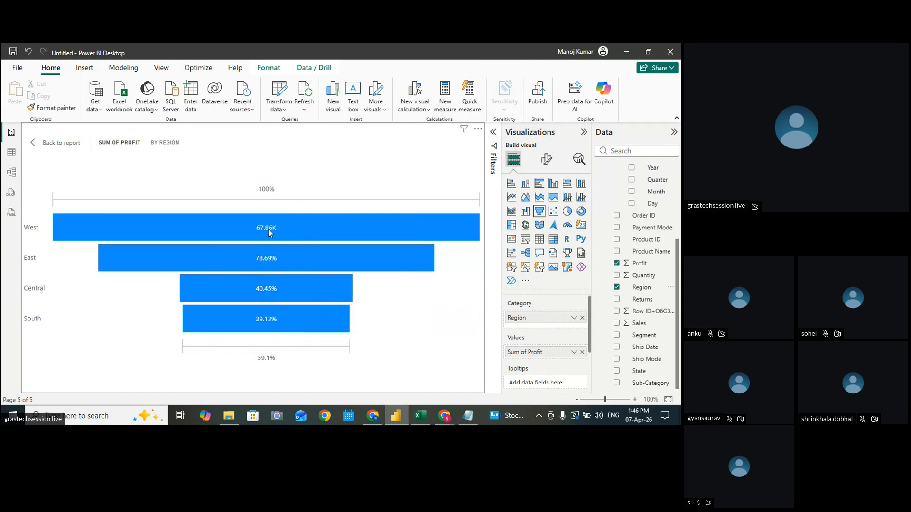
pyautogui.moveTo(269, 232)
pyautogui.moveTo(261, 258)
# Set the region funnel's data label contents to Percent of previous and inspect the Central and South bars
pyautogui.click(549, 161)
pyautogui.click(535, 269)
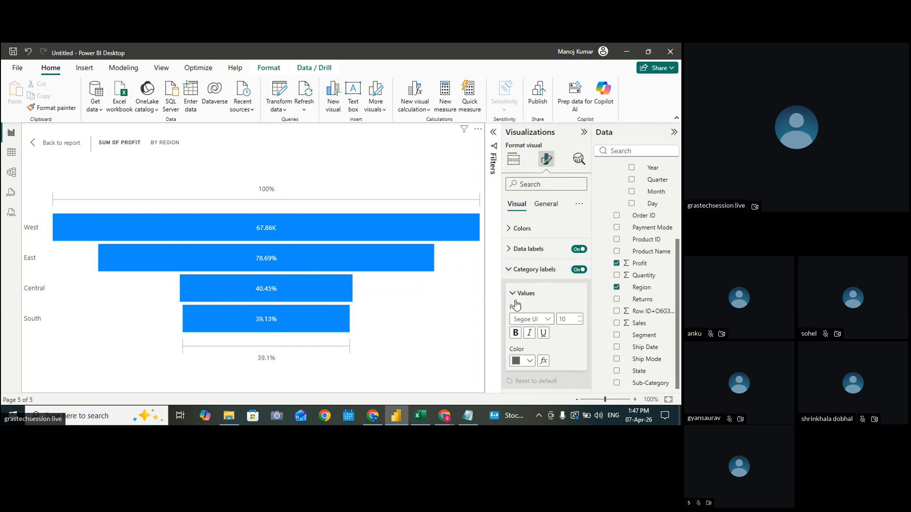
pyautogui.click(528, 249)
pyautogui.click(551, 327)
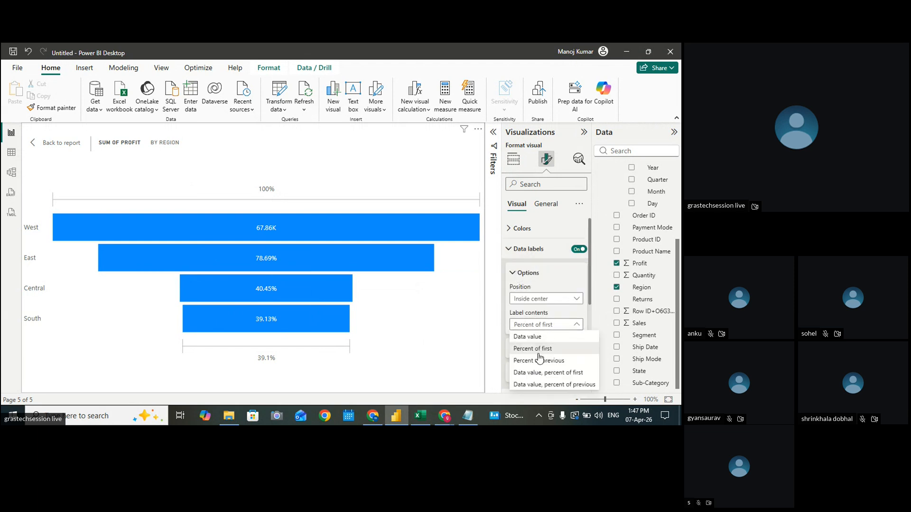
pyautogui.click(539, 360)
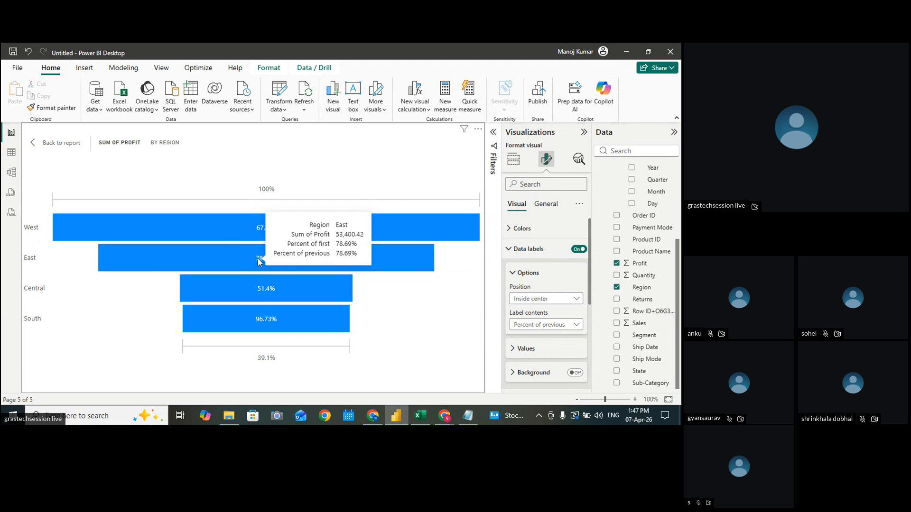
pyautogui.moveTo(258, 297)
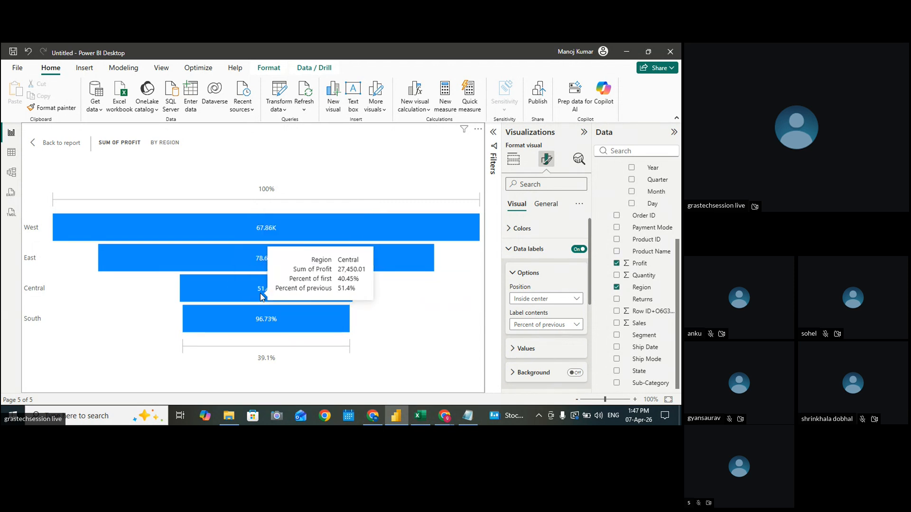
pyautogui.moveTo(255, 326)
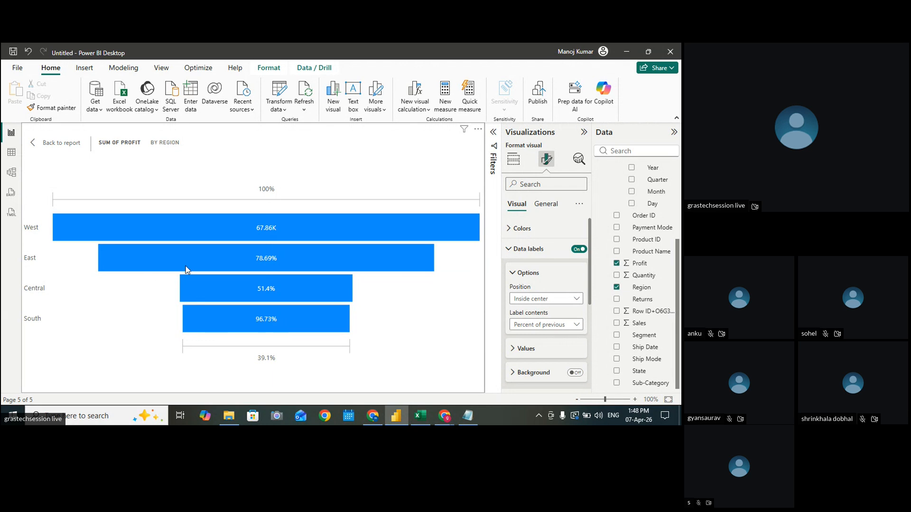
# Set the region funnel's data label contents back to Percent of first
pyautogui.click(519, 325)
pyautogui.click(527, 349)
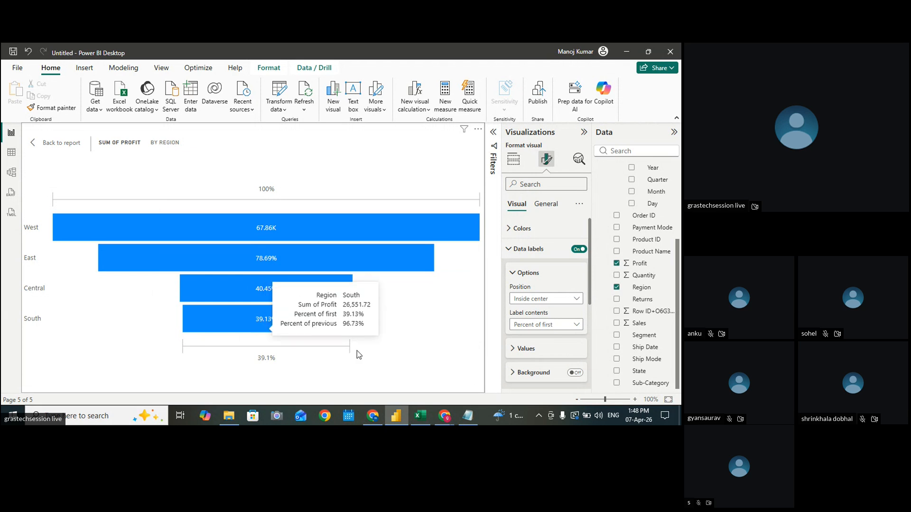
# Set the region funnel's data label contents to Data value, percent of previous, and return to the report page
pyautogui.click(558, 326)
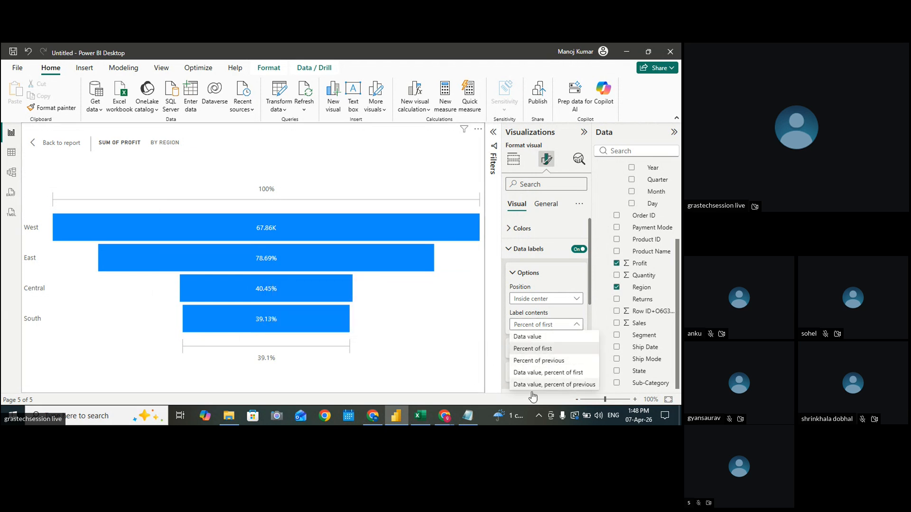
pyautogui.click(426, 381)
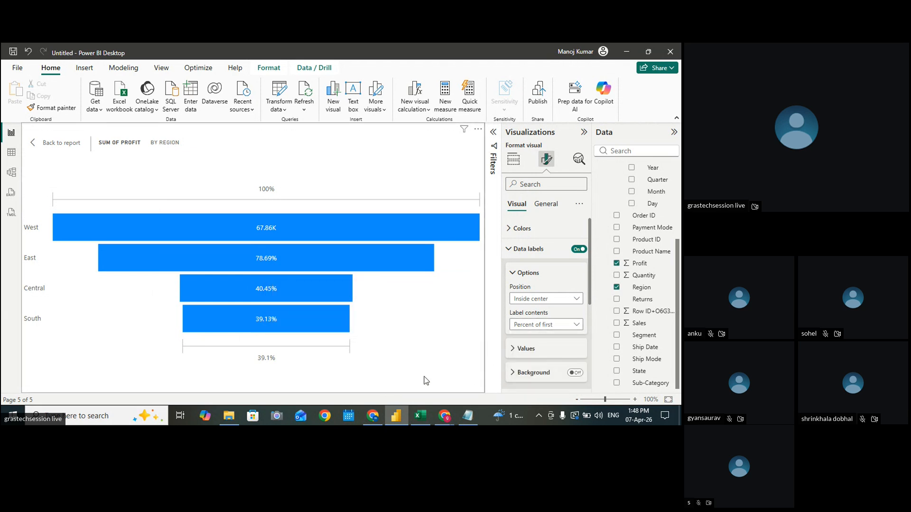
pyautogui.click(551, 326)
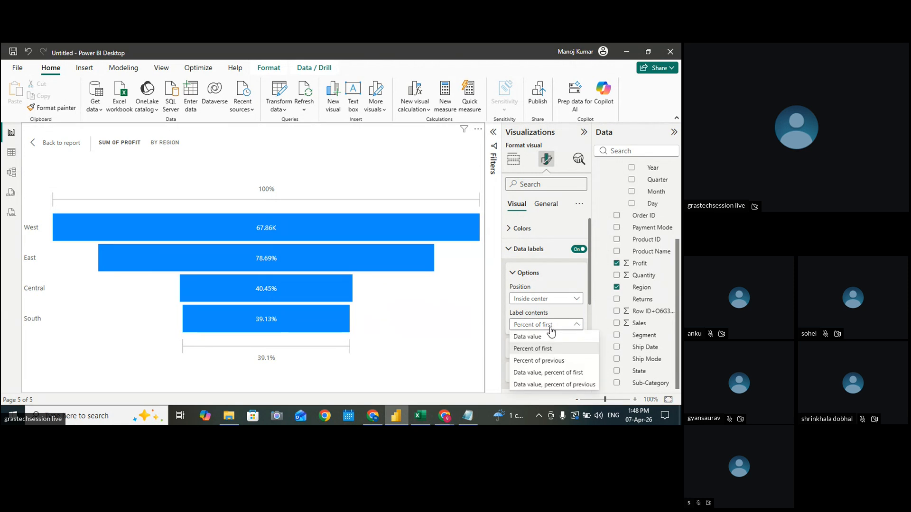
pyautogui.click(531, 385)
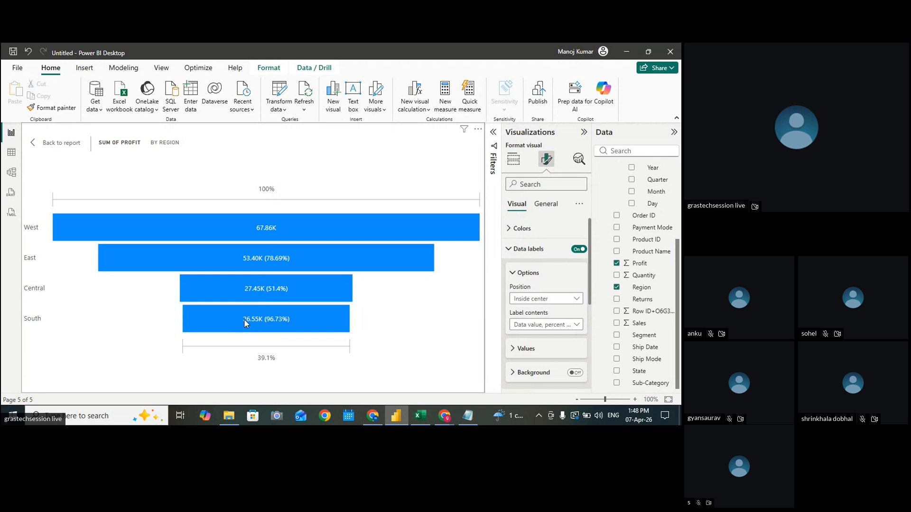
pyautogui.moveTo(247, 314)
pyautogui.click(36, 143)
pyautogui.scroll(-1, 403, 299)
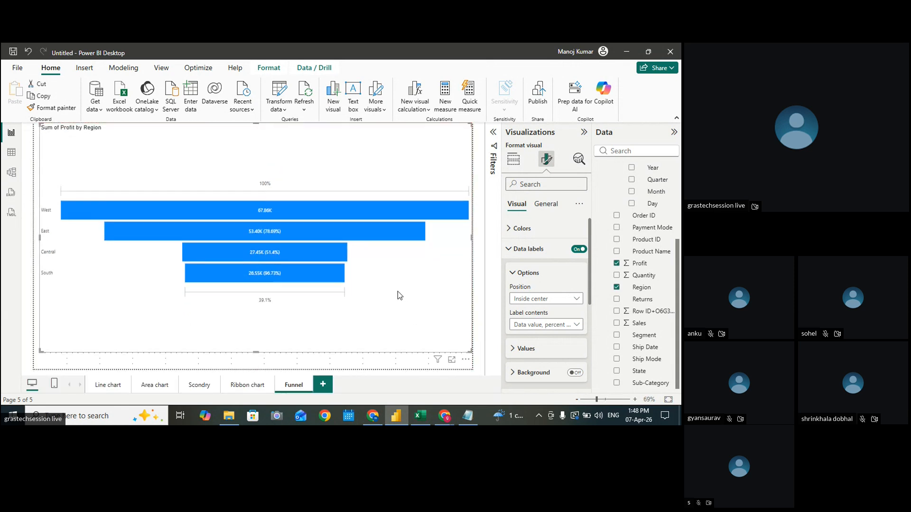
# Add a new report page and name it "Decoposition chart"
pyautogui.click(323, 385)
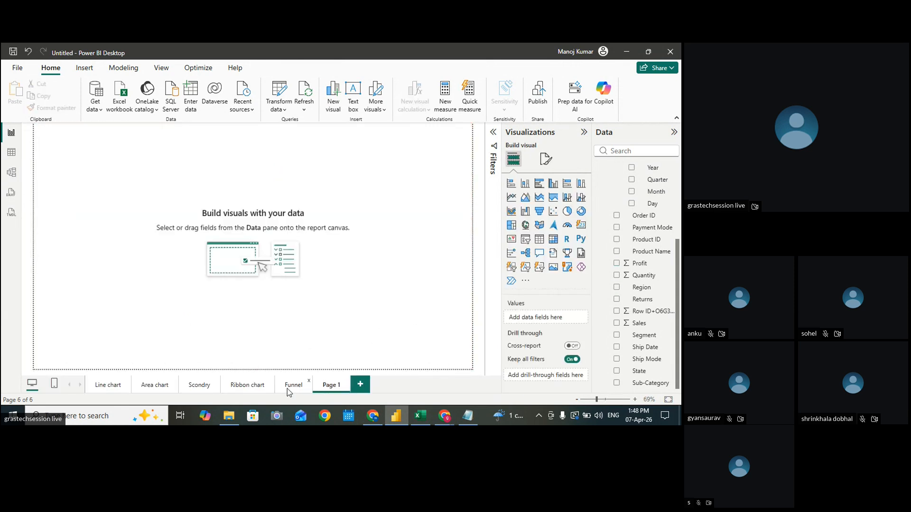
pyautogui.doubleClick(338, 387)
pyautogui.press('BackSpace')
pyautogui.write('Decop')
pyautogui.write('osition')
pyautogui.write(' chart')
pyautogui.press('Return')
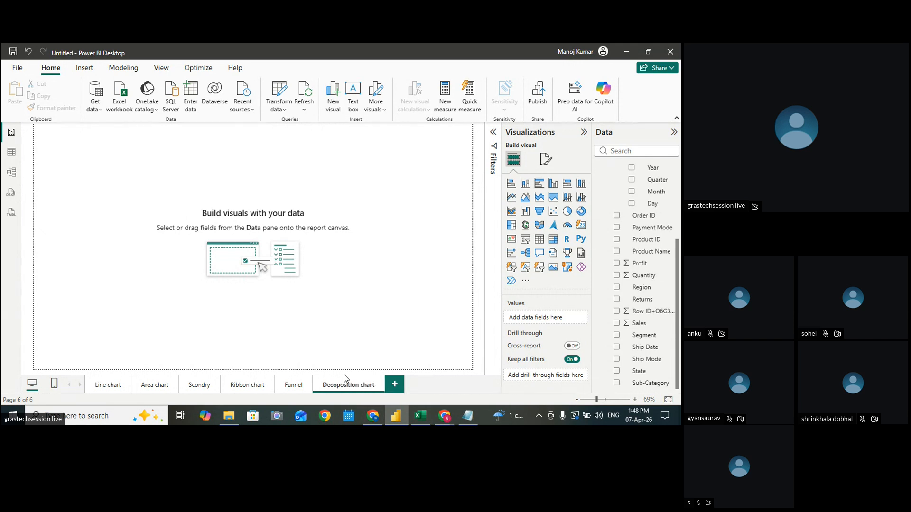
# Switch to Notepad and add the heading "Decomposition chart" below the Funnel notes
pyautogui.click(468, 416)
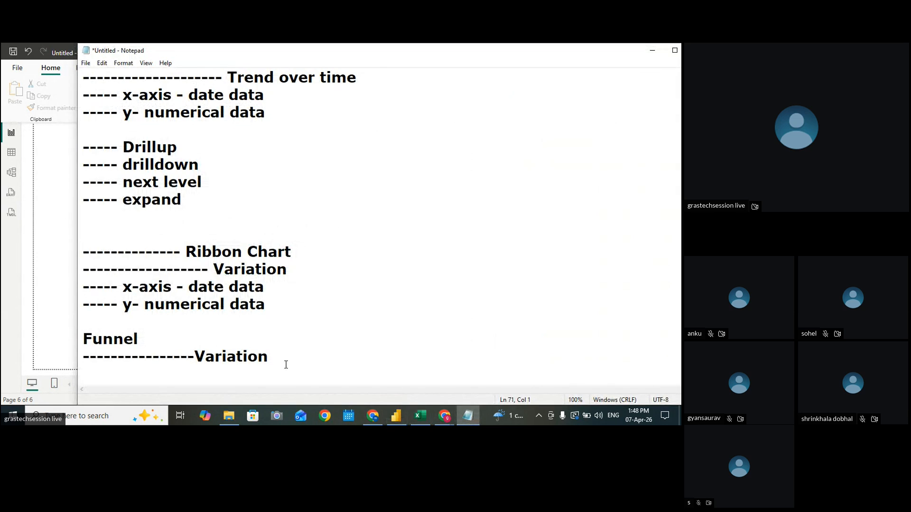
pyautogui.press('Return')
pyautogui.press('Return')
pyautogui.press('Return')
pyautogui.write('Deco')
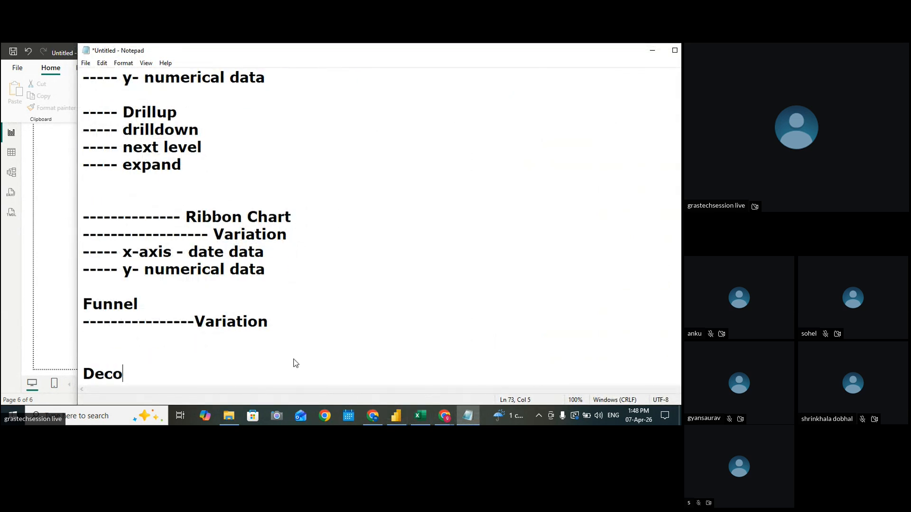
pyautogui.press('BackSpace')
pyautogui.write('ompoasition c')
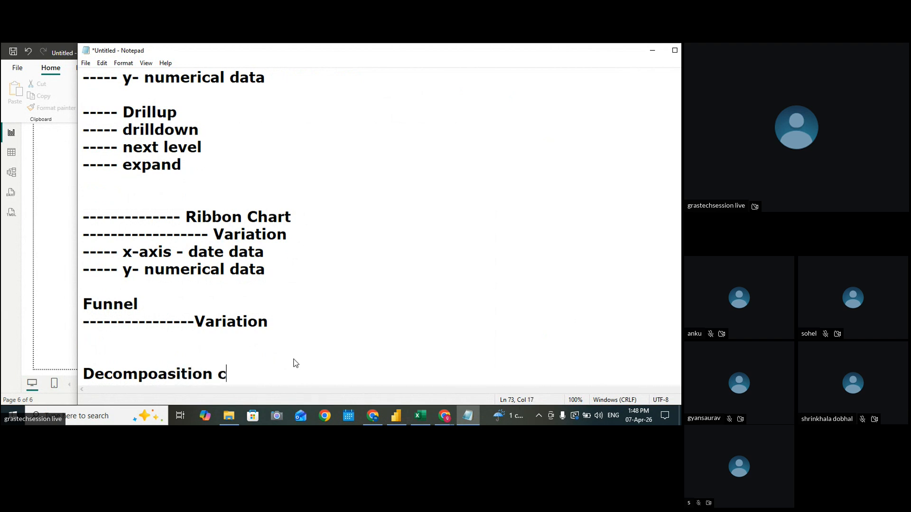
pyautogui.write('hart')
pyautogui.press('Return')
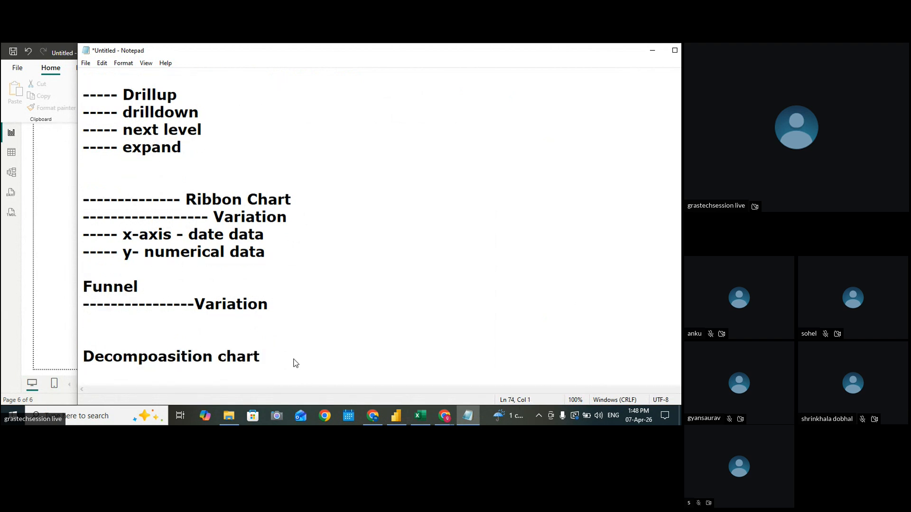
pyautogui.click(169, 358)
pyautogui.press('BackSpace')
pyautogui.click(266, 358)
# Underline the Decomposition chart heading with a row of dashes and add the note "end to end analysis" beneath it
pyautogui.press('Down')
pyautogui.write('---------------------------')
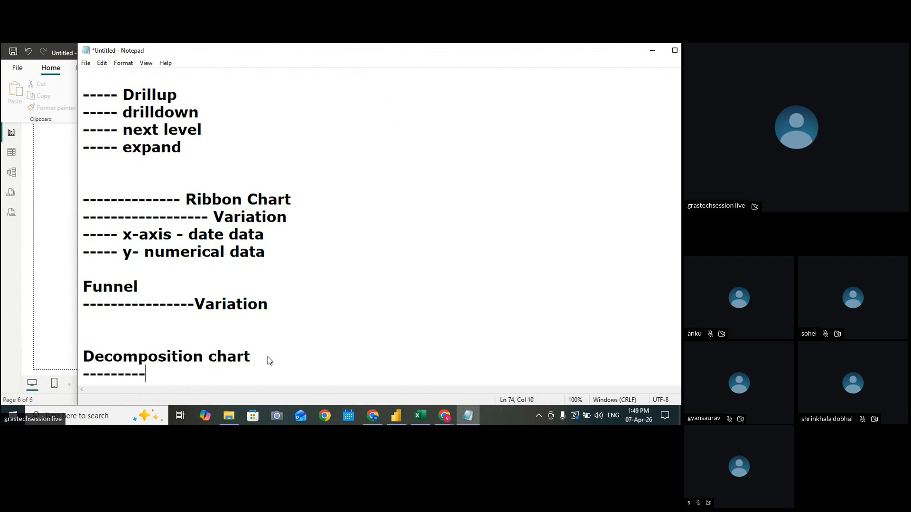
pyautogui.press('Return')
pyautogui.press('Return')
pyautogui.write('e')
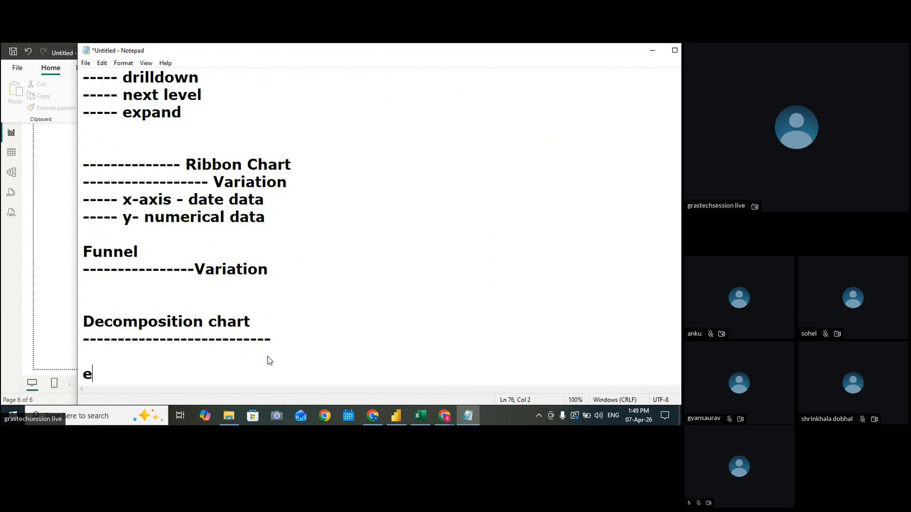
pyautogui.write('nd to end analysis')
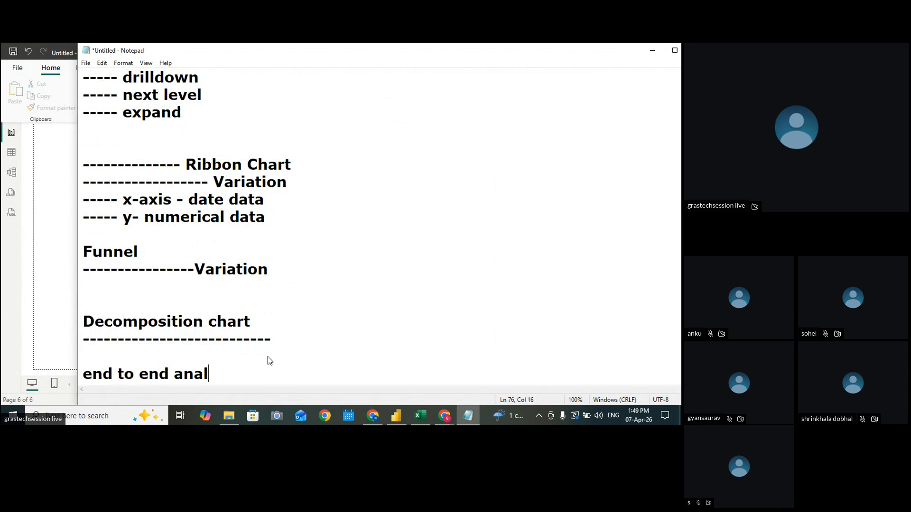
pyautogui.scroll(1, 268, 357)
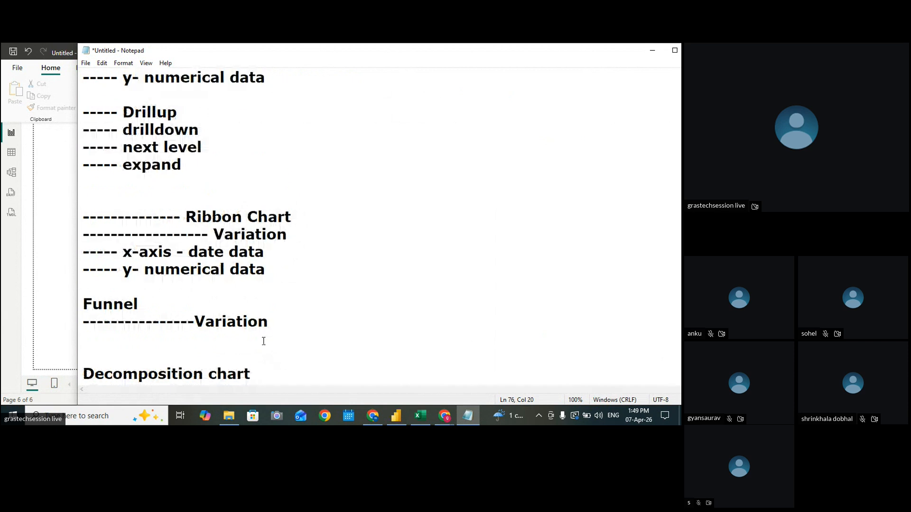
# Back in Power BI, insert a decomposition tree, enlarge it across most of the page and analyze Sales
pyautogui.click(47, 299)
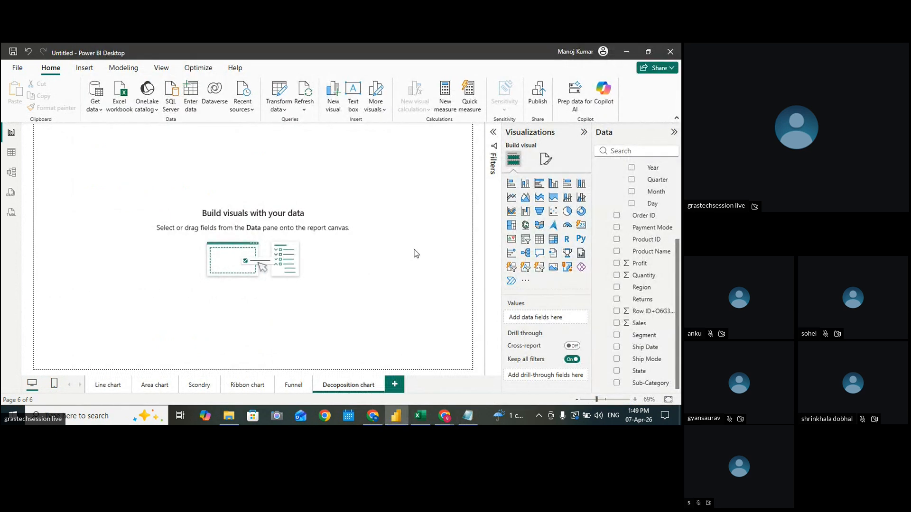
pyautogui.click(526, 255)
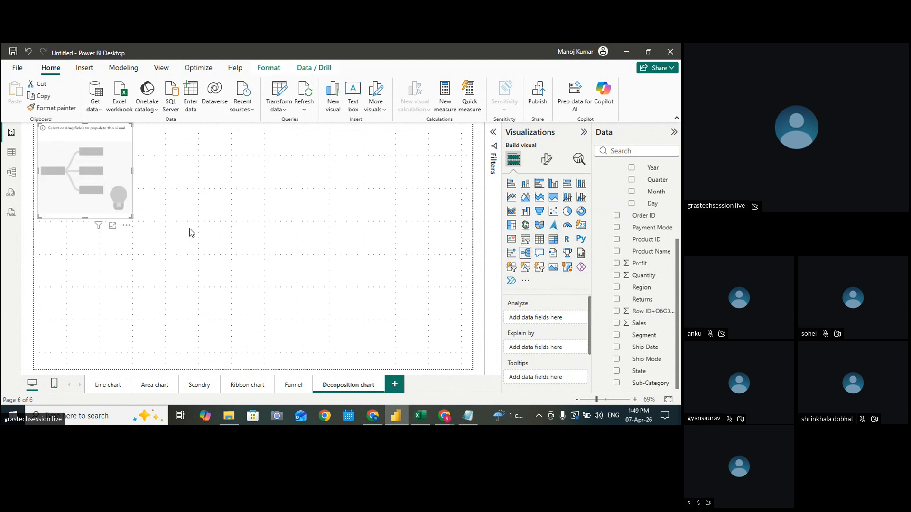
pyautogui.moveTo(132, 221); pyautogui.dragTo(419, 304)
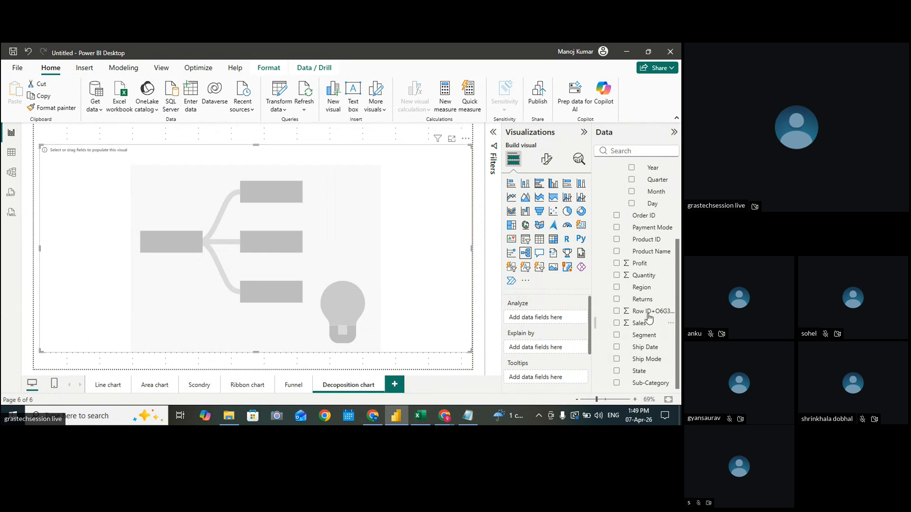
pyautogui.moveTo(641, 323); pyautogui.dragTo(574, 326)
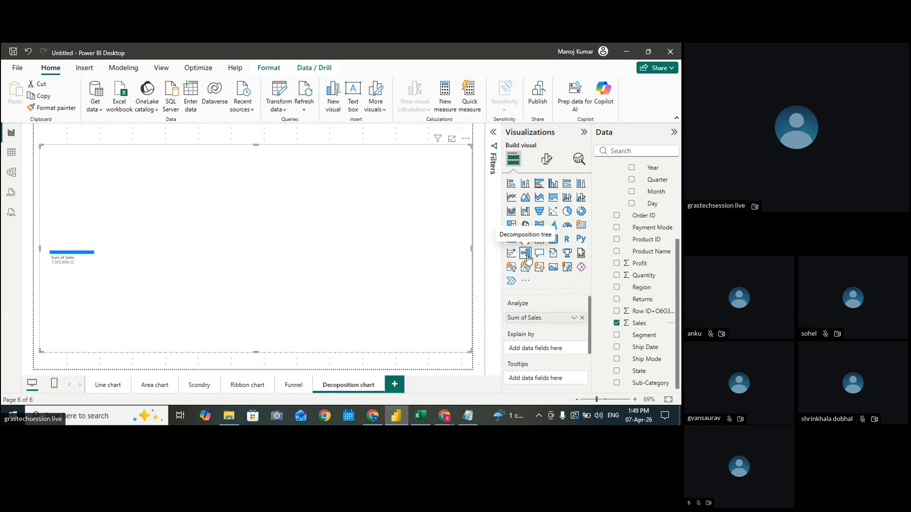
# Explain the decomposition tree's sales by Segment, Category, City and State, in that order
pyautogui.moveTo(678, 289); pyautogui.dragTo(680, 184)
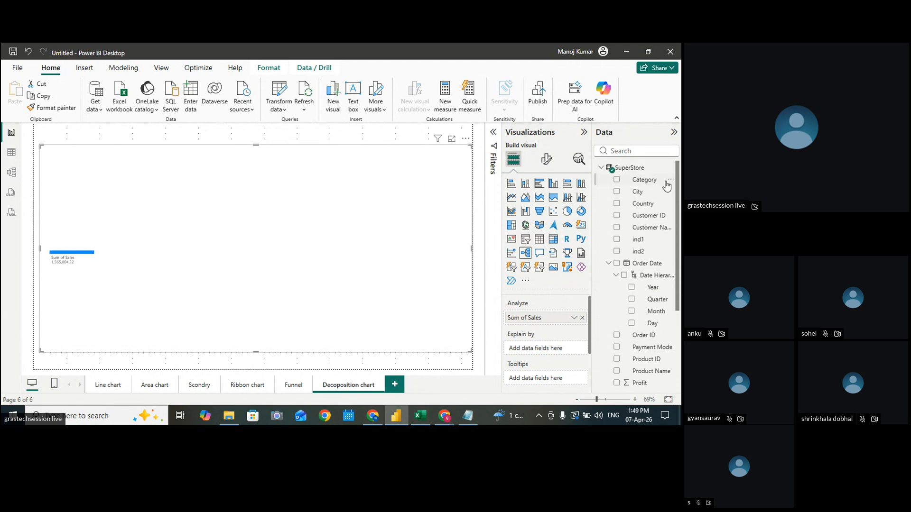
pyautogui.moveTo(678, 261); pyautogui.dragTo(560, 350)
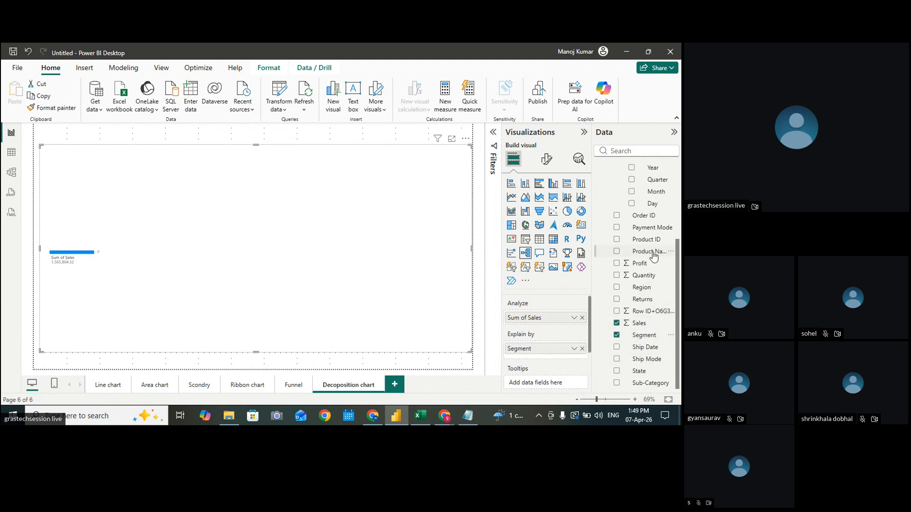
pyautogui.moveTo(678, 268); pyautogui.dragTo(564, 358)
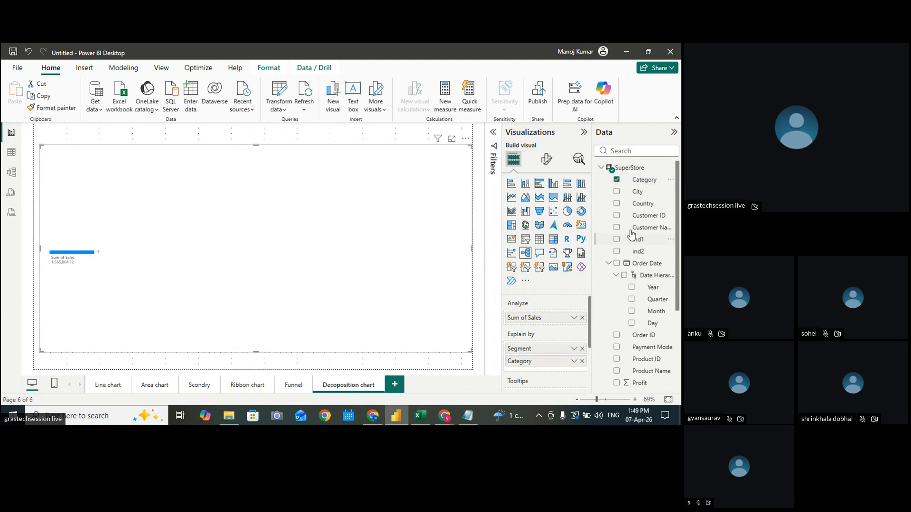
pyautogui.moveTo(637, 193); pyautogui.dragTo(558, 377)
pyautogui.moveTo(677, 303); pyautogui.dragTo(679, 386)
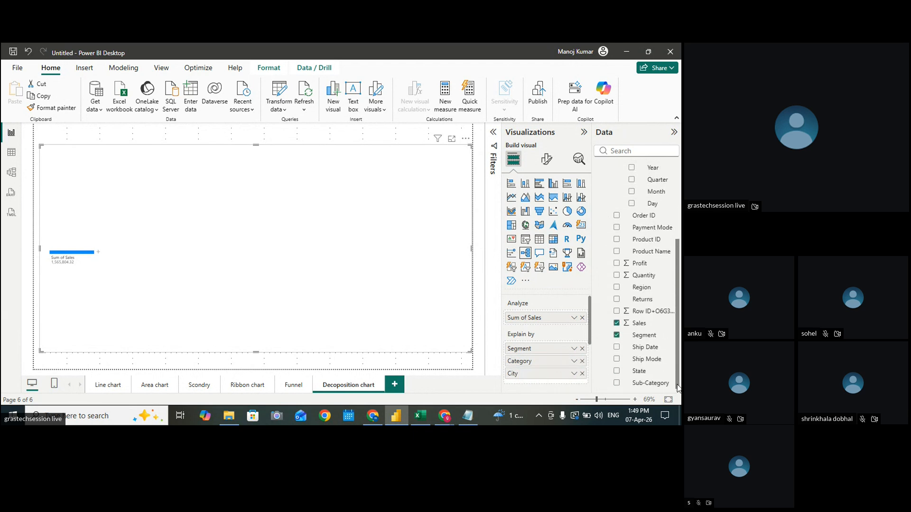
pyautogui.scroll(-2, 559, 383)
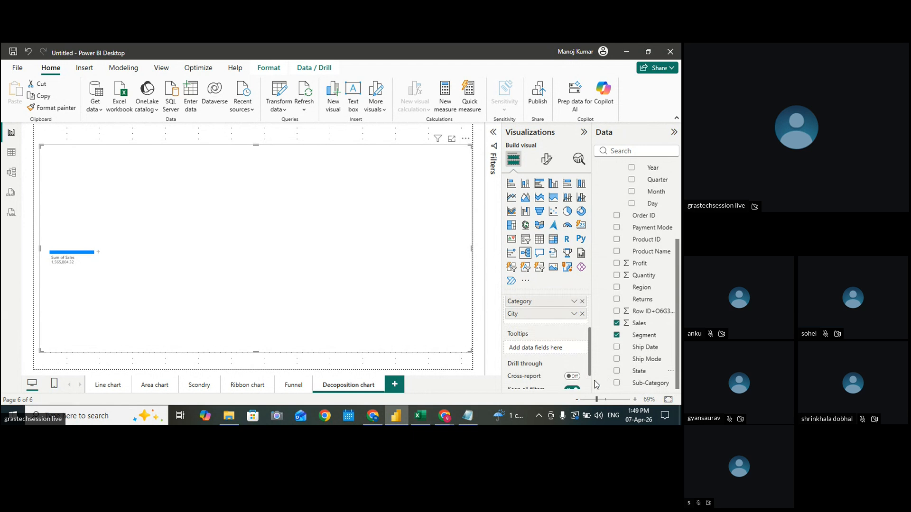
pyautogui.moveTo(591, 360); pyautogui.dragTo(588, 337)
pyautogui.moveTo(637, 373); pyautogui.dragTo(565, 370)
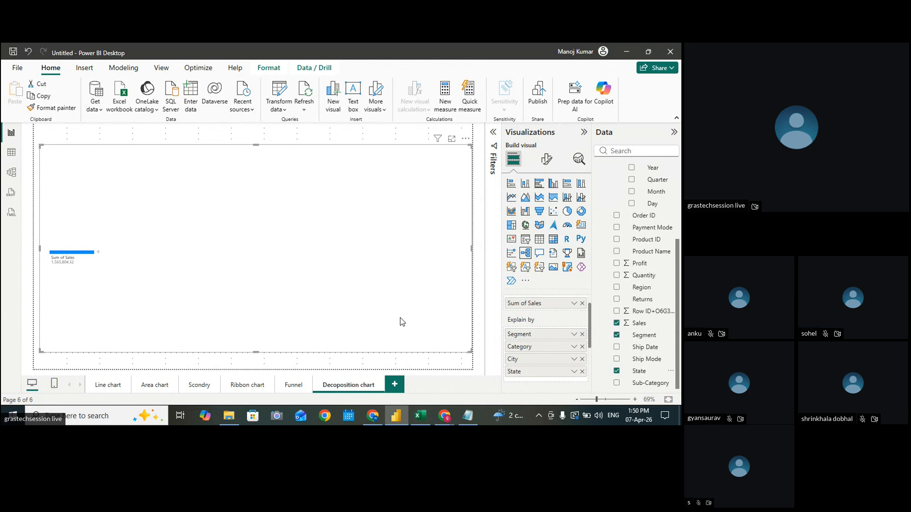
# Set the decomposition tree's values font size to 17 and format its category labels as size 16, bold and dark orange
pyautogui.click(546, 160)
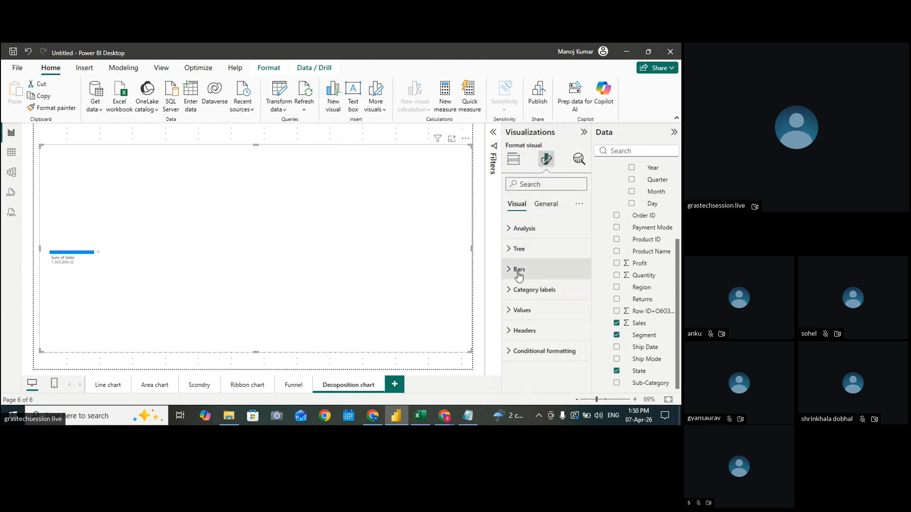
pyautogui.click(521, 310)
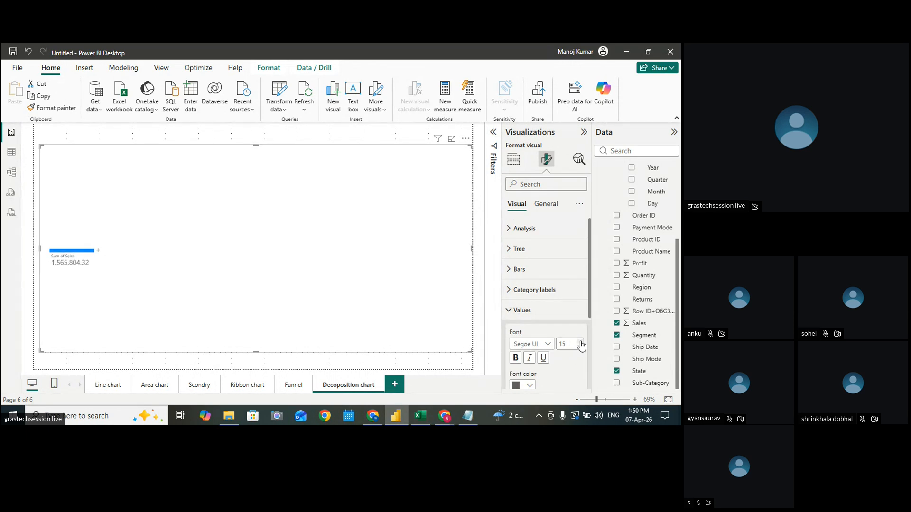
pyautogui.click(520, 296)
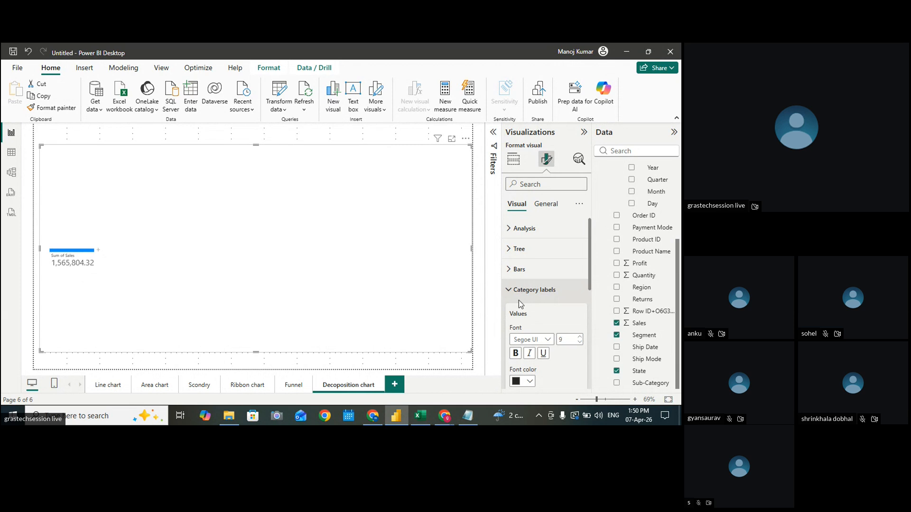
pyautogui.click(579, 337)
pyautogui.click(580, 337)
pyautogui.click(580, 337)
pyautogui.click(580, 336)
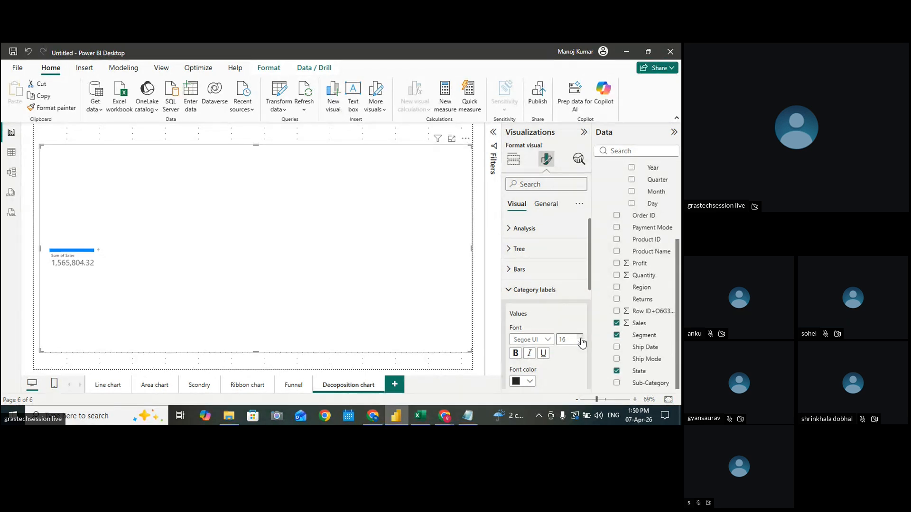
pyautogui.click(515, 353)
pyautogui.click(524, 381)
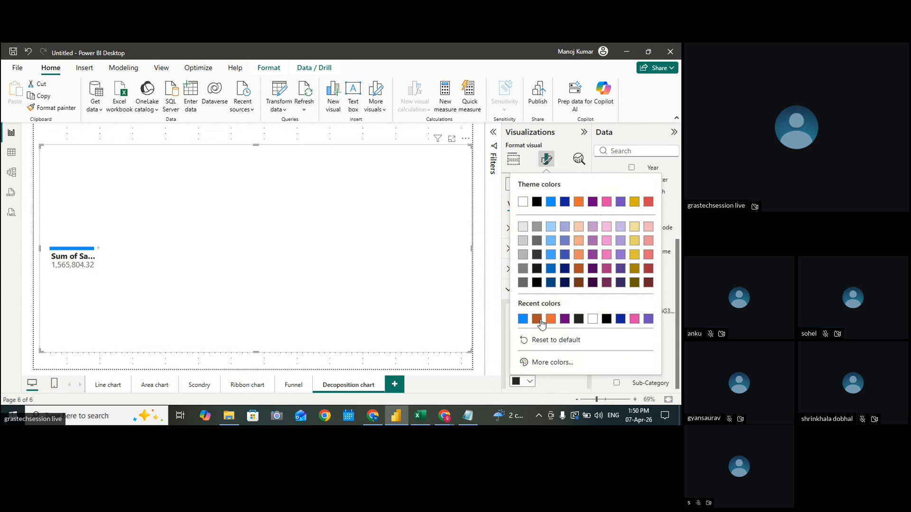
pyautogui.click(537, 319)
pyautogui.click(511, 291)
# Make the decomposition tree's values orange and bold
pyautogui.click(508, 311)
pyautogui.click(529, 387)
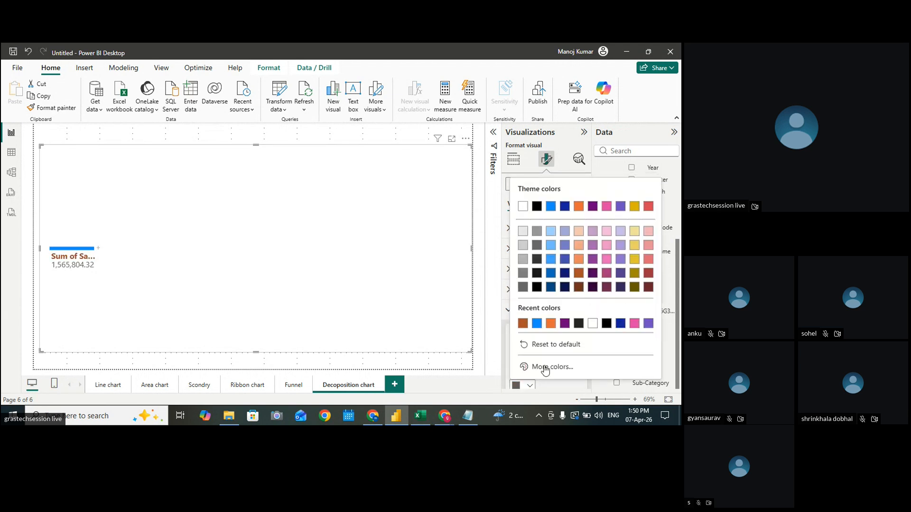
pyautogui.click(551, 322)
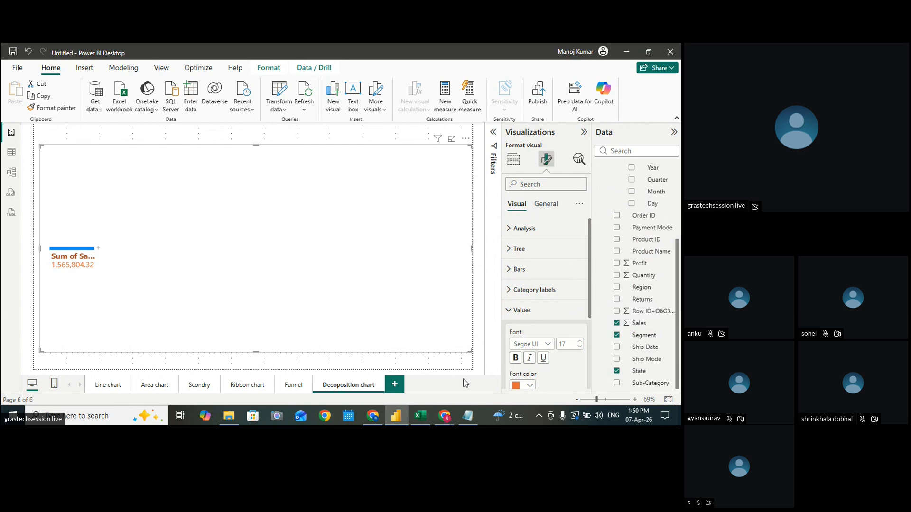
pyautogui.click(516, 358)
# Collapse the panes beside the canvas and break down the Sum of Sales node by State
pyautogui.click(584, 132)
pyautogui.click(674, 132)
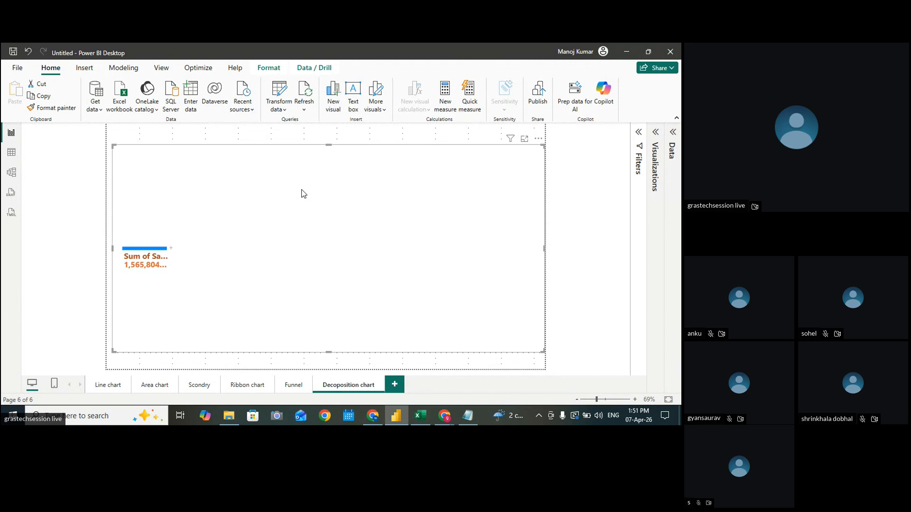
pyautogui.click(171, 249)
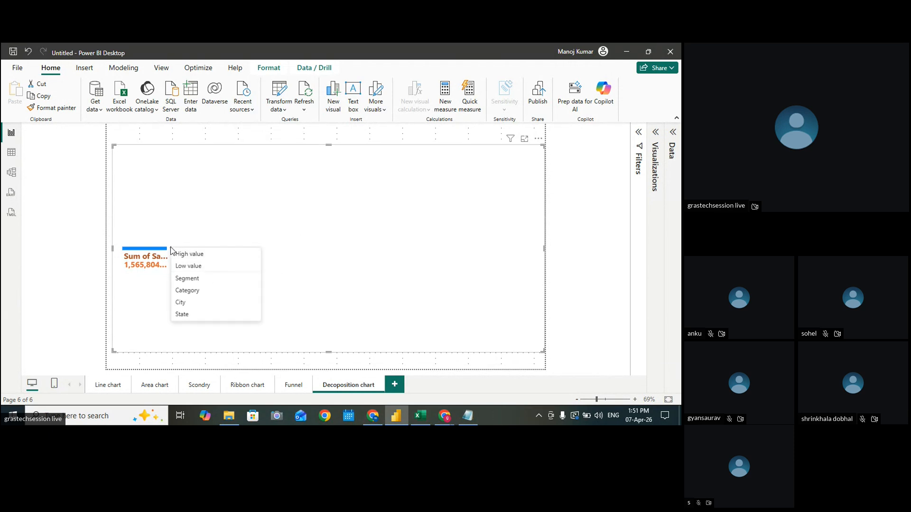
pyautogui.click(184, 314)
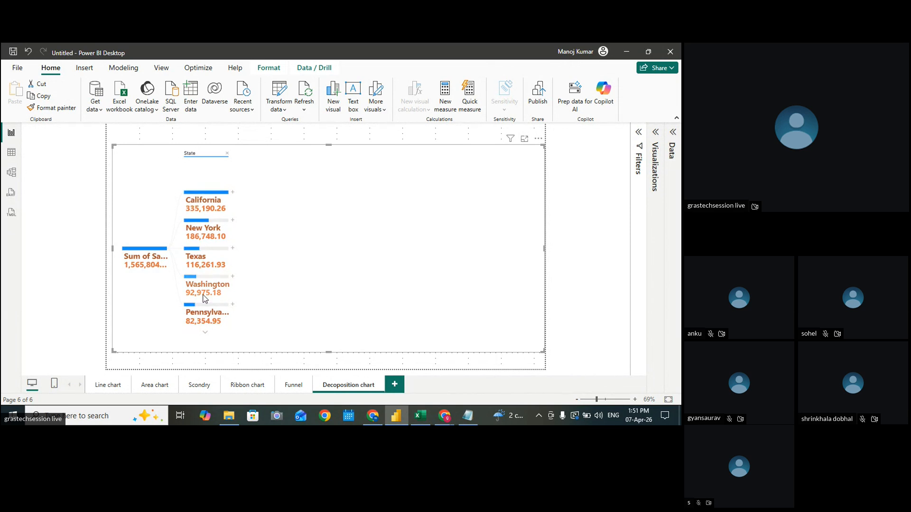
# Break down California's sales by City in the decomposition tree
pyautogui.moveTo(211, 205)
pyautogui.click(233, 193)
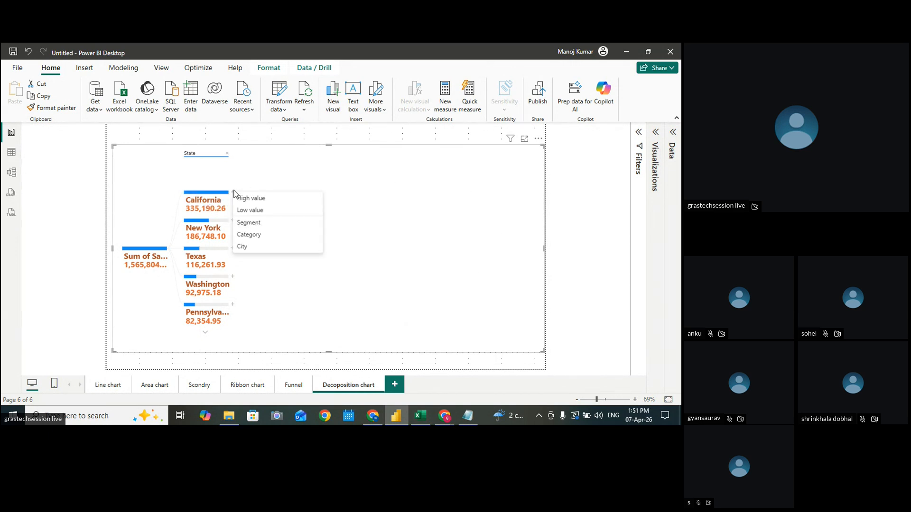
pyautogui.click(245, 247)
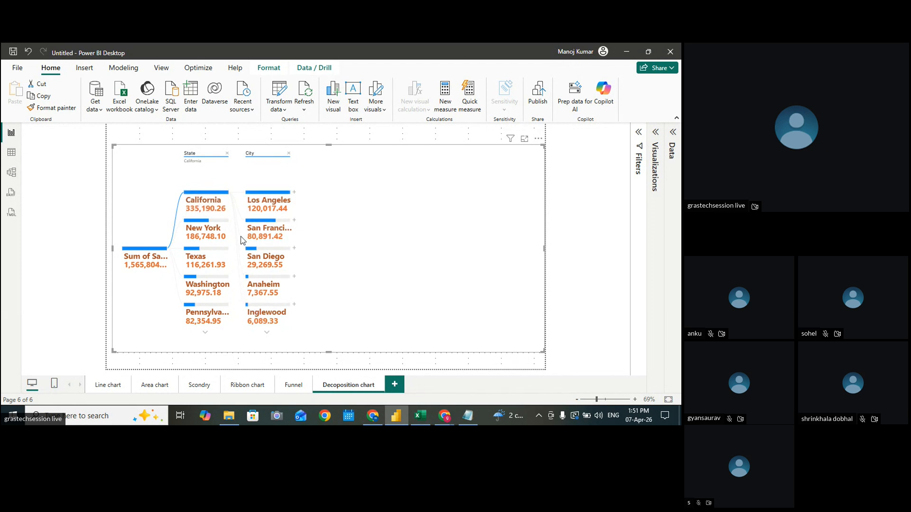
# Examine the city breakdowns of sales for Texas, Washington and Pennsylvania
pyautogui.click(207, 260)
pyautogui.click(207, 287)
pyautogui.click(205, 314)
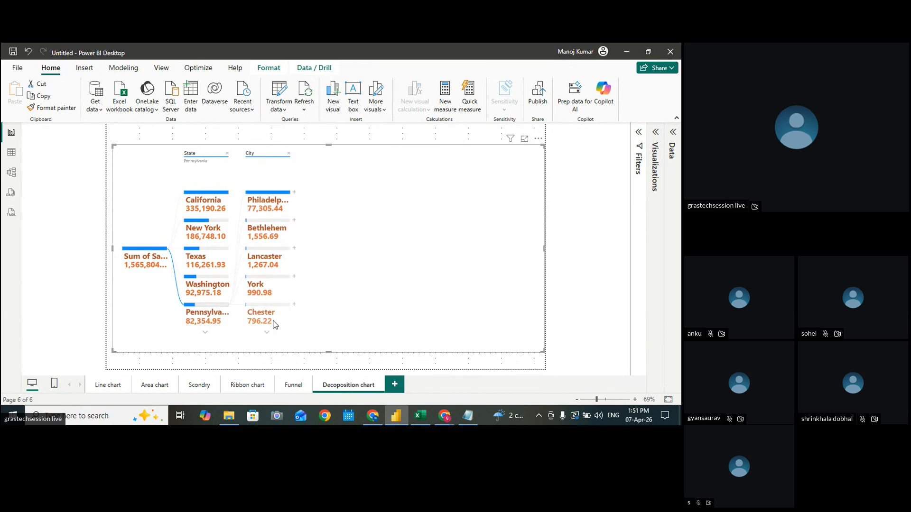
pyautogui.click(209, 288)
pyautogui.click(209, 256)
pyautogui.moveTo(266, 319)
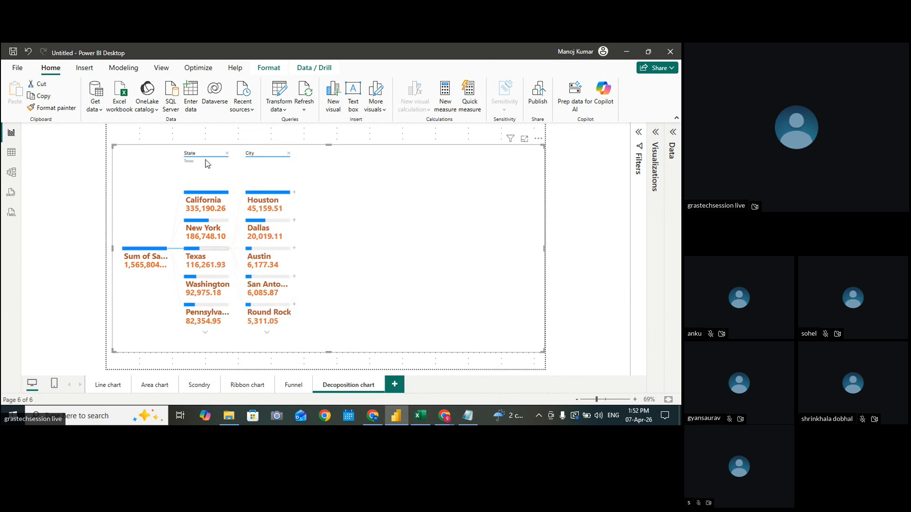
# Remove the City and State levels, and rebuild the tree by State with California split by City
pyautogui.click(288, 154)
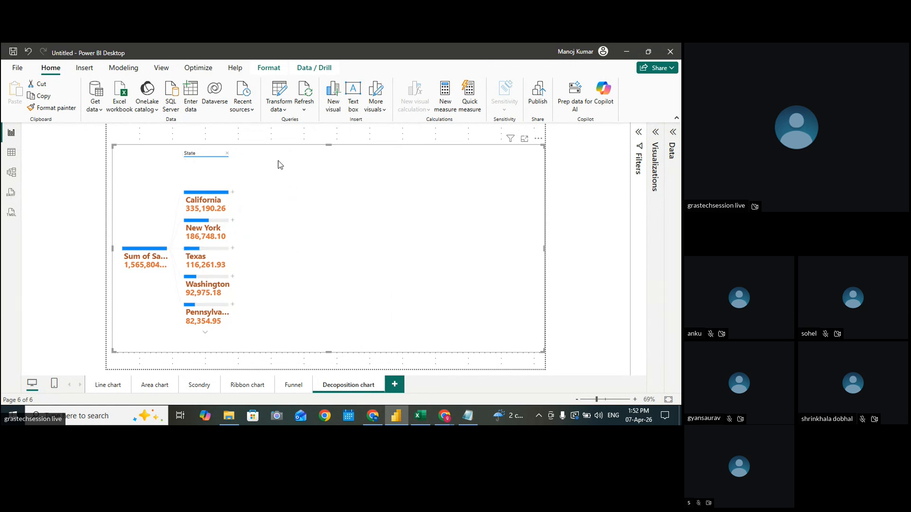
pyautogui.click(227, 154)
pyautogui.click(172, 250)
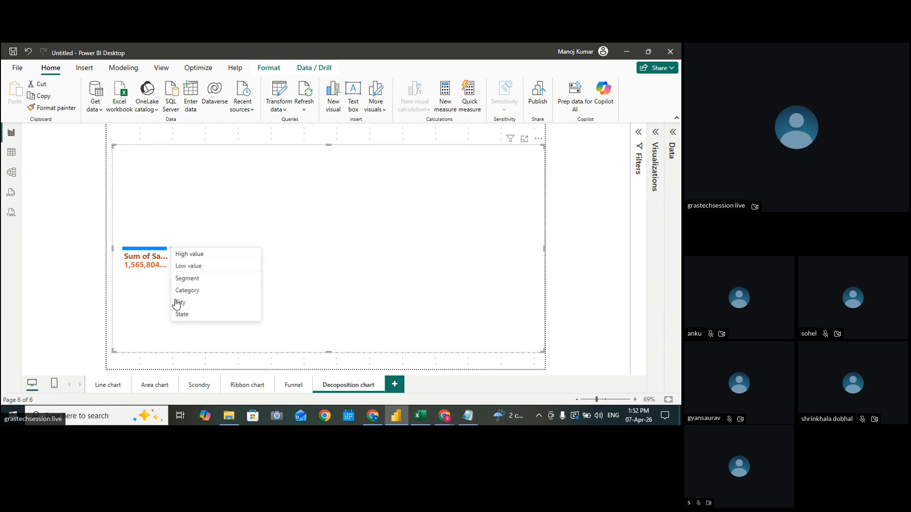
pyautogui.click(185, 314)
pyautogui.click(232, 194)
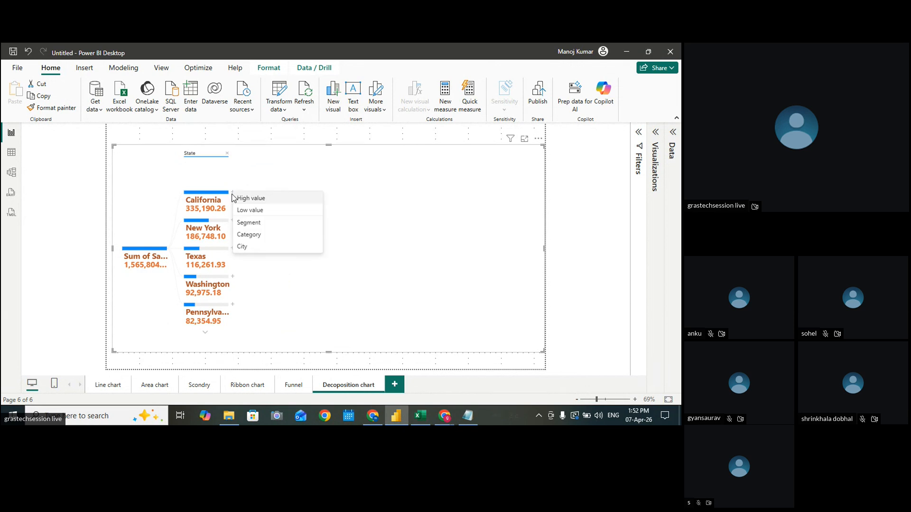
pyautogui.click(252, 245)
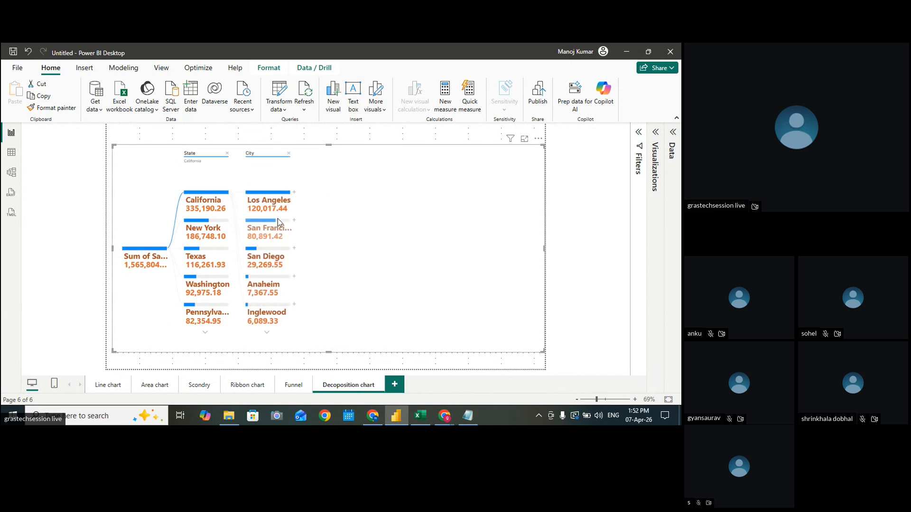
# Break down Los Angeles sales by Segment and its Consumer segment by Category
pyautogui.click(294, 194)
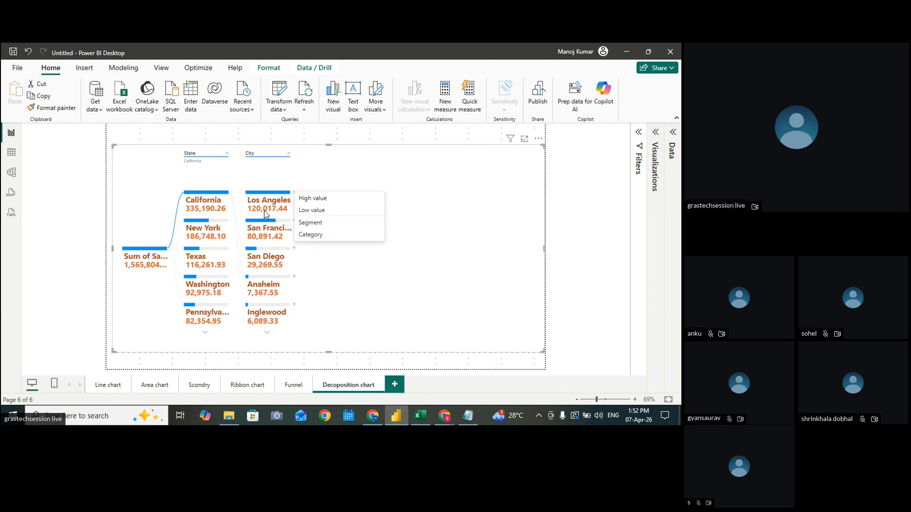
pyautogui.click(312, 223)
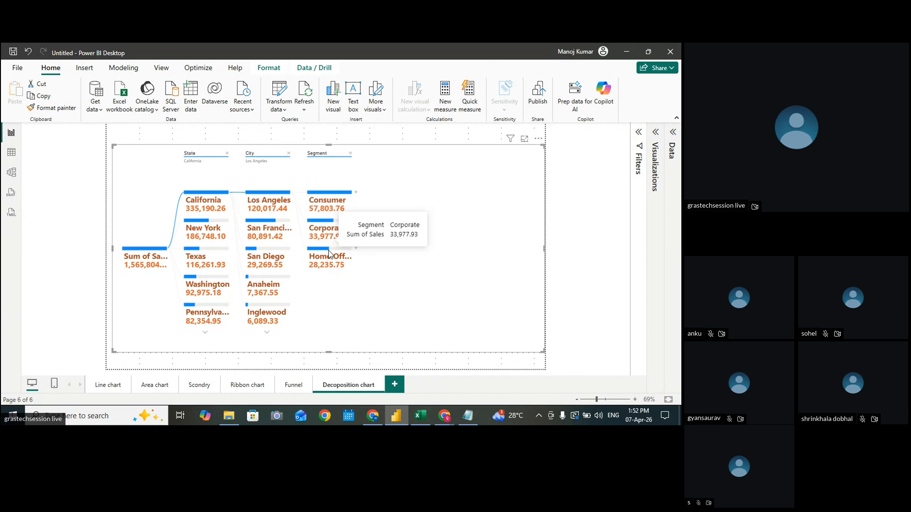
pyautogui.click(357, 195)
pyautogui.click(370, 223)
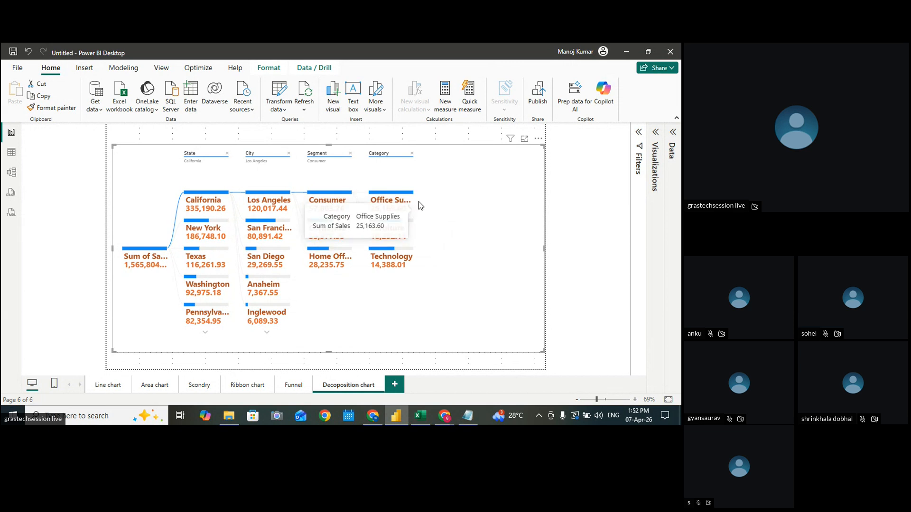
# Trace the Los Angeles sales path through the Home Office segment to Furniture
pyautogui.click(336, 258)
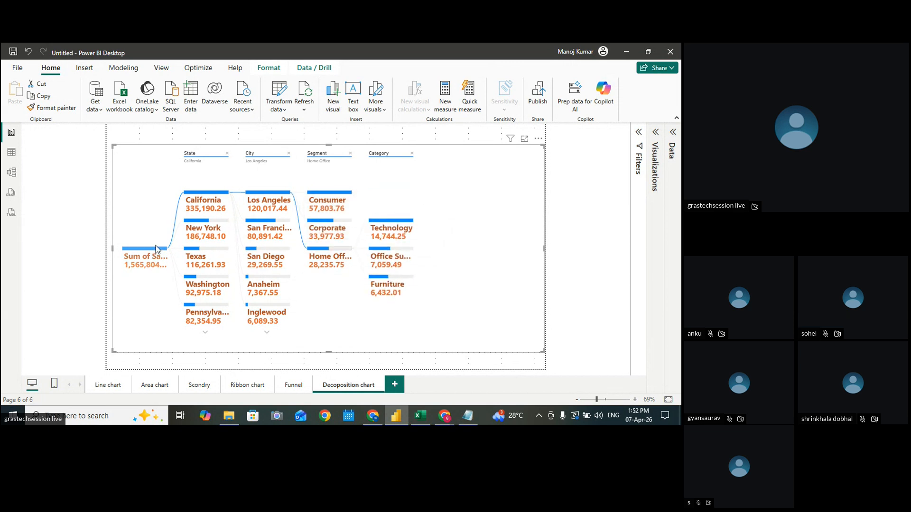
pyautogui.click(408, 285)
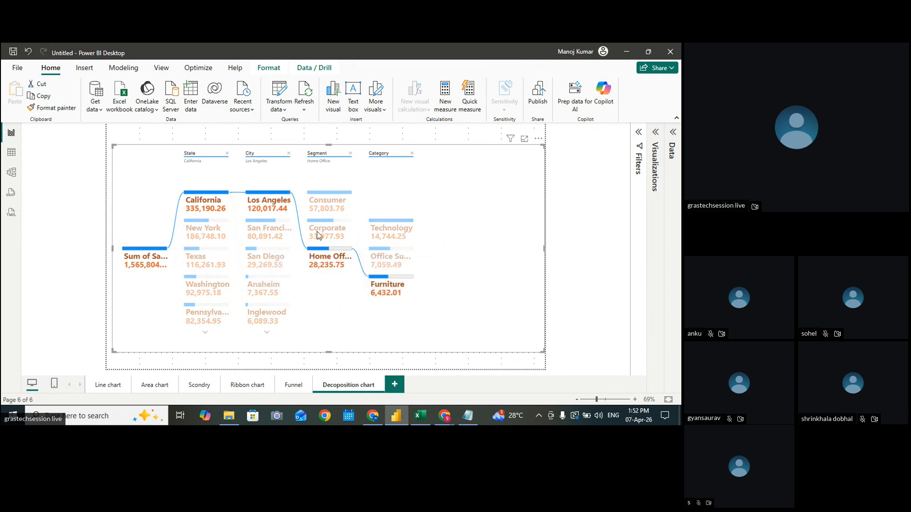
pyautogui.moveTo(134, 259)
# Add Payment Mode to the decomposition tree's Explain by fields and place it after Category
pyautogui.click(672, 156)
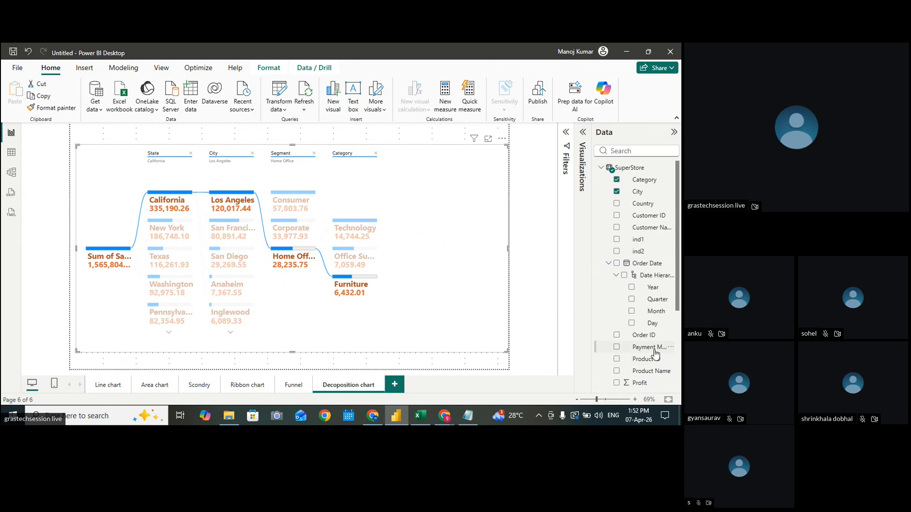
pyautogui.click(584, 190)
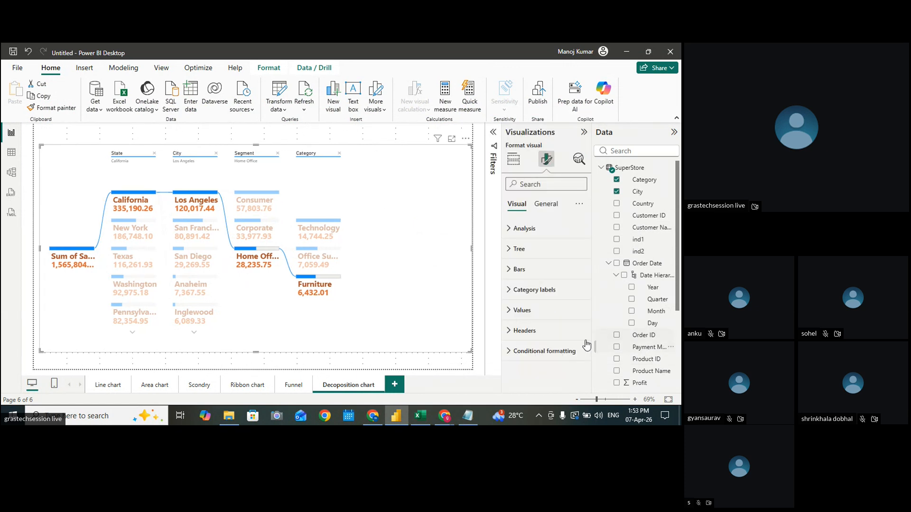
pyautogui.click(514, 159)
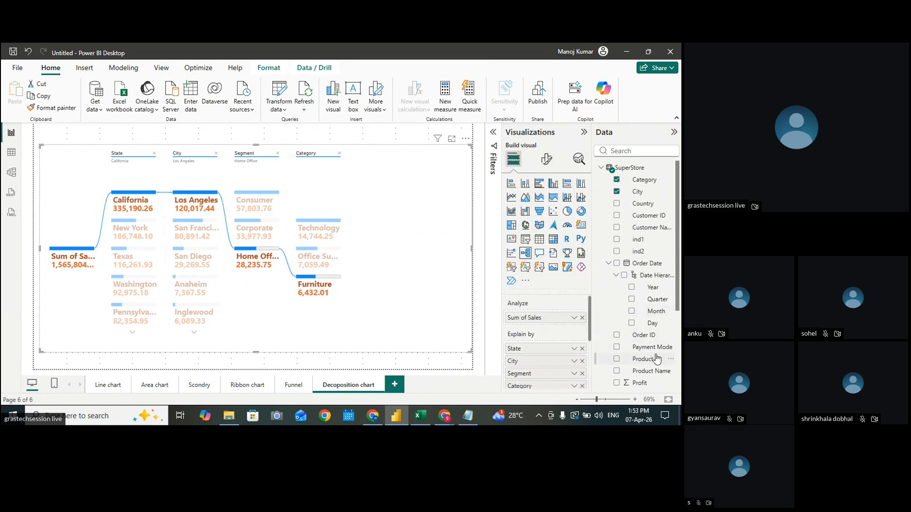
pyautogui.moveTo(654, 354); pyautogui.dragTo(571, 303)
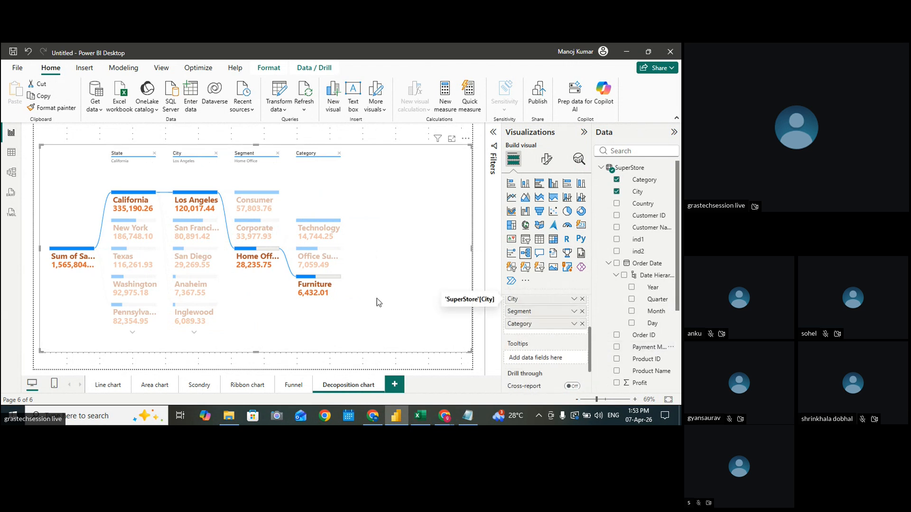
pyautogui.moveTo(339, 224)
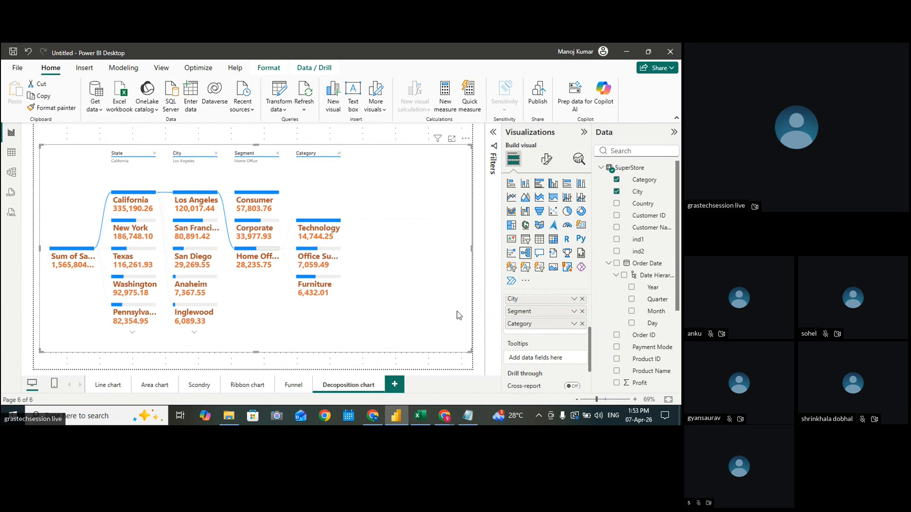
pyautogui.moveTo(657, 348); pyautogui.dragTo(579, 317)
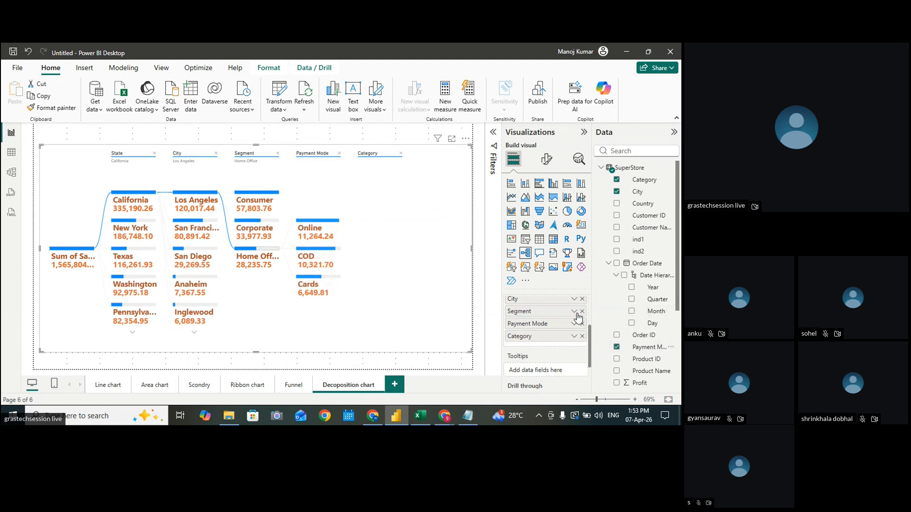
pyautogui.click(343, 227)
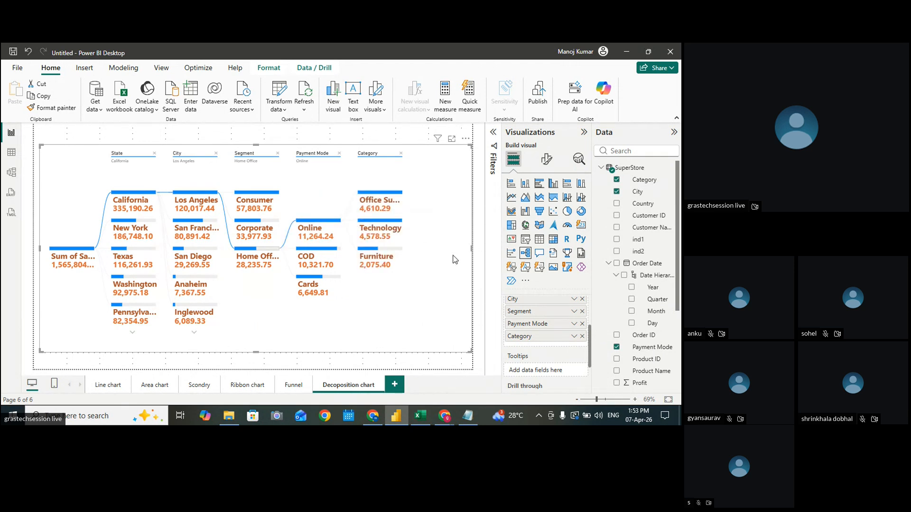
pyautogui.moveTo(536, 336); pyautogui.dragTo(534, 325)
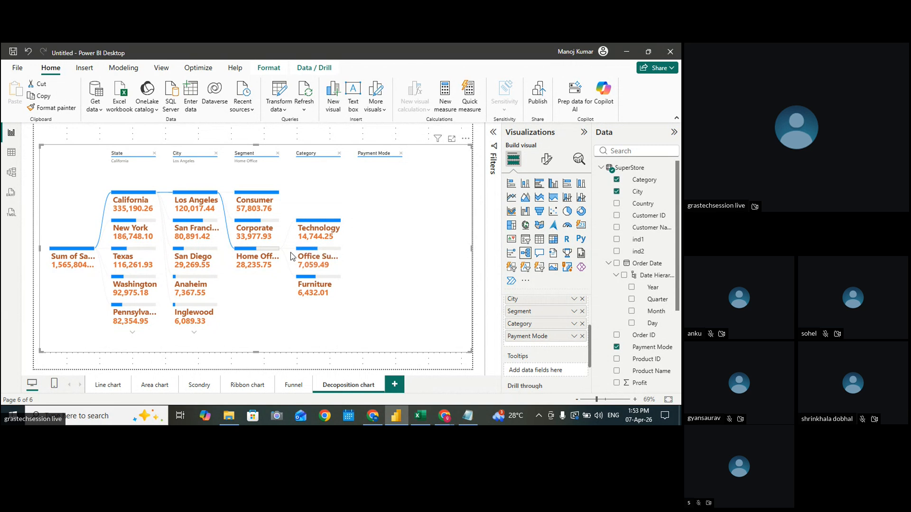
# Trace the Home Office sales of Office Supplies through the COD, Online and Cards payment modes
pyautogui.click(304, 255)
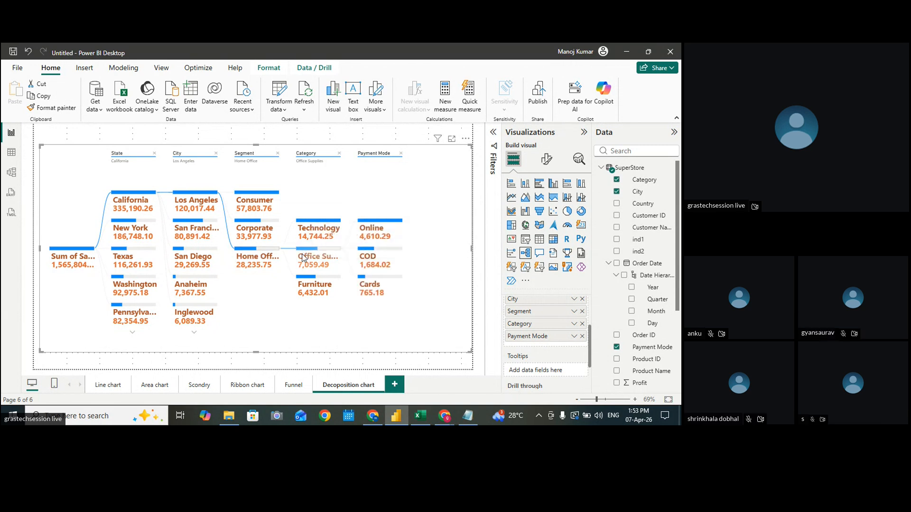
pyautogui.click(371, 255)
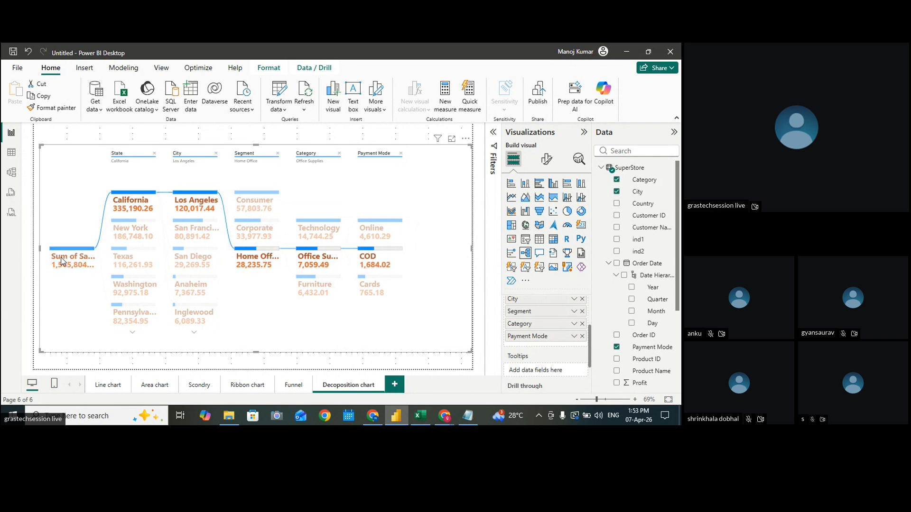
pyautogui.moveTo(122, 205)
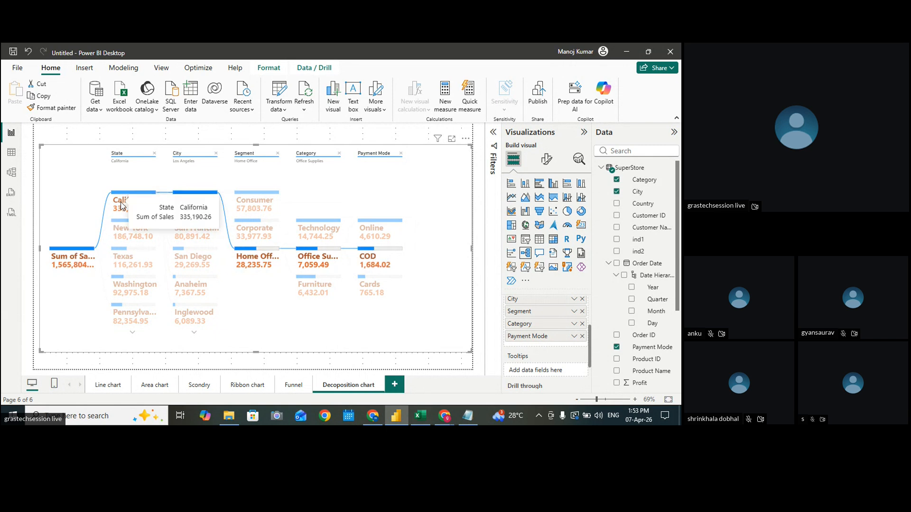
pyautogui.moveTo(196, 205)
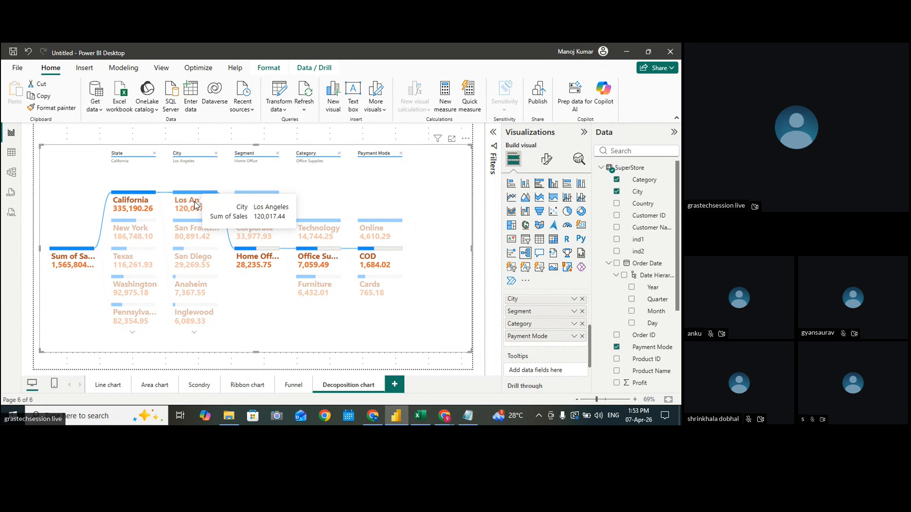
pyautogui.moveTo(327, 261)
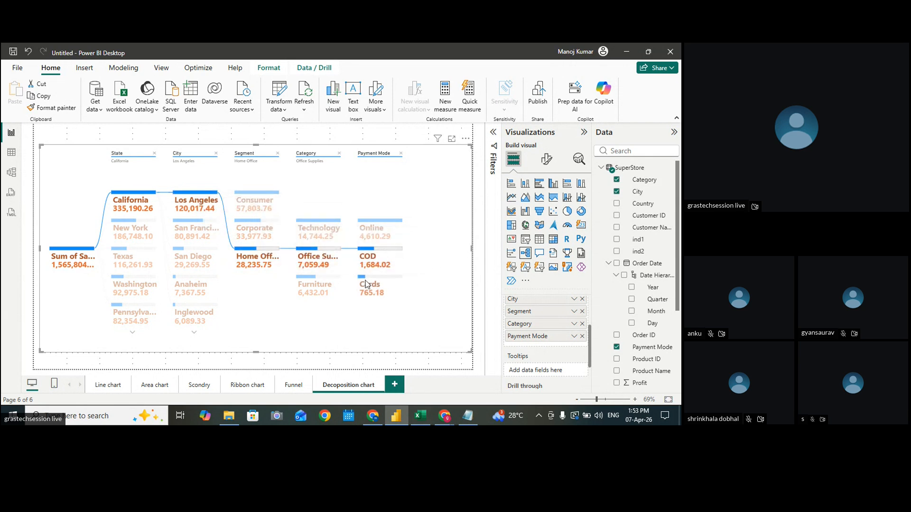
pyautogui.click(379, 236)
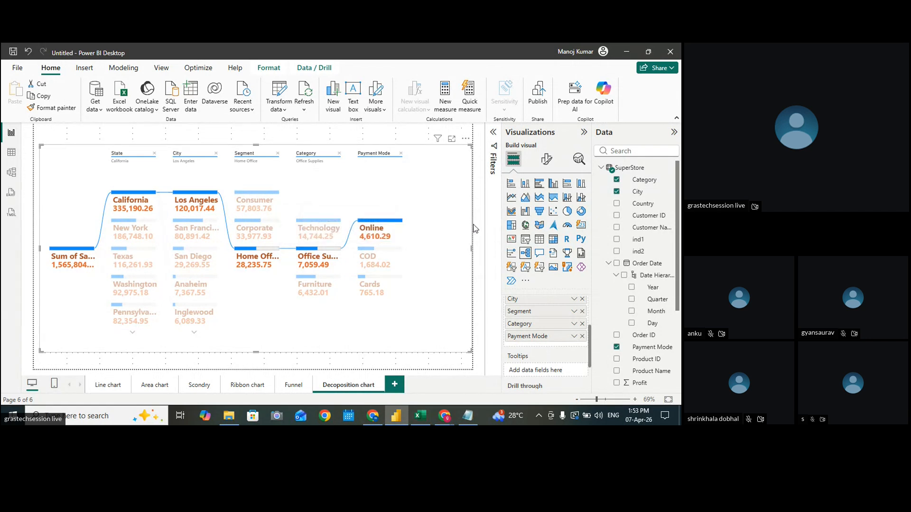
pyautogui.click(373, 287)
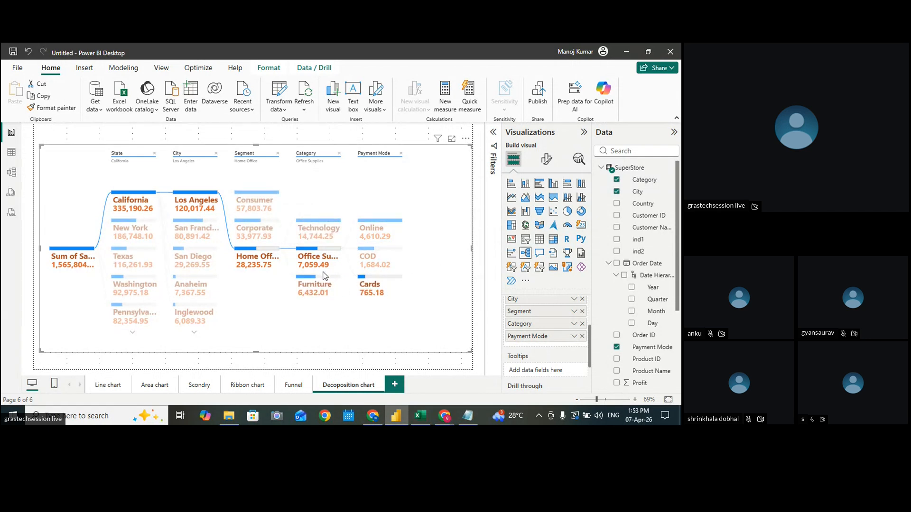
# Examine the tree's breakdowns for Technology, the Corporate segment and several California cities, ending on Inglewood
pyautogui.click(318, 229)
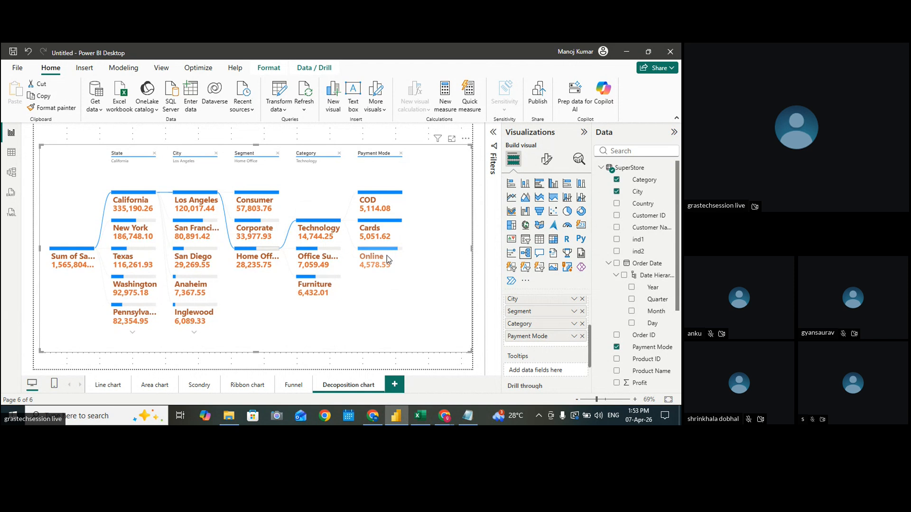
pyautogui.click(255, 232)
pyautogui.click(211, 286)
pyautogui.click(209, 264)
pyautogui.click(202, 205)
pyautogui.click(207, 280)
pyautogui.click(216, 309)
# Remove all breakdown levels from the decomposition tree, leaving only the Sum of Sales node
pyautogui.click(339, 153)
pyautogui.click(278, 153)
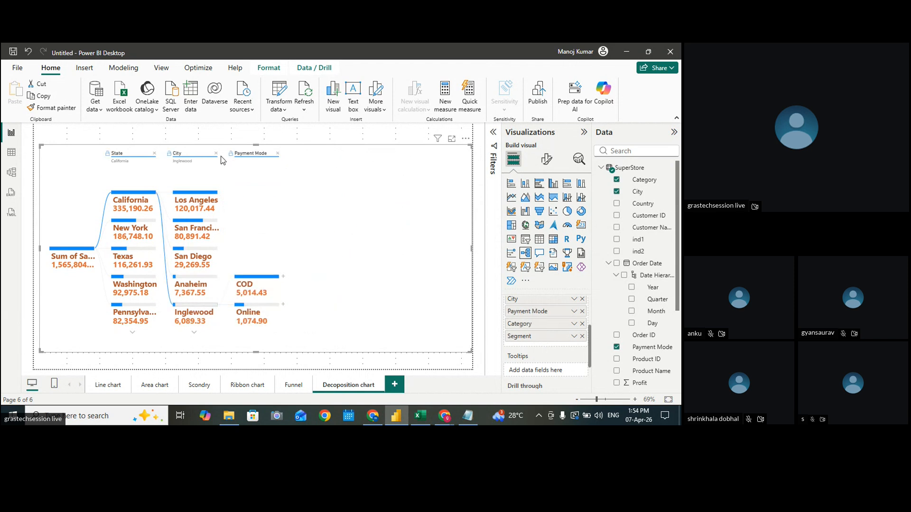
pyautogui.click(216, 154)
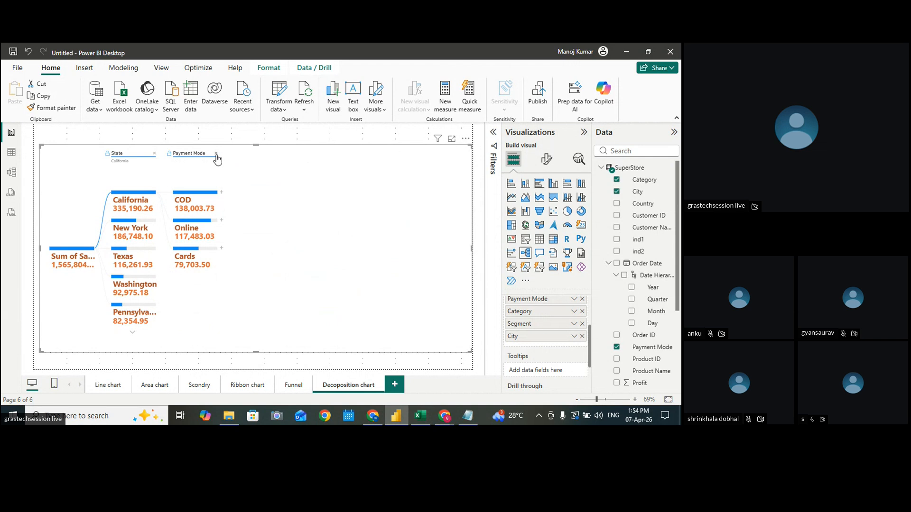
pyautogui.click(216, 153)
pyautogui.click(155, 153)
# Break down Sum of Sales by Payment Mode and the COD node by State
pyautogui.click(98, 248)
pyautogui.click(132, 326)
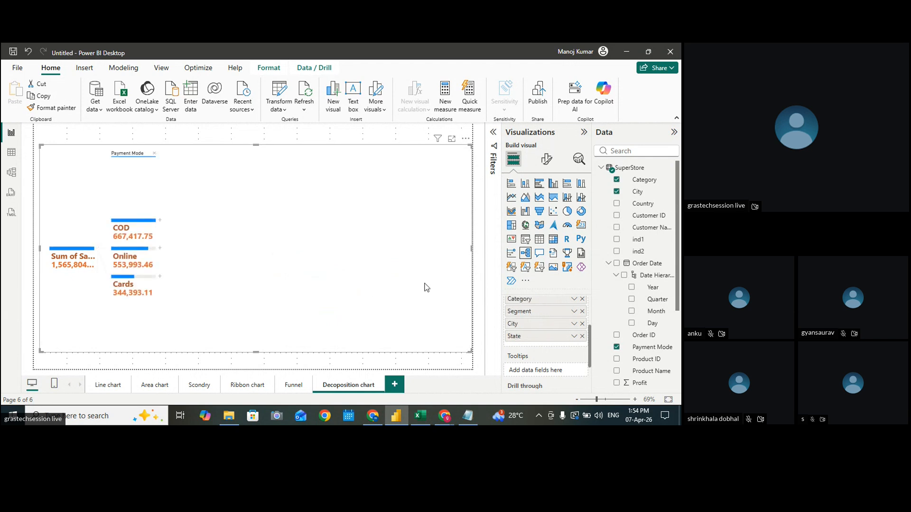
pyautogui.click(160, 220)
pyautogui.click(171, 287)
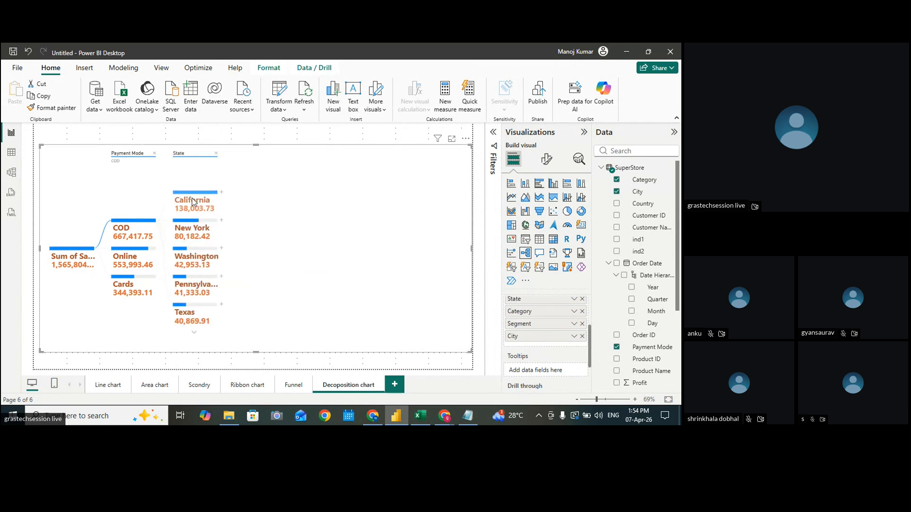
# Extend the COD branch by splitting California by City, Los Angeles by Segment and Consumer by Category
pyautogui.click(222, 196)
pyautogui.click(241, 245)
pyautogui.click(283, 193)
pyautogui.click(307, 223)
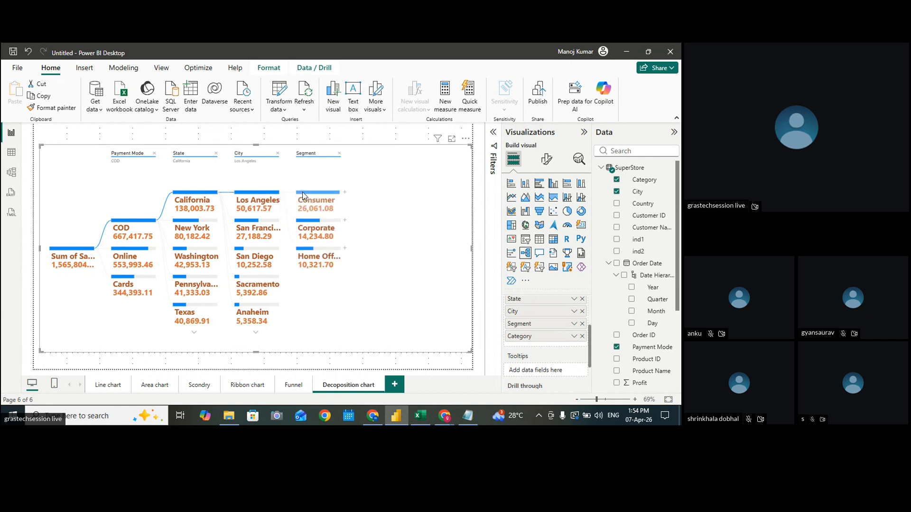
pyautogui.click(345, 192)
pyautogui.click(363, 223)
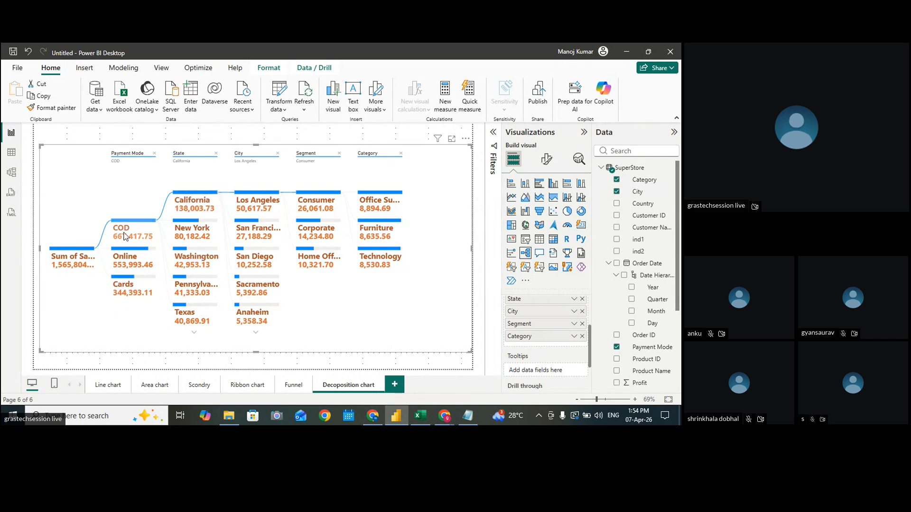
# Switch the decomposition tree's branch to the Online and Cards payment modes, then add a new report page
pyautogui.click(125, 260)
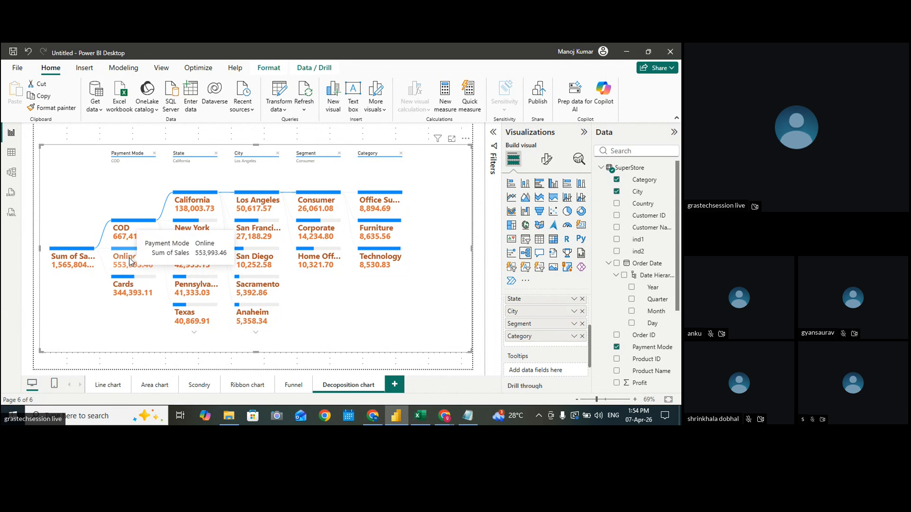
pyautogui.click(127, 288)
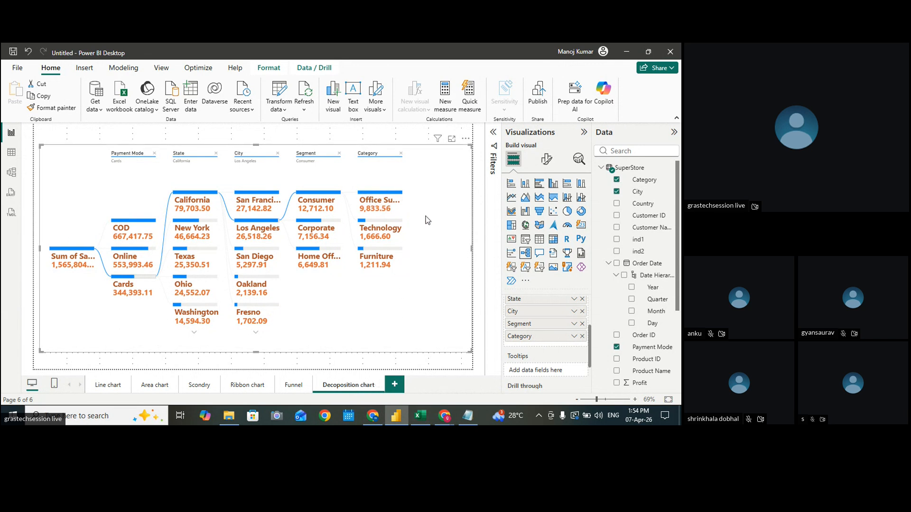
pyautogui.click(395, 386)
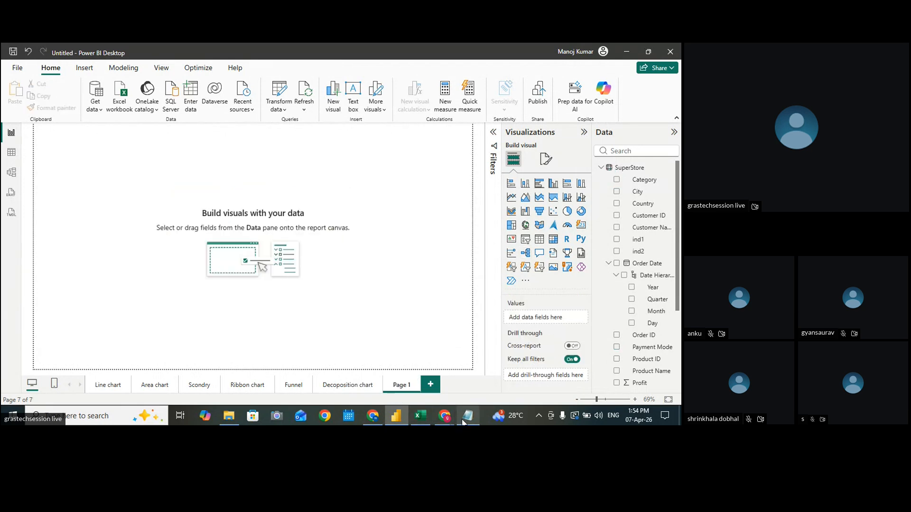
# Switch to the Notepad notes, prefix "end to end analysis" with dashes and remove the blank line above it
pyautogui.click(463, 420)
pyautogui.scroll(-1, 269, 367)
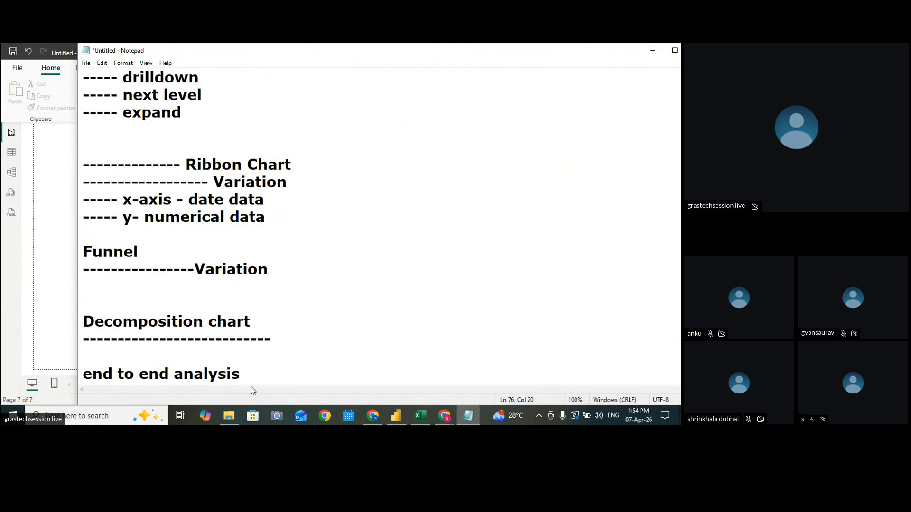
pyautogui.scroll(-1, 253, 385)
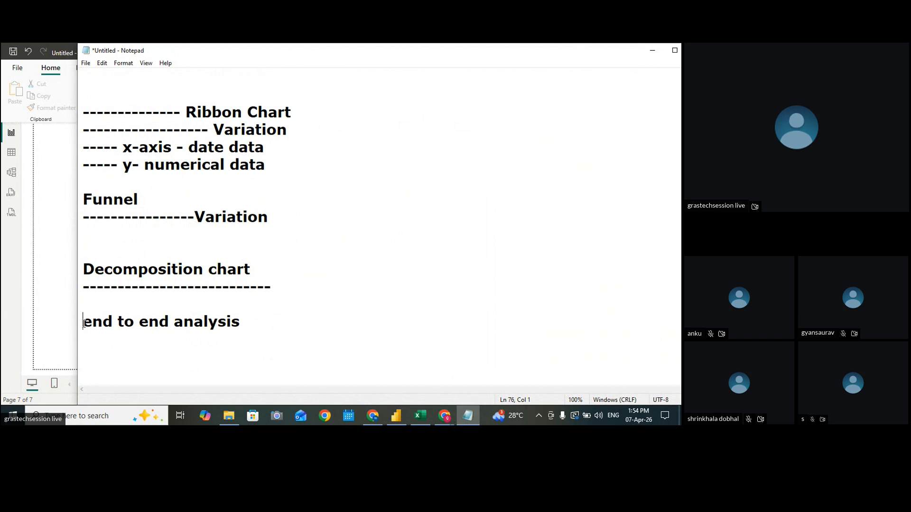
pyautogui.write('----------')
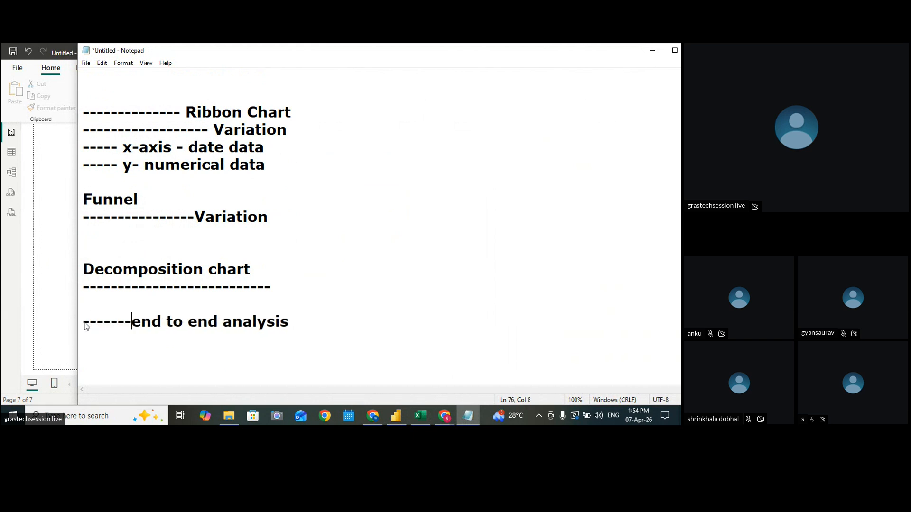
pyautogui.click(93, 295)
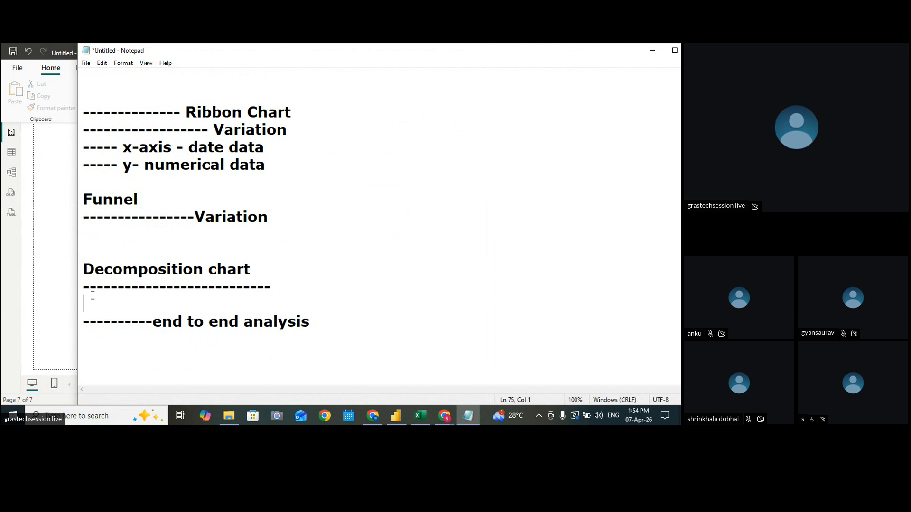
pyautogui.click(285, 288)
pyautogui.press('Delete')
pyautogui.press('Delete')
pyautogui.press('Return')
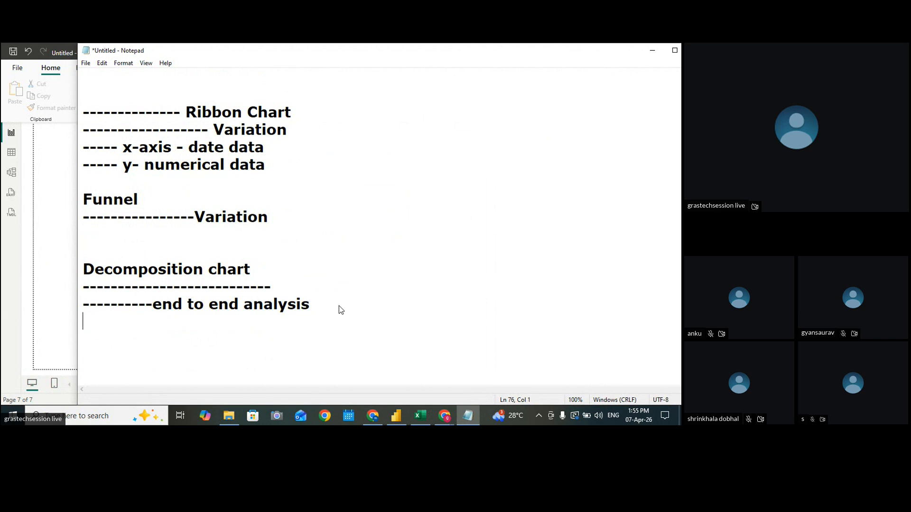
# Add the heading "Gauge Chart" with a dashed line beneath it below the Decomposition chart notes
pyautogui.write('Gaus Ch')
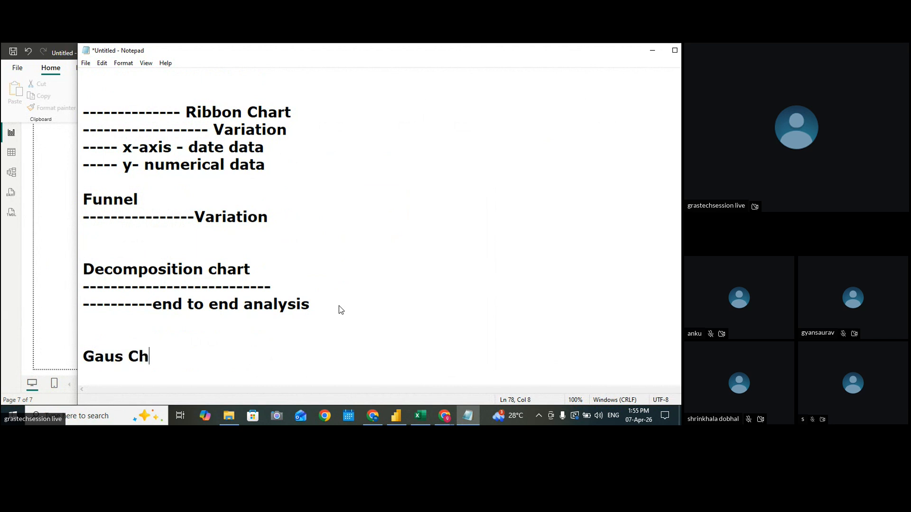
pyautogui.write('ary')
pyautogui.click(123, 357)
pyautogui.press('BackSpace')
pyautogui.write('ge')
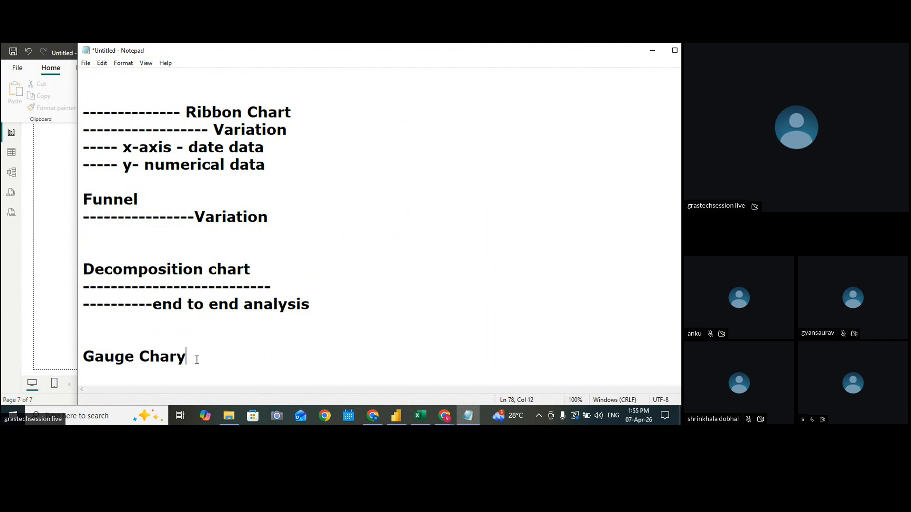
pyautogui.press('BackSpace')
pyautogui.write('t ')
pyautogui.write('----------------------')
pyautogui.write('-')
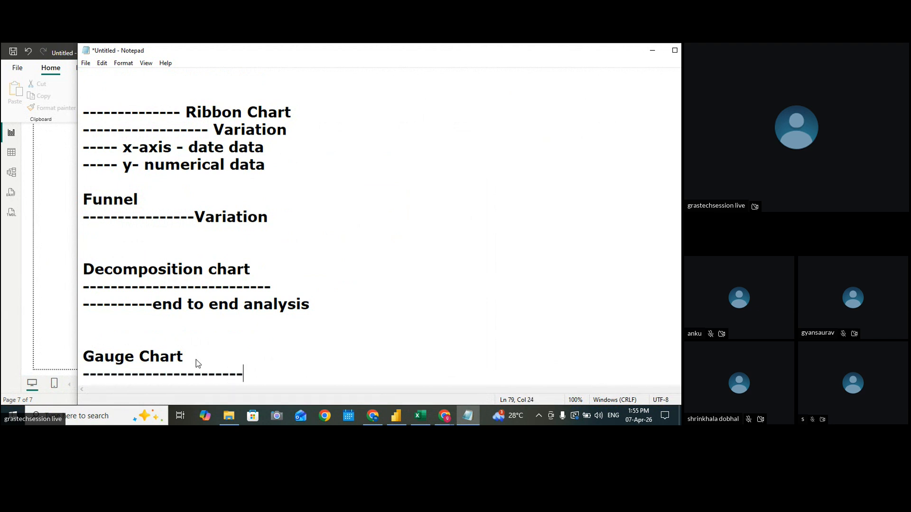
# List "--- Value" and "--- Target" on separate lines under the Gauge Chart heading
pyautogui.press('Return')
pyautogui.write('---')
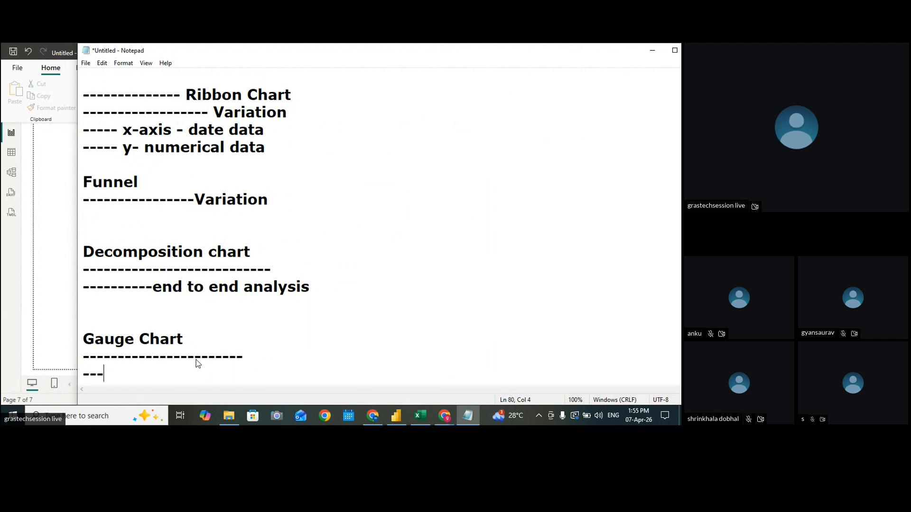
pyautogui.write(' VALU')
pyautogui.press('BackSpace')
pyautogui.press('BackSpace')
pyautogui.press('BackSpace')
pyautogui.write('alue')
pyautogui.press('Return')
pyautogui.write('-')
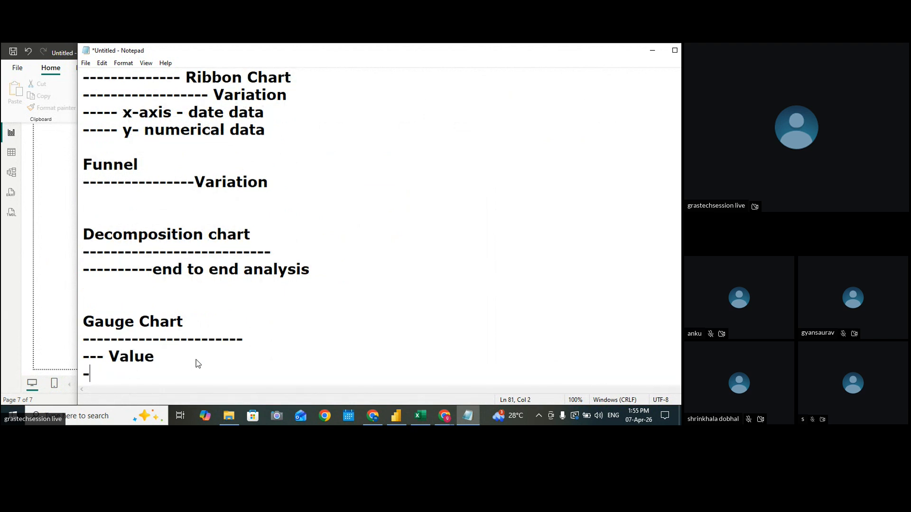
pyautogui.write('-- Target')
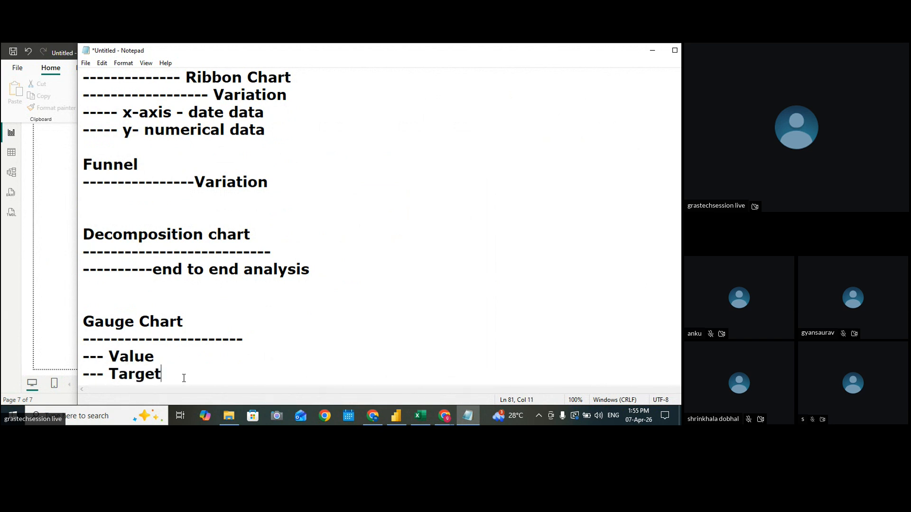
# Switch back to Power BI and start a manually entered table with Target-1 and 3400000 in its first row
pyautogui.click(63, 333)
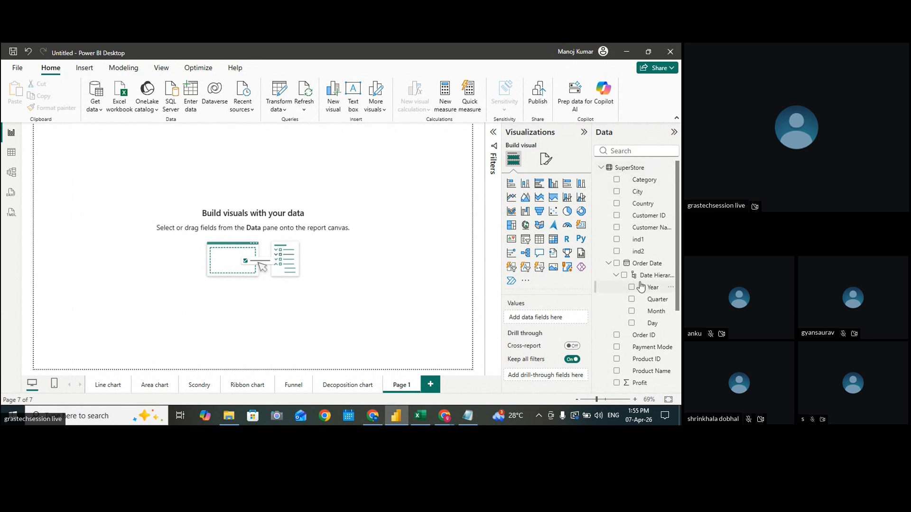
pyautogui.click(602, 168)
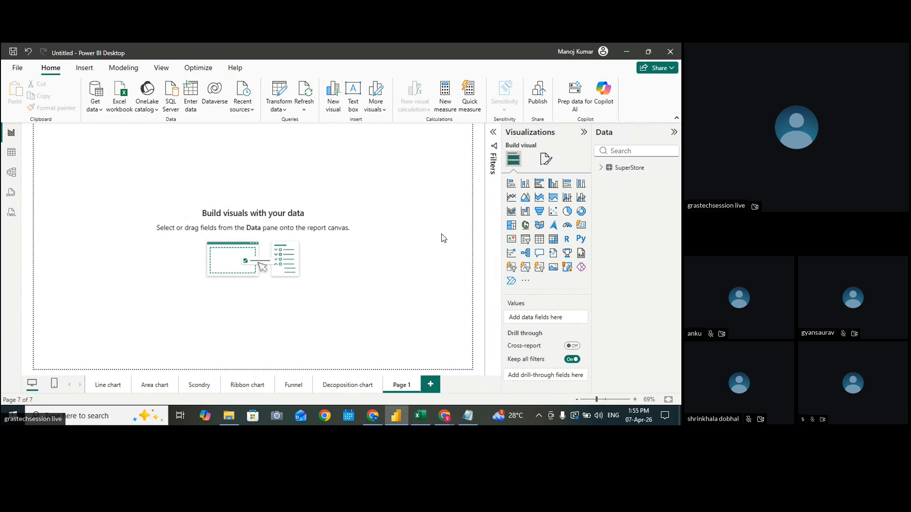
pyautogui.click(184, 97)
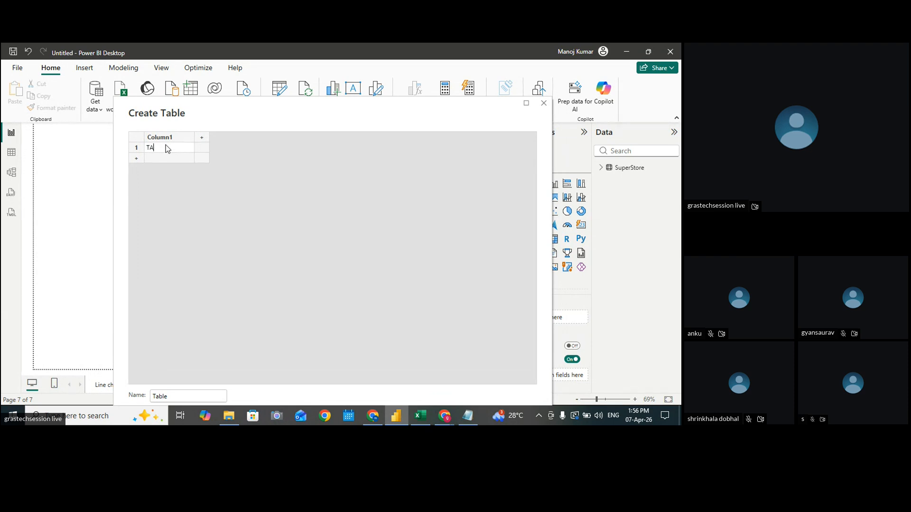
pyautogui.write('arget')
pyautogui.click(199, 149)
pyautogui.doubleClick(154, 138)
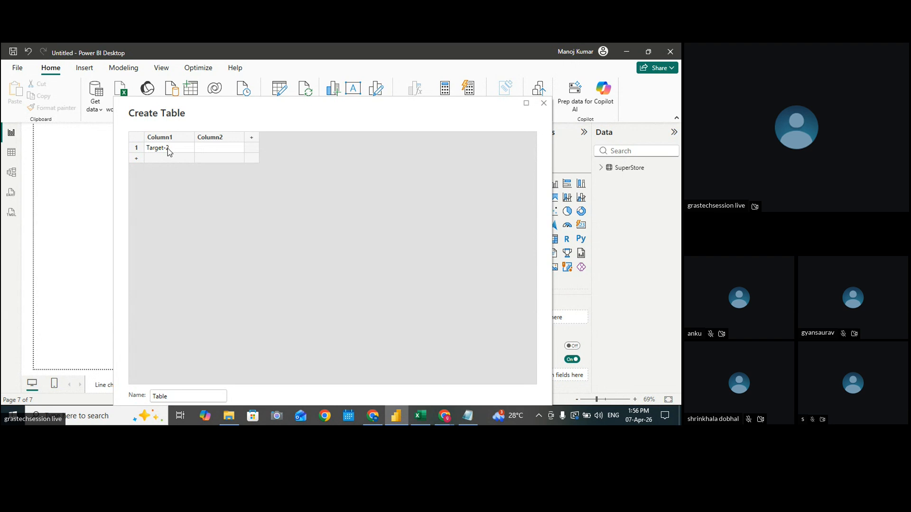
pyautogui.click(207, 148)
pyautogui.write('3400000')
# Add a second row to the table containing Target-2 and 2200000
pyautogui.click(176, 161)
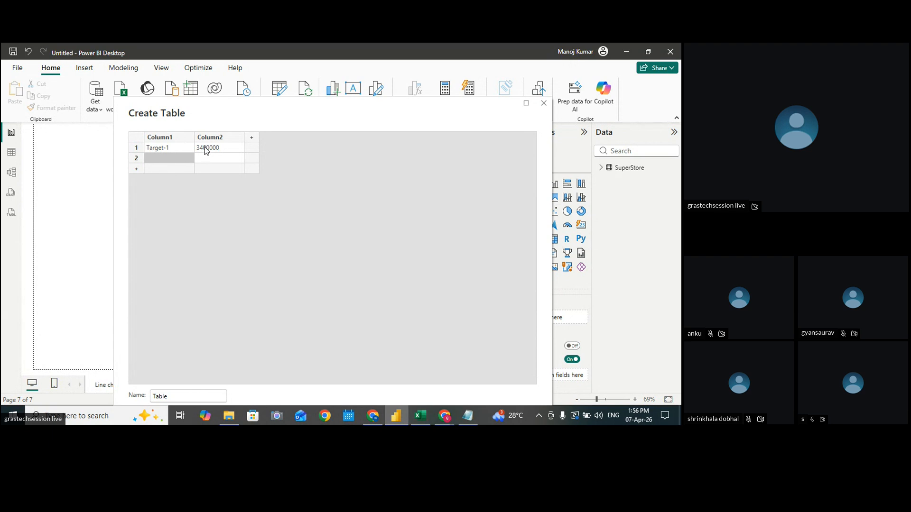
pyautogui.doubleClick(157, 158)
pyautogui.write('Target-2')
pyautogui.click(201, 159)
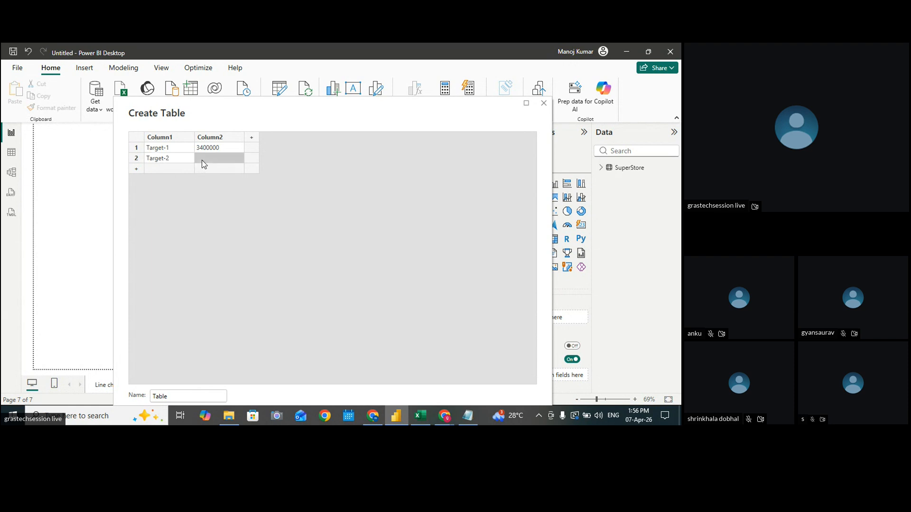
pyautogui.write('20000002')
# Rename the new table's two columns to Target and Tvalue
pyautogui.doubleClick(169, 137)
pyautogui.write('t')
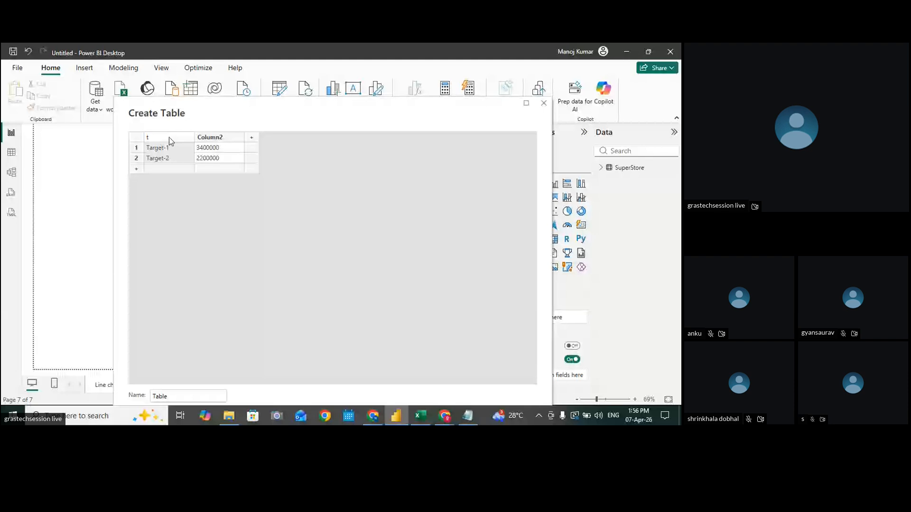
pyautogui.write('A')
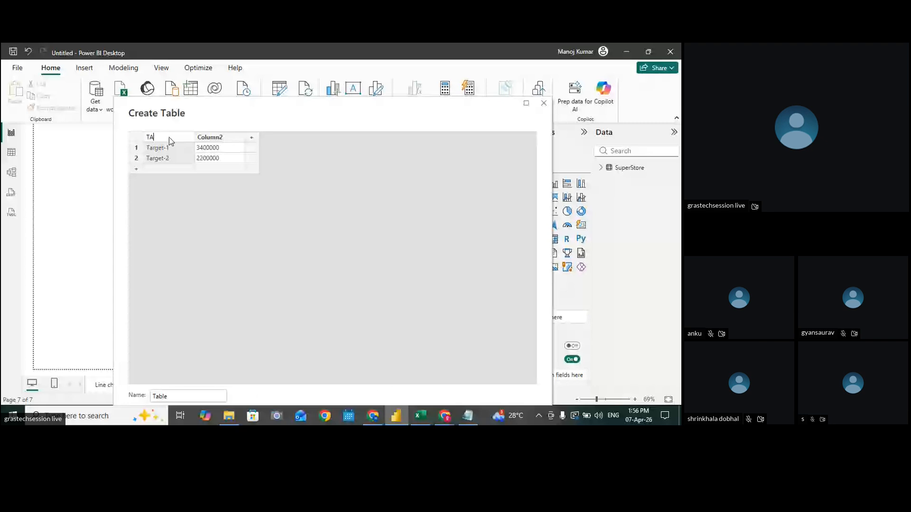
pyautogui.press('BackSpace')
pyautogui.write('arget')
pyautogui.doubleClick(222, 136)
pyautogui.write('S')
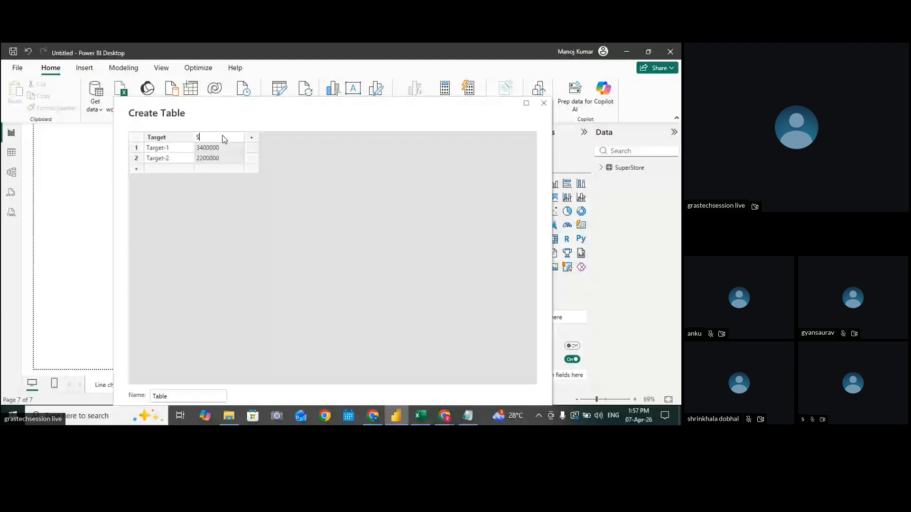
pyautogui.press('BackSpace')
pyautogui.write('Ta')
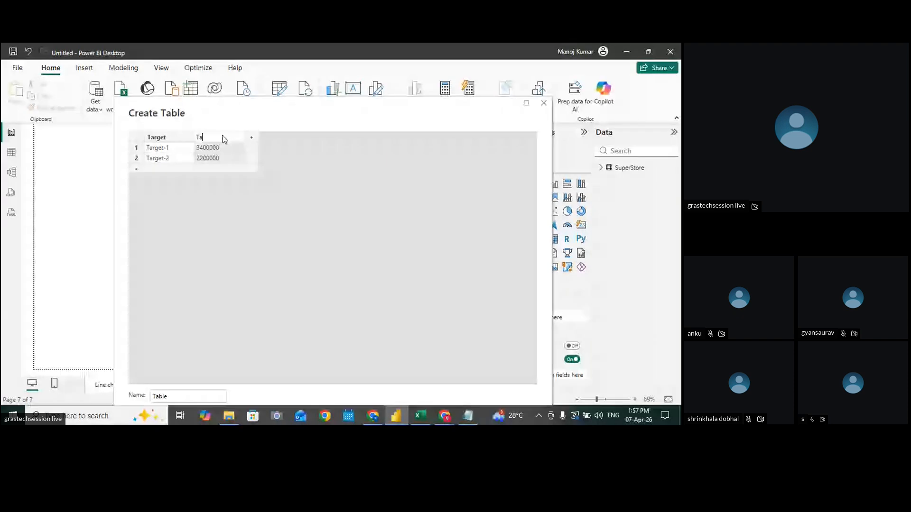
pyautogui.press('BackSpace')
pyautogui.write('value')
# Add two more columns to the table, named min and max
pyautogui.click(252, 138)
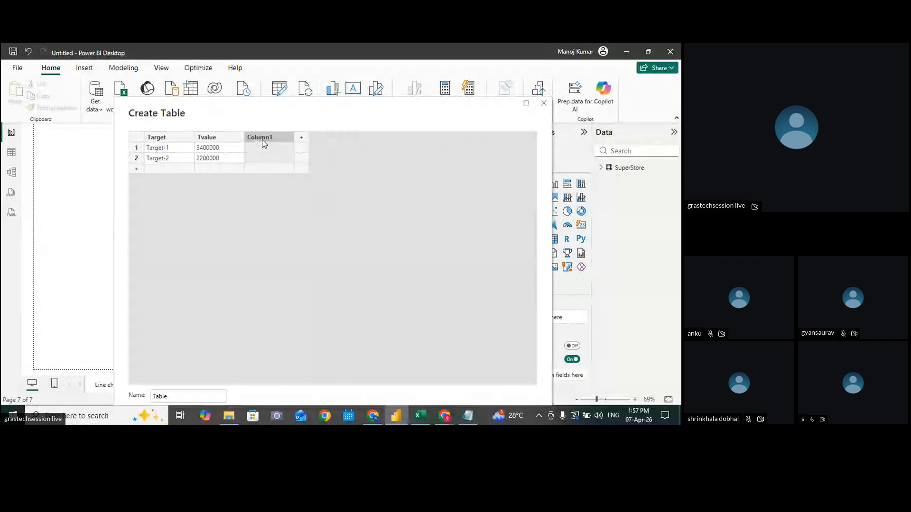
pyautogui.doubleClick(265, 138)
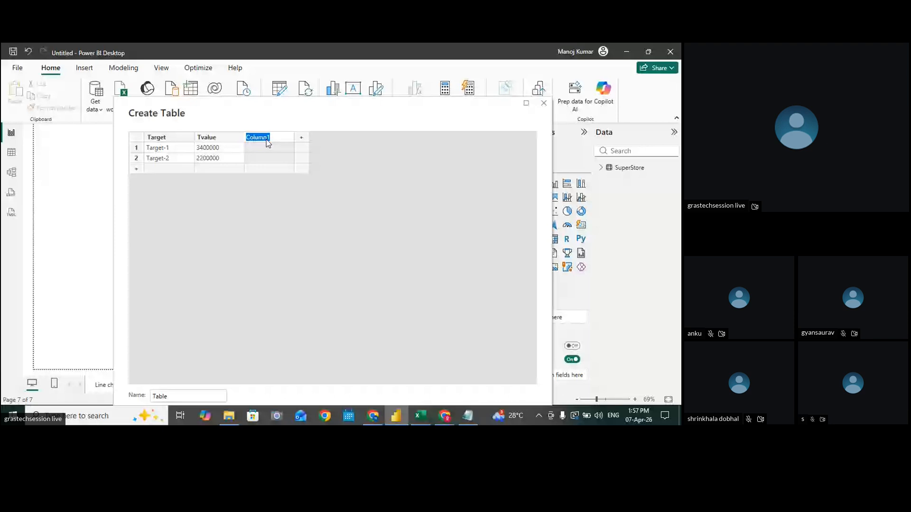
pyautogui.write('min')
pyautogui.press('Tab')
pyautogui.write('max')
# Fill the Target-1 row with 1200000 under min and 4500000 under max
pyautogui.click(257, 149)
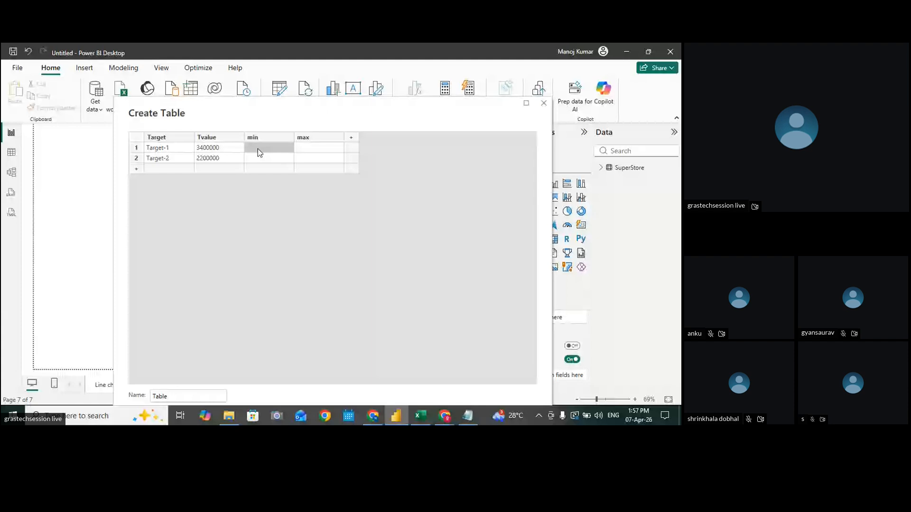
pyautogui.write('1200000')
pyautogui.click(307, 149)
pyautogui.write('50000000')
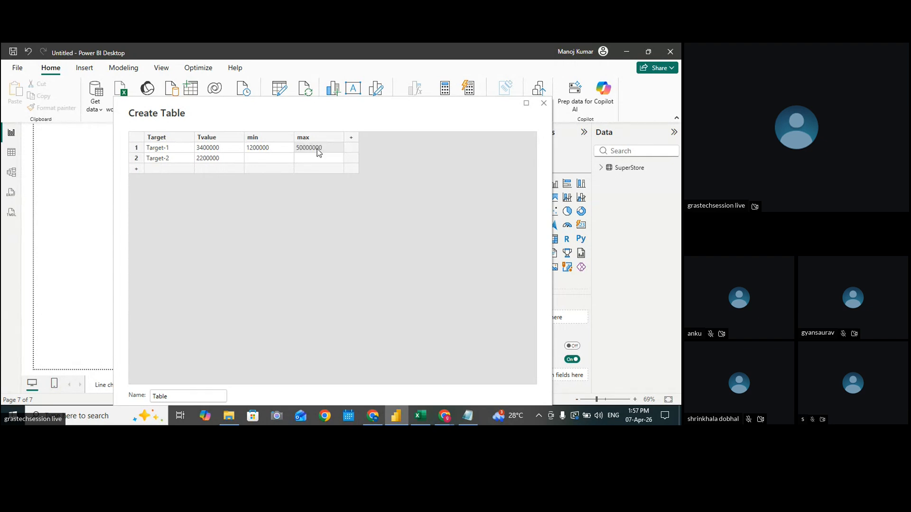
pyautogui.doubleClick(329, 148)
pyautogui.write('450')
# Name the new table TARGET and load it into the model
pyautogui.click(422, 190)
pyautogui.moveTo(169, 396); pyautogui.dragTo(138, 398)
pyautogui.click(177, 396)
pyautogui.write('ta')
pyautogui.press('BackSpace')
pyautogui.press('BackSpace')
pyautogui.write('t')
pyautogui.write('T')
pyautogui.write('ARGET')
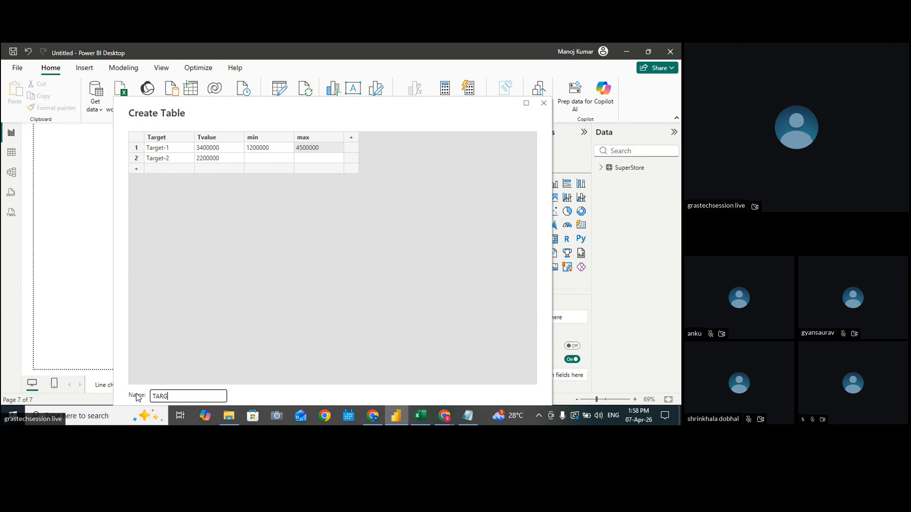
pyautogui.doubleClick(364, 120)
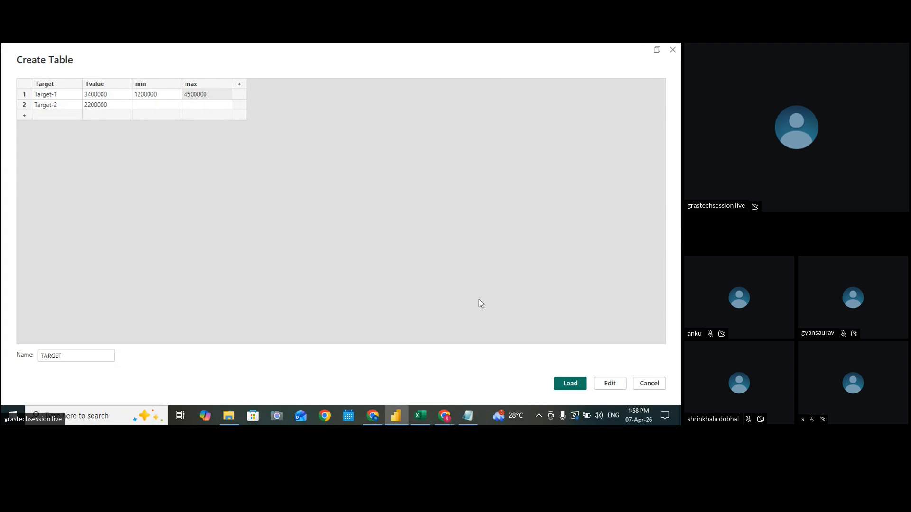
pyautogui.click(571, 384)
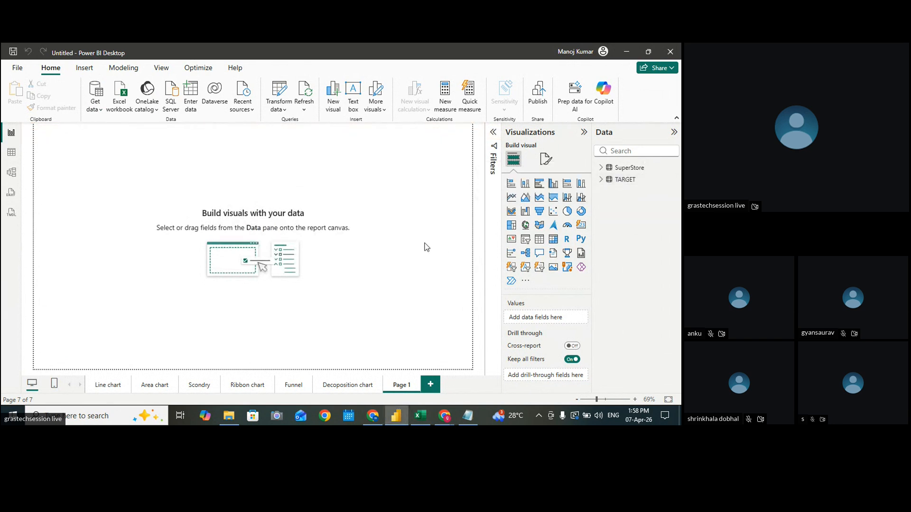
# Insert a gauge visual on the new page, enlarge it and move it to the middle of the canvas
pyautogui.click(568, 226)
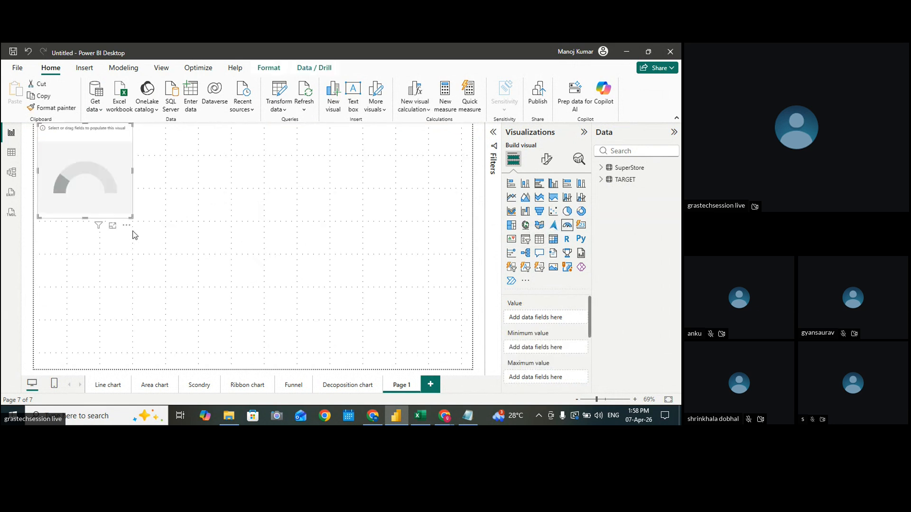
pyautogui.moveTo(130, 217); pyautogui.dragTo(327, 272)
pyautogui.moveTo(244, 241); pyautogui.dragTo(311, 273)
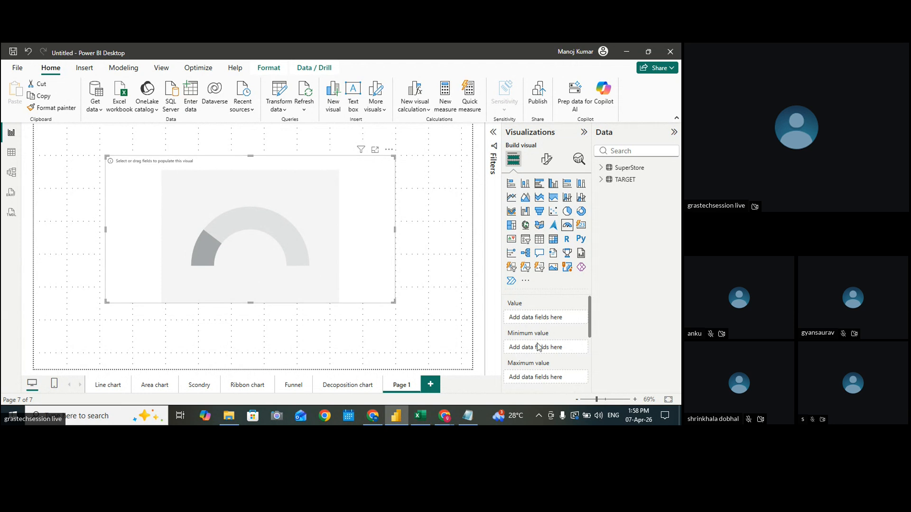
# Assign the SuperStore Sales field as the gauge's value
pyautogui.scroll(-2, 588, 332)
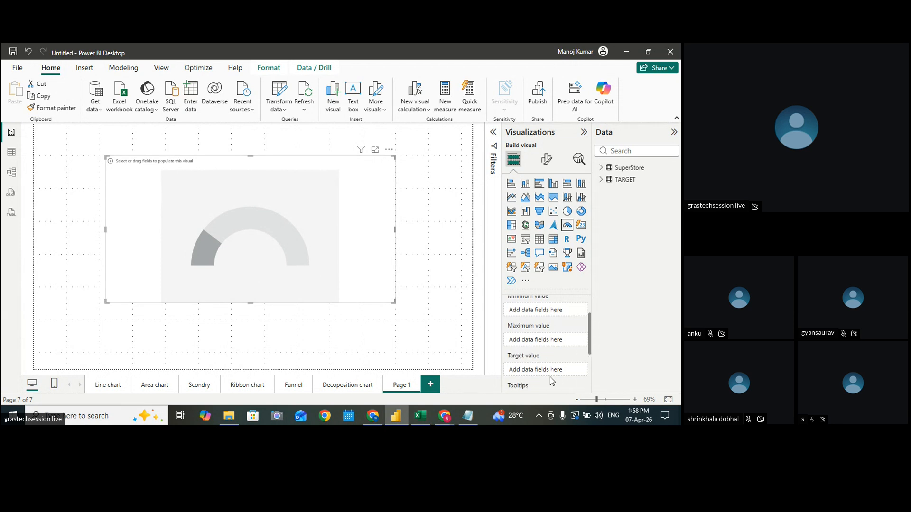
pyautogui.click(600, 170)
pyautogui.moveTo(677, 228); pyautogui.dragTo(519, 318)
pyautogui.click(581, 348)
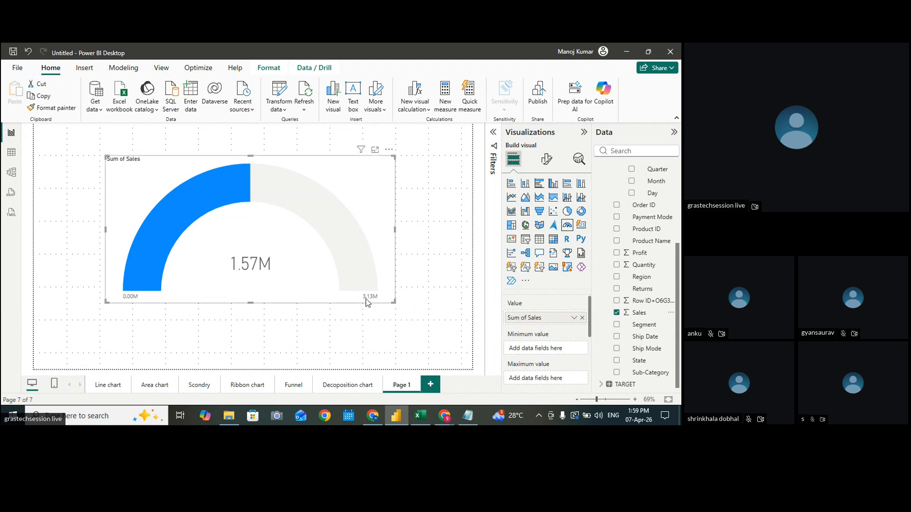
# Assign the TARGET table's Tvalue field as the gauge's target value
pyautogui.scroll(-2, 589, 337)
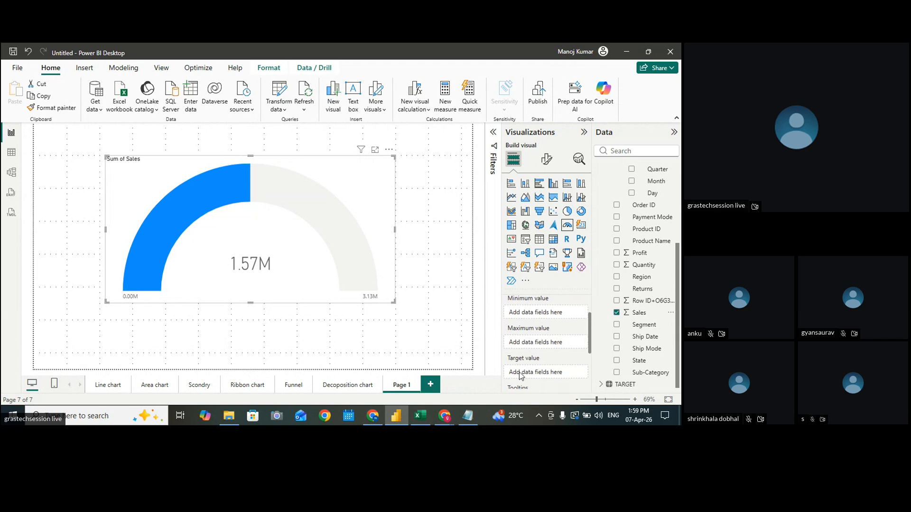
pyautogui.moveTo(591, 348); pyautogui.dragTo(592, 357)
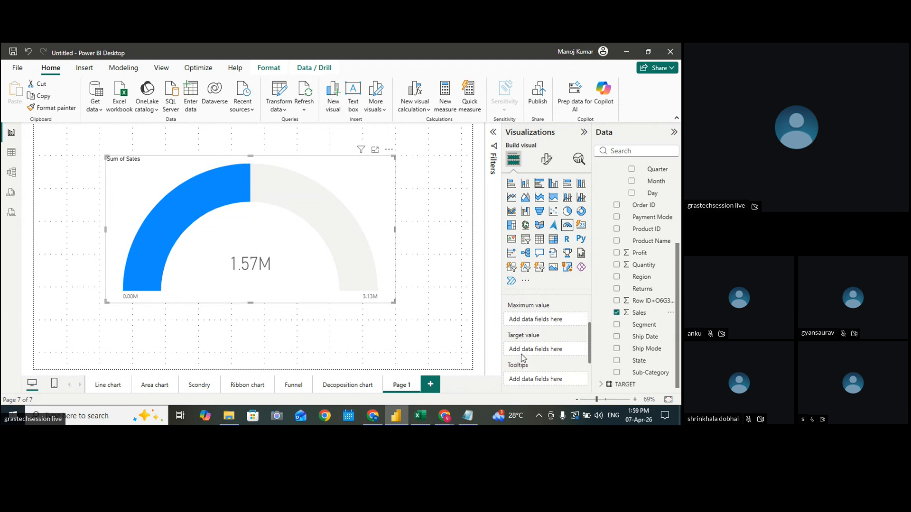
pyautogui.scroll(5, 636, 228)
pyautogui.click(601, 169)
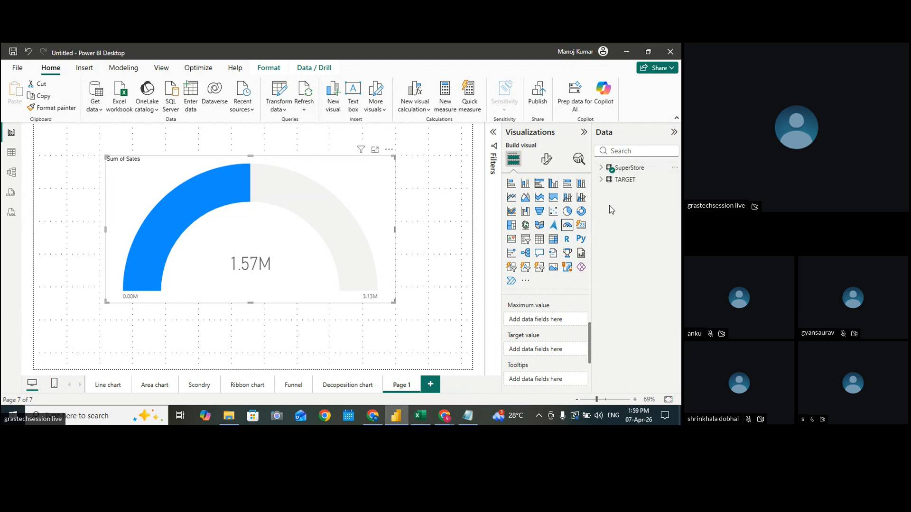
pyautogui.click(600, 179)
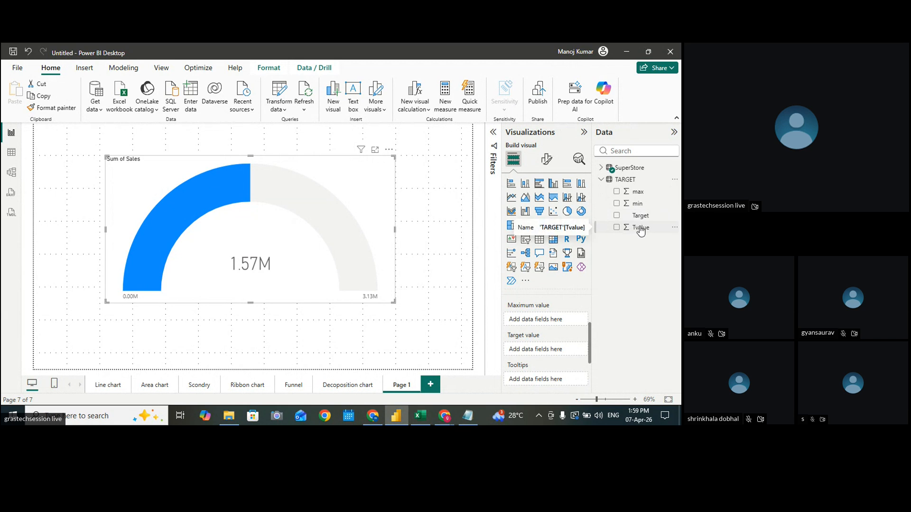
pyautogui.moveTo(640, 230)
pyautogui.mouseDown()
pyautogui.moveTo(580, 320)
pyautogui.moveTo(562, 325)
pyautogui.moveTo(648, 262)
pyautogui.moveTo(646, 225)
pyautogui.mouseUp()
pyautogui.moveTo(590, 335); pyautogui.dragTo(577, 349)
pyautogui.moveTo(638, 235); pyautogui.dragTo(551, 349)
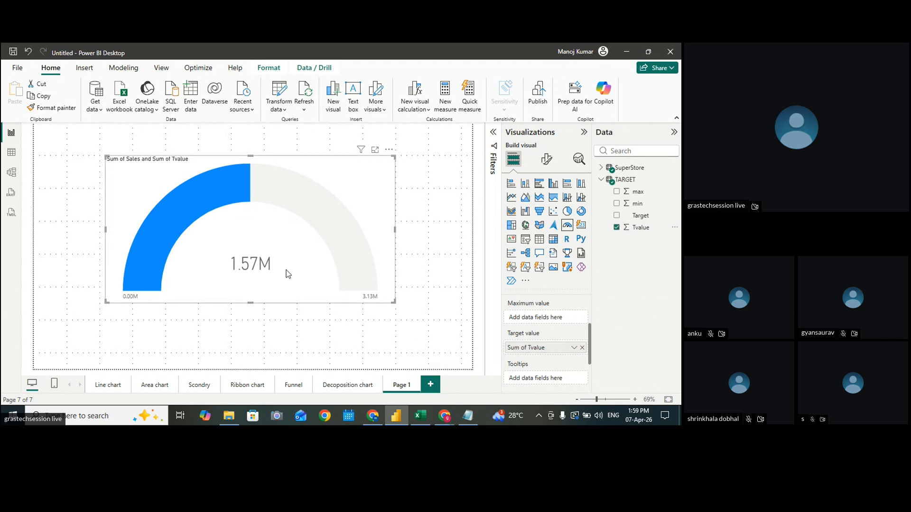
# Remove the Tvalue field from the gauge's target value
pyautogui.scroll(1, 593, 354)
pyautogui.scroll(3, 594, 346)
pyautogui.scroll(-2, 603, 332)
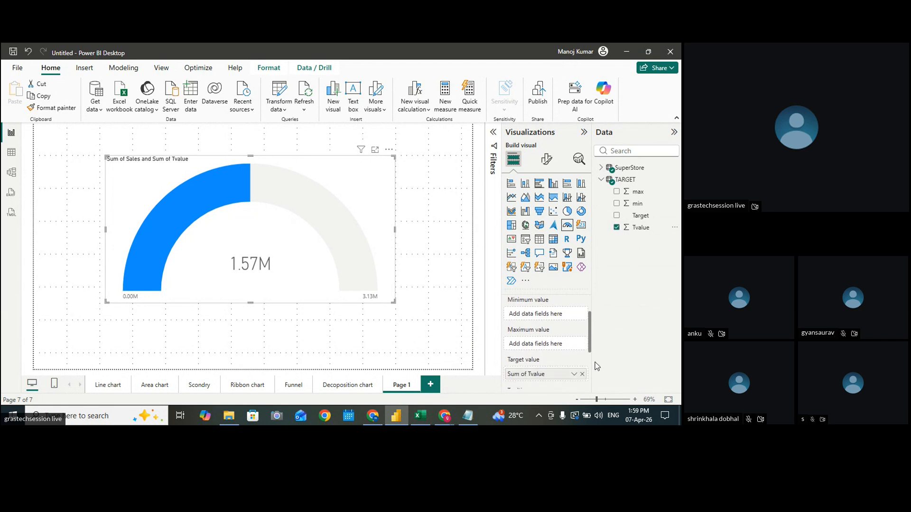
pyautogui.click(583, 374)
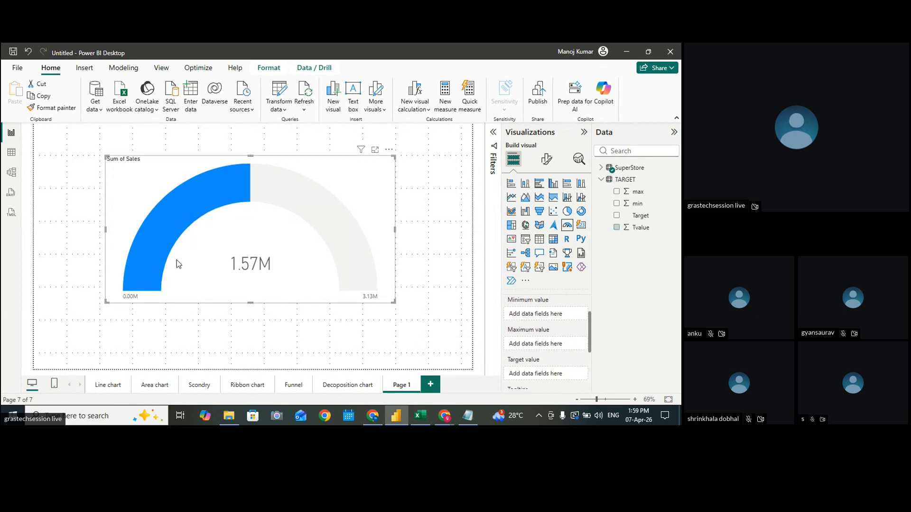
# Review the TARGET table's rows in the table view and delete that table from the model
pyautogui.click(11, 153)
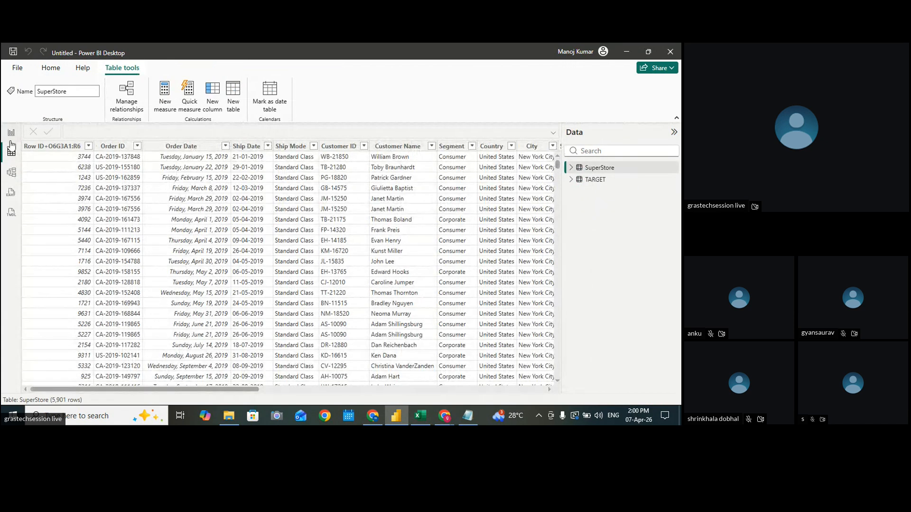
pyautogui.click(583, 183)
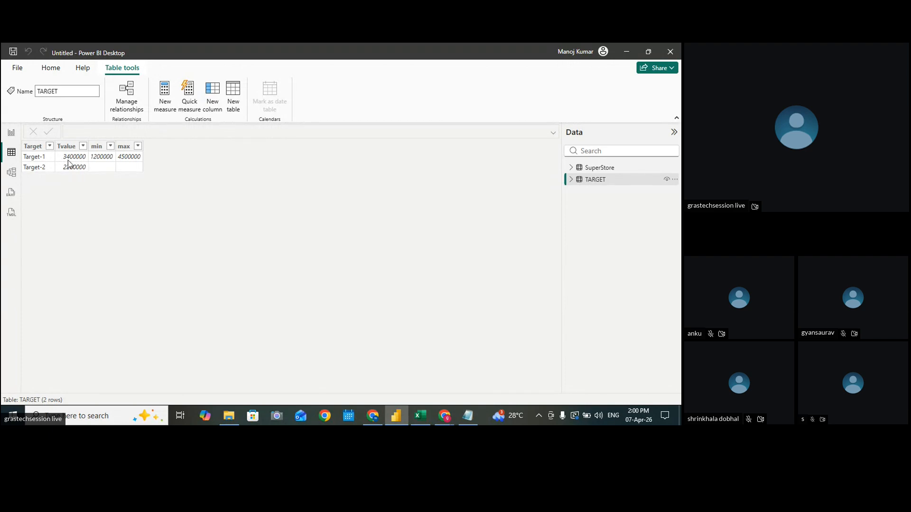
pyautogui.click(674, 179)
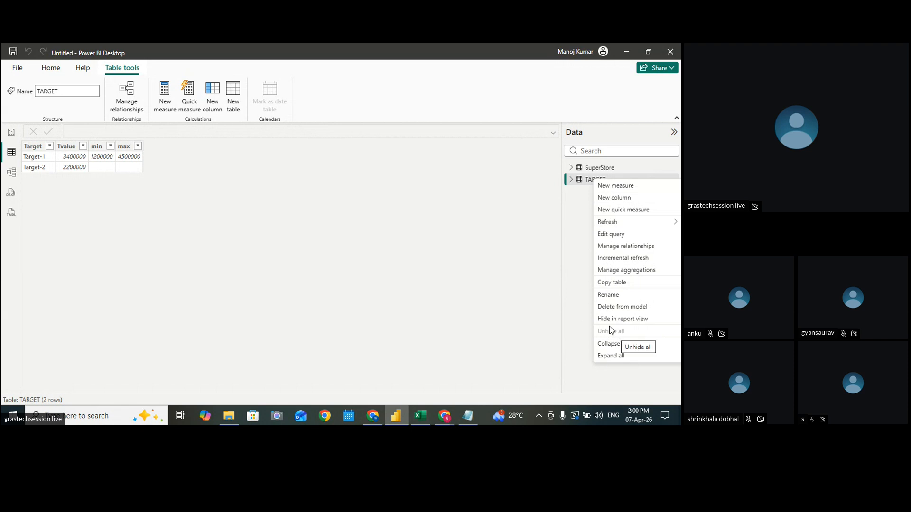
pyautogui.click(624, 307)
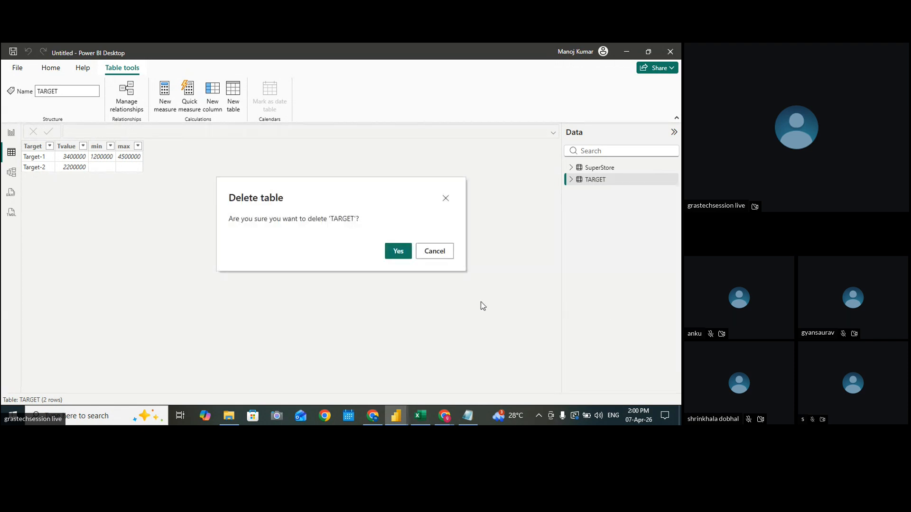
pyautogui.click(398, 252)
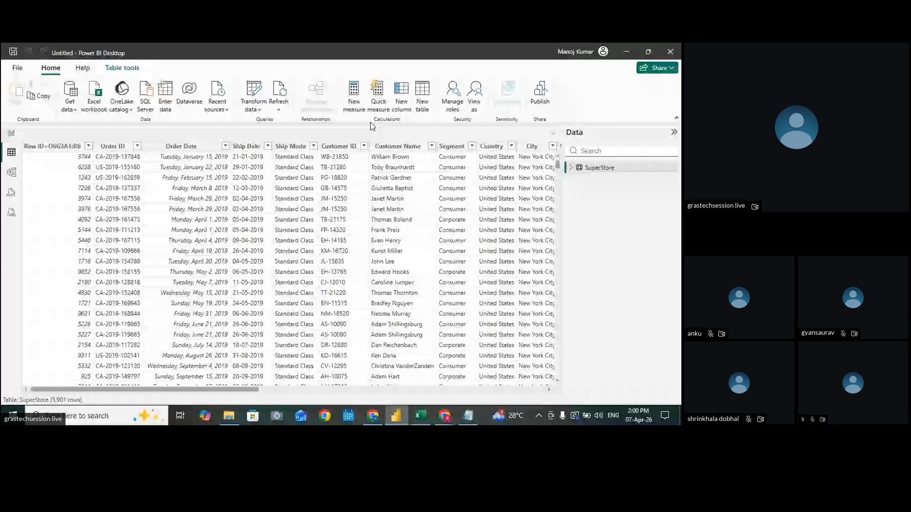
# Try to start a new measure named TARGET in the SuperStore table
pyautogui.click(354, 93)
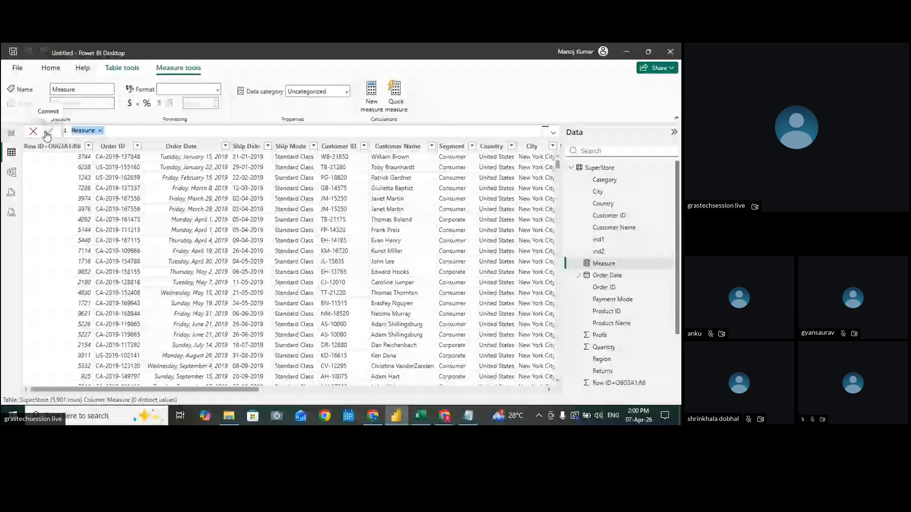
pyautogui.write('TARGTE')
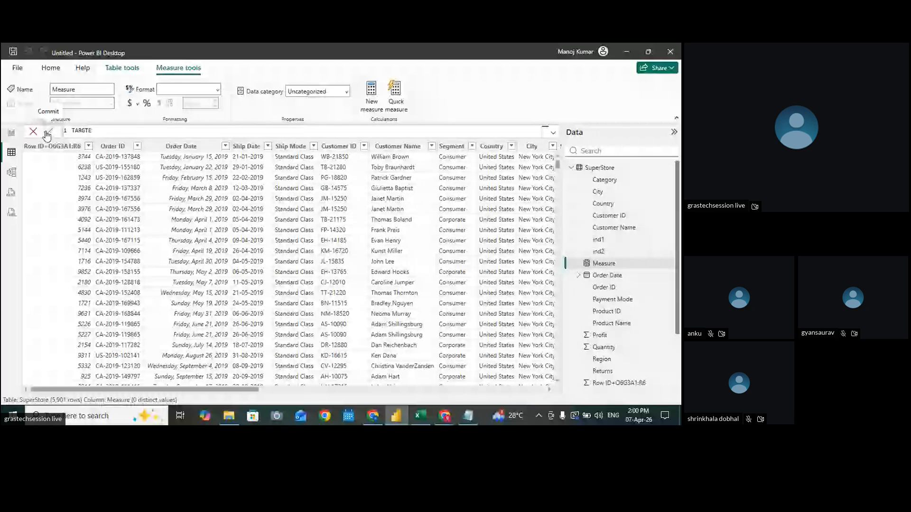
pyautogui.press('BackSpace')
pyautogui.press('BackSpace')
pyautogui.write('ET')
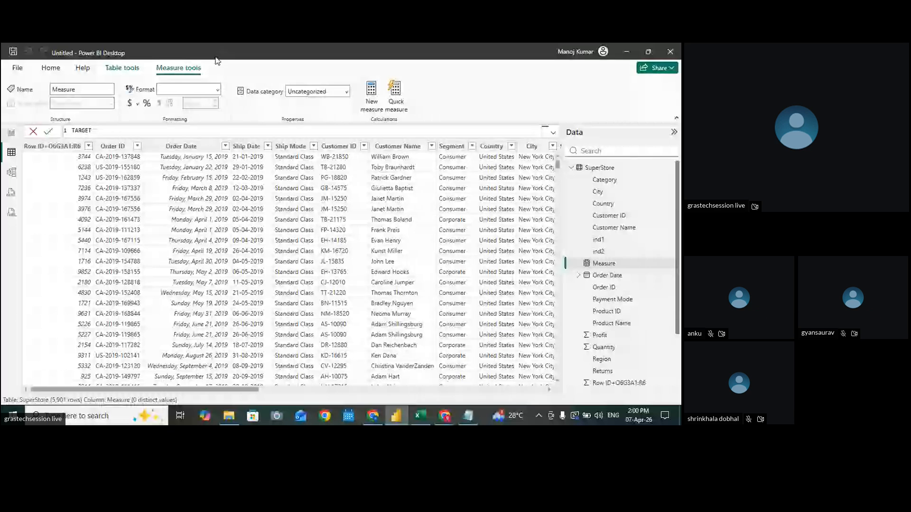
pyautogui.click(51, 68)
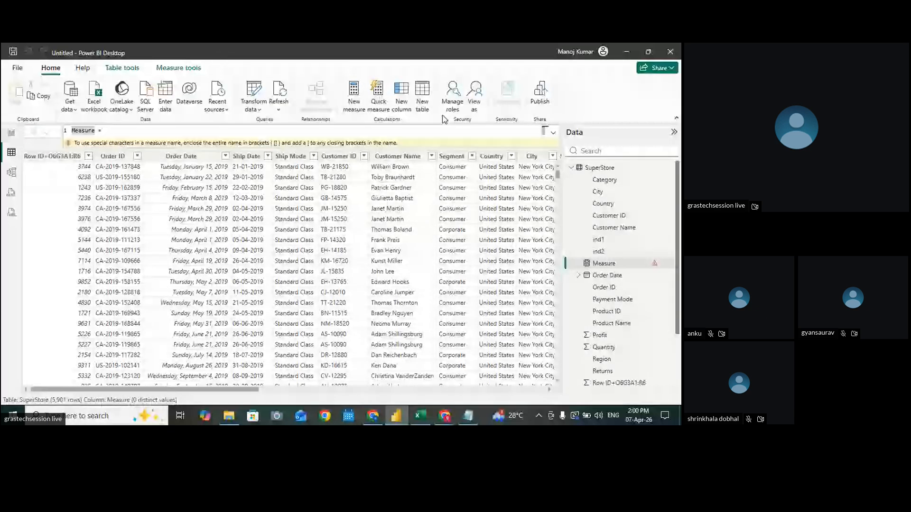
# Create another new measure in the SuperStore table and replace its default formula text with the name TARGET
pyautogui.click(358, 106)
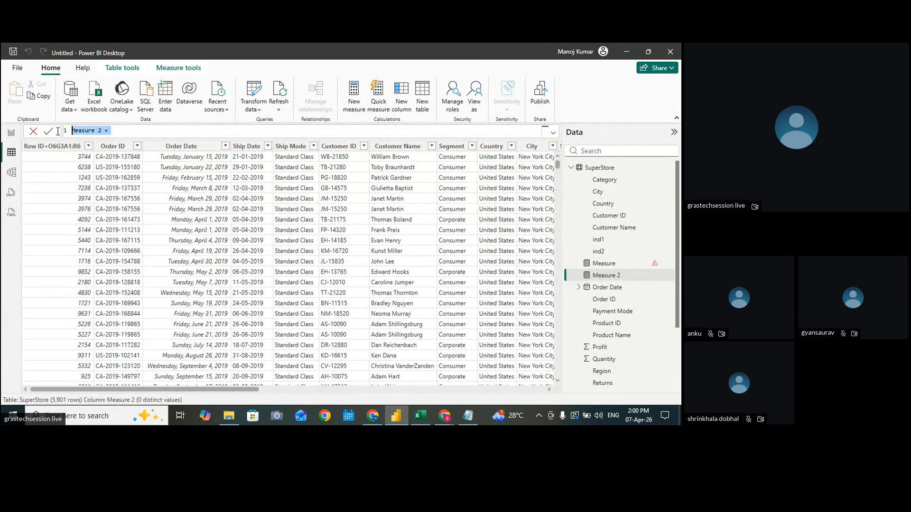
pyautogui.click(111, 131)
pyautogui.moveTo(110, 132); pyautogui.dragTo(66, 136)
pyautogui.write('TAGTE')
pyautogui.press('BackSpace')
pyautogui.press('BackSpace')
pyautogui.press('BackSpace')
pyautogui.press('BackSpace')
pyautogui.press('BackSpace')
pyautogui.write('T')
pyautogui.write('ART')
pyautogui.write('GET')
# Define the TARGET measure as SUM(SuperStore[Sales])*1.5 and commit the formula
pyautogui.write('=SUP')
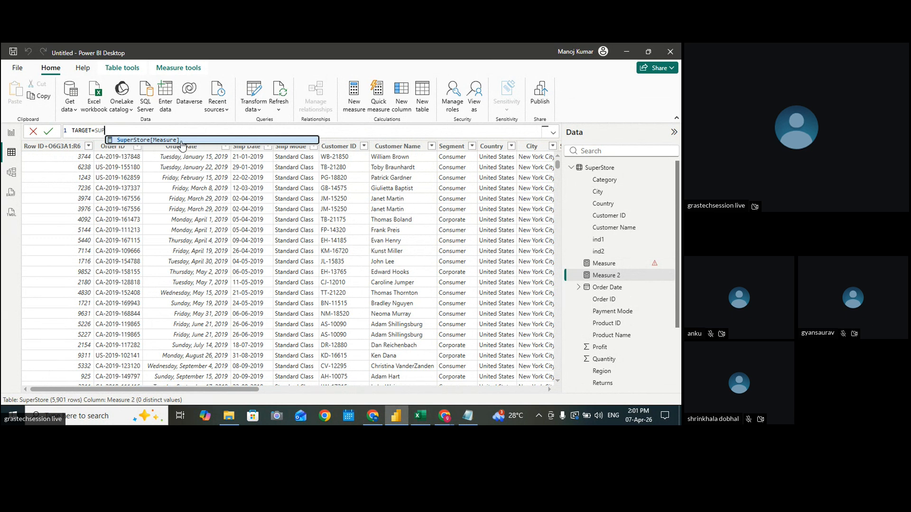
pyautogui.press('BackSpace')
pyautogui.press('BackSpace')
pyautogui.press('BackSpace')
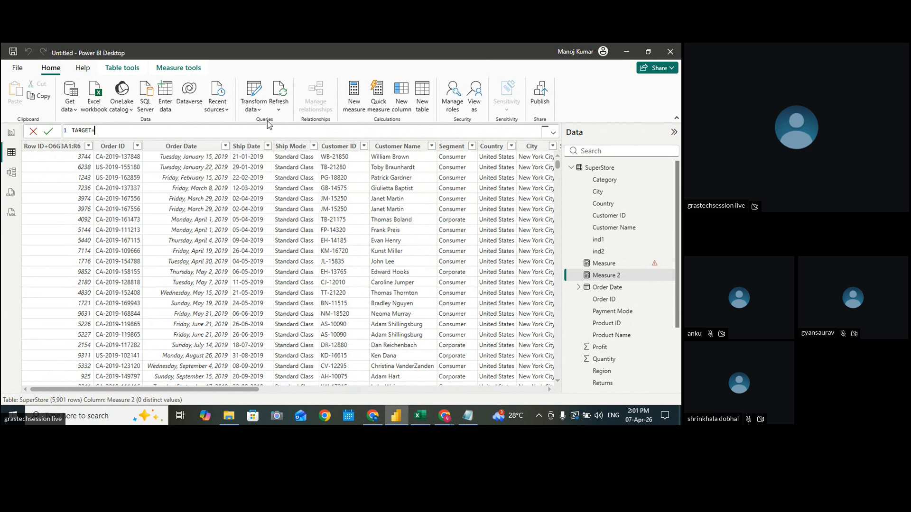
pyautogui.write('SUM(')
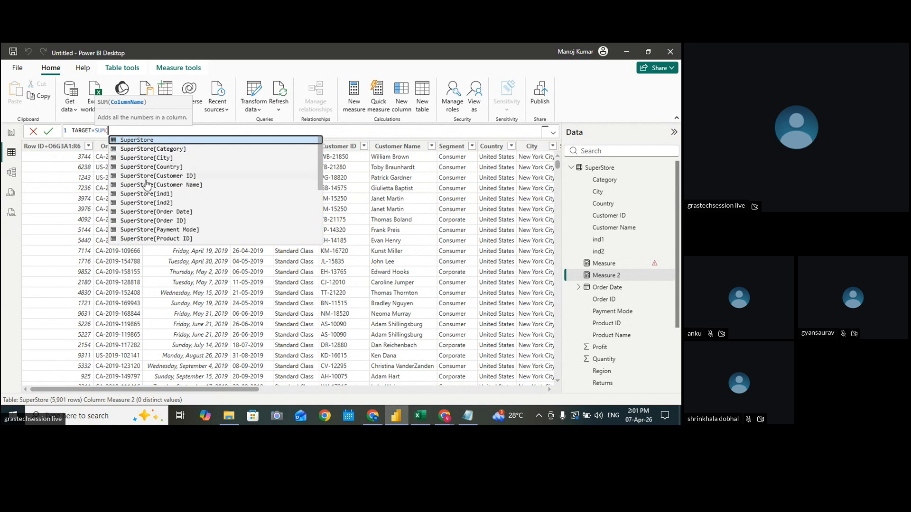
pyautogui.scroll(-3, 173, 204)
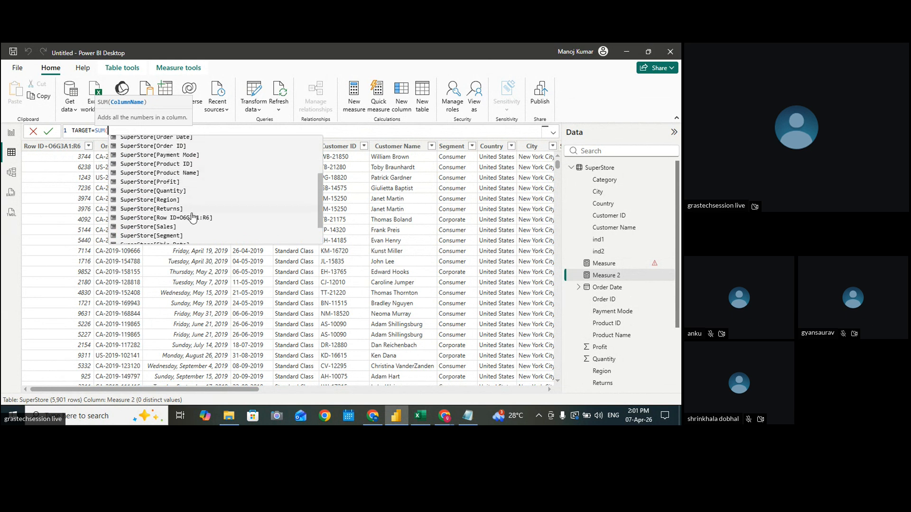
pyautogui.click(160, 227)
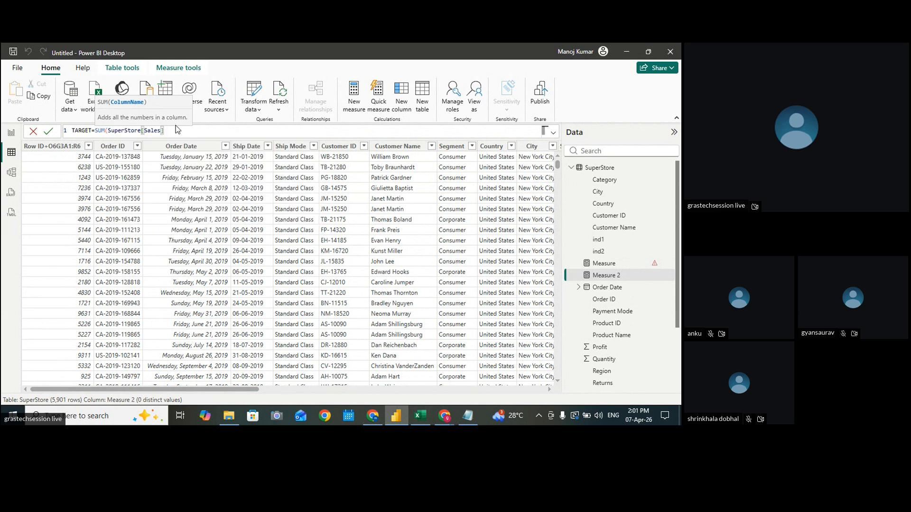
pyautogui.write(')')
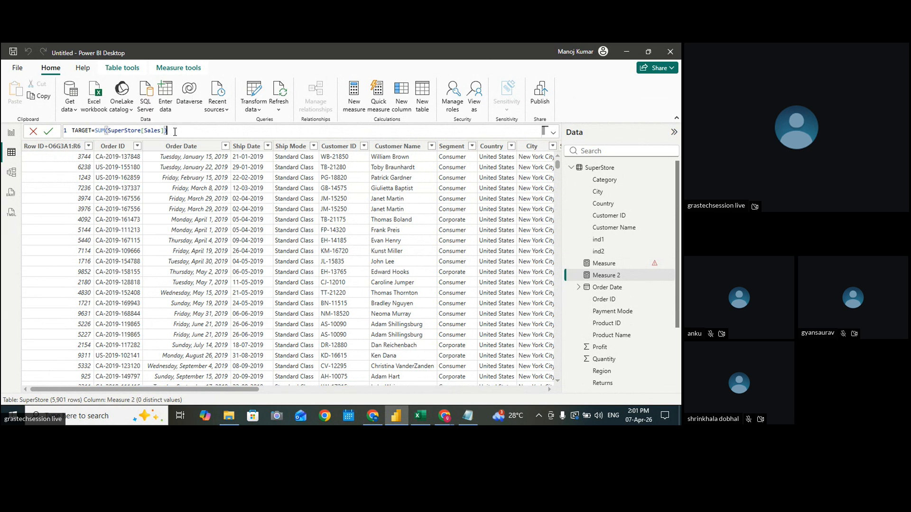
pyautogui.write(')')
pyautogui.press('BackSpace')
pyautogui.write('*')
pyautogui.press('Return')
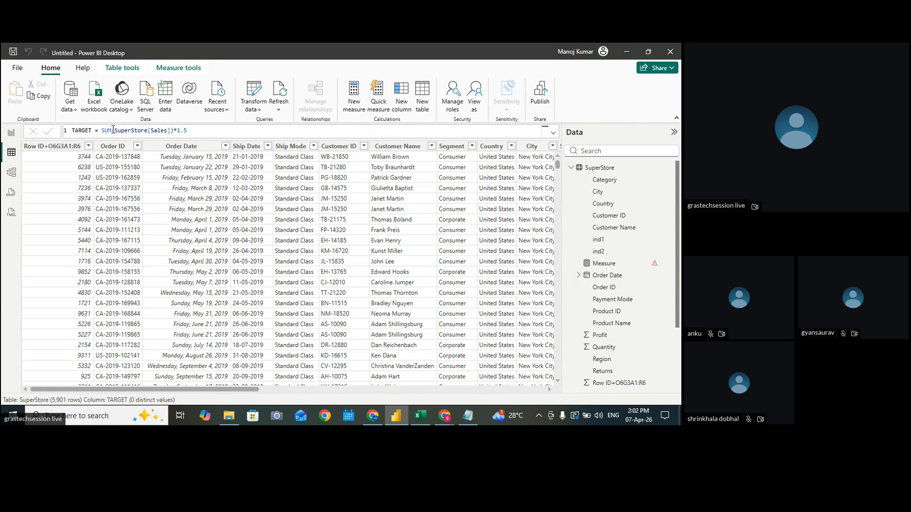
pyautogui.moveTo(115, 130); pyautogui.dragTo(148, 131)
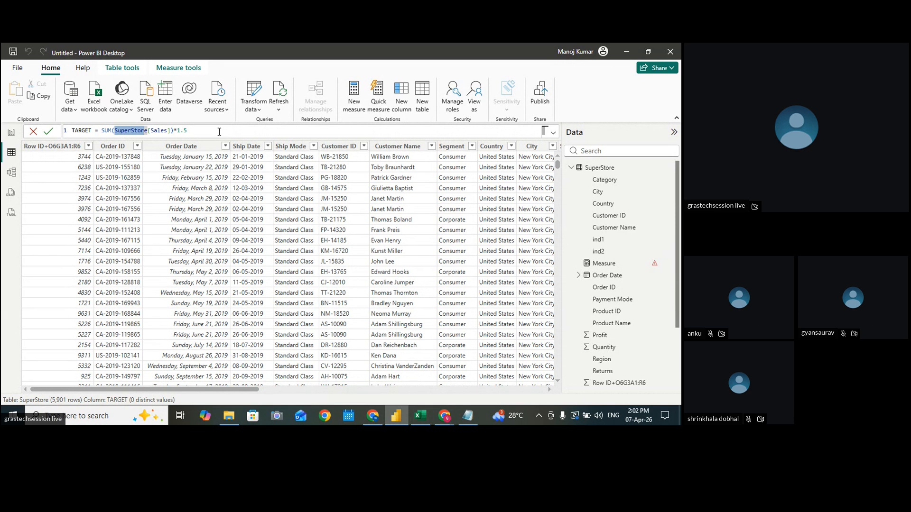
pyautogui.click(220, 132)
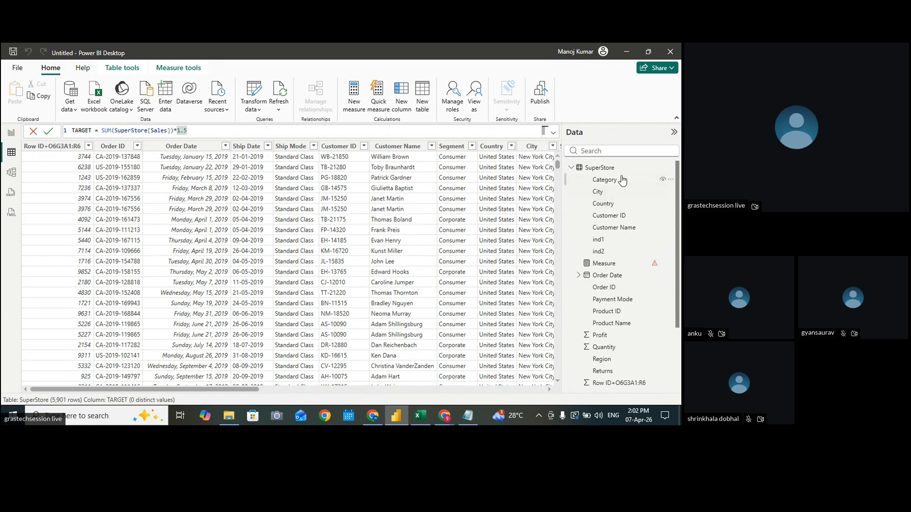
pyautogui.click(572, 168)
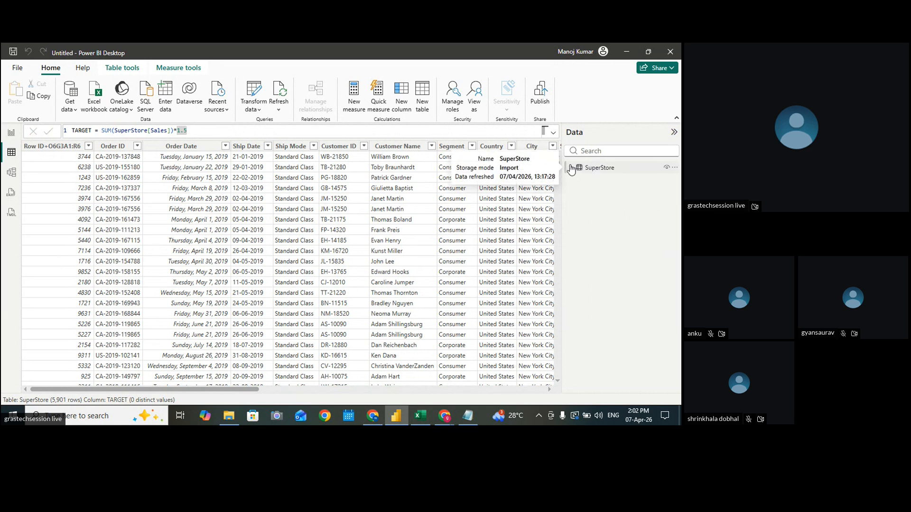
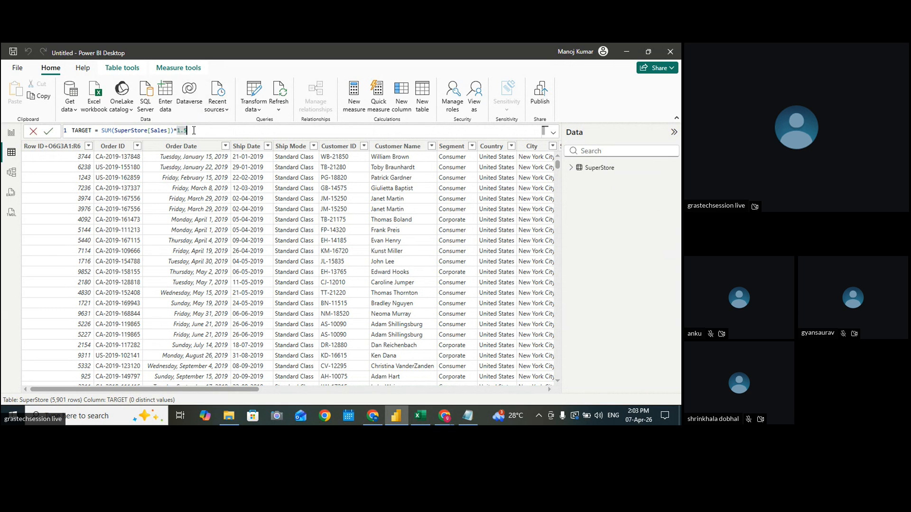
pyautogui.doubleClick(159, 130)
pyautogui.doubleClick(208, 135)
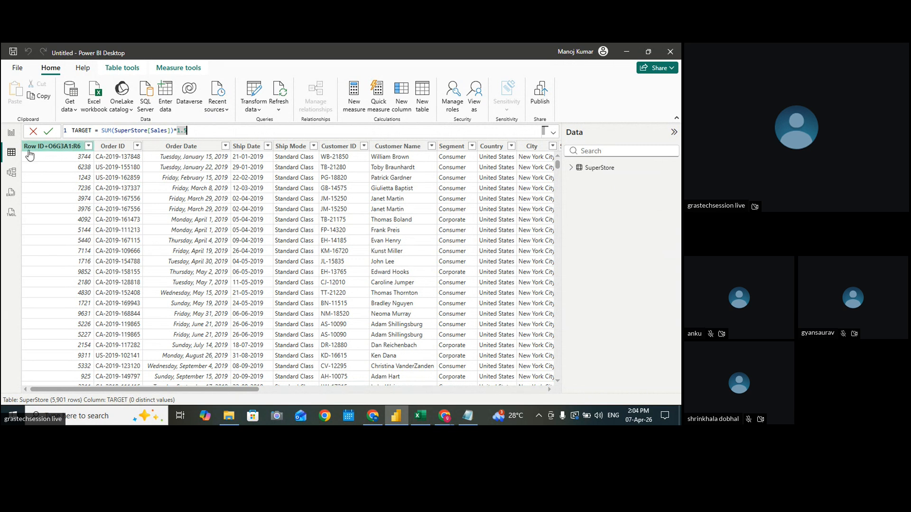
# Return to the report page and assign the TARGET measure as the gauge's target value
pyautogui.click(12, 133)
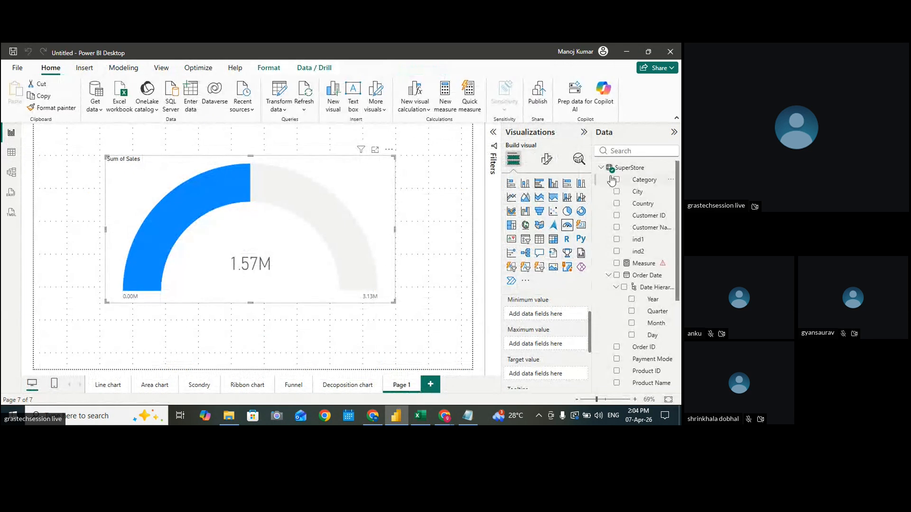
pyautogui.scroll(-5, 638, 332)
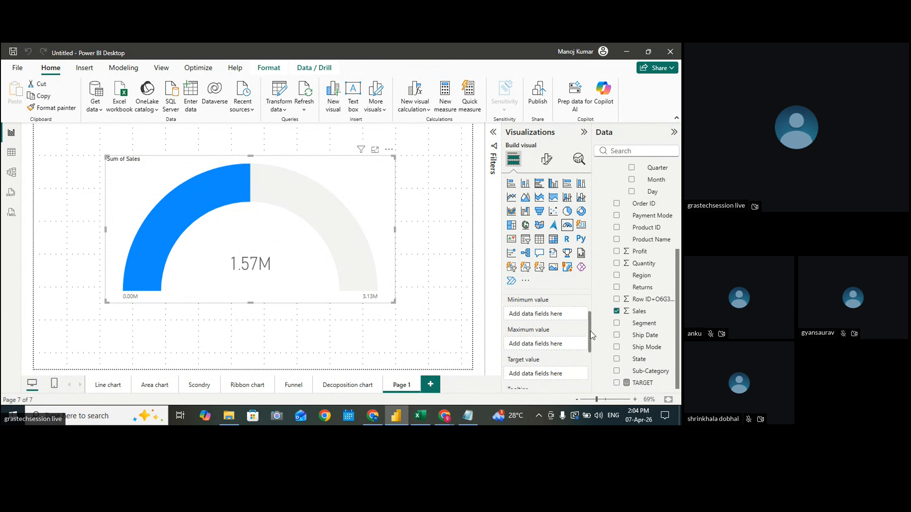
pyautogui.scroll(2, 588, 331)
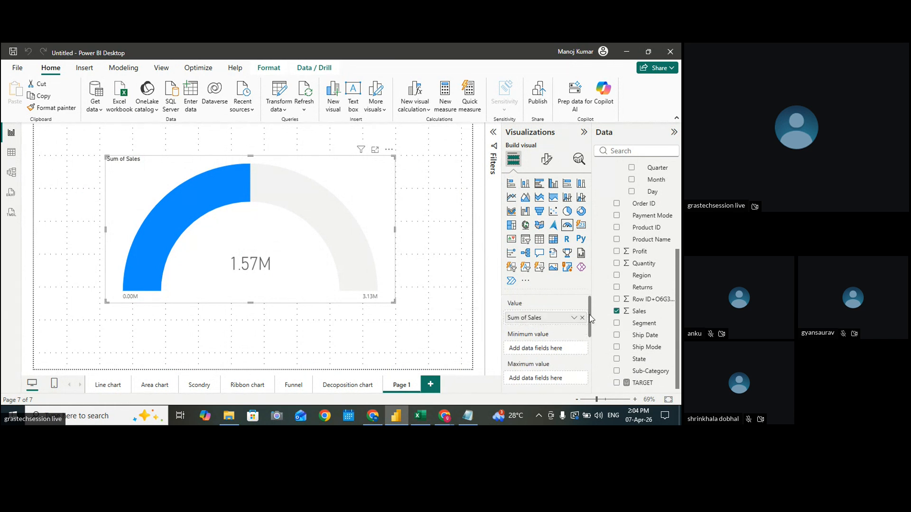
pyautogui.scroll(-1, 590, 318)
pyautogui.moveTo(590, 322); pyautogui.dragTo(590, 338)
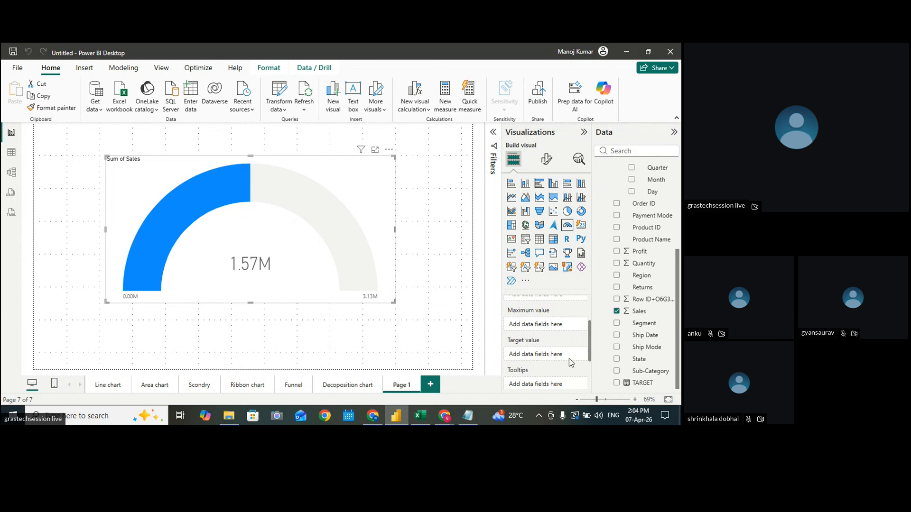
pyautogui.moveTo(641, 383); pyautogui.dragTo(565, 350)
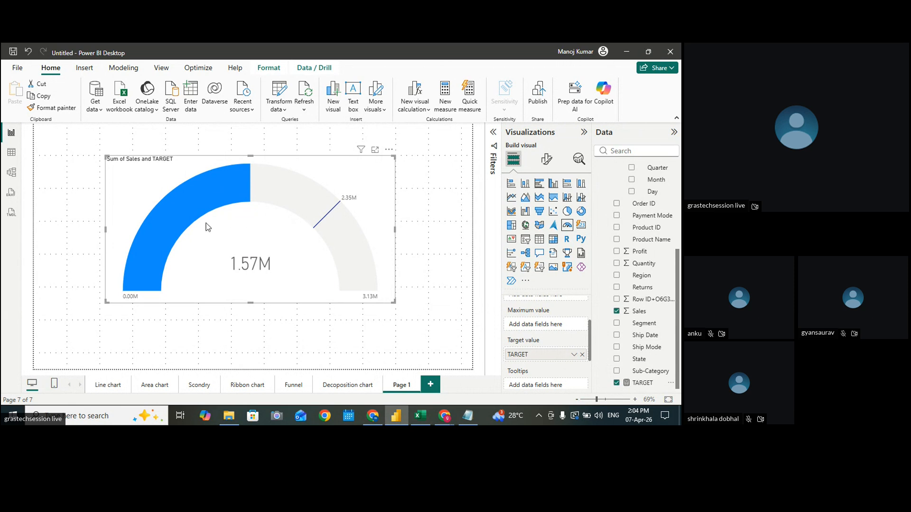
pyautogui.moveTo(323, 219)
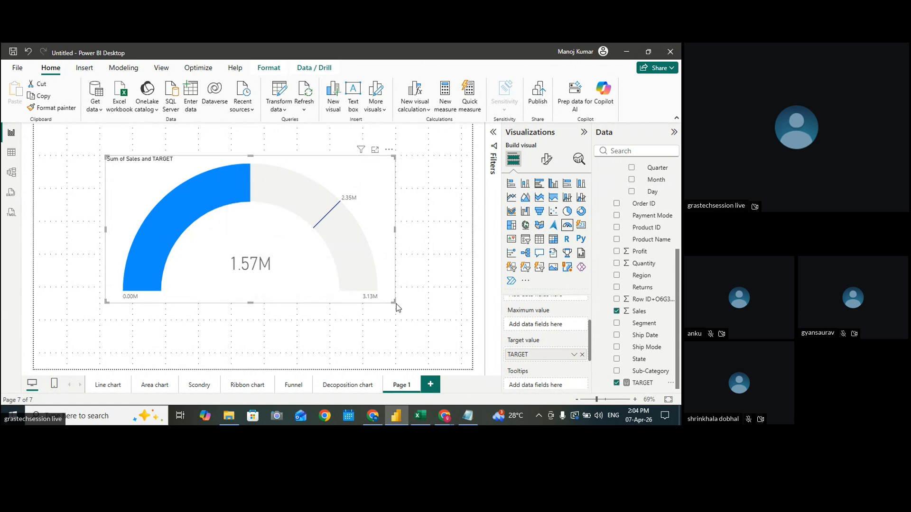
# Enlarge the sales gauge and examine its filled portion and target marker
pyautogui.moveTo(397, 303); pyautogui.dragTo(444, 351)
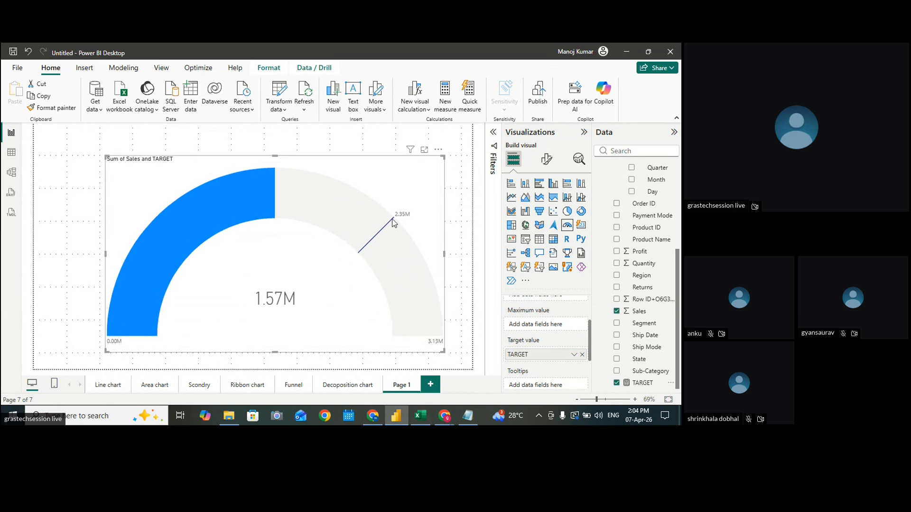
pyautogui.moveTo(387, 225)
pyautogui.moveTo(181, 222)
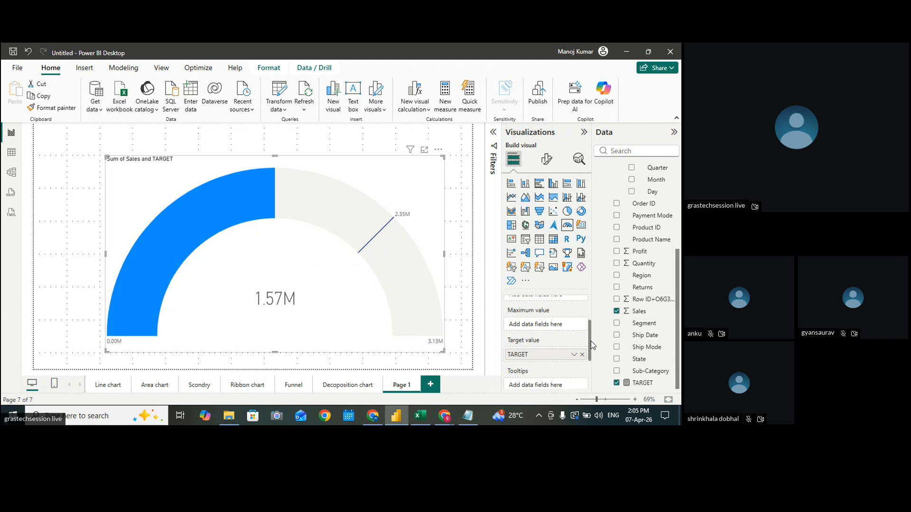
pyautogui.scroll(2, 591, 340)
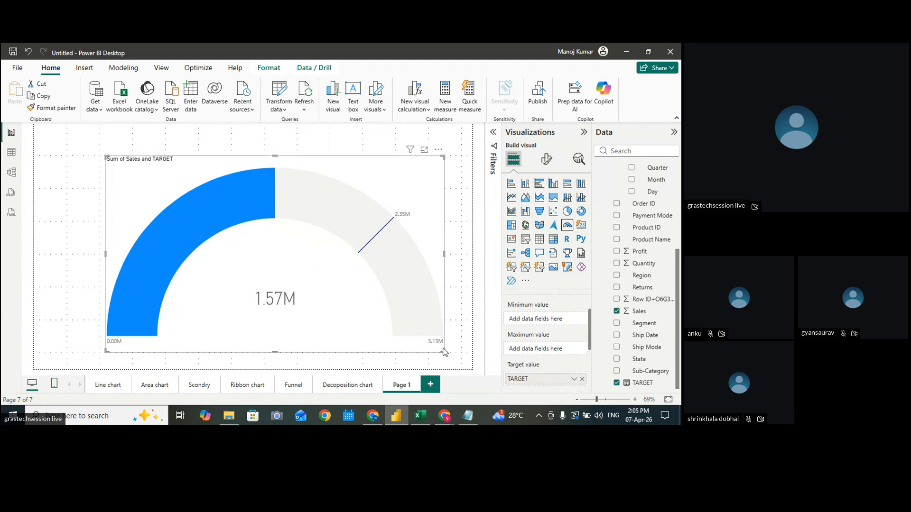
# Shrink the sales gauge to less than half the page width and move it to the page's left edge
pyautogui.moveTo(440, 355); pyautogui.dragTo(306, 346)
pyautogui.moveTo(266, 317); pyautogui.dragTo(209, 338)
pyautogui.click(343, 283)
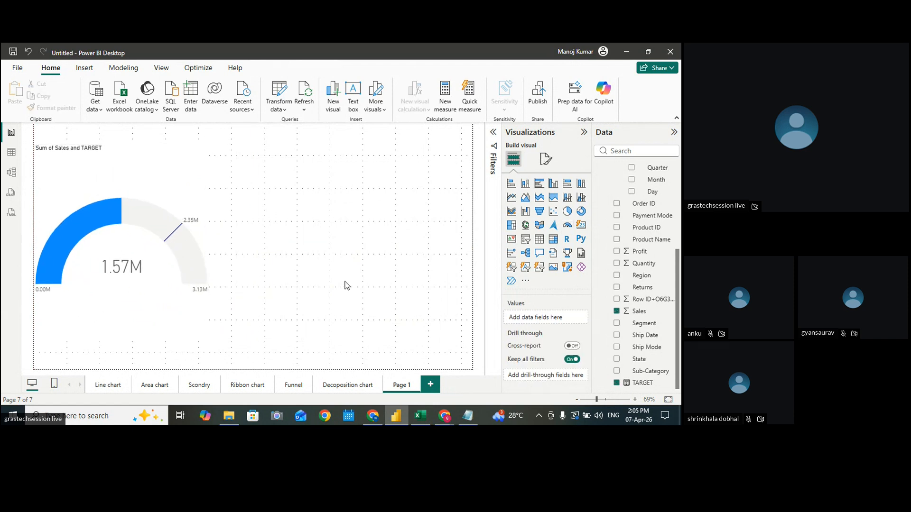
# Add a second gauge beside the sales gauge and size it to fill the right half of the page
pyautogui.click(567, 225)
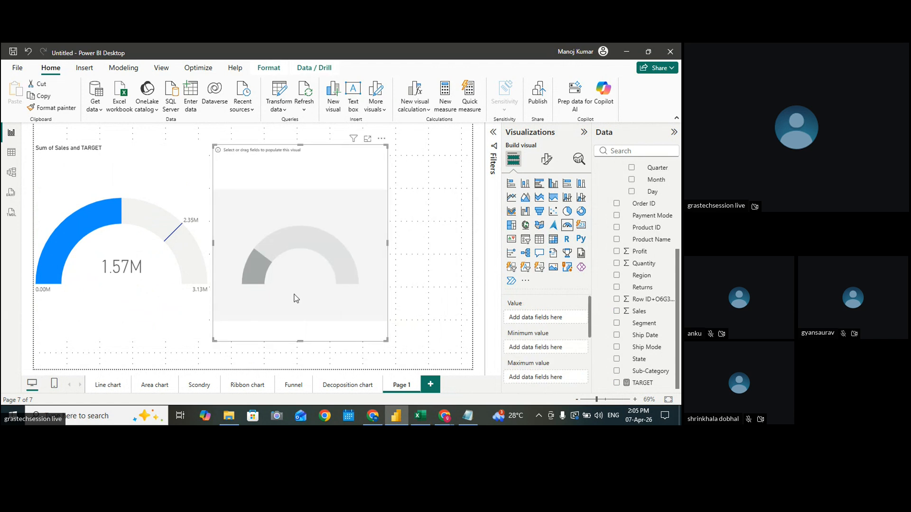
pyautogui.moveTo(407, 335); pyautogui.dragTo(472, 330)
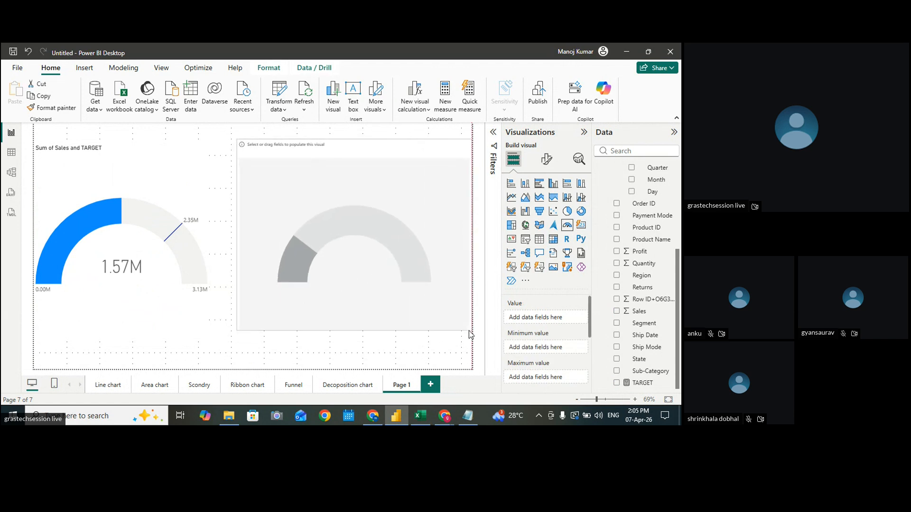
pyautogui.moveTo(415, 307); pyautogui.dragTo(417, 313)
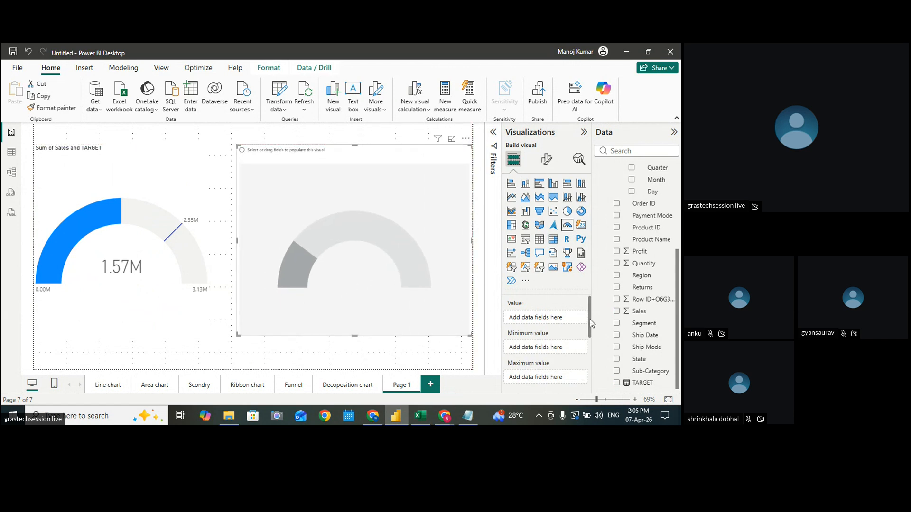
# Try Profit as the second gauge's value with TARGET as its target value, and clear both fields
pyautogui.moveTo(640, 251); pyautogui.dragTo(588, 360)
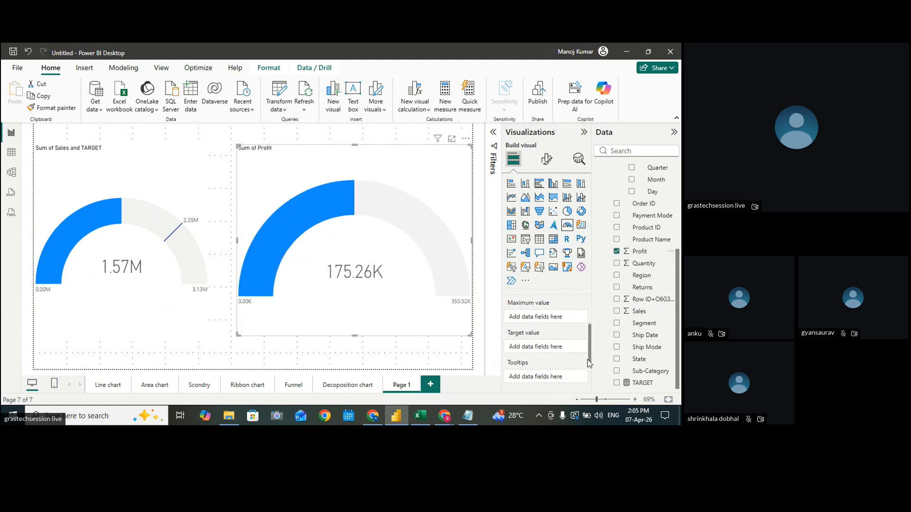
pyautogui.moveTo(638, 382); pyautogui.dragTo(566, 350)
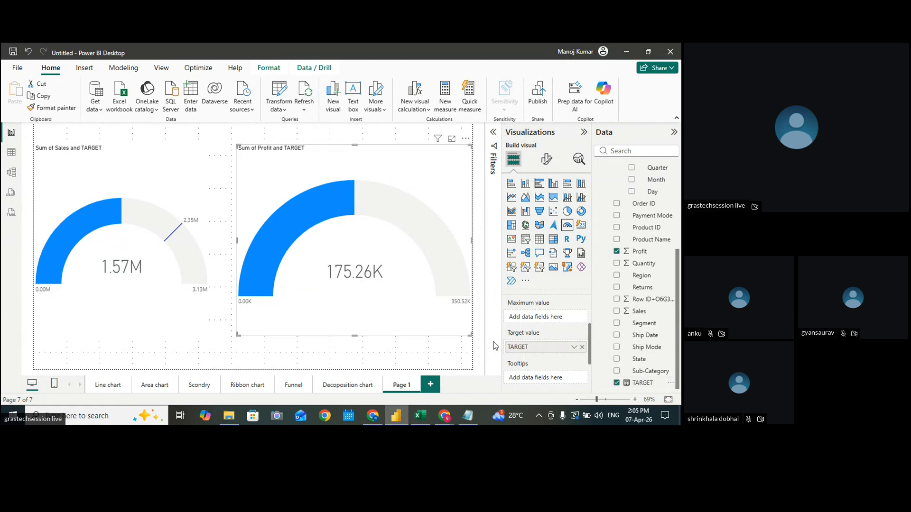
pyautogui.click(582, 346)
pyautogui.moveTo(590, 355); pyautogui.dragTo(589, 327)
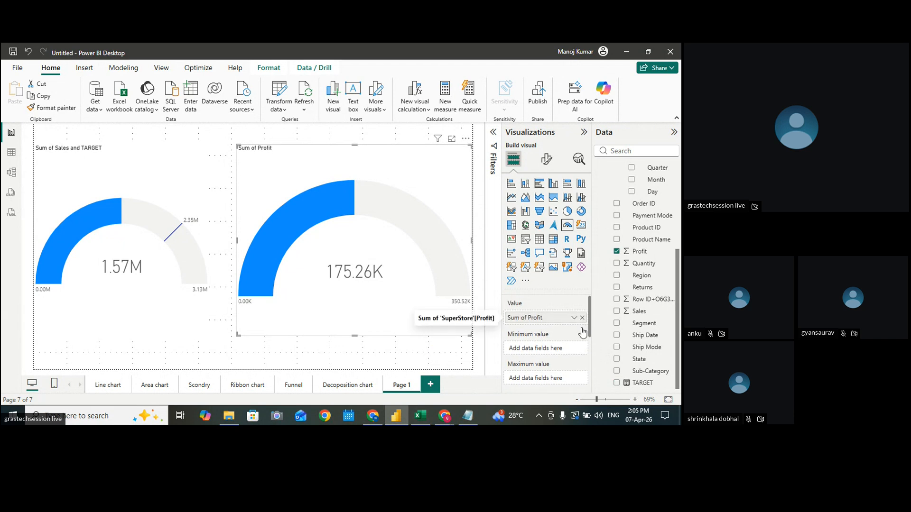
pyautogui.click(582, 318)
# Assign the TARGET measure as the second gauge's value and Profit as its target value
pyautogui.moveTo(643, 383); pyautogui.dragTo(553, 317)
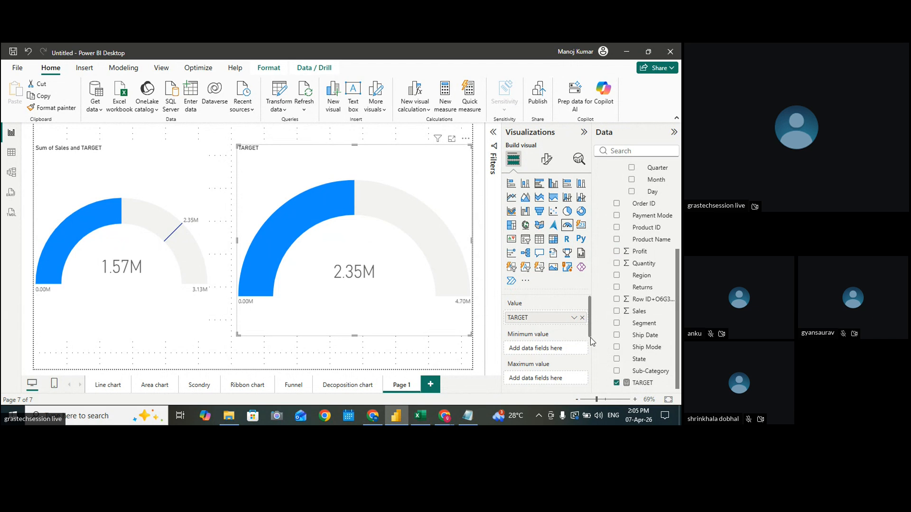
pyautogui.moveTo(637, 253); pyautogui.dragTo(625, 298)
pyautogui.moveTo(637, 252); pyautogui.dragTo(560, 334)
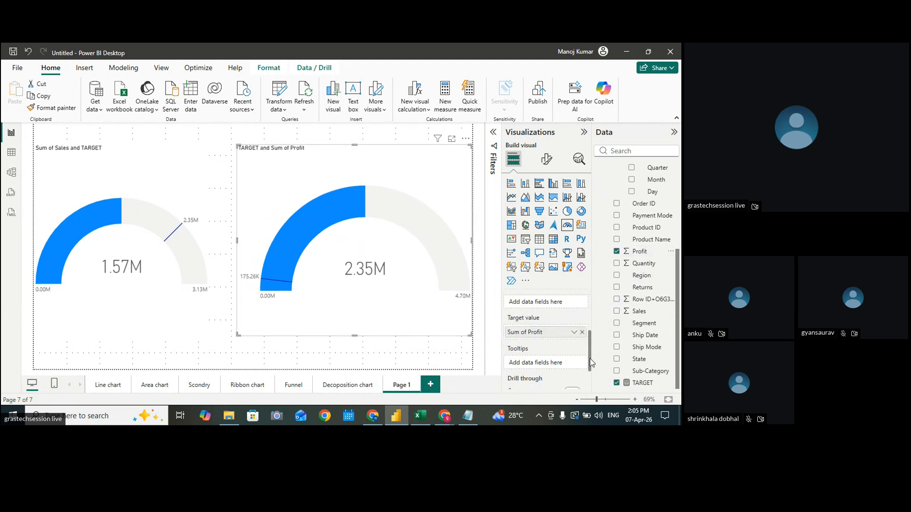
# Rename the second gauge's value field to VALUES for this visual
pyautogui.scroll(1, 590, 363)
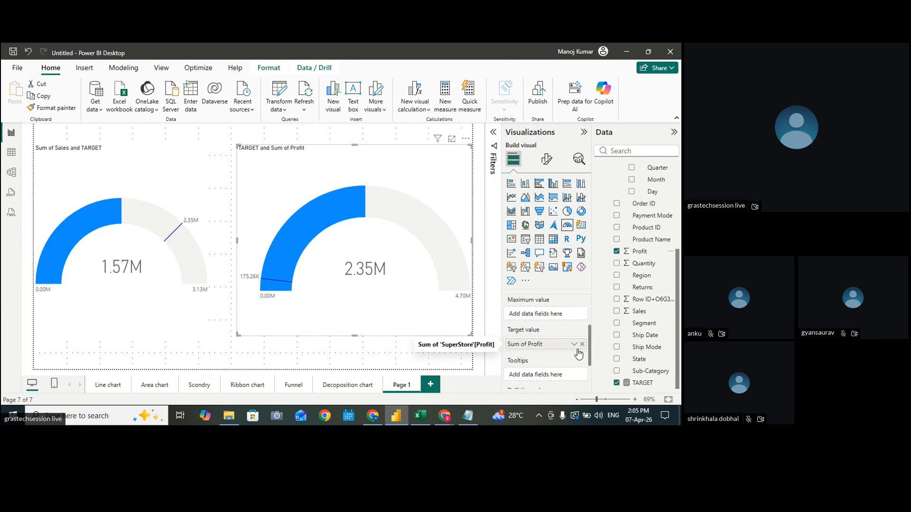
pyautogui.scroll(3, 589, 350)
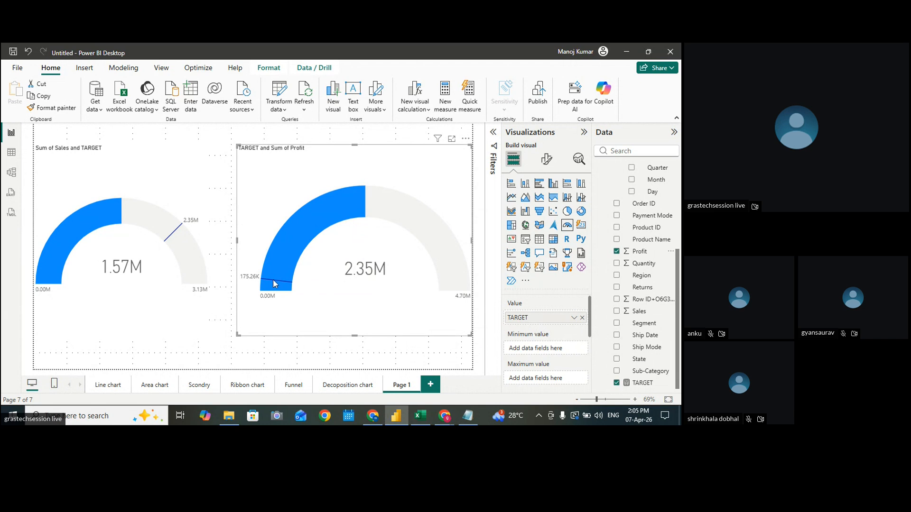
pyautogui.moveTo(277, 289)
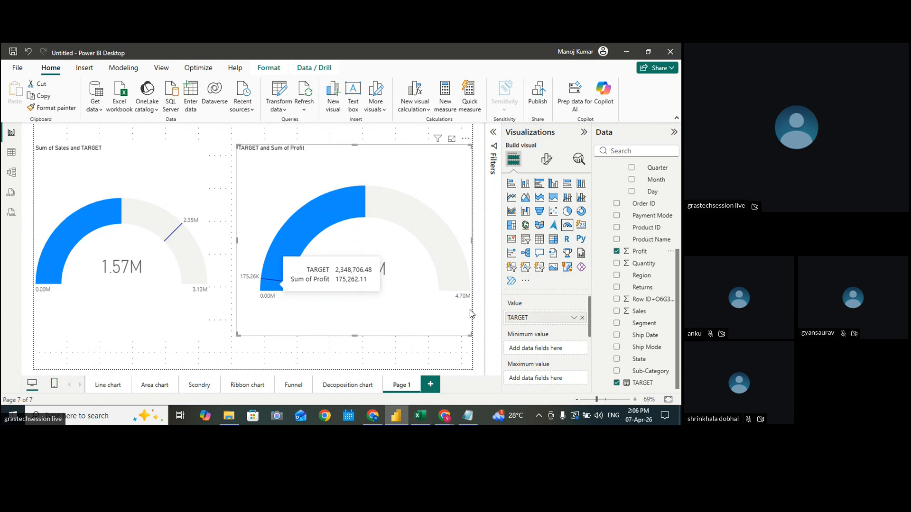
pyautogui.doubleClick(540, 318)
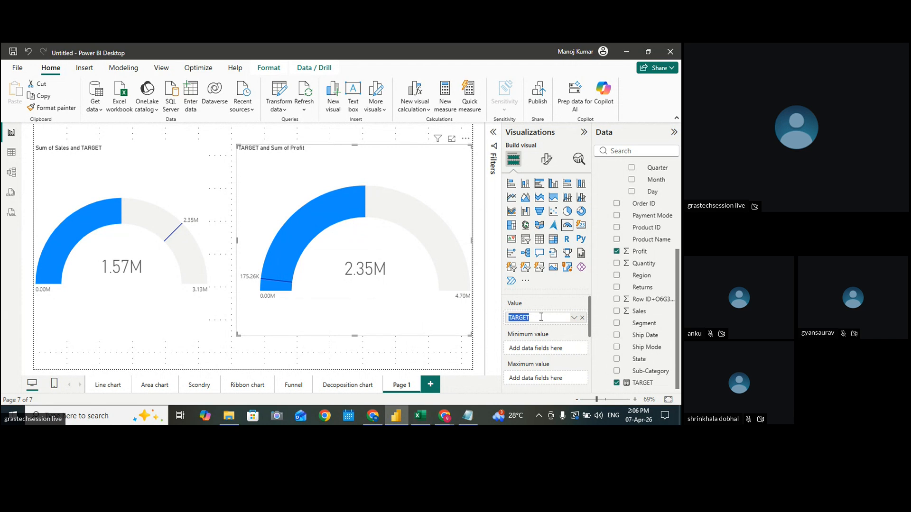
pyautogui.write('VALUES')
# Try to rename the second gauge's target value field, Sum of Profit, to TARGET
pyautogui.moveTo(591, 326); pyautogui.dragTo(592, 354)
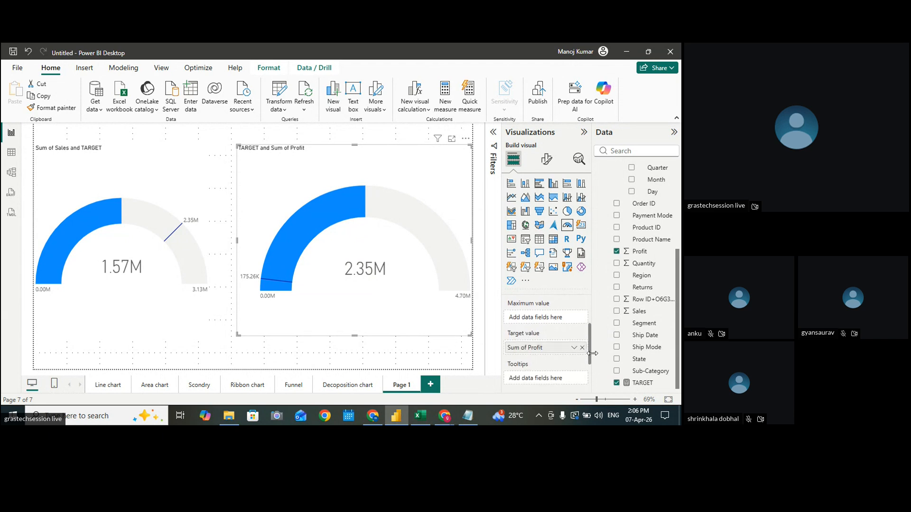
pyautogui.doubleClick(548, 347)
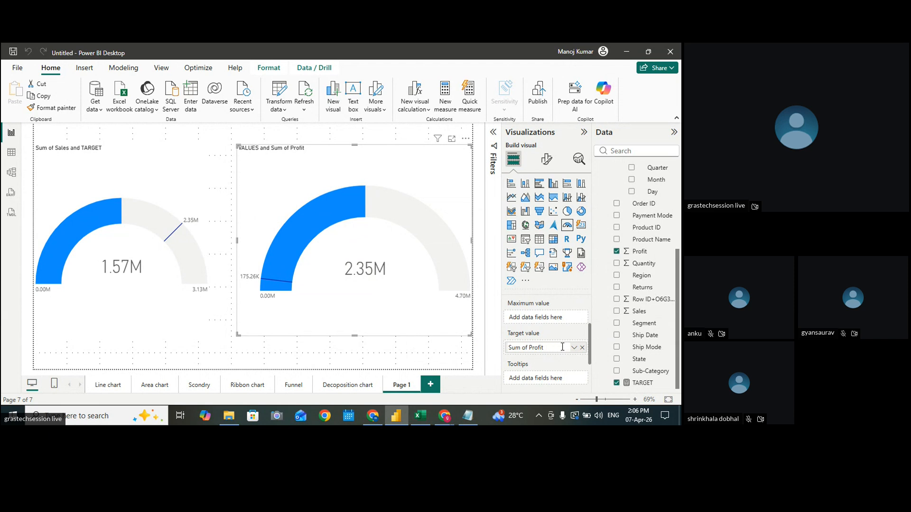
pyautogui.press('BackSpace')
pyautogui.press('BackSpace')
pyautogui.press('BackSpace')
pyautogui.press('BackSpace')
pyautogui.press('BackSpace')
pyautogui.press('BackSpace')
pyautogui.press('BackSpace')
pyautogui.press('BackSpace')
pyautogui.press('BackSpace')
pyautogui.press('BackSpace')
pyautogui.press('BackSpace')
pyautogui.press('BackSpace')
pyautogui.press('BackSpace')
pyautogui.write('TARGTE')
pyautogui.press('BackSpace')
pyautogui.press('BackSpace')
pyautogui.write('AT')
pyautogui.click(400, 349)
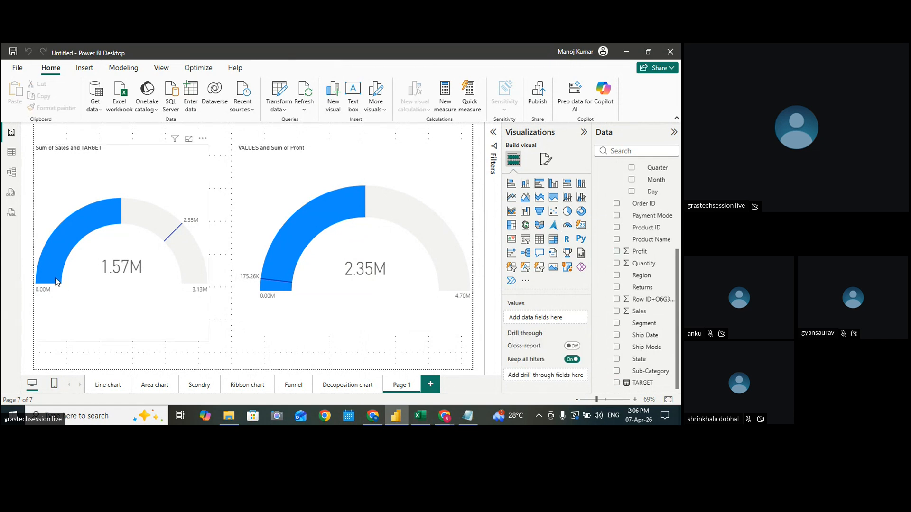
# Nudge the sales gauge slightly away from the page's left edge and reselect the second gauge
pyautogui.click(398, 302)
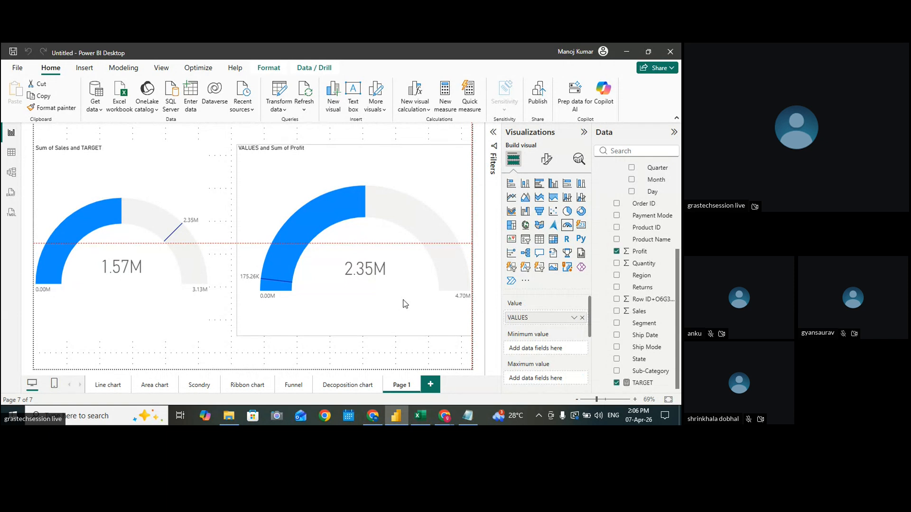
pyautogui.click(159, 295)
pyautogui.click(368, 311)
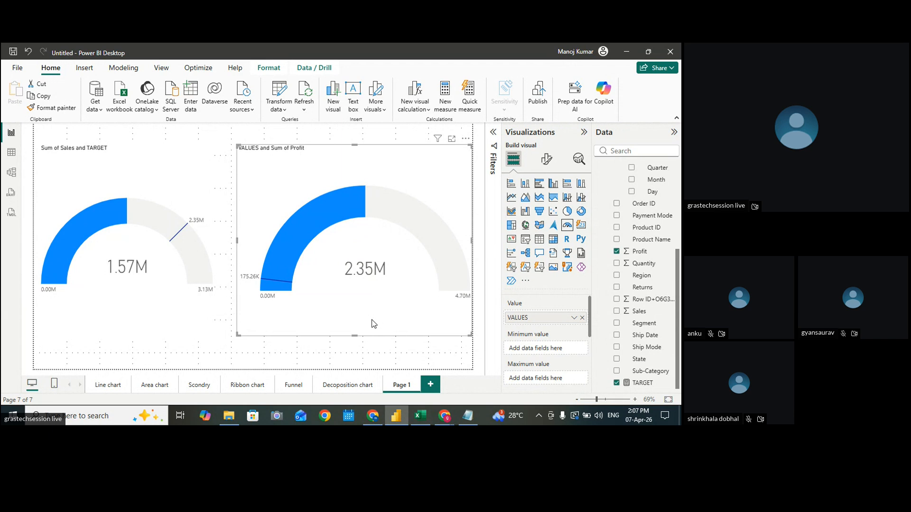
# Rename the current report page, Page 1, to GAUGE
pyautogui.doubleClick(404, 390)
pyautogui.write('GAUGE')
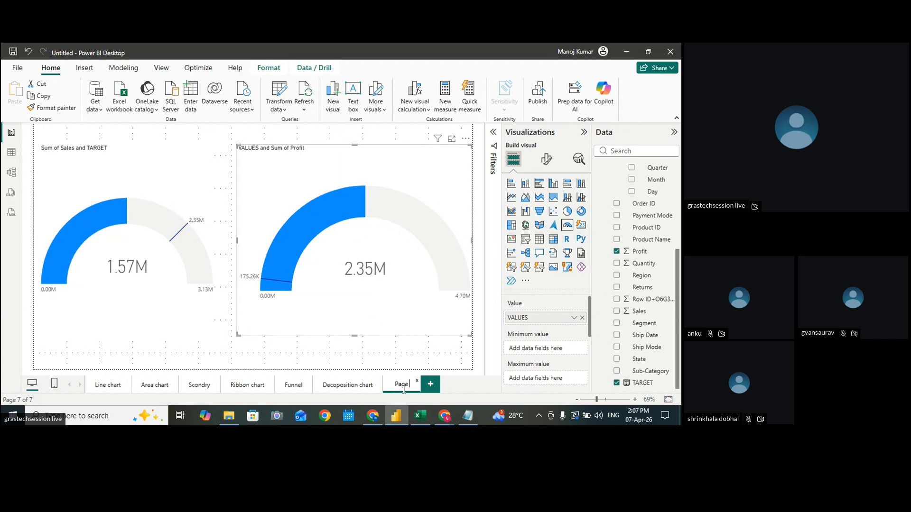
pyautogui.press('BackSpace')
pyautogui.press('BackSpace')
pyautogui.press('BackSpace')
pyautogui.press('BackSpace')
pyautogui.press('BackSpace')
pyautogui.write('GAUGE')
pyautogui.press('Return')
# Add a new report page with a KPI visual enlarged to cover most of the page
pyautogui.click(433, 384)
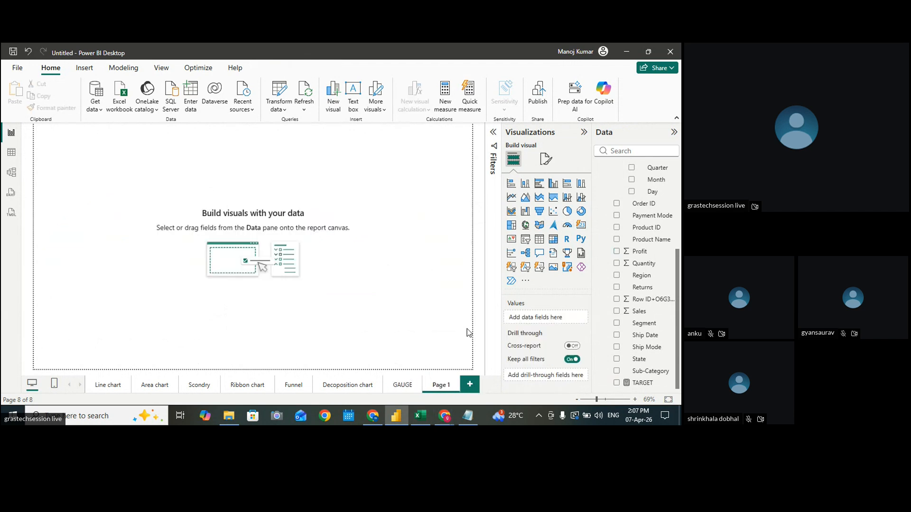
pyautogui.click(511, 239)
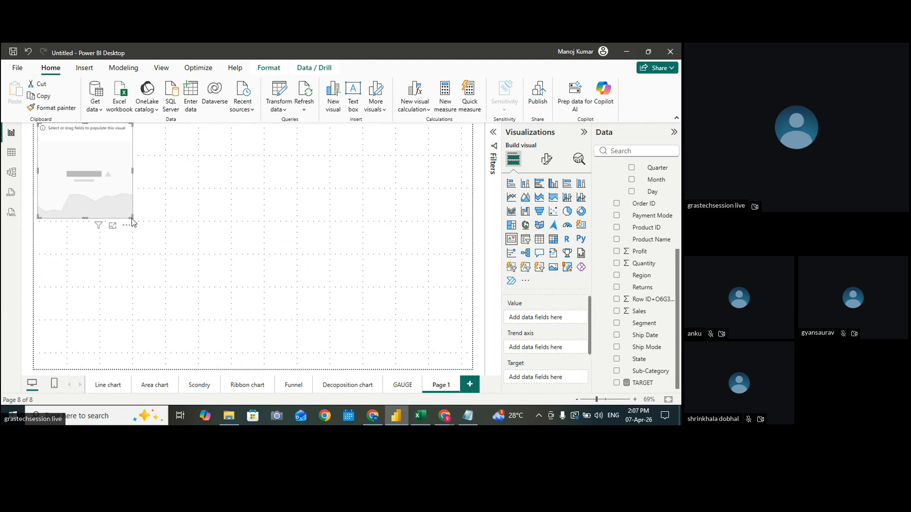
pyautogui.moveTo(132, 218); pyautogui.dragTo(446, 315)
pyautogui.moveTo(366, 287); pyautogui.dragTo(368, 312)
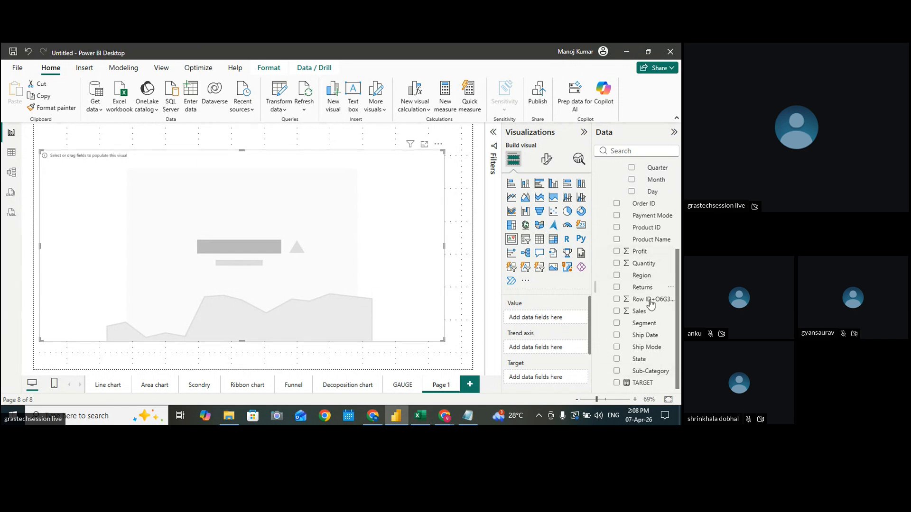
# Set the KPI's value to Sales, its target to the TARGET measure and its trend axis to Region
pyautogui.moveTo(639, 312); pyautogui.dragTo(587, 328)
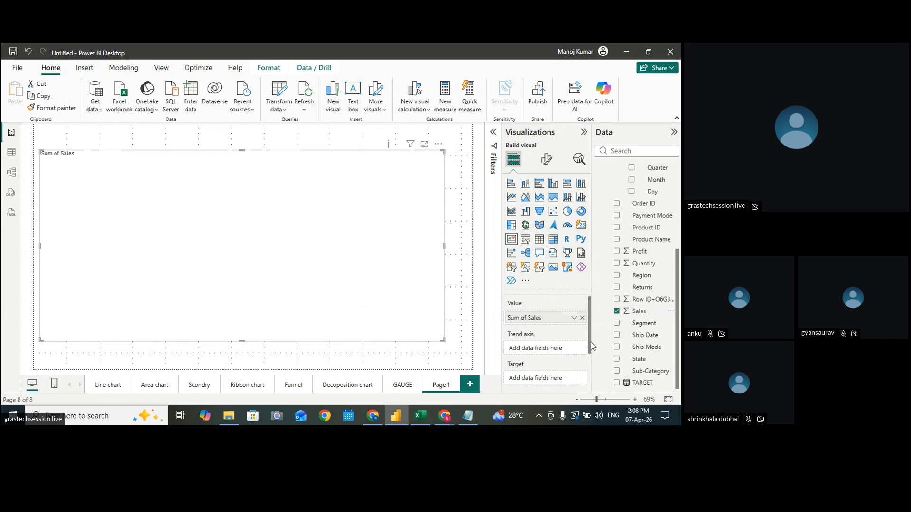
pyautogui.scroll(-1, 551, 376)
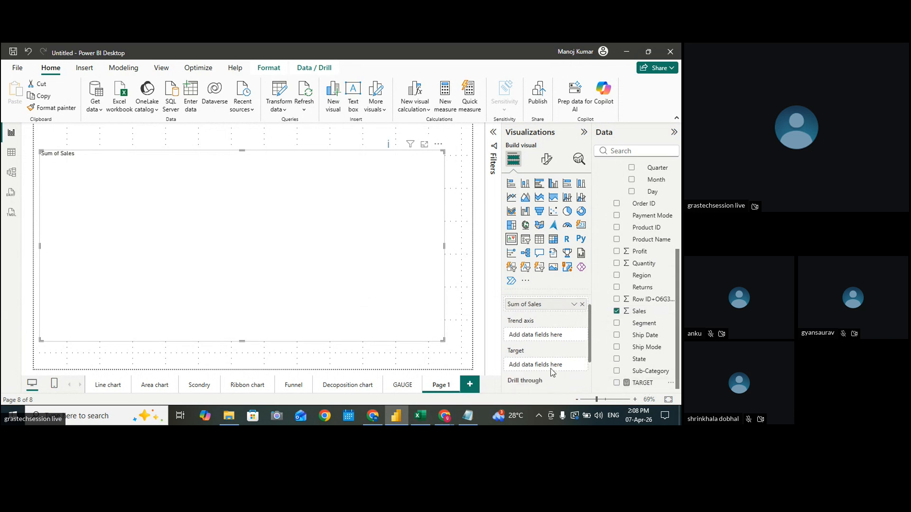
pyautogui.moveTo(646, 388); pyautogui.dragTo(571, 369)
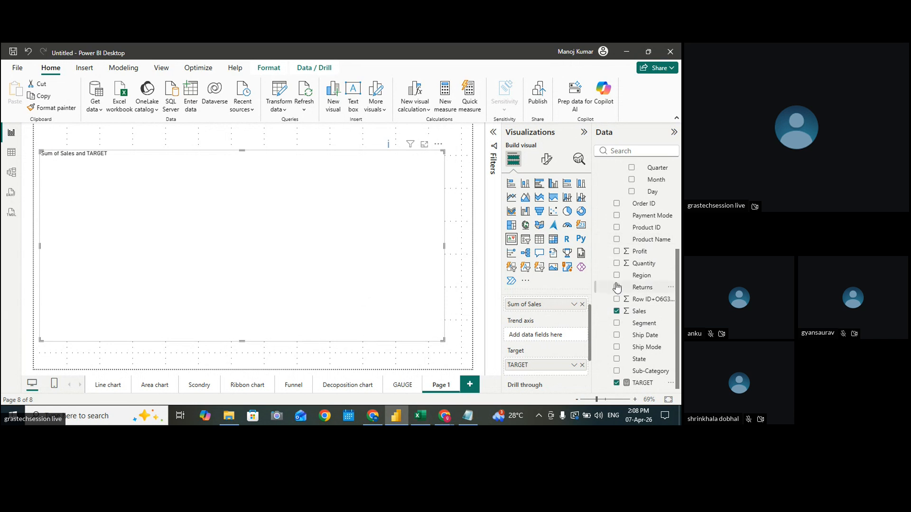
pyautogui.moveTo(639, 278); pyautogui.dragTo(549, 337)
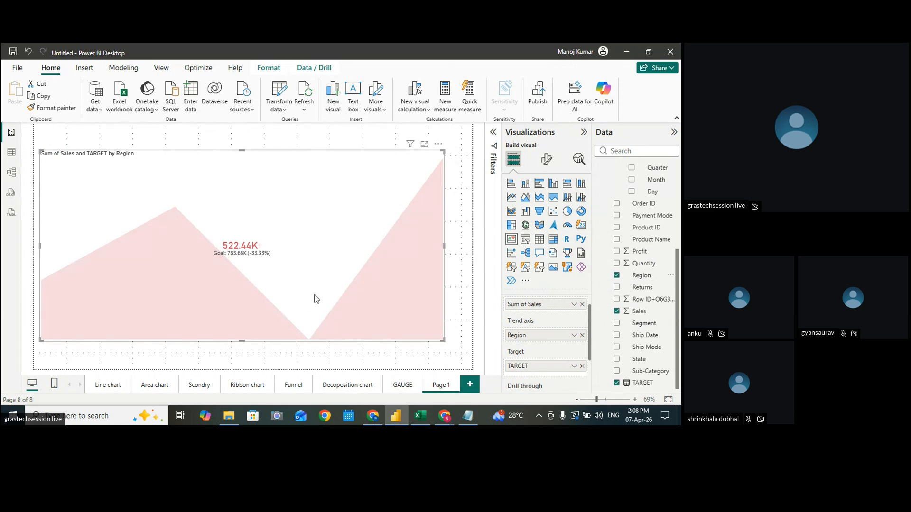
# Review the gauges on the GAUGE page for comparison and view the KPI visual in focus mode
pyautogui.click(407, 386)
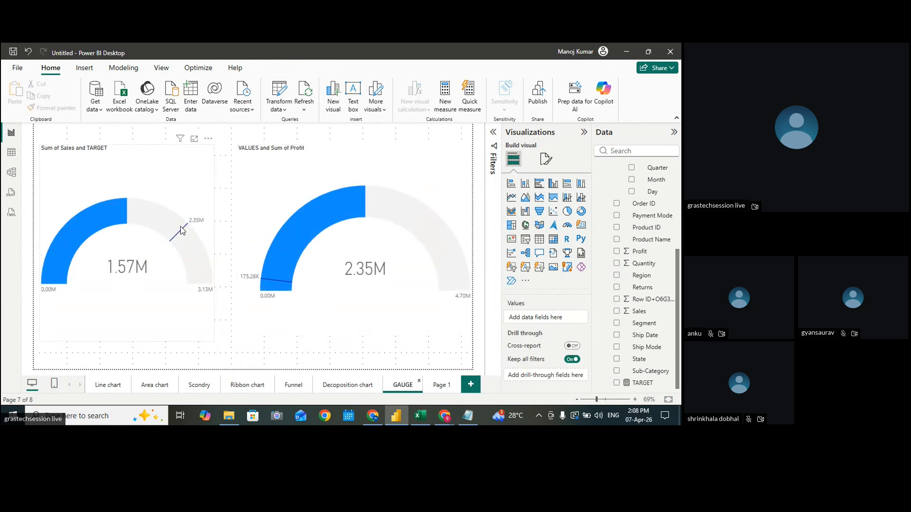
pyautogui.click(434, 386)
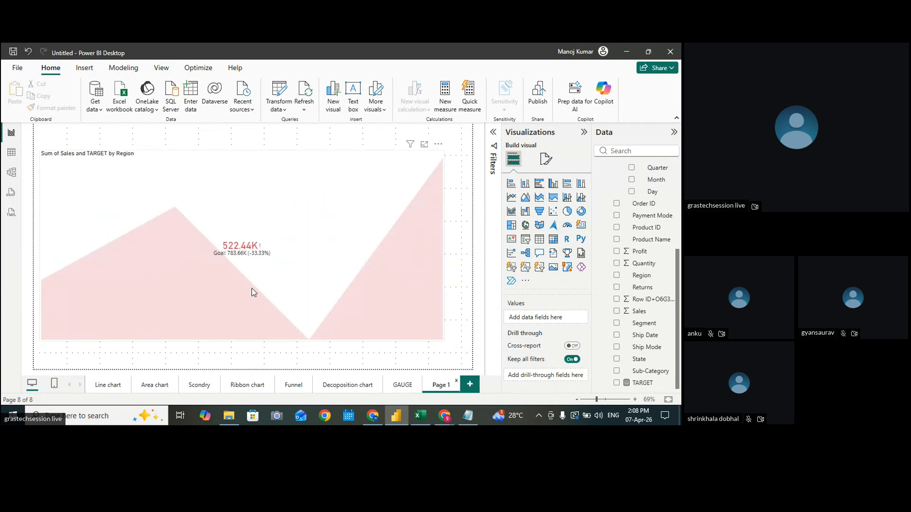
pyautogui.click(424, 148)
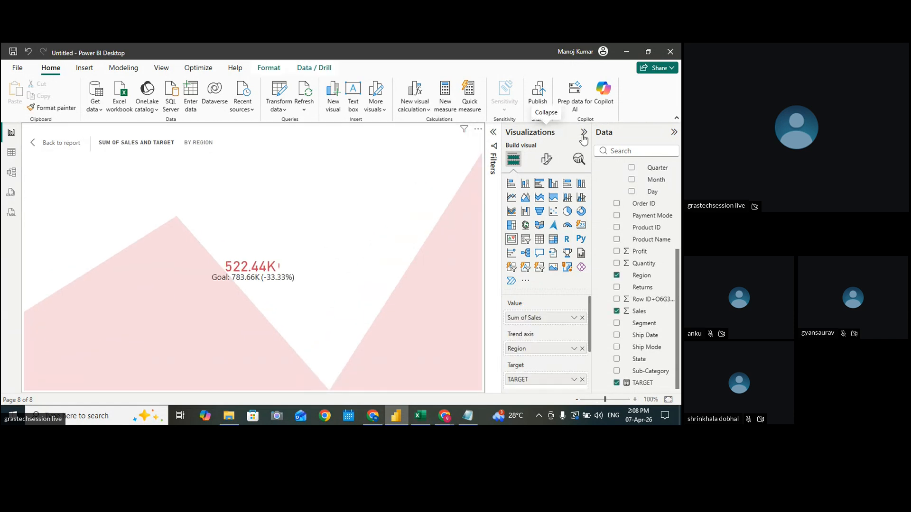
# Collapse the Visualizations pane and, back on the report page, enlarge the KPI to the page's lower-right corner
pyautogui.click(584, 132)
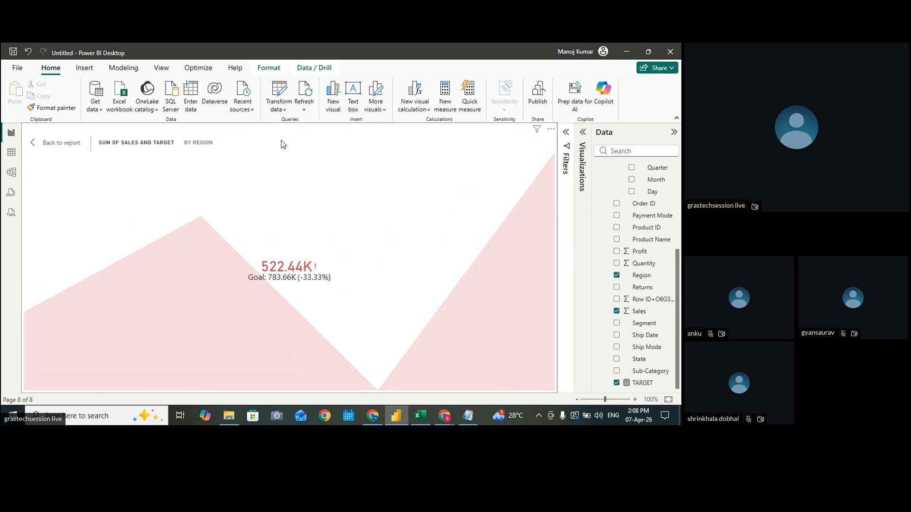
pyautogui.click(38, 148)
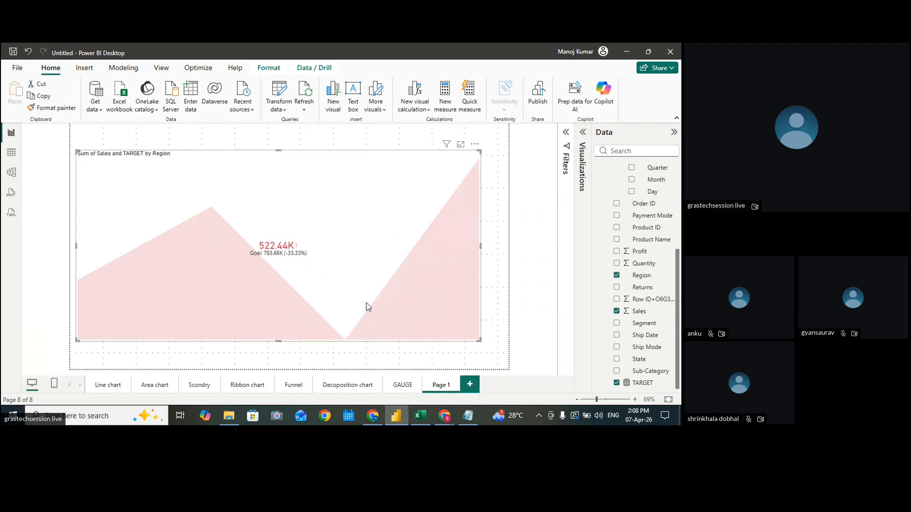
pyautogui.moveTo(479, 340); pyautogui.dragTo(507, 369)
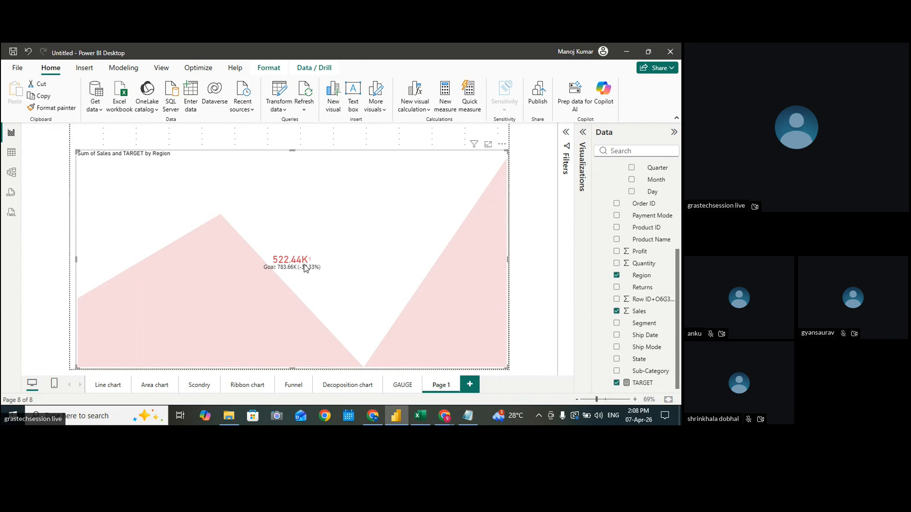
# Review both gauges on the GAUGE page for comparison and inspect the KPI visual's field assignments on its own page
pyautogui.click(402, 386)
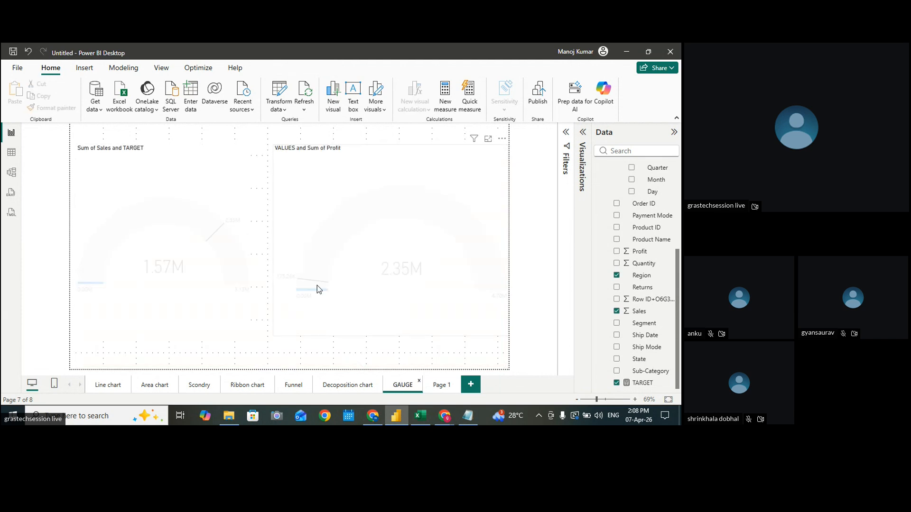
pyautogui.moveTo(219, 229)
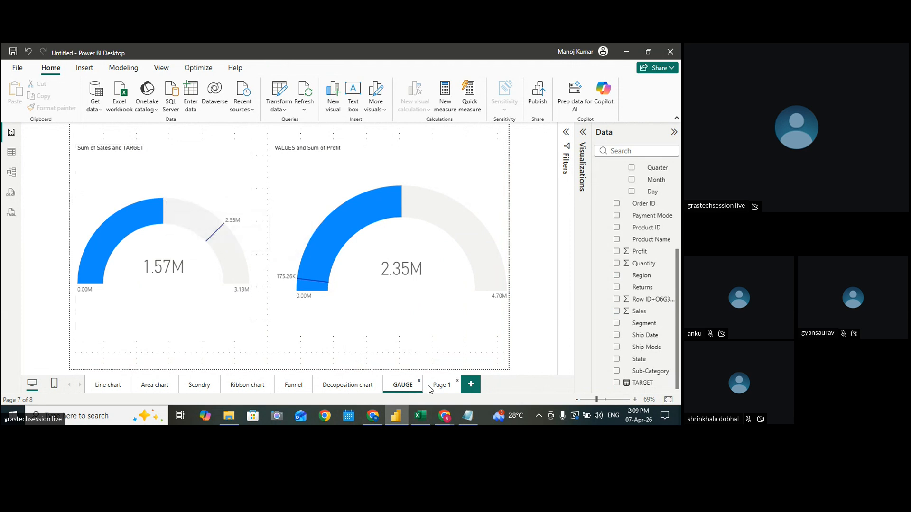
pyautogui.click(441, 386)
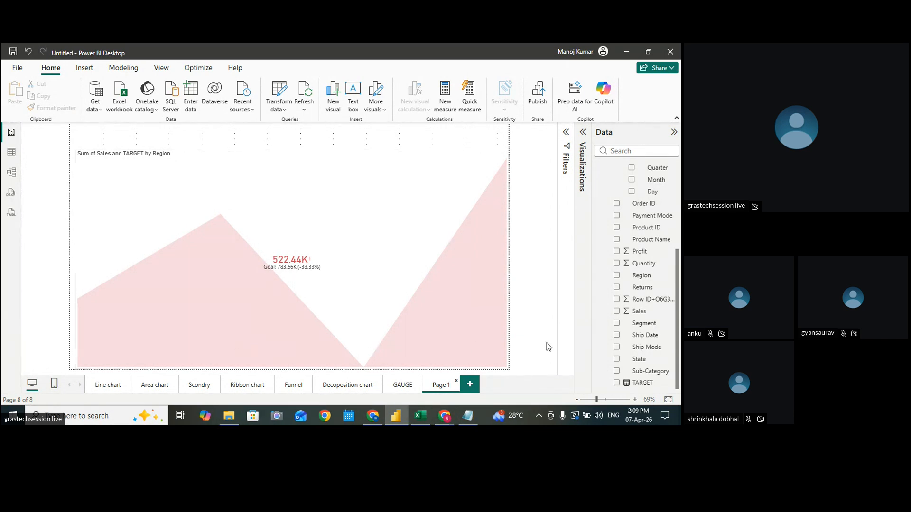
pyautogui.click(582, 185)
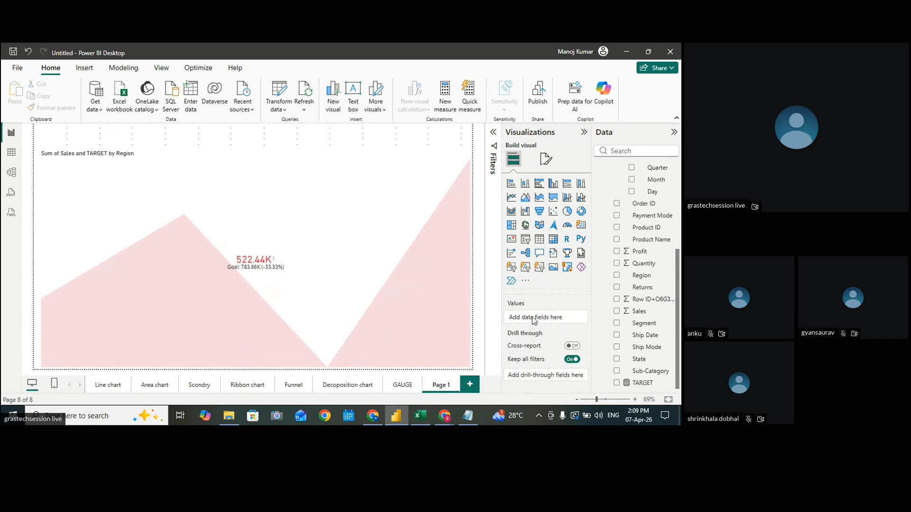
pyautogui.click(366, 314)
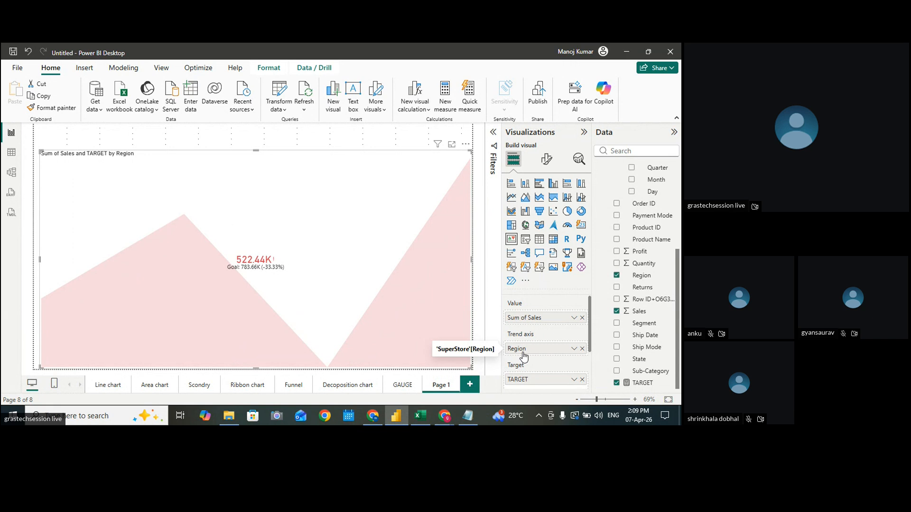
# Rename the report page as KPI and enlarge the KPI visual up to the page's upper-left corner
pyautogui.doubleClick(448, 387)
pyautogui.press('BackSpace')
pyautogui.press('BackSpace')
pyautogui.press('BackSpace')
pyautogui.press('BackSpace')
pyautogui.press('BackSpace')
pyautogui.press('BackSpace')
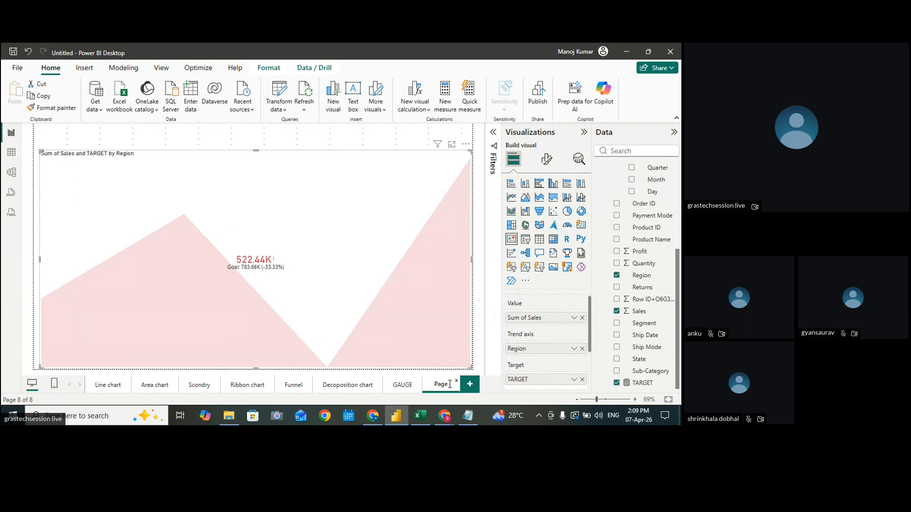
pyautogui.write('kp')
pyautogui.press('BackSpace')
pyautogui.press('BackSpace')
pyautogui.write('KPI')
pyautogui.click(343, 288)
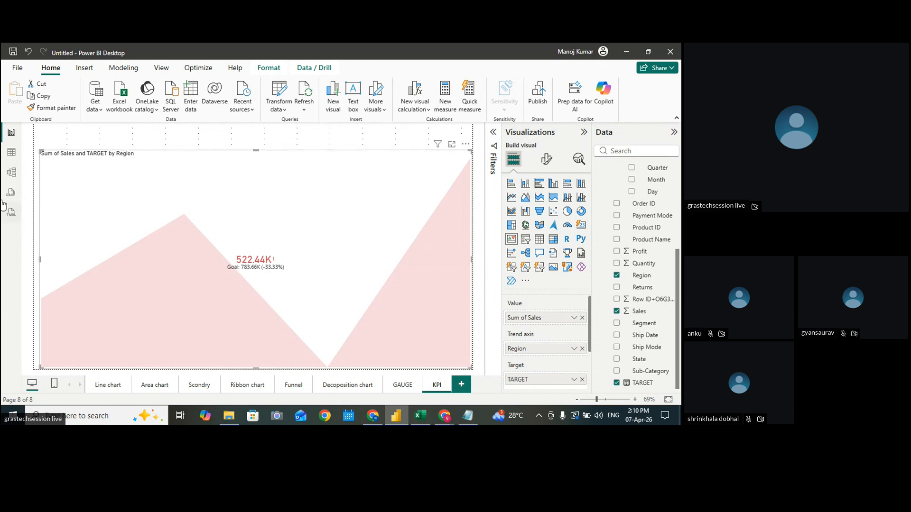
pyautogui.moveTo(40, 153); pyautogui.dragTo(34, 124)
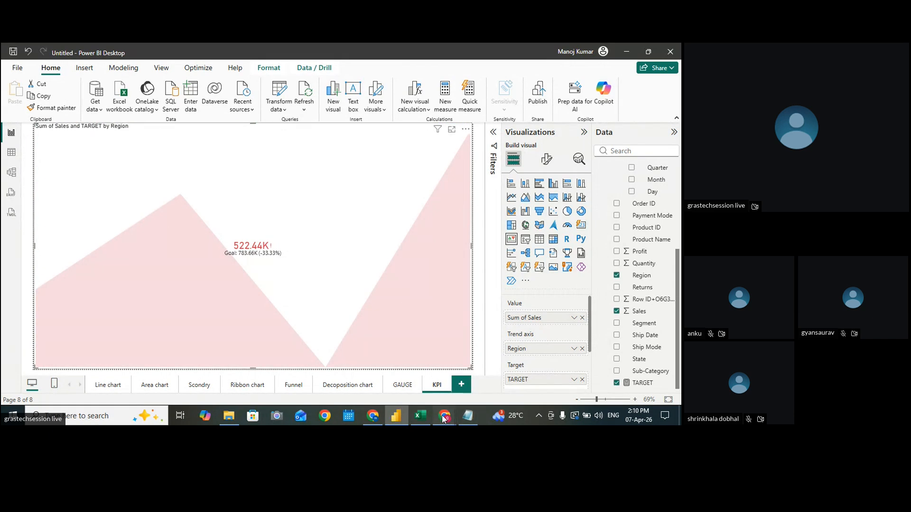
# Switch to the Zoho Meeting browser window, show the participants list and raise the system volume
pyautogui.moveTo(444, 417)
pyautogui.click(392, 383)
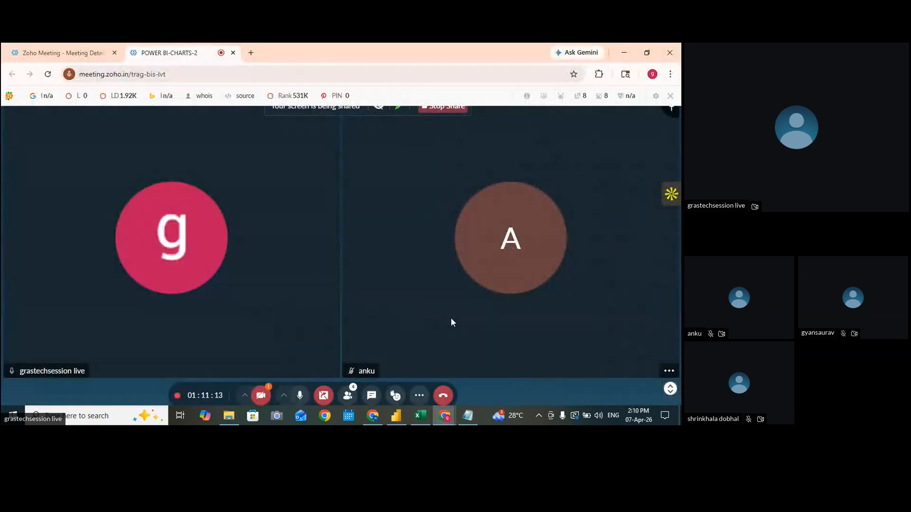
pyautogui.click(348, 396)
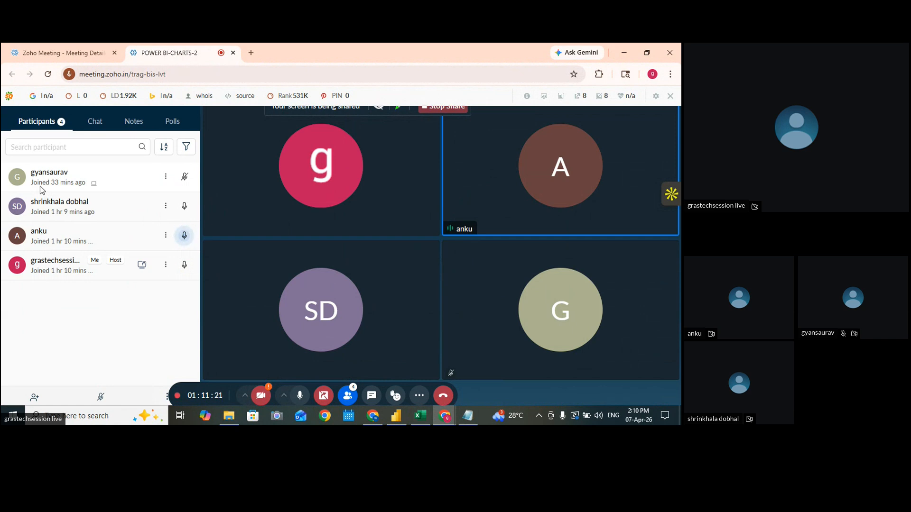
pyautogui.click(598, 415)
pyautogui.moveTo(626, 393); pyautogui.dragTo(646, 393)
pyautogui.click(405, 296)
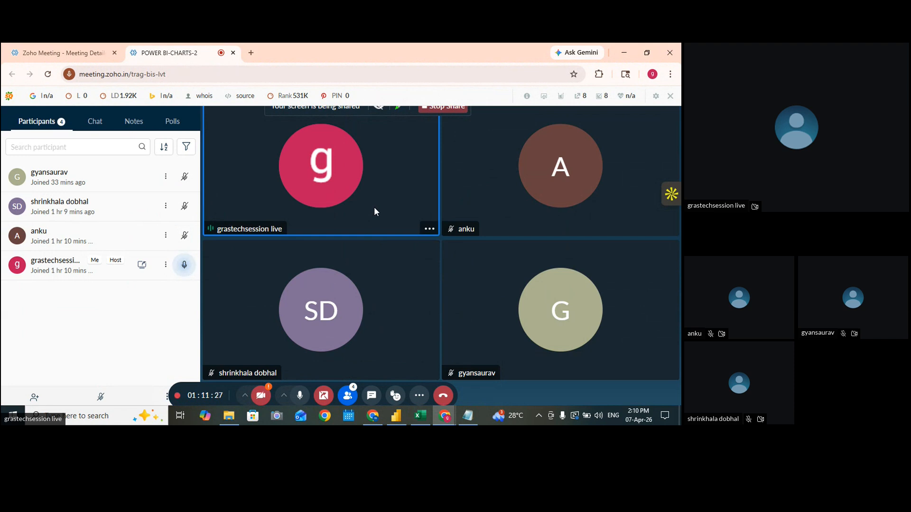